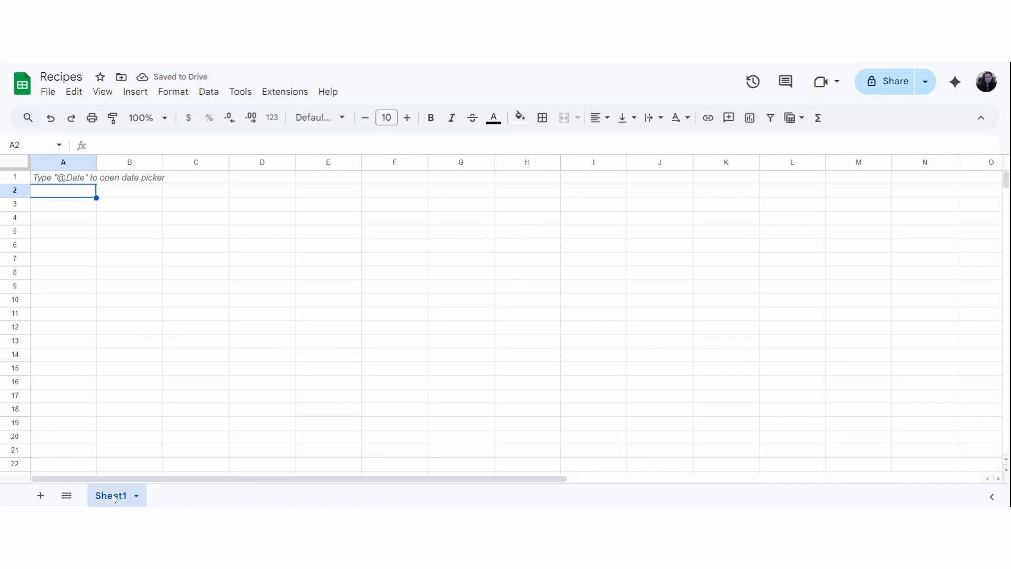
# Rename the existing sheet Sheet1 as Ingredients.
pyautogui.rightClick(116, 498)
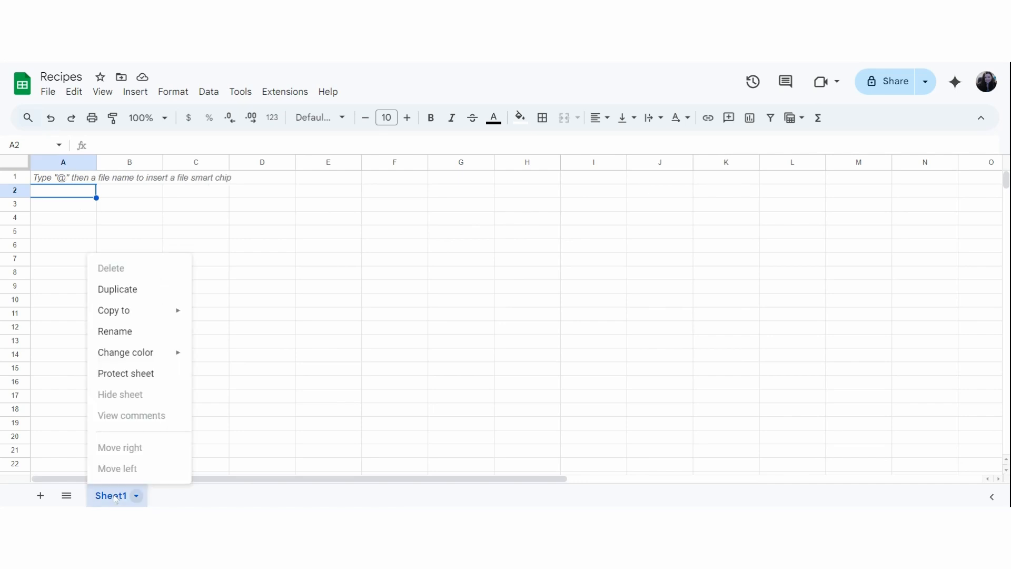
pyautogui.click(131, 336)
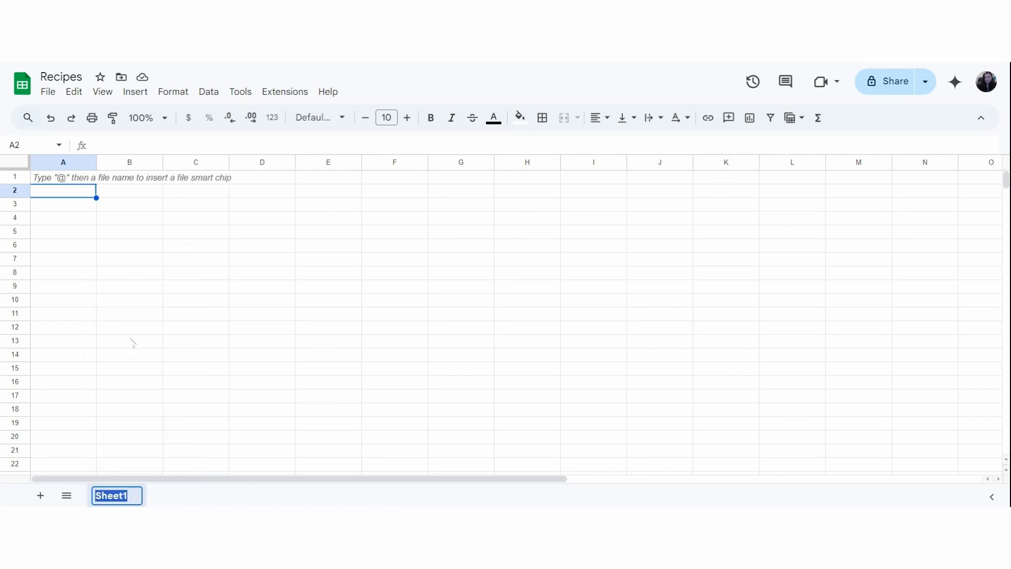
pyautogui.write('Ingredi')
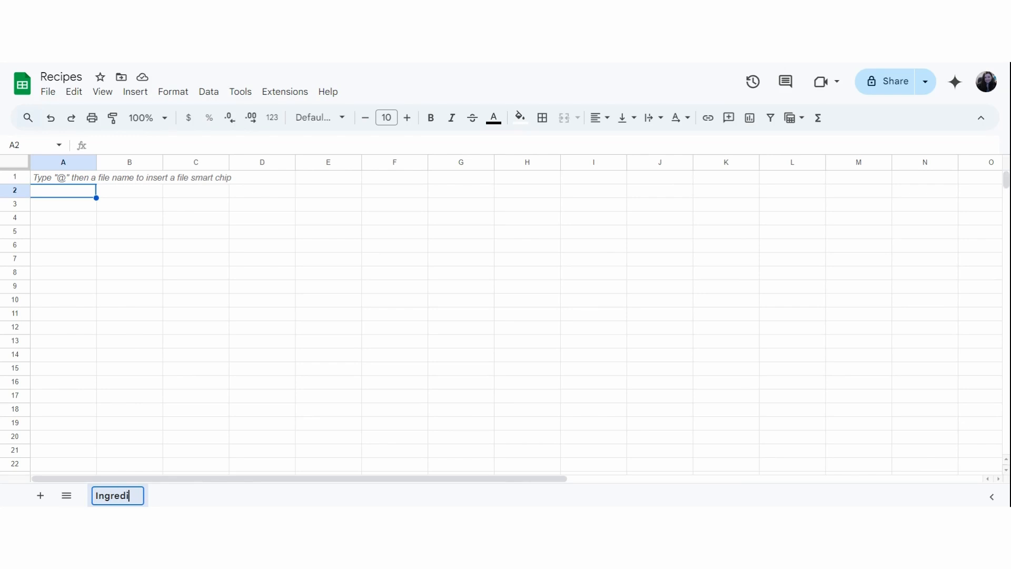
pyautogui.write('ents')
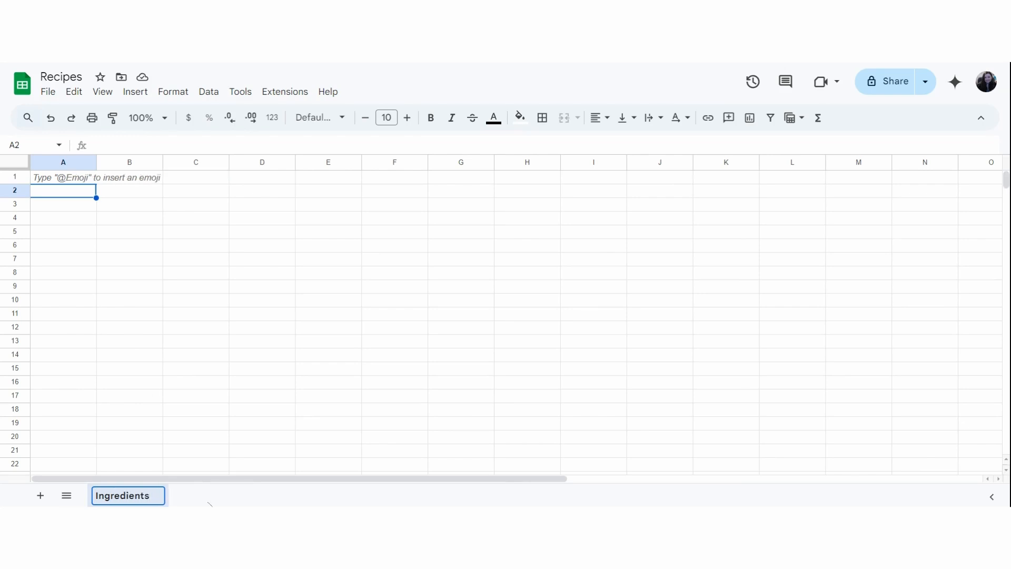
pyautogui.press('Return')
# Add a second sheet to the spreadsheet and name it Recipes.
pyautogui.click(40, 495)
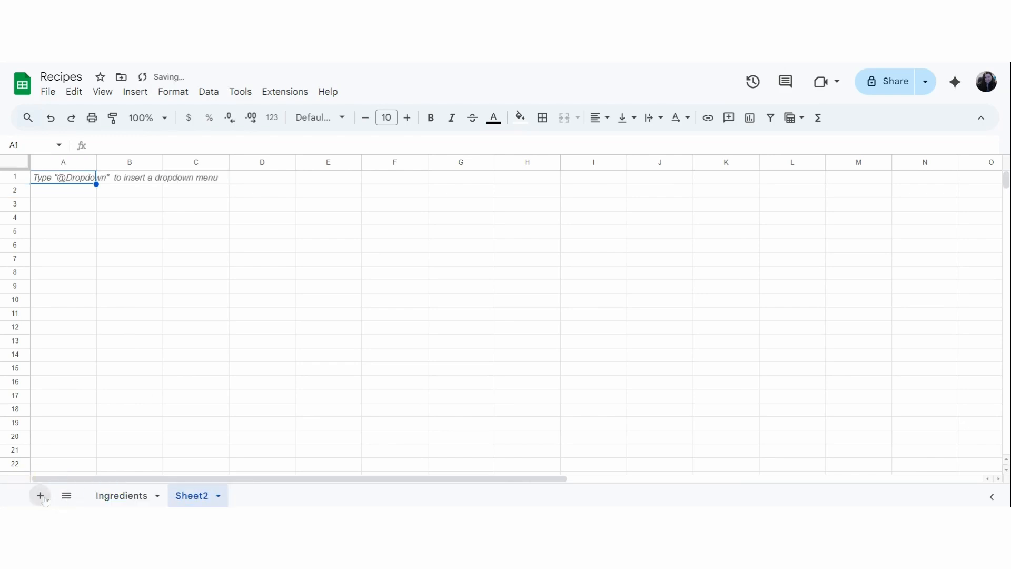
pyautogui.doubleClick(192, 498)
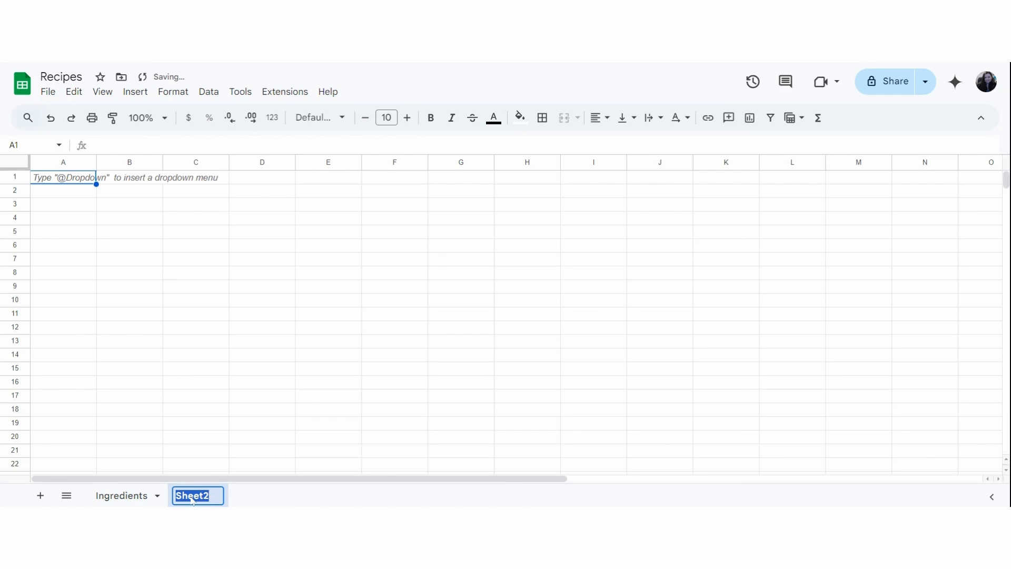
pyautogui.write('Recipes')
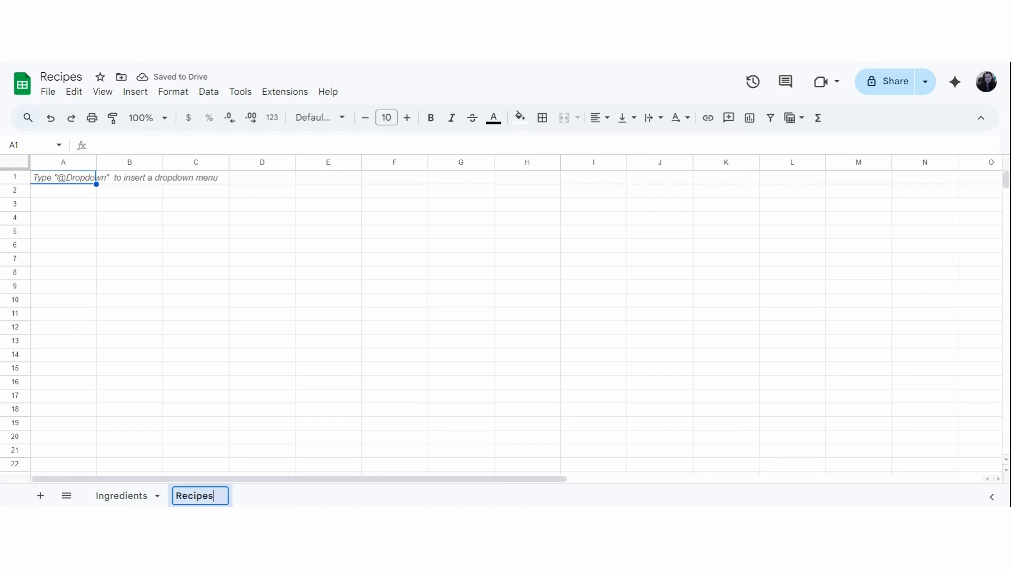
pyautogui.press('Return')
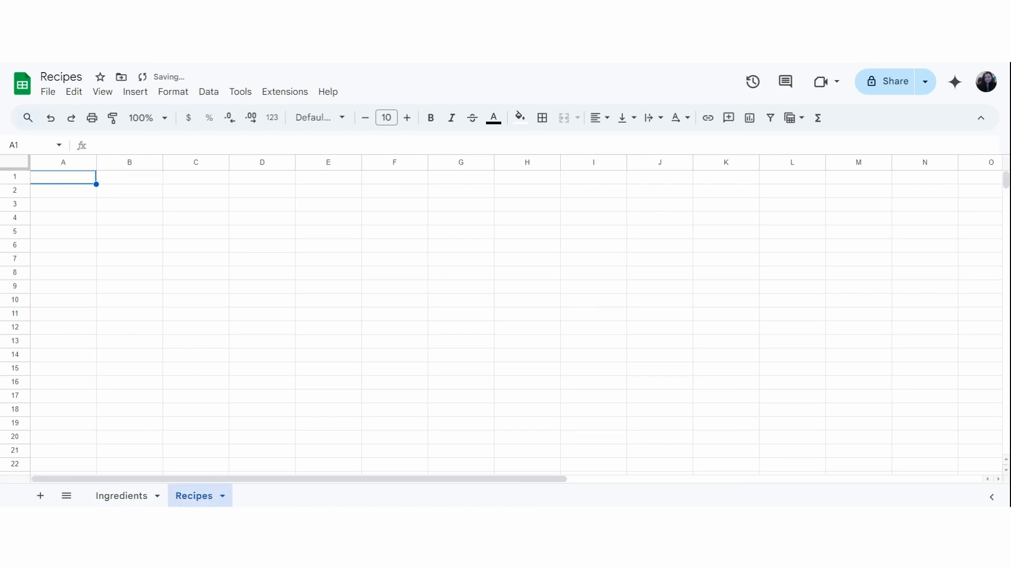
# Add a third sheet named Settings and return to the Ingredients sheet.
pyautogui.click(40, 495)
pyautogui.doubleClick(262, 497)
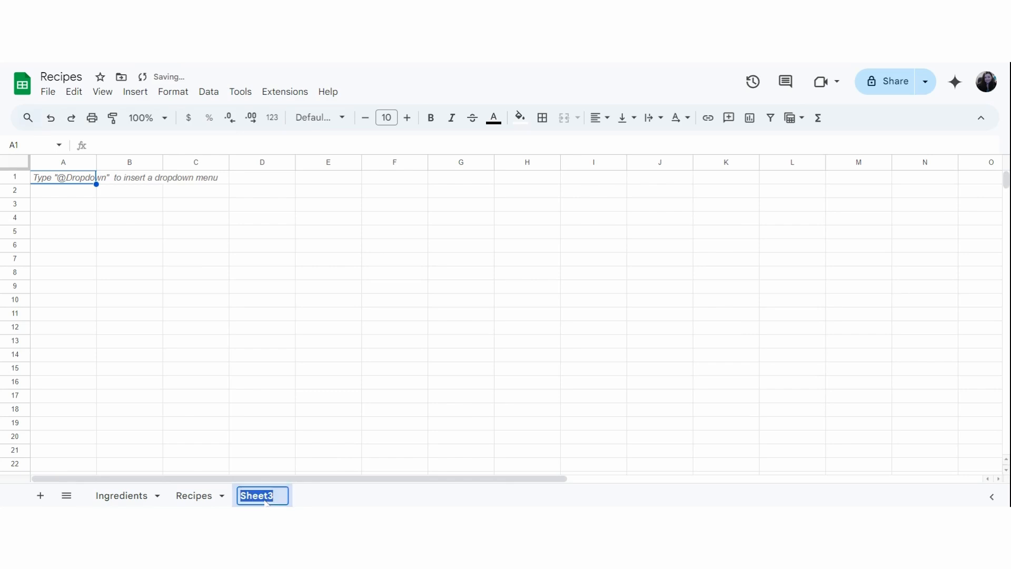
pyautogui.write('Settings')
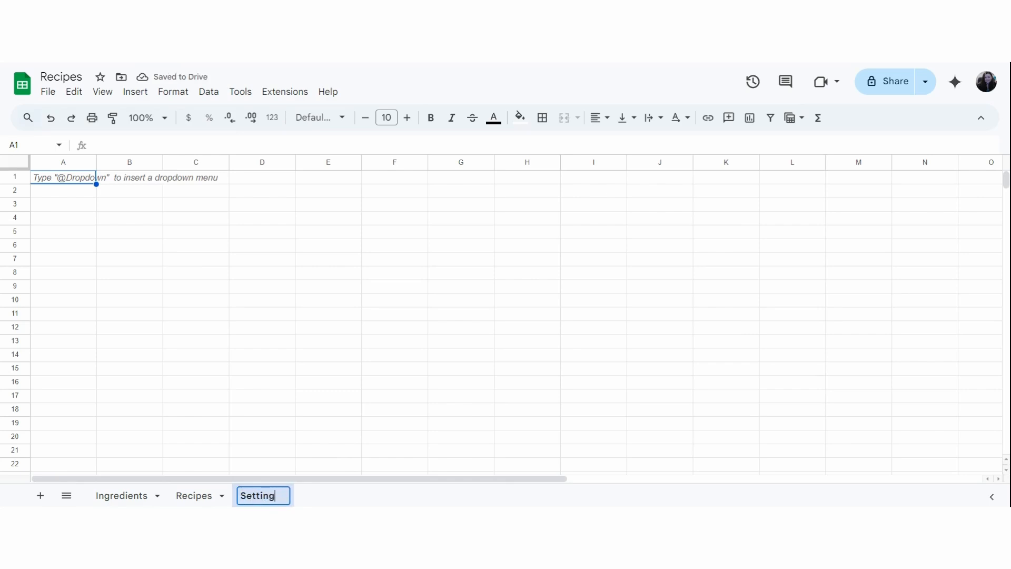
pyautogui.click(141, 496)
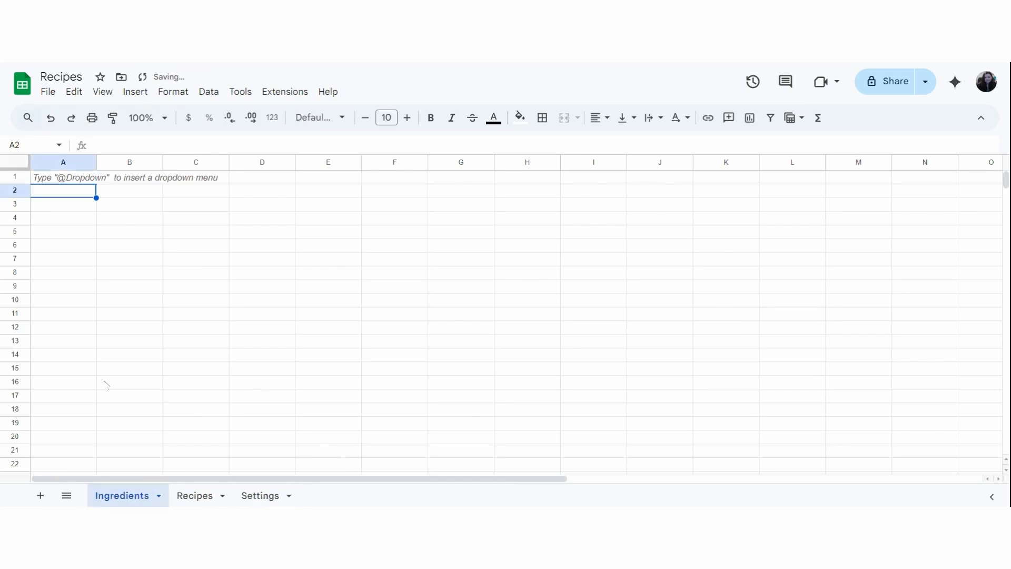
# In the Recipes sheet, enter the headers Name, Img and Instructions across cells A1 to C1.
pyautogui.click(200, 498)
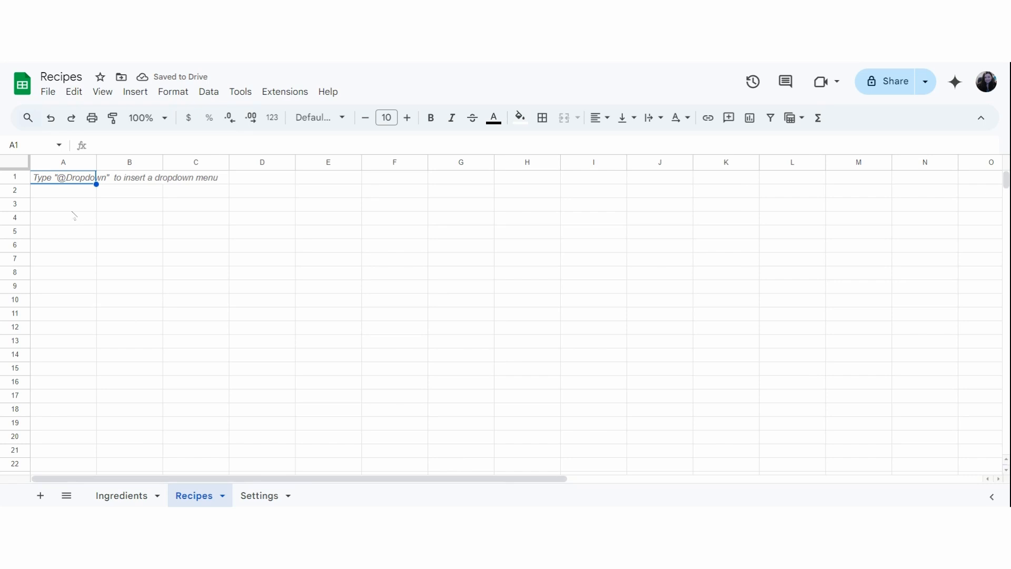
pyautogui.write('Name')
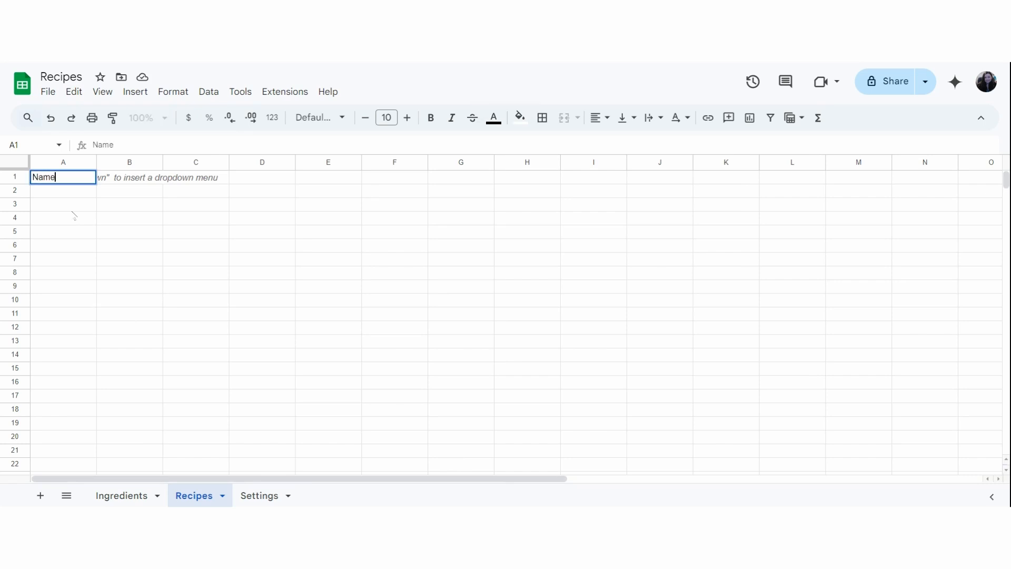
pyautogui.press('Tab')
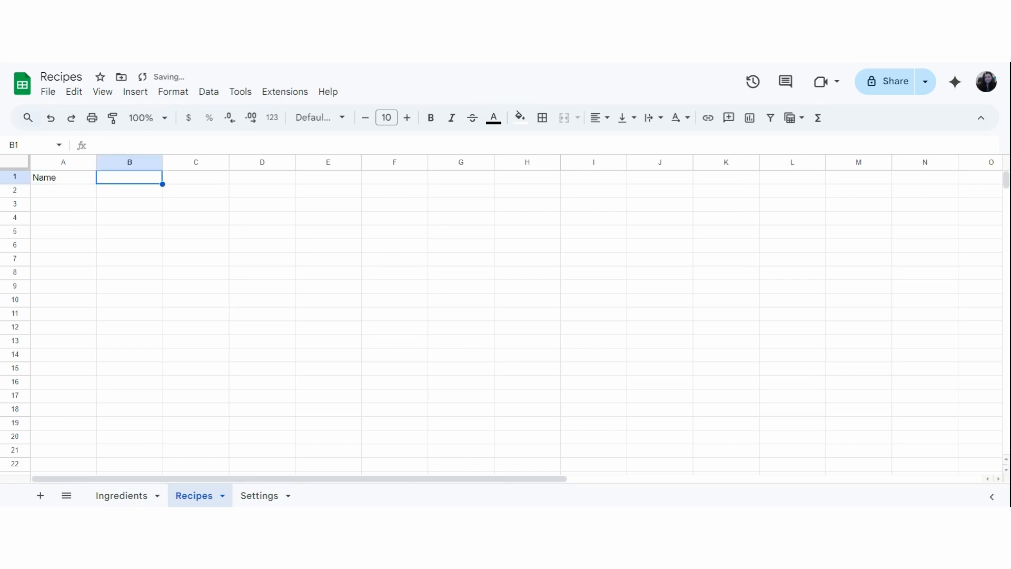
pyautogui.write('Ing')
pyautogui.press('BackSpace')
pyautogui.press('BackSpace')
pyautogui.press('BackSpace')
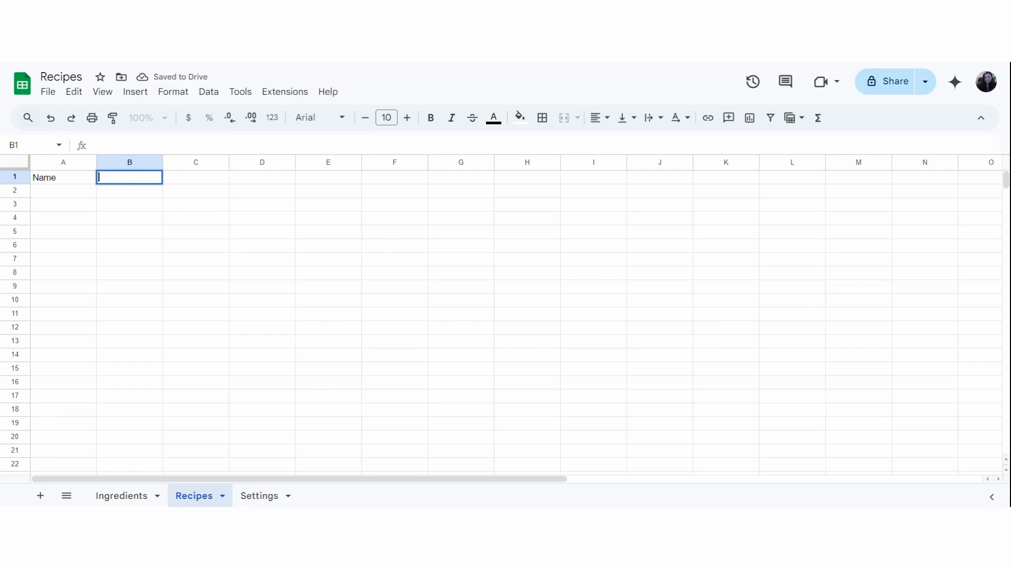
pyautogui.write('Img')
pyautogui.press('Tab')
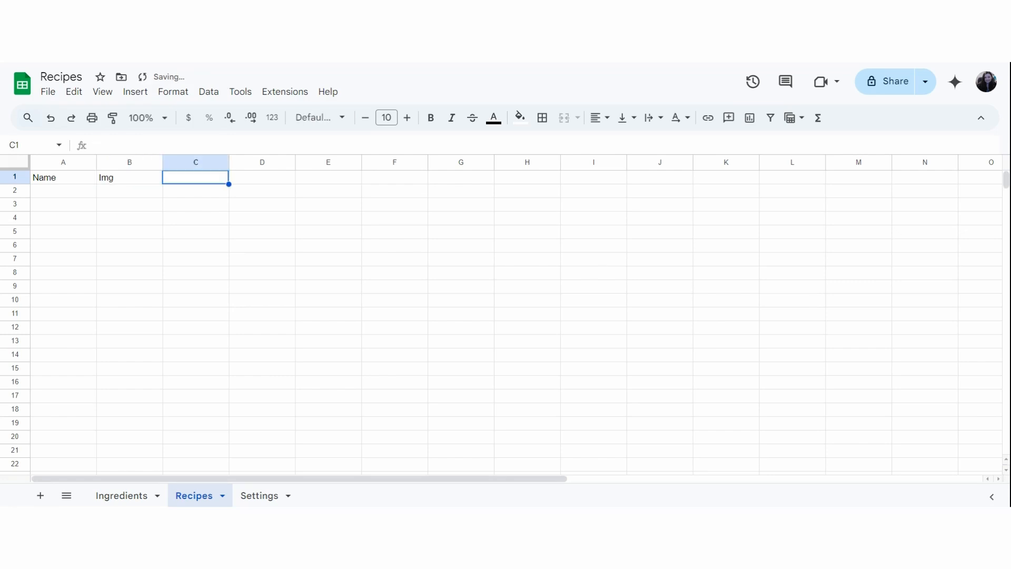
pyautogui.write('Instruc')
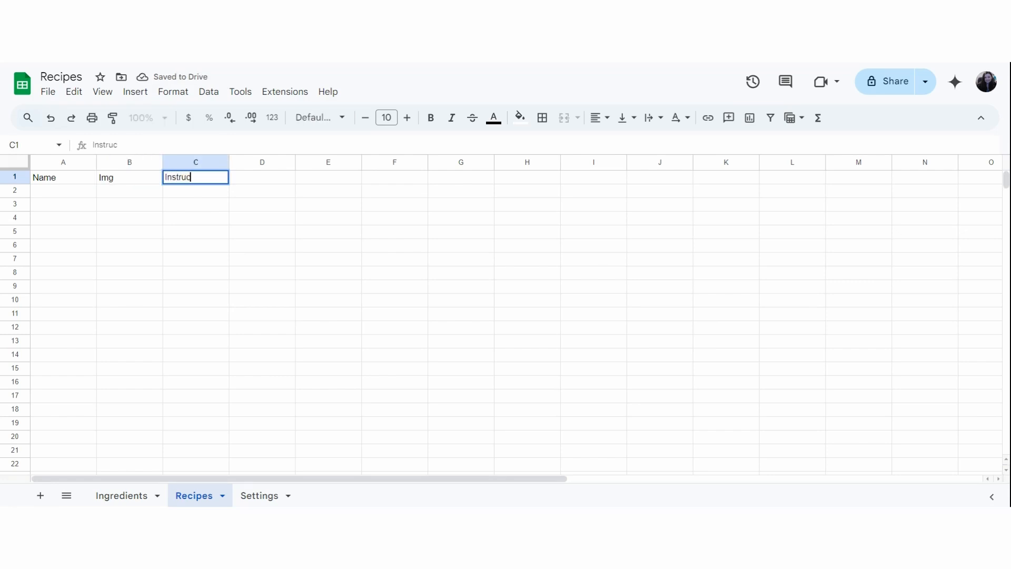
pyautogui.write('tions')
pyautogui.press('Tab')
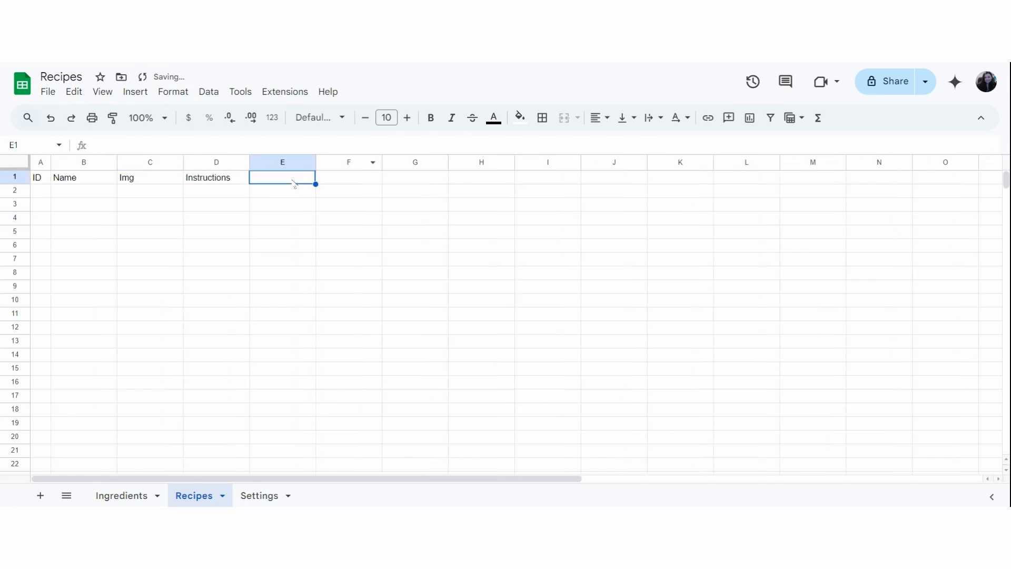
# Continue the Recipes header row with Rating, Tags, Meal and Protein Type in cells E1 to H1.
pyautogui.write('Rating')
pyautogui.press('Tab')
pyautogui.write('Tags')
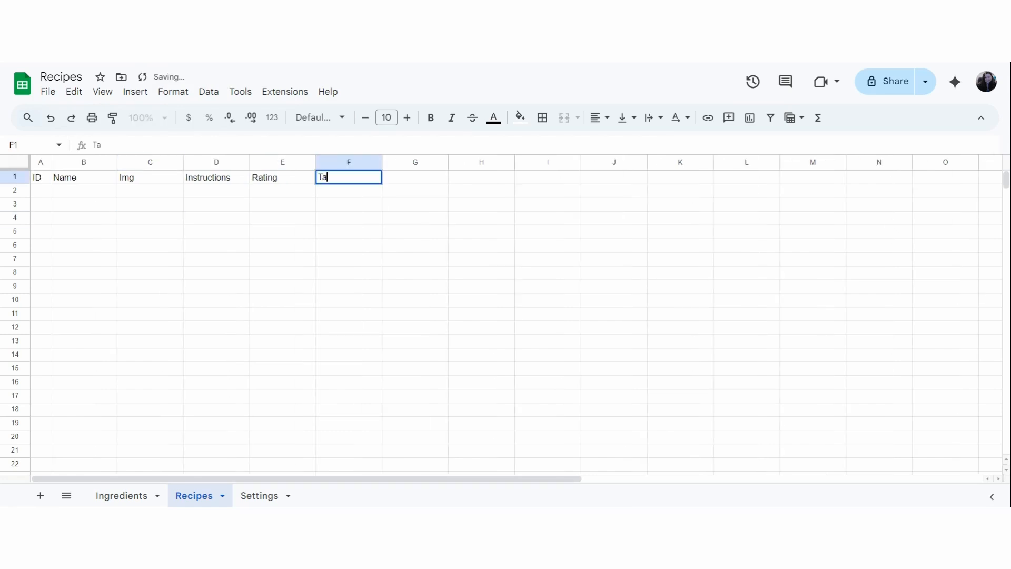
pyautogui.press('Tab')
pyautogui.write('Meal')
pyautogui.press('Tab')
pyautogui.write('Protein Type')
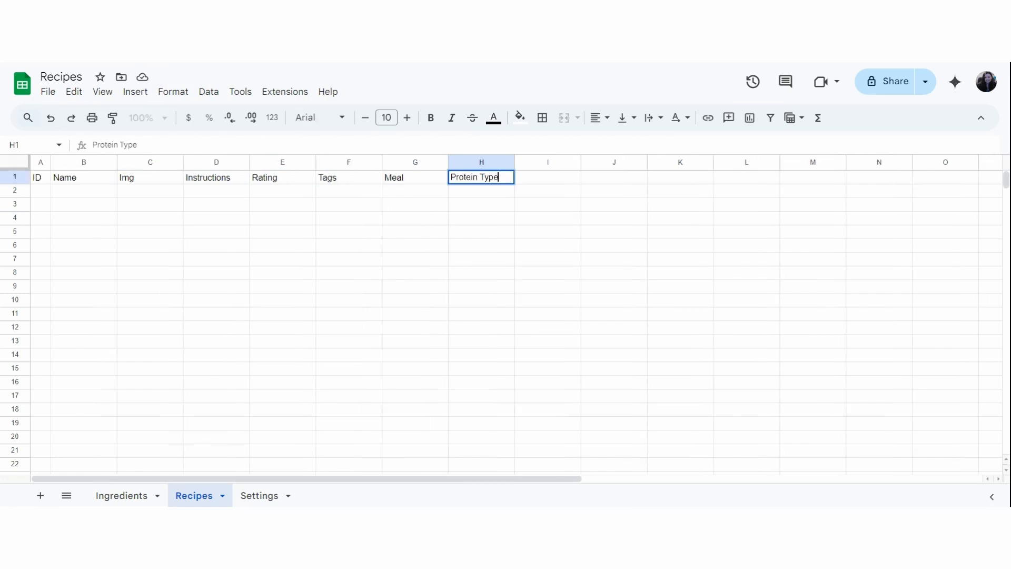
pyautogui.press('Tab')
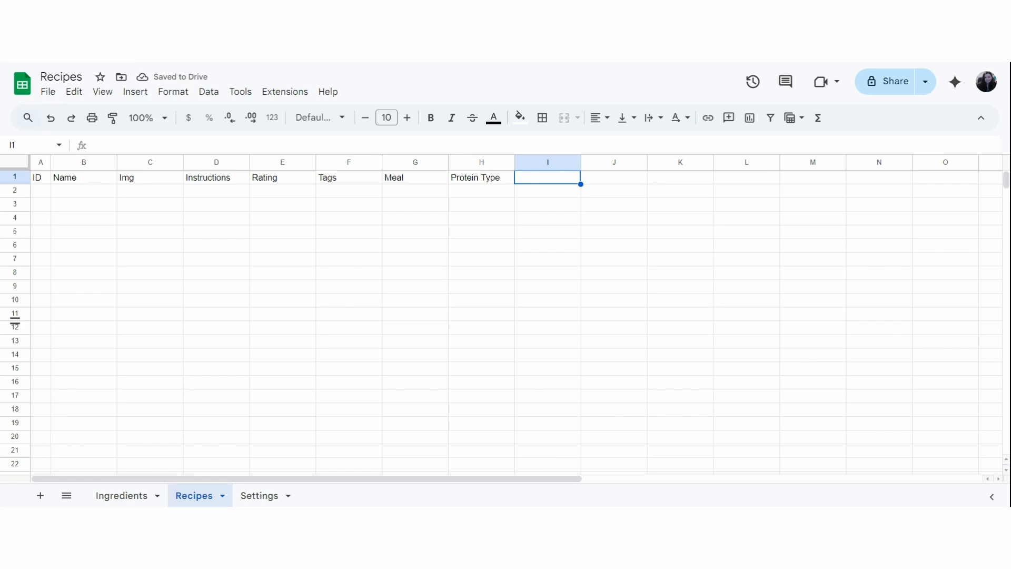
# Add the headers Servings, Kcal, Protein, Fat and Carb in cells I1 to M1 of the Recipes sheet.
pyautogui.write('Servings')
pyautogui.press('Tab')
pyautogui.write('Kcal')
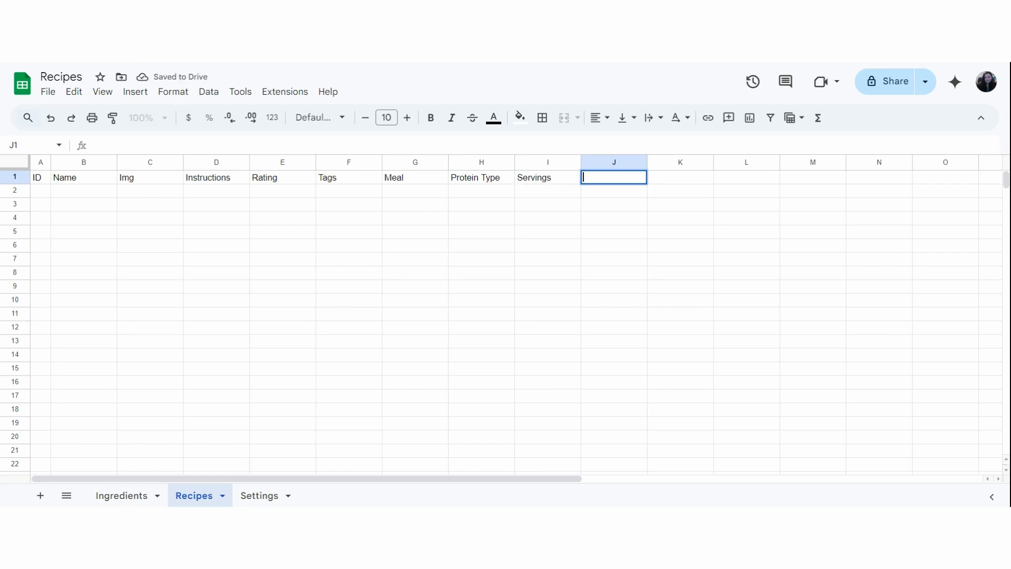
pyautogui.press('Tab')
pyautogui.write('Protein')
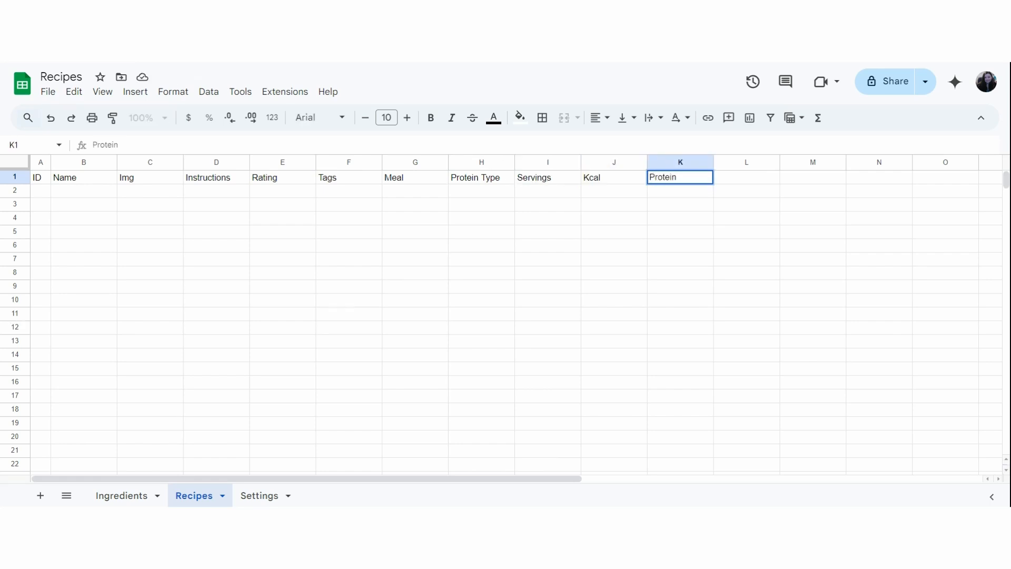
pyautogui.press('Tab')
pyautogui.write('Fat')
pyautogui.press('Tab')
pyautogui.write('Carb')
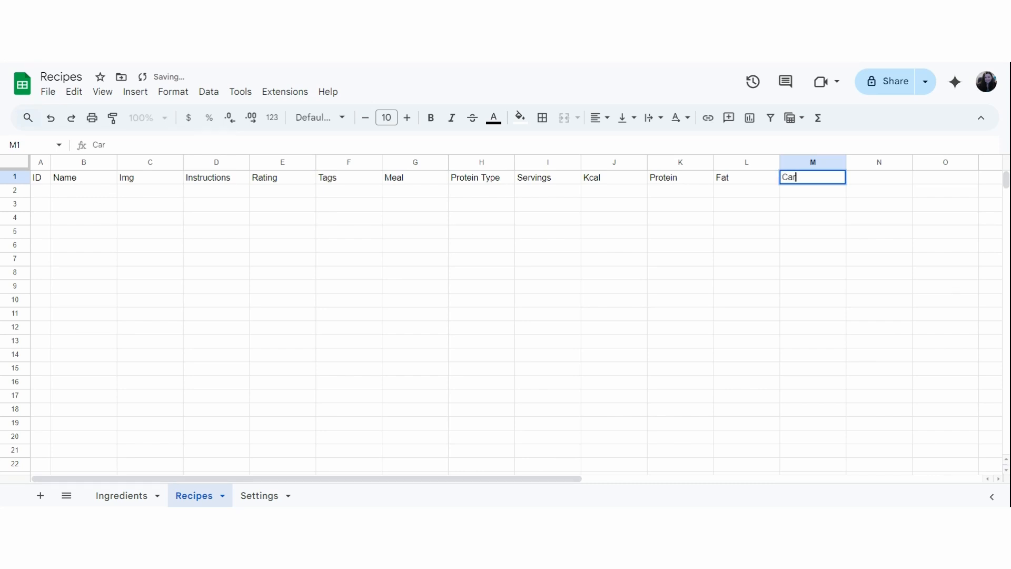
pyautogui.press('Tab')
# Add the headers Fiber, Saturated Fat, Trans Fat and Sodium in cells N1 to Q1 of the Recipes sheet.
pyautogui.write('Fiber')
pyautogui.press('Tab')
pyautogui.write('Saturated D')
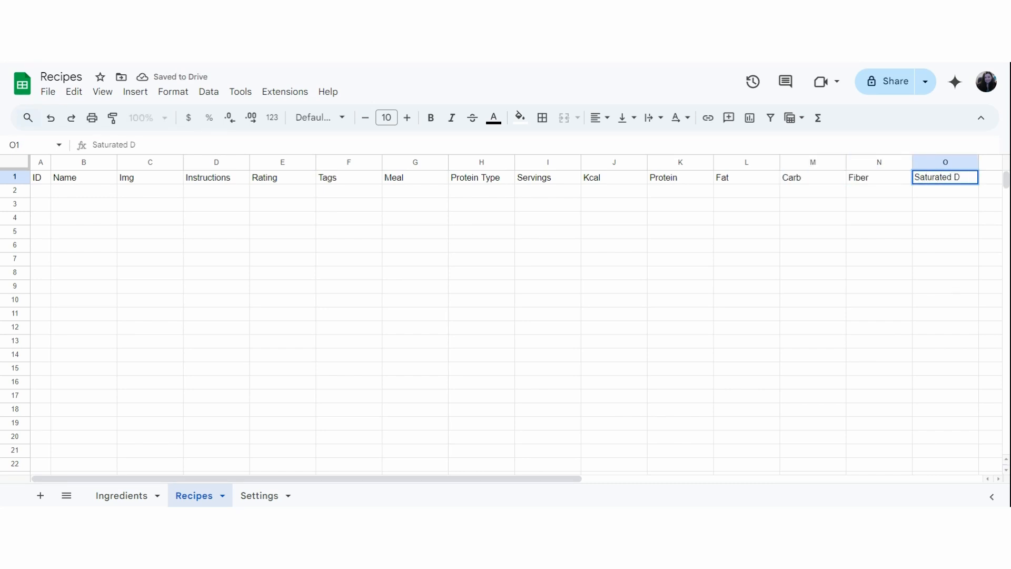
pyautogui.press('BackSpace')
pyautogui.write('Fat')
pyautogui.press('Tab')
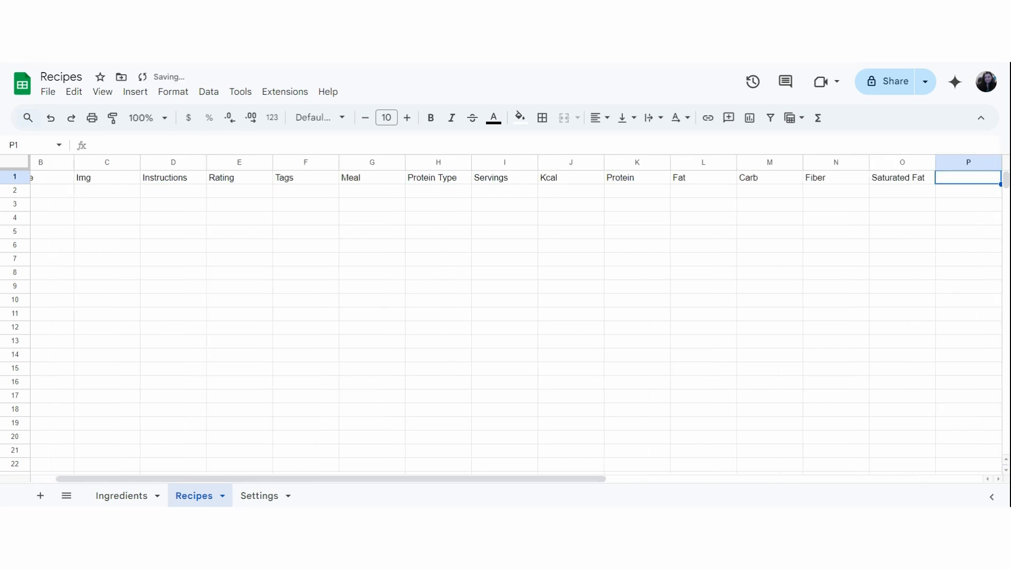
pyautogui.write('Trans Fat')
pyautogui.press('Tab')
pyautogui.write('Sodium')
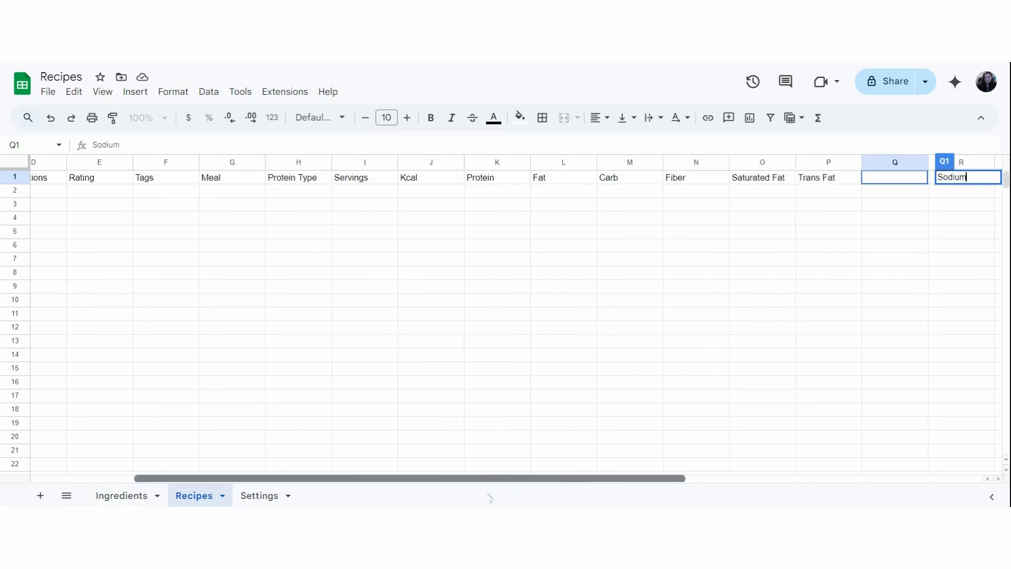
pyautogui.moveTo(487, 494); pyautogui.dragTo(439, 487)
pyautogui.click(519, 436)
# Enter ID 1 and the name Vegetable omelette in row 2, and widen the Name column to fit the text.
pyautogui.moveTo(626, 478); pyautogui.dragTo(312, 489)
pyautogui.click(40, 190)
pyautogui.write('1')
pyautogui.press('Tab')
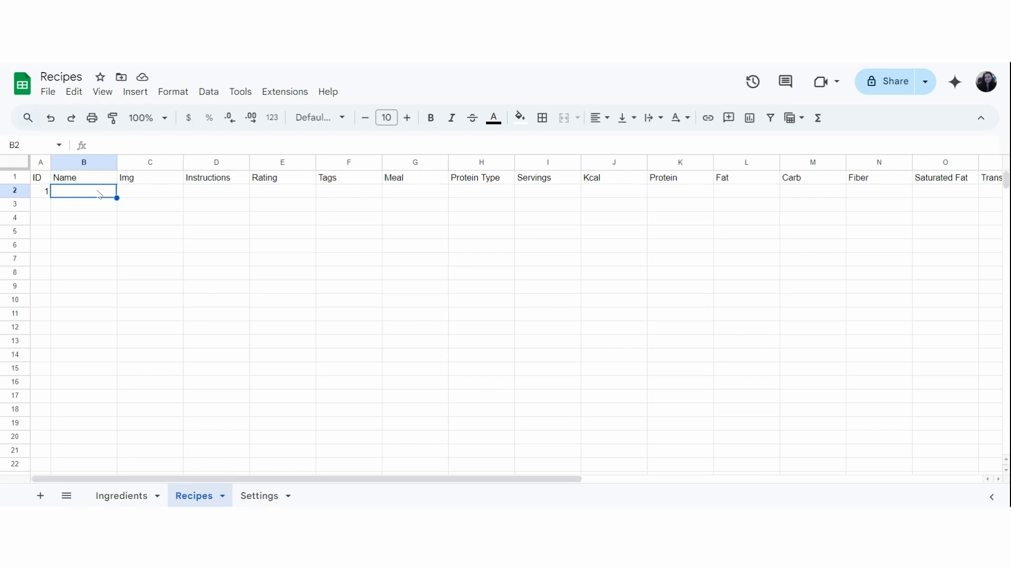
pyautogui.write('Vegetable omelette')
pyautogui.click(157, 181)
pyautogui.moveTo(116, 162); pyautogui.dragTo(131, 162)
# Start inserting an in-cell image in the Img cell C2 of the Vegetable omelette row.
pyautogui.click(174, 195)
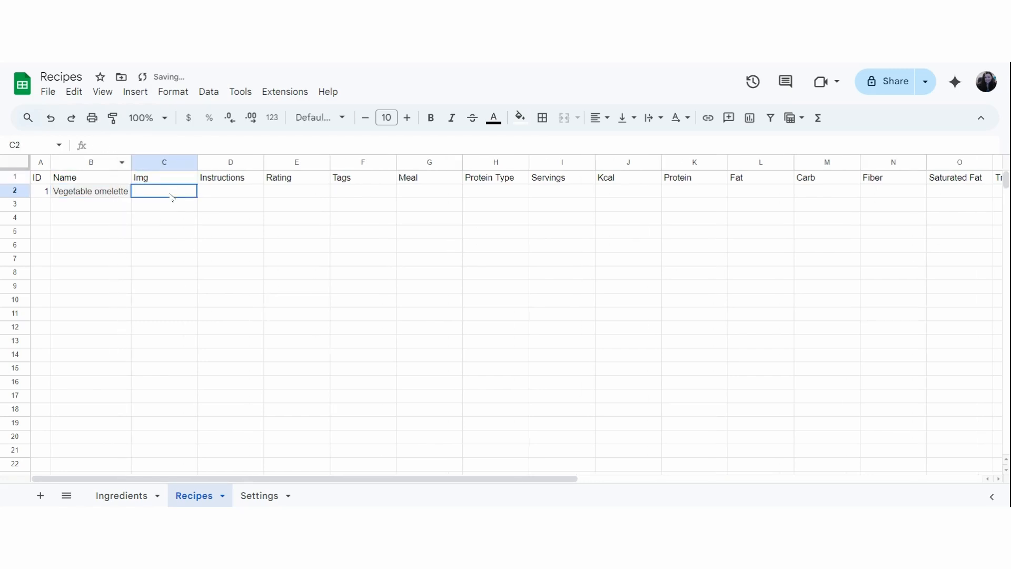
pyautogui.click(138, 93)
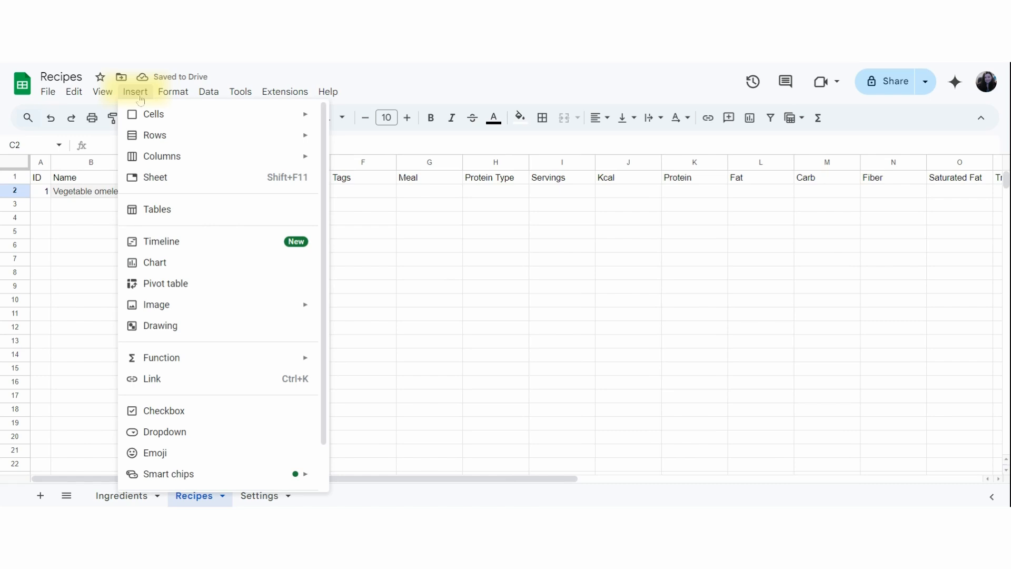
pyautogui.moveTo(188, 312)
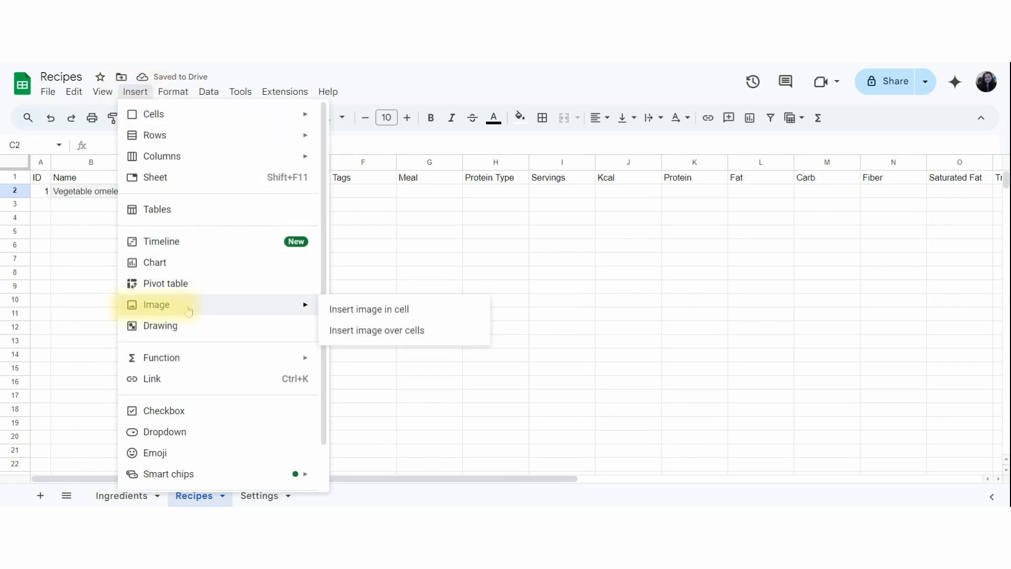
pyautogui.click(358, 311)
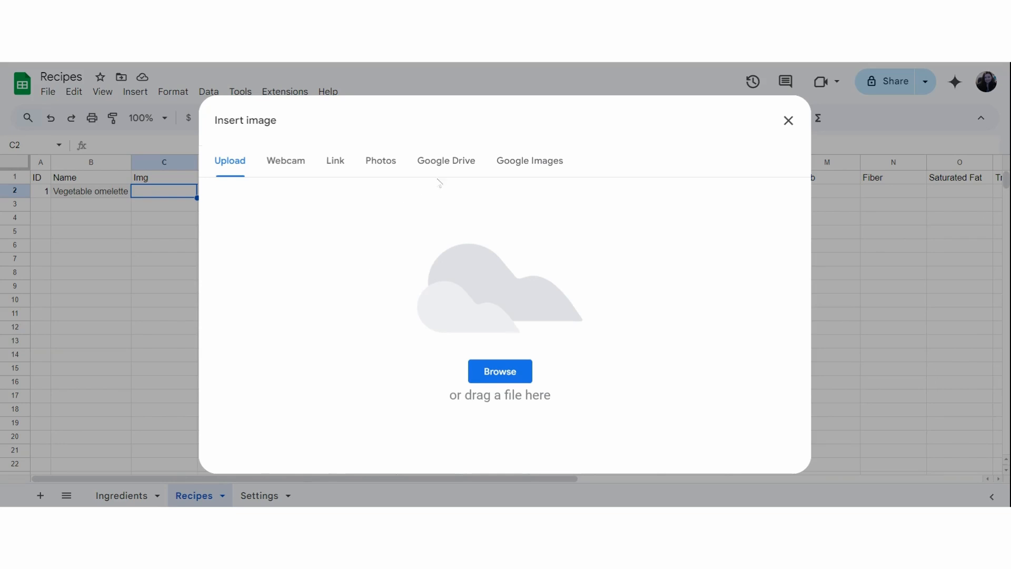
# Search Google Images for a picture of the recipe from the image insertion dialog.
pyautogui.click(554, 165)
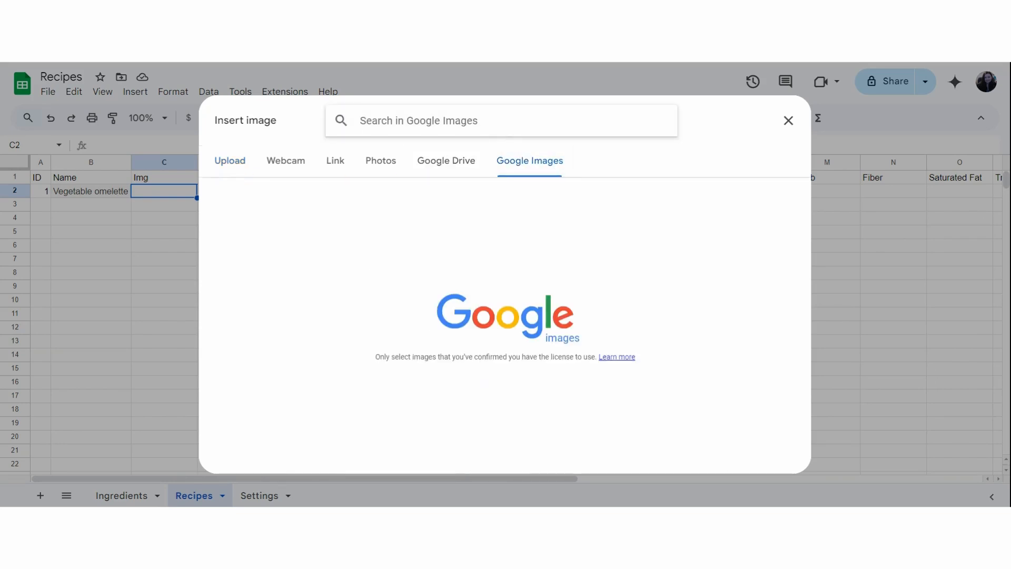
pyautogui.write('Veg')
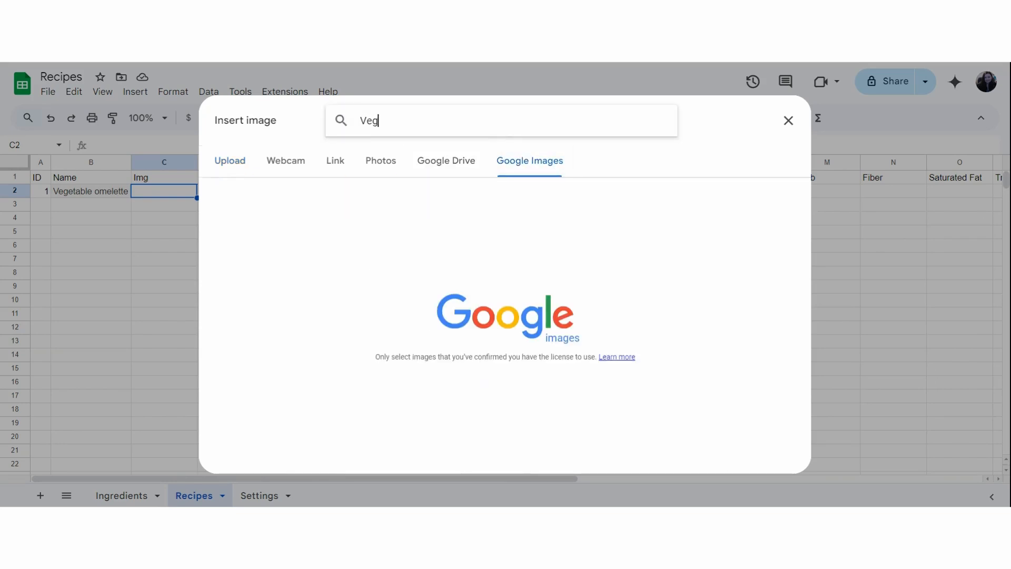
pyautogui.press('BackSpace')
pyautogui.press('BackSpace')
pyautogui.press('BackSpace')
pyautogui.write('Vegetable omelette')
pyautogui.press('Return')
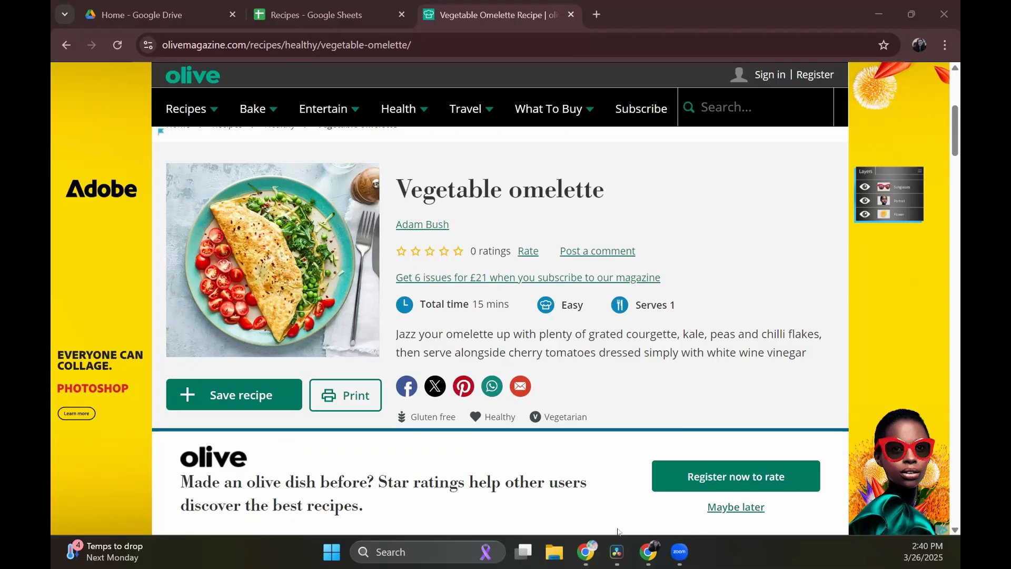
# Copy the omelette photo's image address from the olive magazine recipe page and insert the image by URL into cell C2.
pyautogui.rightClick(295, 227)
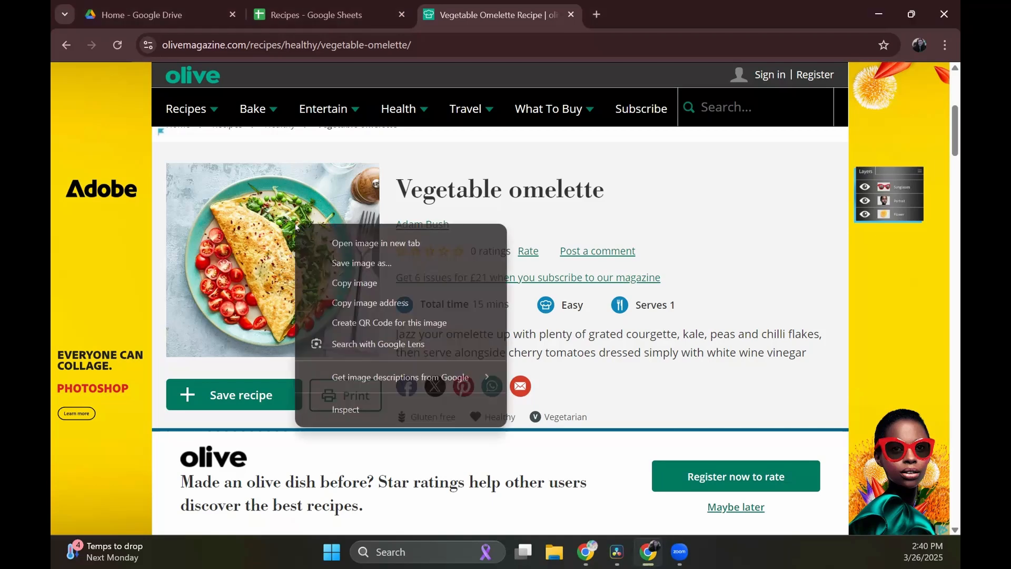
pyautogui.click(328, 305)
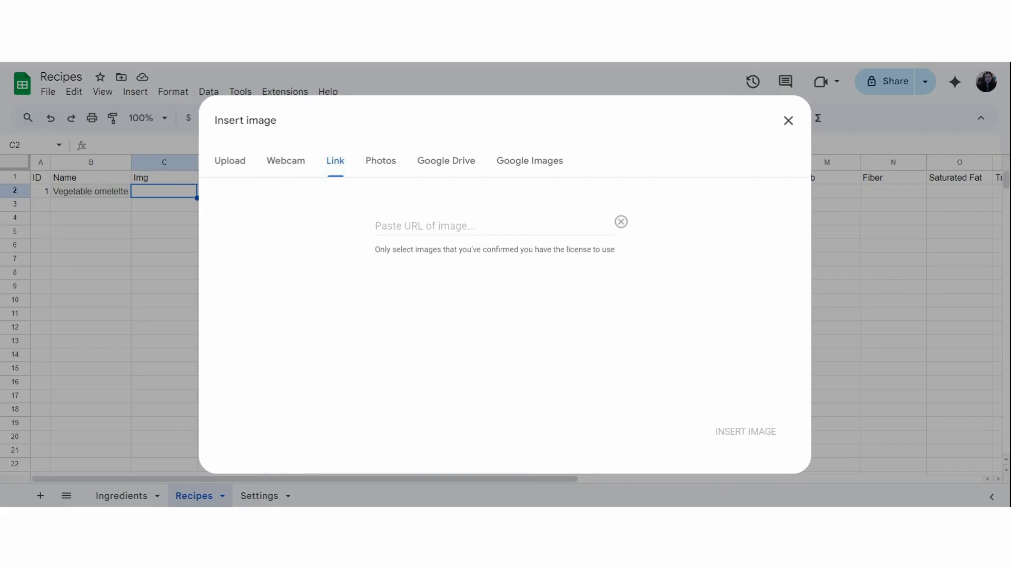
pyautogui.click(407, 225)
pyautogui.hotkey('ctrl', 'v')
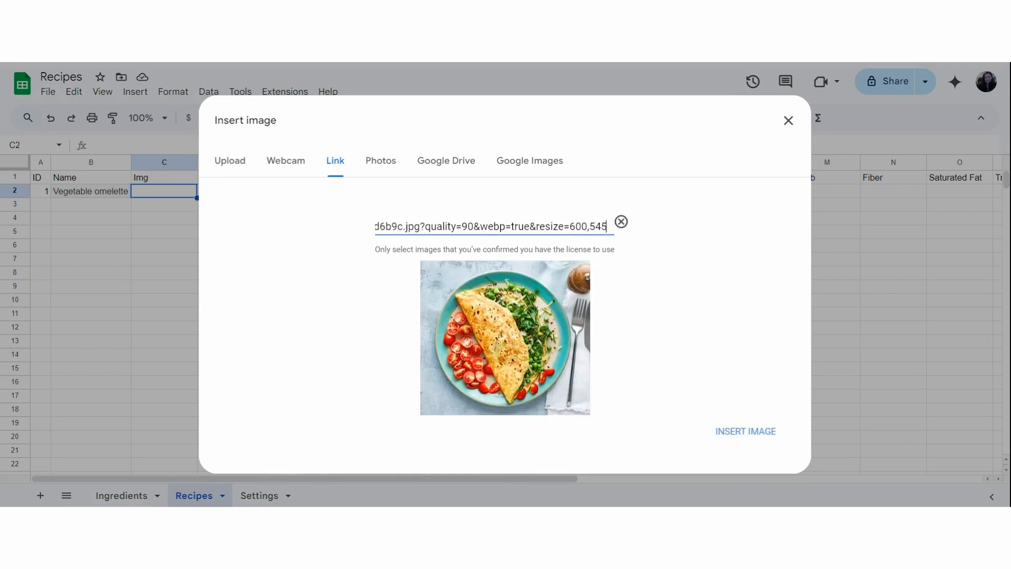
pyautogui.click(743, 437)
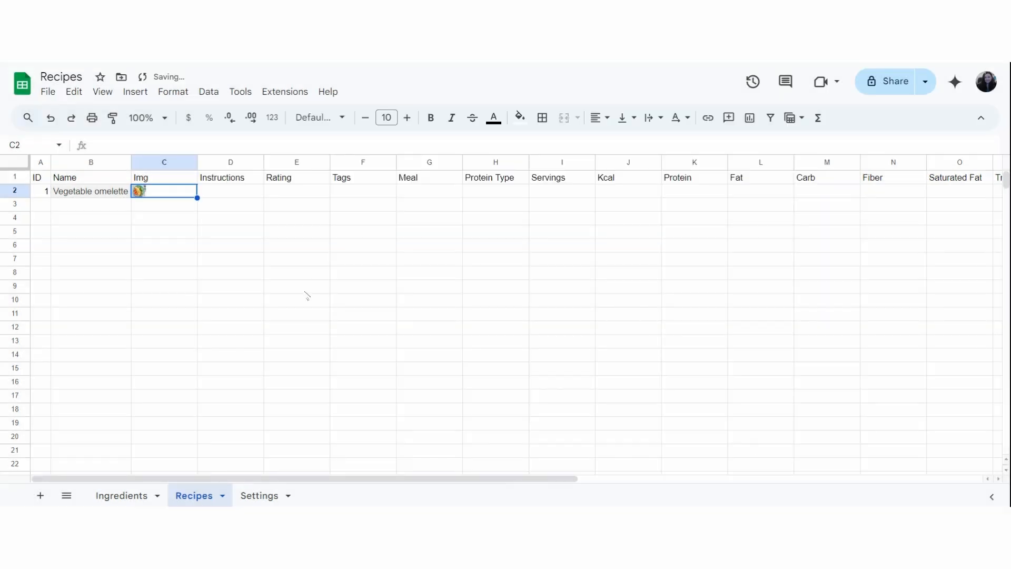
# Paste the four-step cooking instructions as a single cell's text into Instructions cell D2.
pyautogui.click(227, 196)
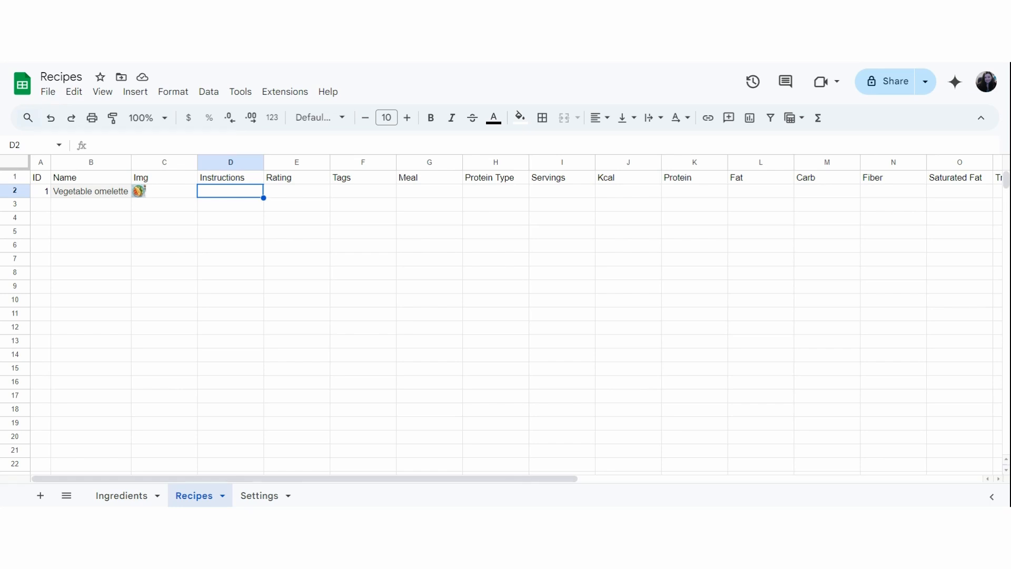
pyautogui.press('Return')
pyautogui.hotkey('ctrl', 'v')
pyautogui.press('Return')
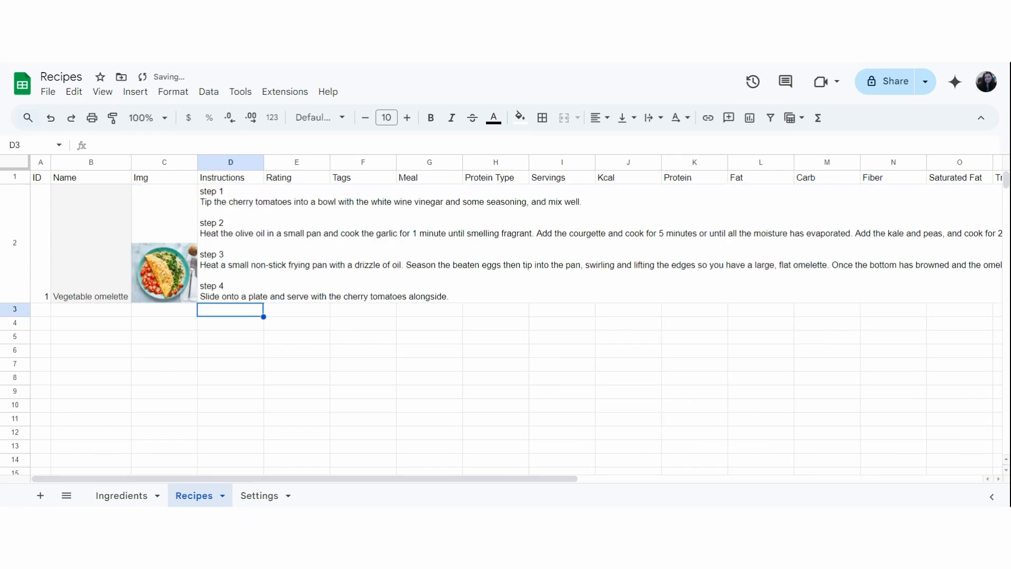
# Set the text wrapping of Instructions cell D2 to clip so the text stays within its column.
pyautogui.click(231, 199)
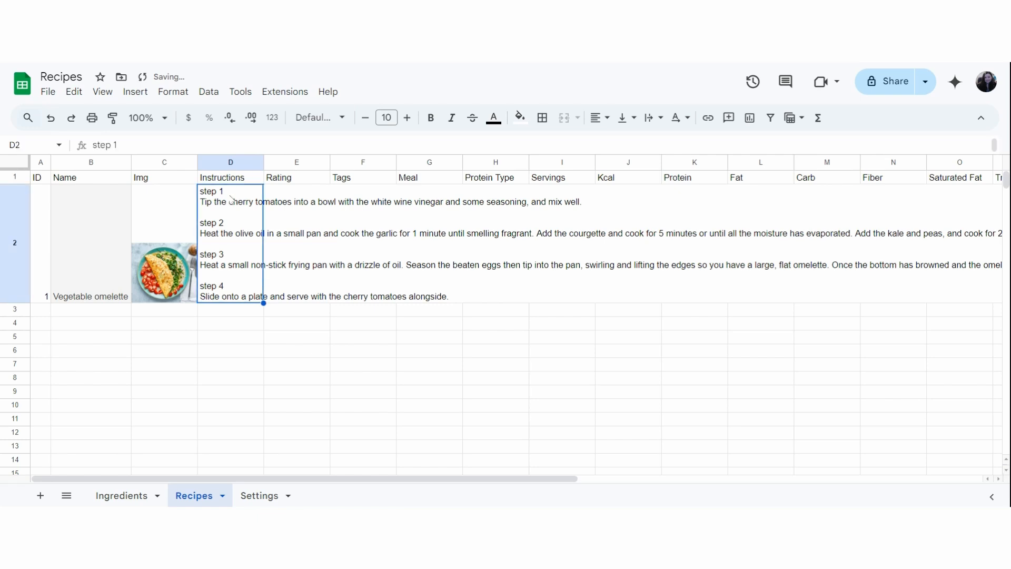
pyautogui.click(648, 121)
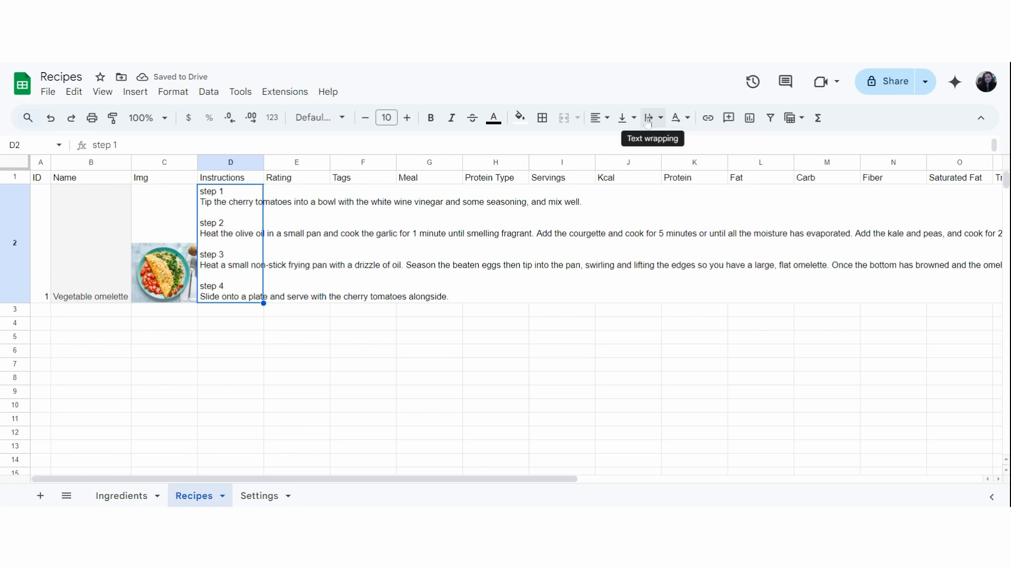
pyautogui.click(648, 120)
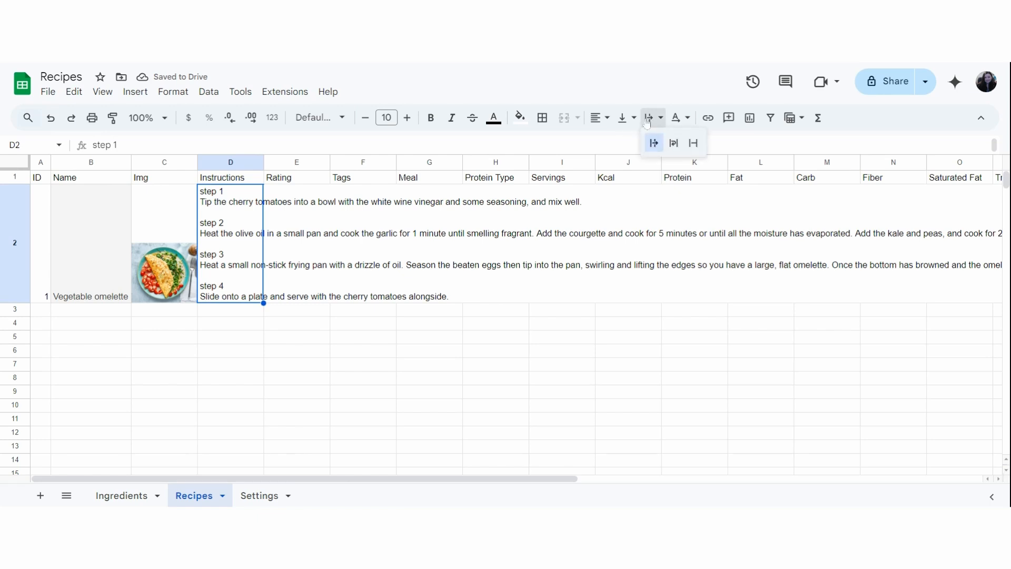
pyautogui.click(693, 143)
pyautogui.click(693, 144)
pyautogui.click(355, 367)
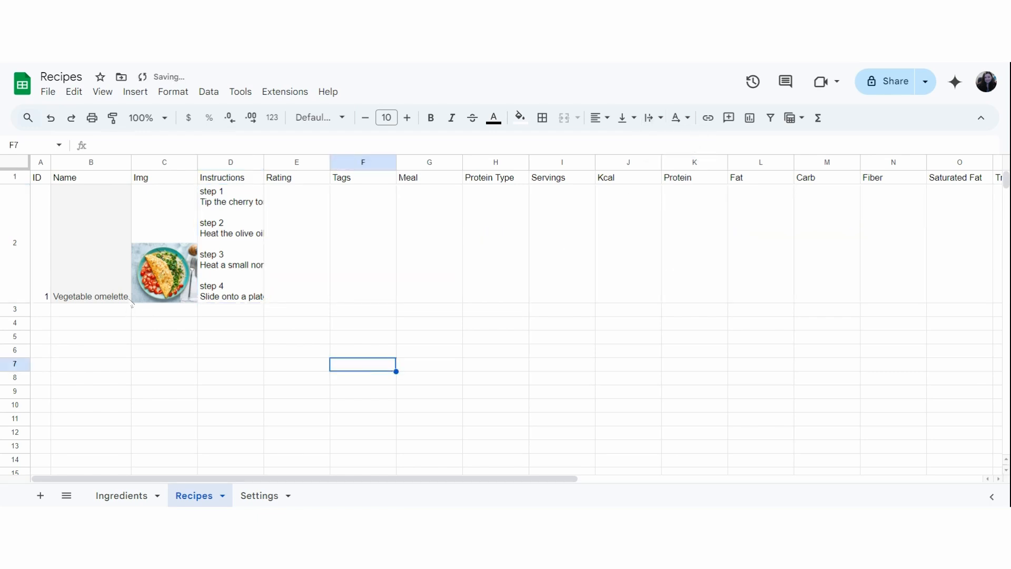
# Insert a star Rating component in cell E2 of the Vegetable omelette row.
pyautogui.click(291, 247)
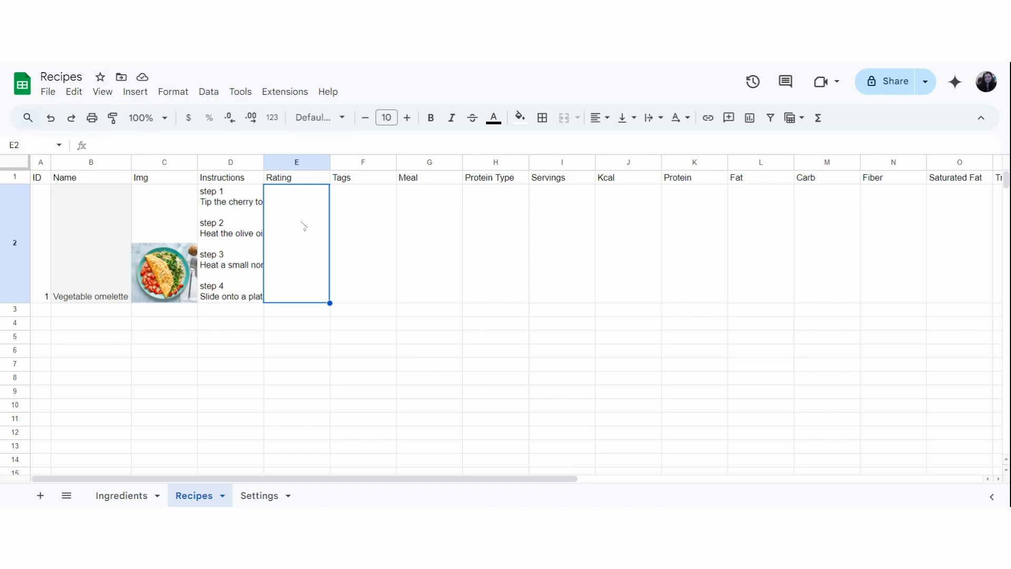
pyautogui.write('@rat')
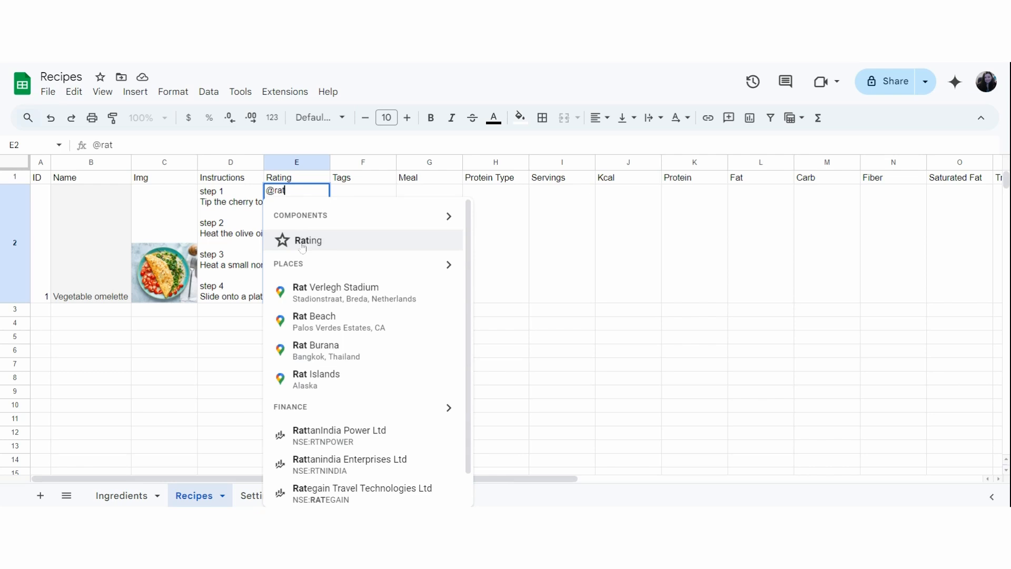
pyautogui.click(302, 241)
pyautogui.click(379, 266)
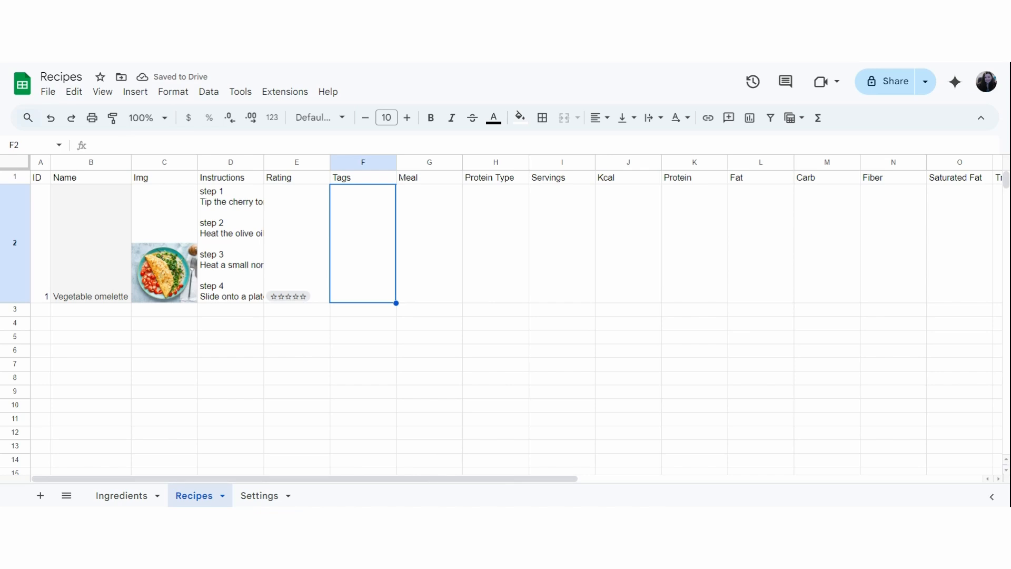
# Enter the heading Tags in cell B1 of the Settings sheet and make it bold.
pyautogui.click(259, 495)
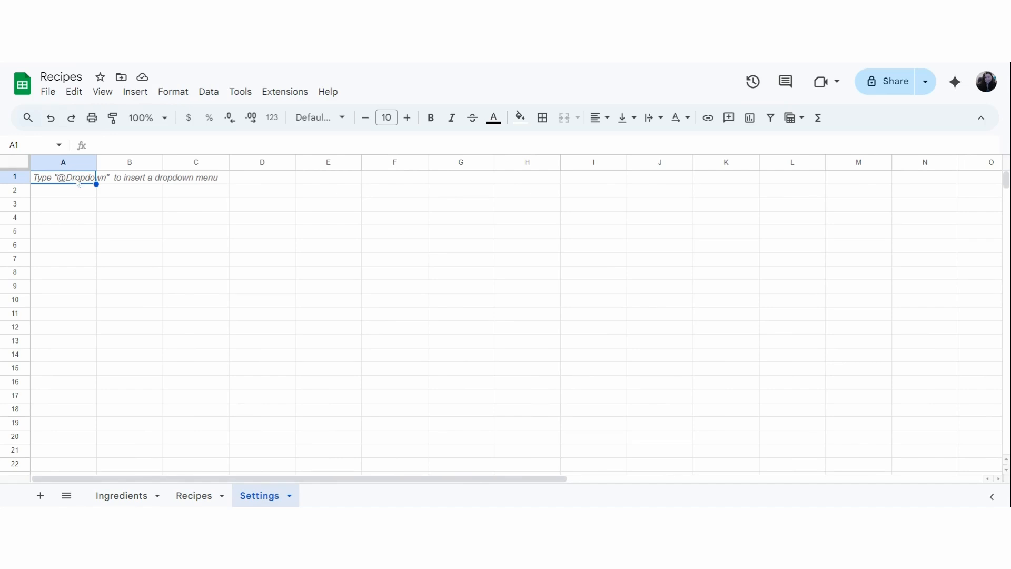
pyautogui.click(146, 180)
pyautogui.write('Tags')
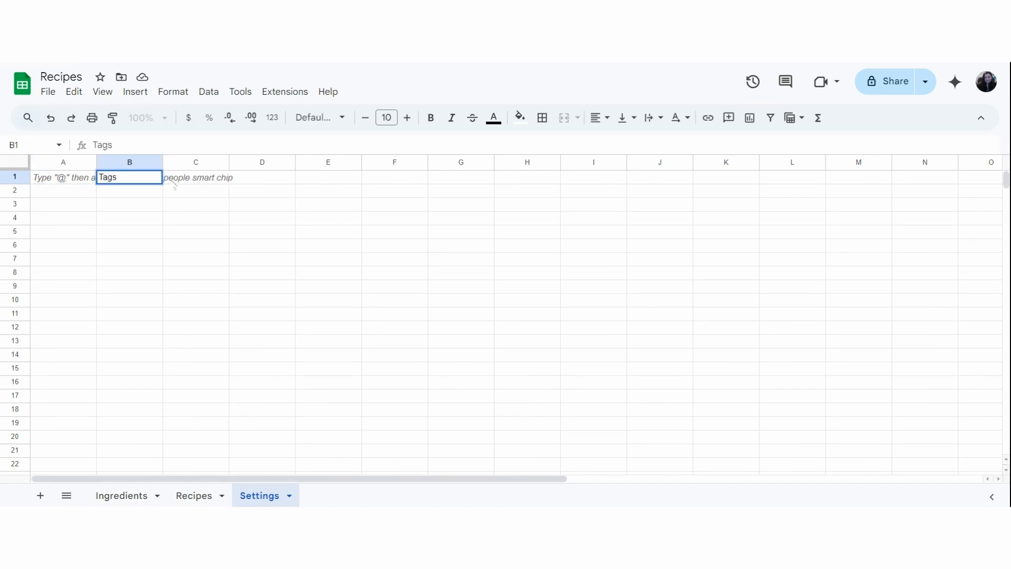
pyautogui.click(118, 193)
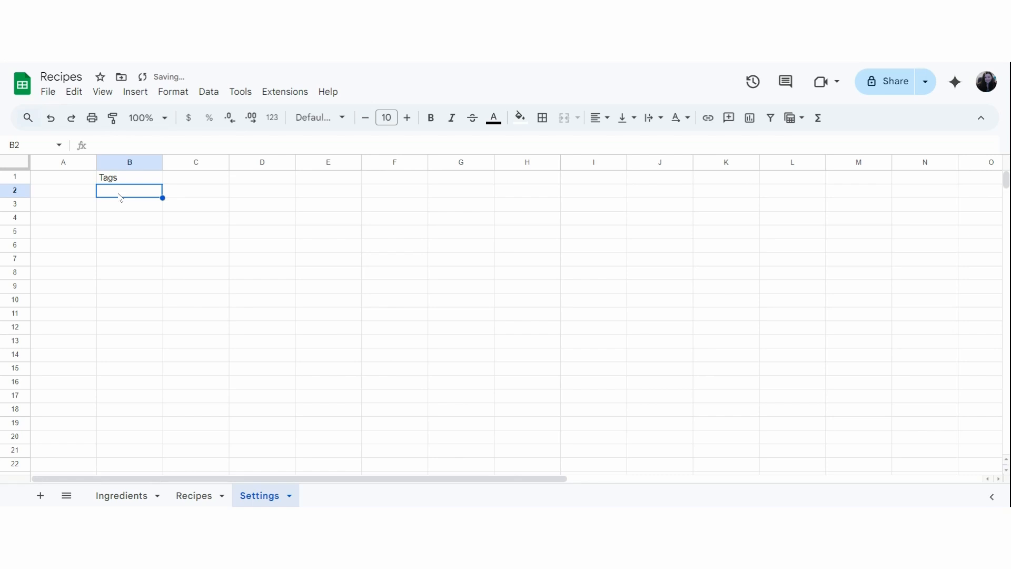
pyautogui.click(109, 181)
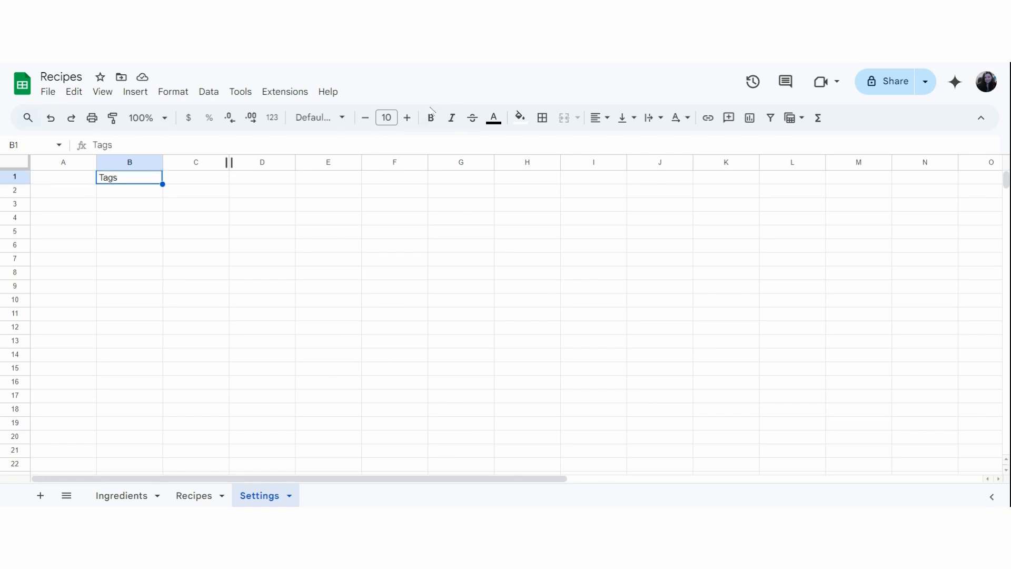
# List Low Carb, Low Sodium, Dash, Gluten-Free, Rice Bowl and Pasta under Tags in cells B2 to B7.
pyautogui.press('Return')
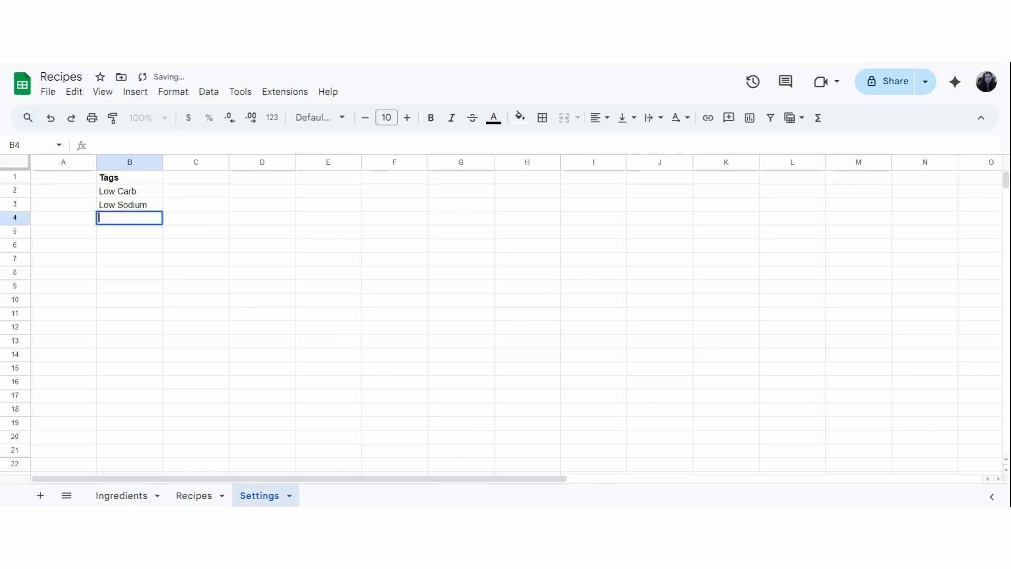
pyautogui.write('Dash')
pyautogui.press('Return')
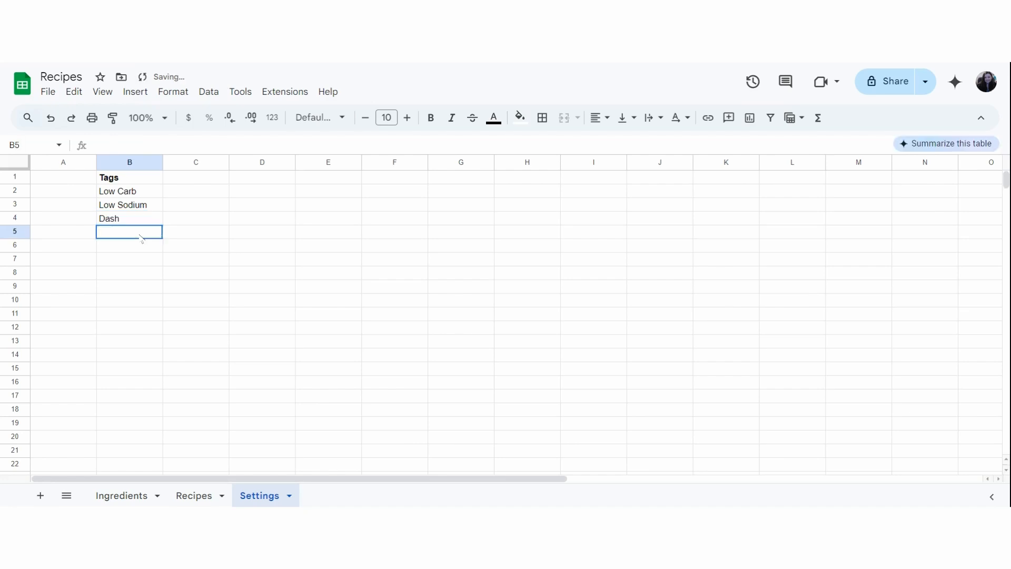
pyautogui.press('Return')
pyautogui.write('Free')
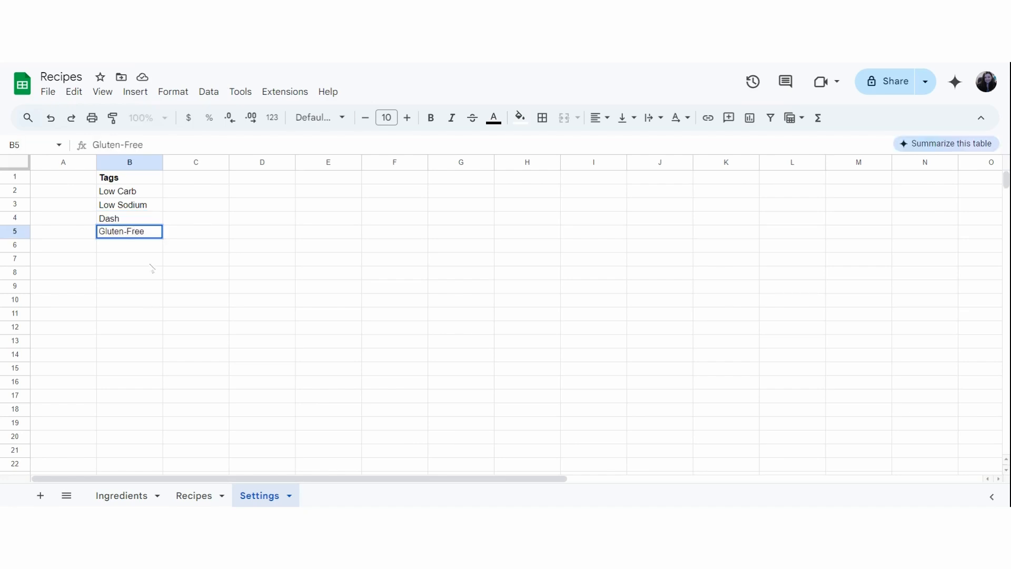
pyautogui.press('Return')
pyautogui.write('Rice Bowl')
pyautogui.press('Return')
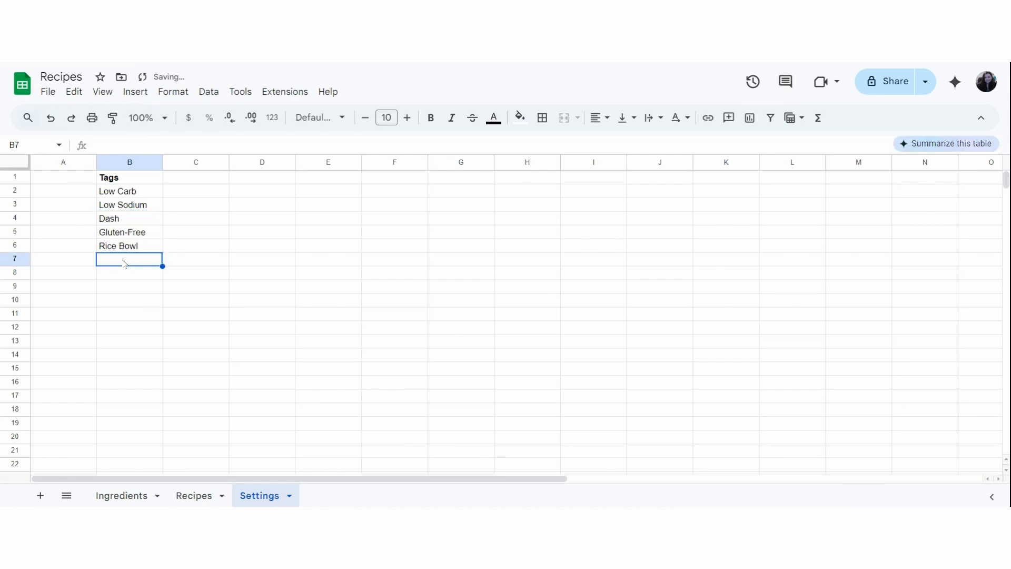
pyautogui.write('Pasta')
pyautogui.press('Return')
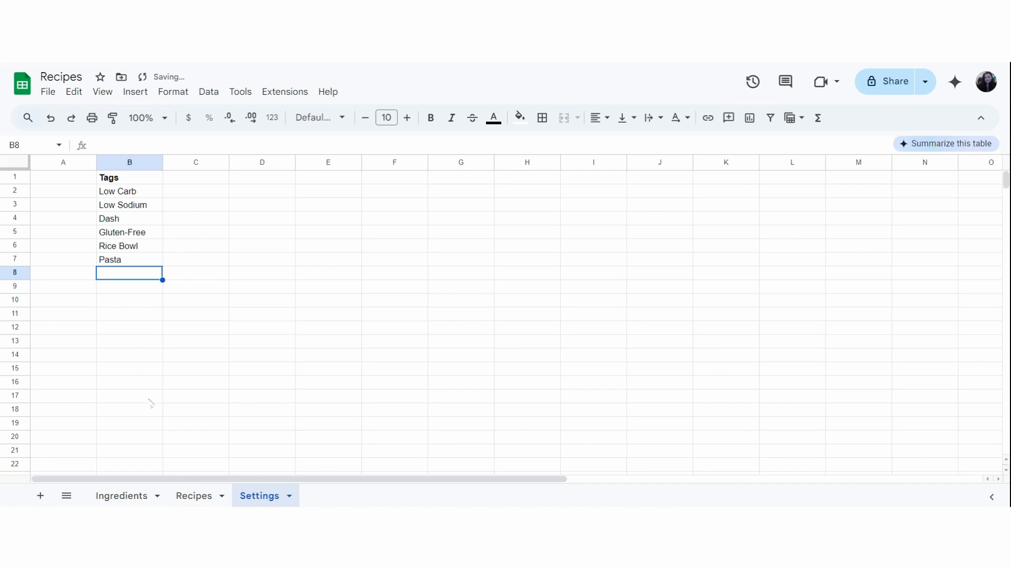
# Insert a new dropdown in the Tags cell F2 of the Recipes sheet.
pyautogui.click(200, 500)
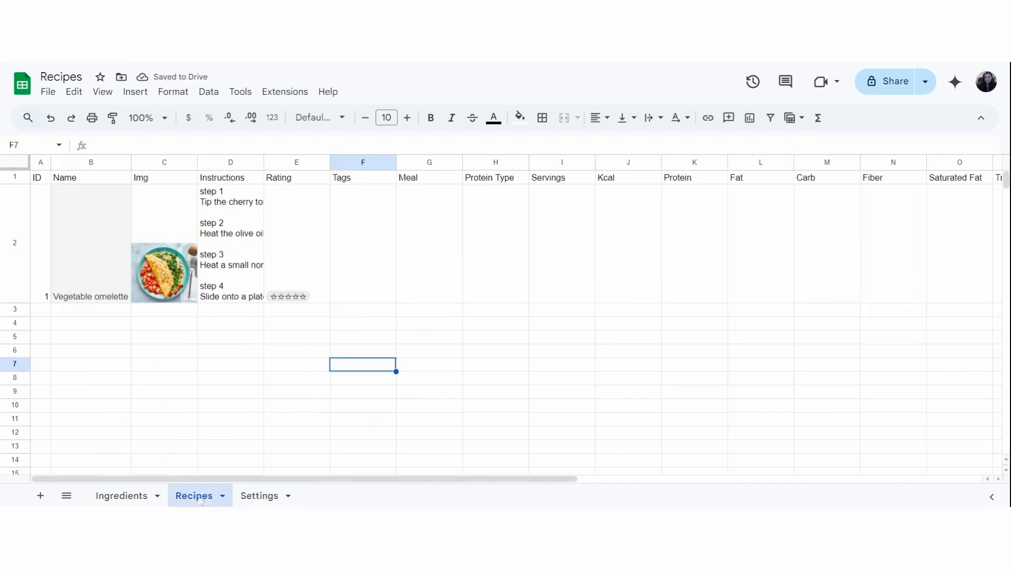
pyautogui.click(366, 212)
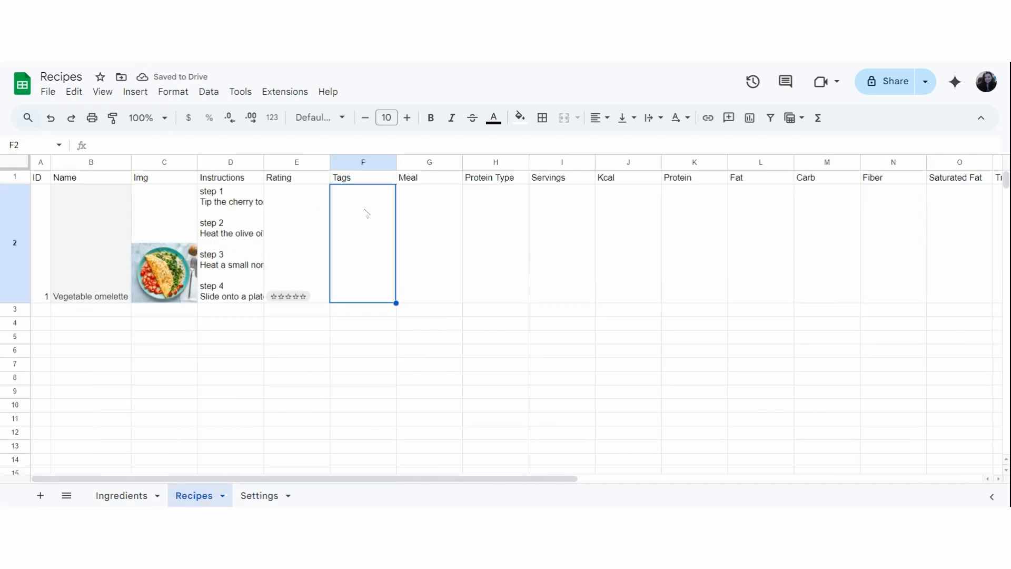
pyautogui.write('@')
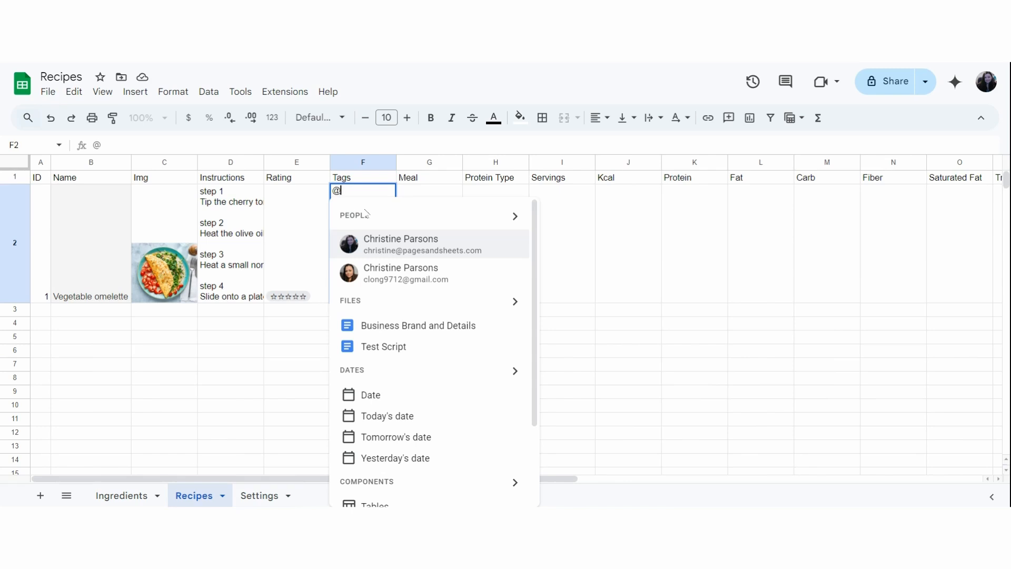
pyautogui.write('drop')
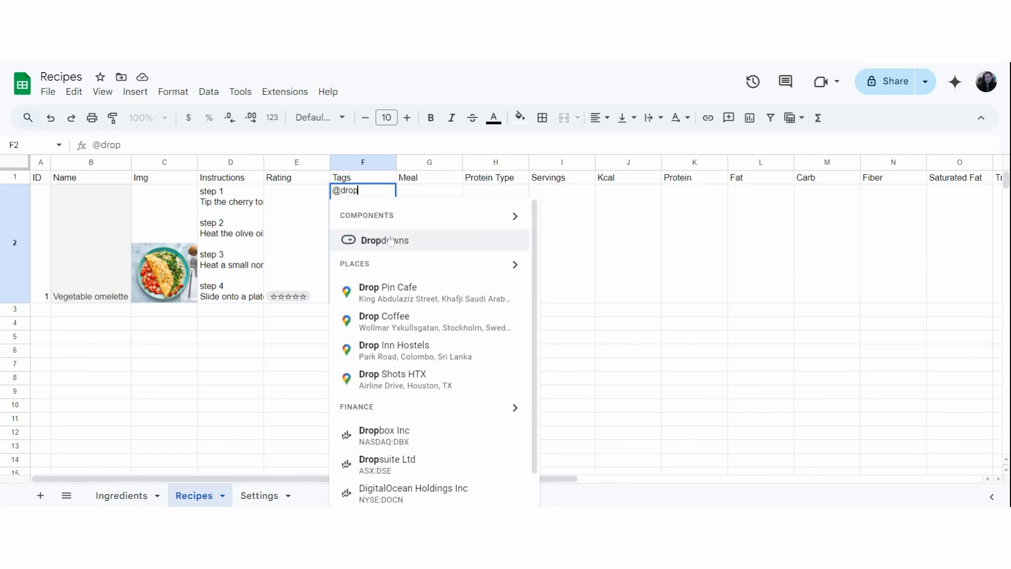
pyautogui.click(390, 240)
pyautogui.click(403, 241)
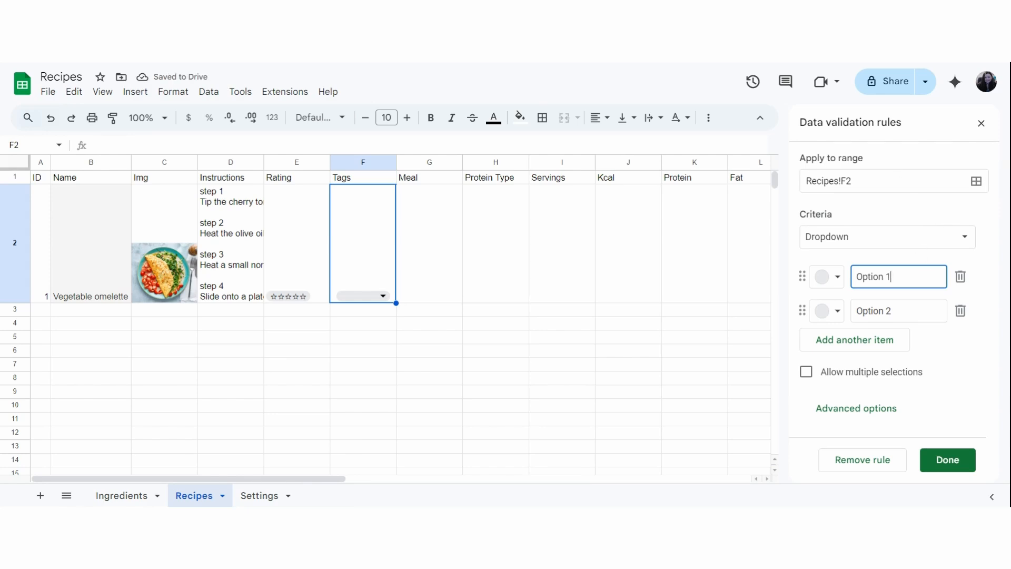
# Change the F2 validation to a dropdown from a range and set its source to Settings!B2:B.
pyautogui.click(954, 246)
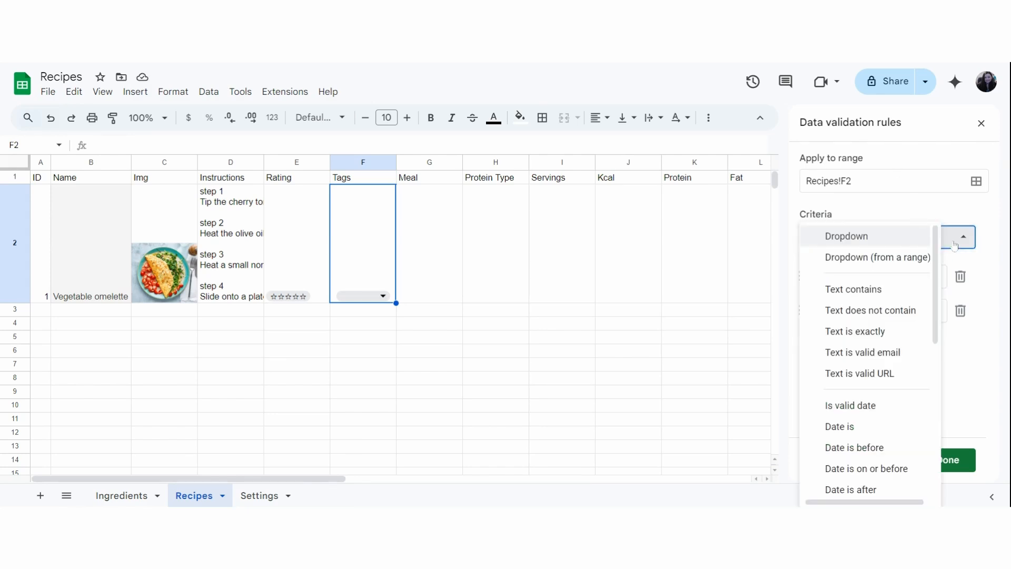
pyautogui.click(899, 259)
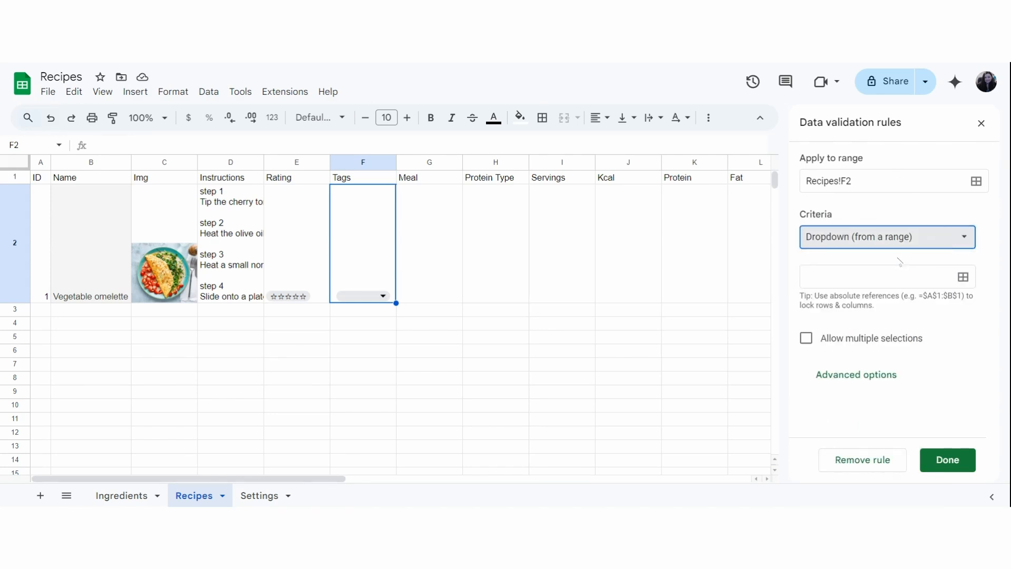
pyautogui.click(961, 278)
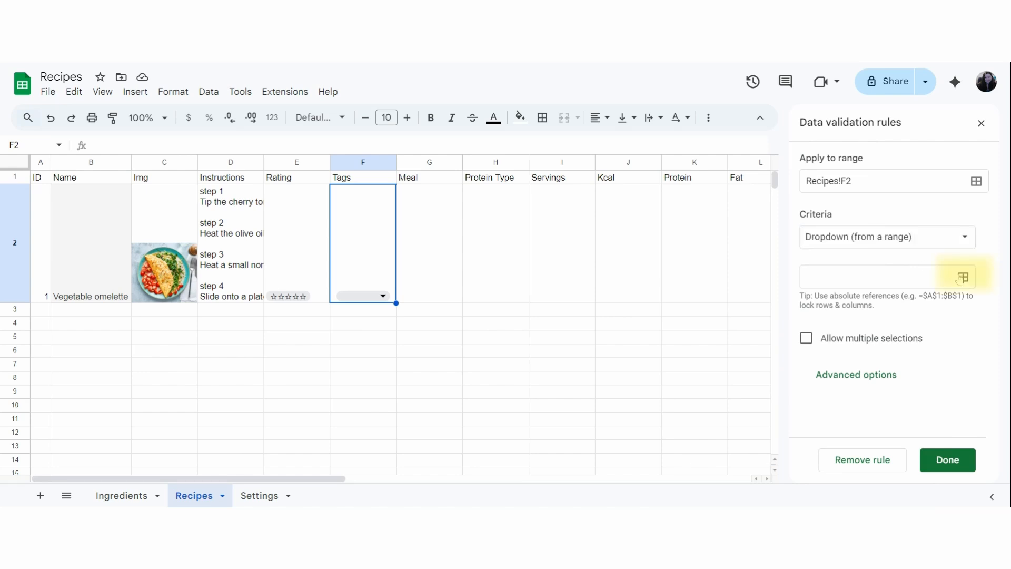
pyautogui.click(962, 277)
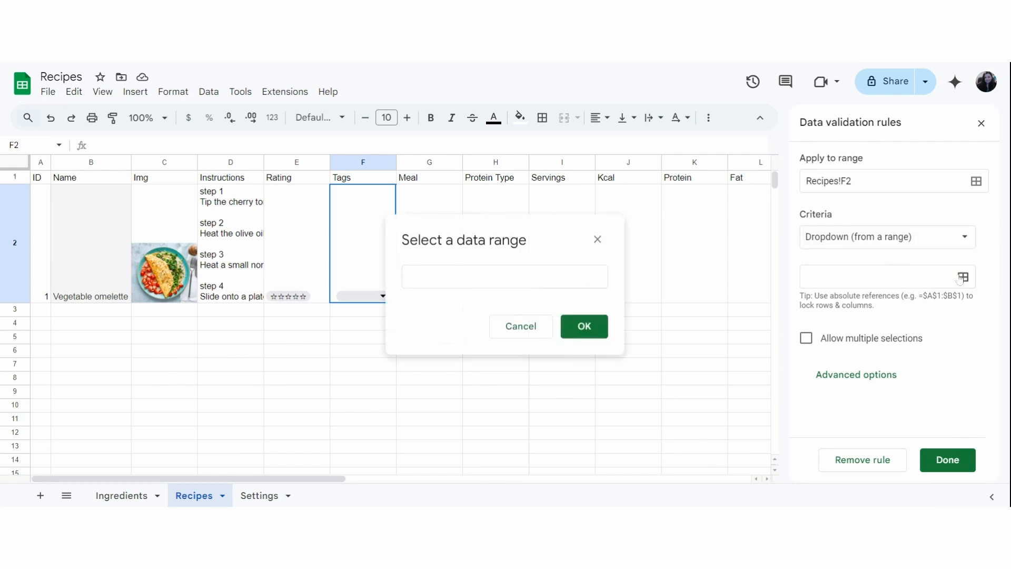
pyautogui.click(249, 501)
pyautogui.moveTo(132, 190); pyautogui.dragTo(127, 249)
pyautogui.click(129, 159)
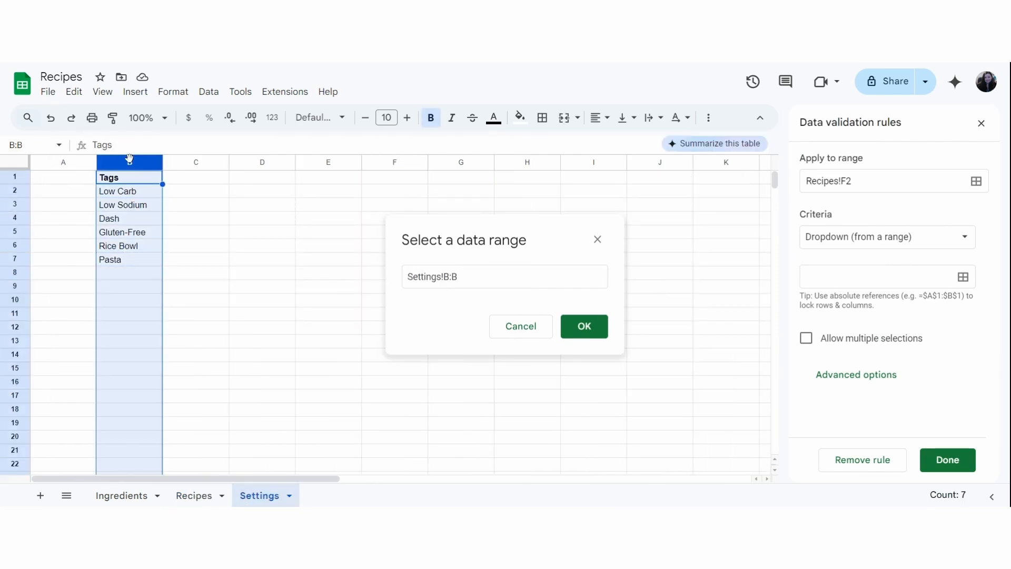
pyautogui.click(450, 277)
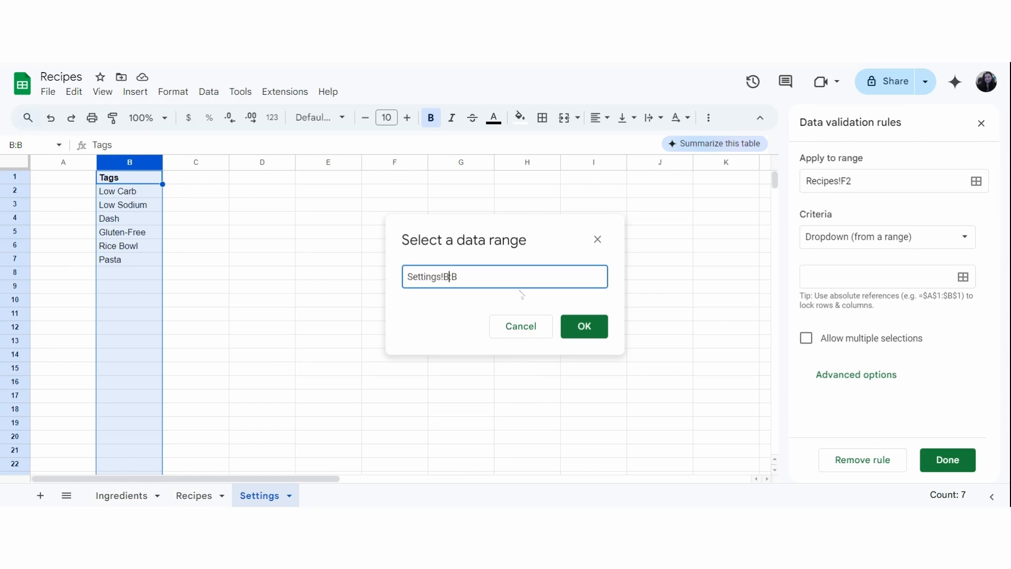
pyautogui.write('2')
pyautogui.click(584, 336)
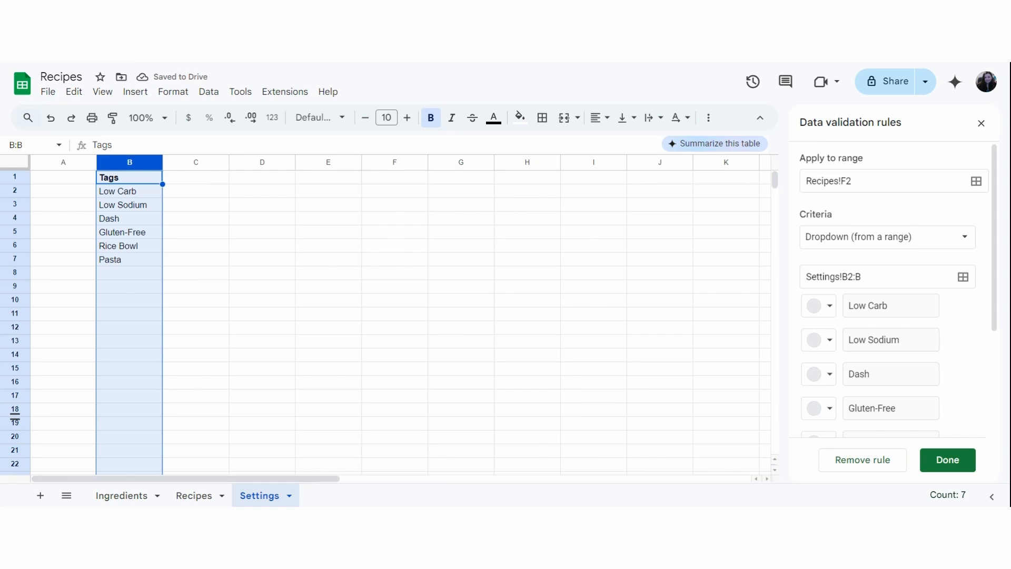
# Check which options the Tags dropdown in cell F2 of the Recipes sheet offers.
pyautogui.click(193, 495)
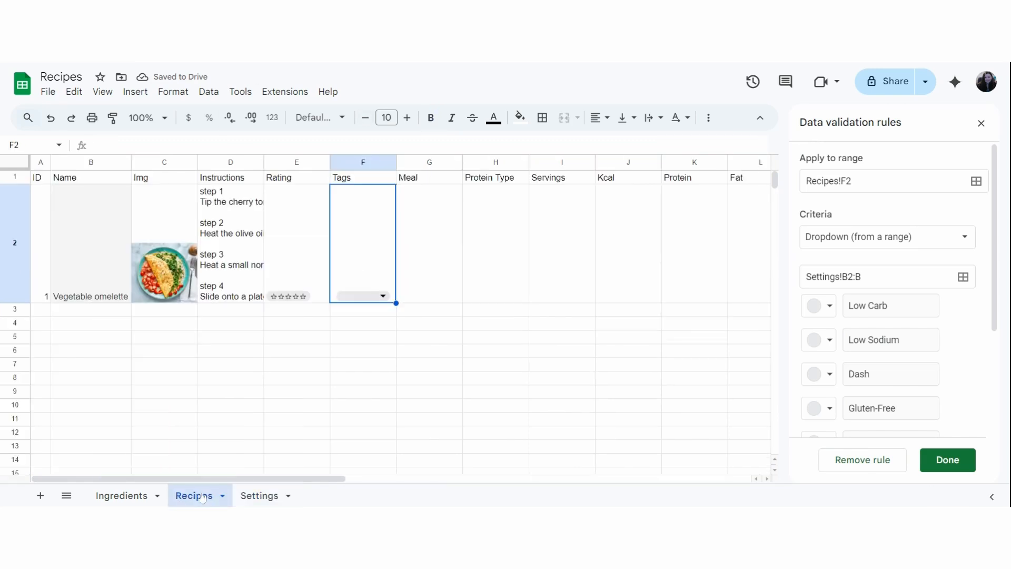
pyautogui.click(379, 296)
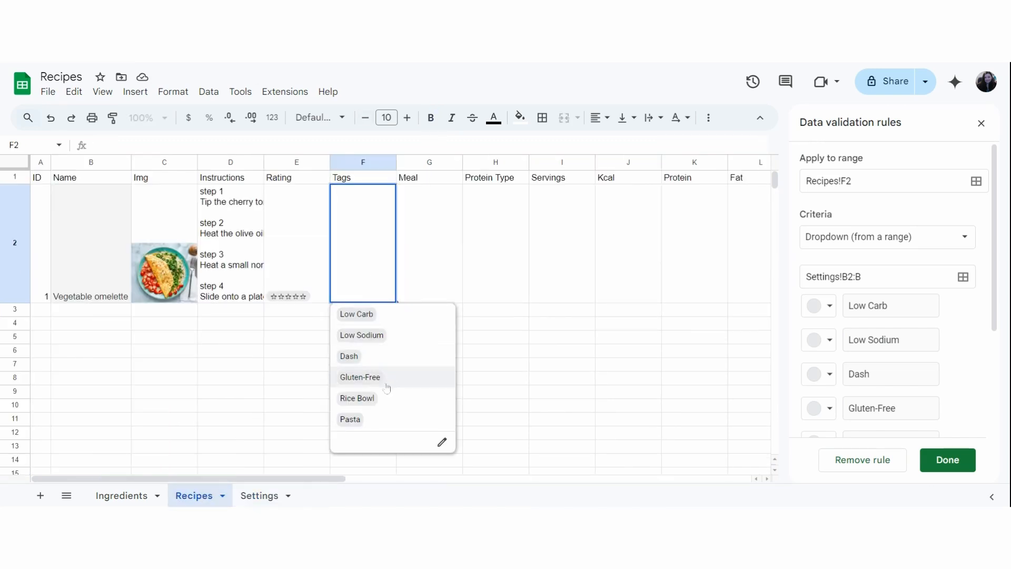
pyautogui.click(261, 395)
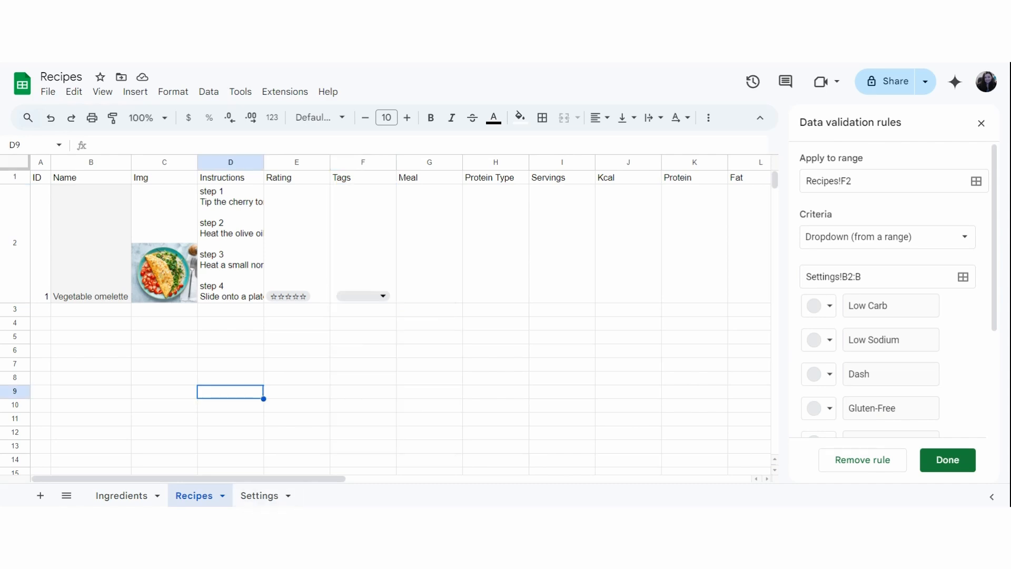
# Add the tag Global in cell B8 of the Settings sheet.
pyautogui.click(259, 495)
pyautogui.click(119, 261)
pyautogui.click(121, 274)
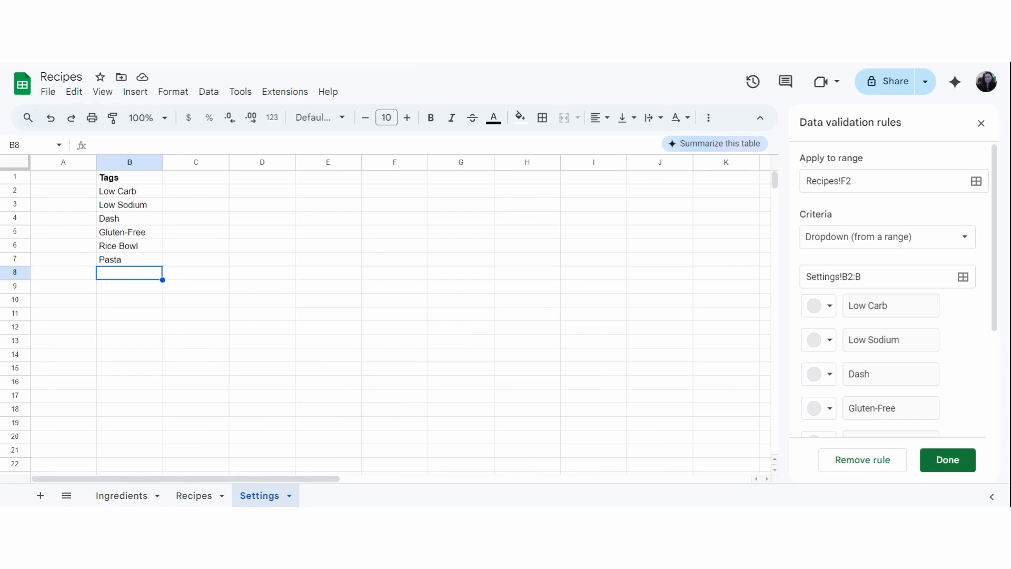
pyautogui.write('Global')
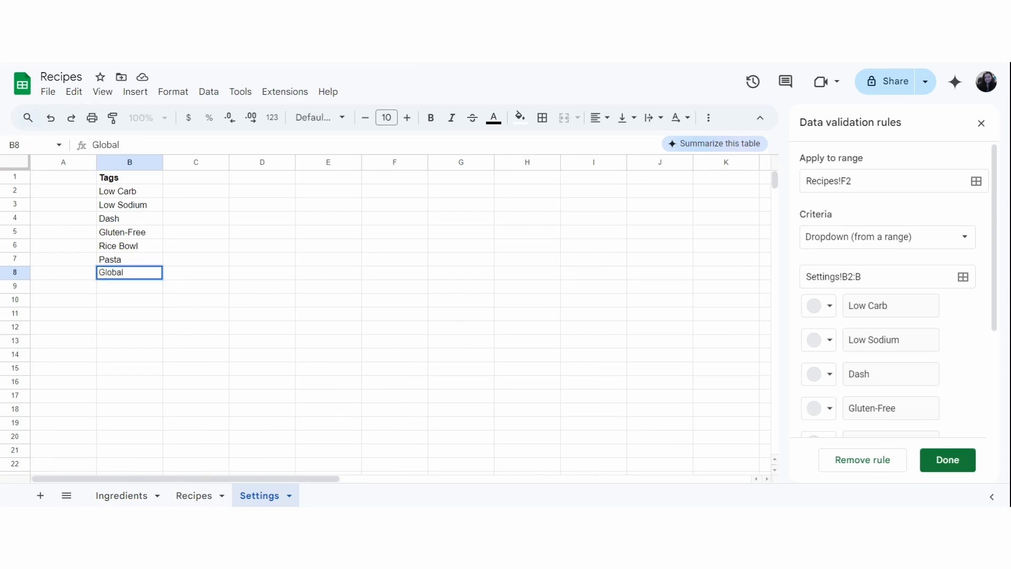
# Examine the Tags dropdown in the Vegetable omelette row for the newly added tag.
pyautogui.click(196, 495)
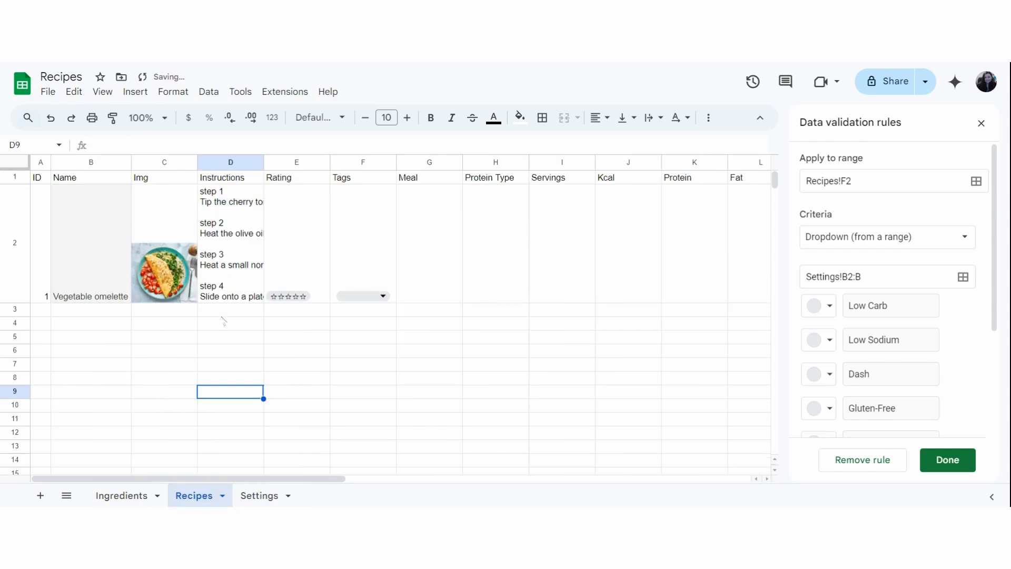
pyautogui.click(384, 296)
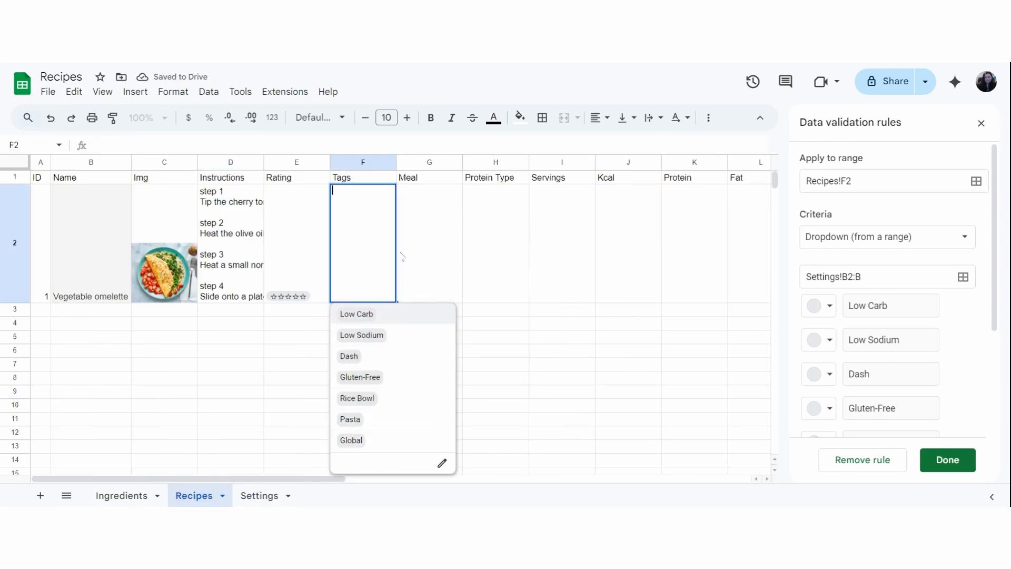
pyautogui.click(431, 248)
# Enter the headings Meal and Protien Type in cells C1 and D1 of the Settings sheet and make them bold.
pyautogui.click(259, 495)
pyautogui.click(195, 177)
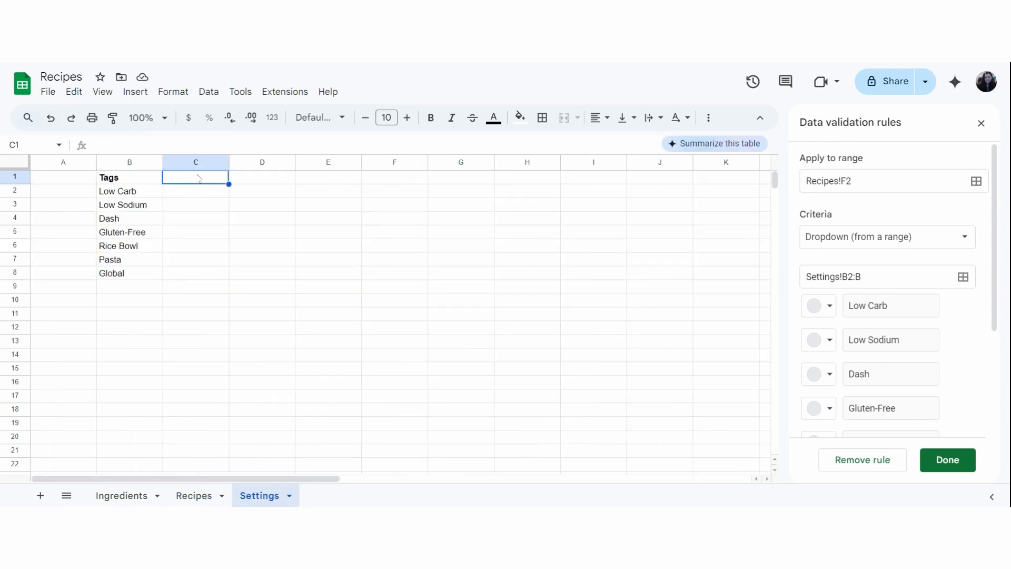
pyautogui.write('Meal')
pyautogui.press('Tab')
pyautogui.write('Protien Type')
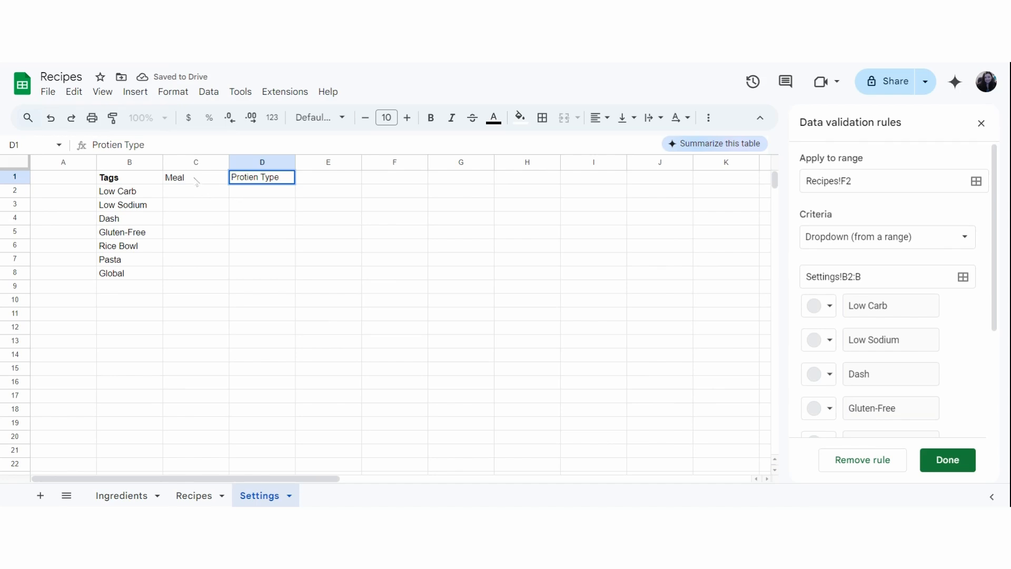
pyautogui.moveTo(196, 181); pyautogui.dragTo(261, 178)
pyautogui.hotkey('ctrl', 'b')
# List Breakfast, Lunch, Dinner, Snack and Dessert under Meal in cells C2 to C6.
pyautogui.click(195, 191)
pyautogui.write('Breakfast')
pyautogui.press('Tab')
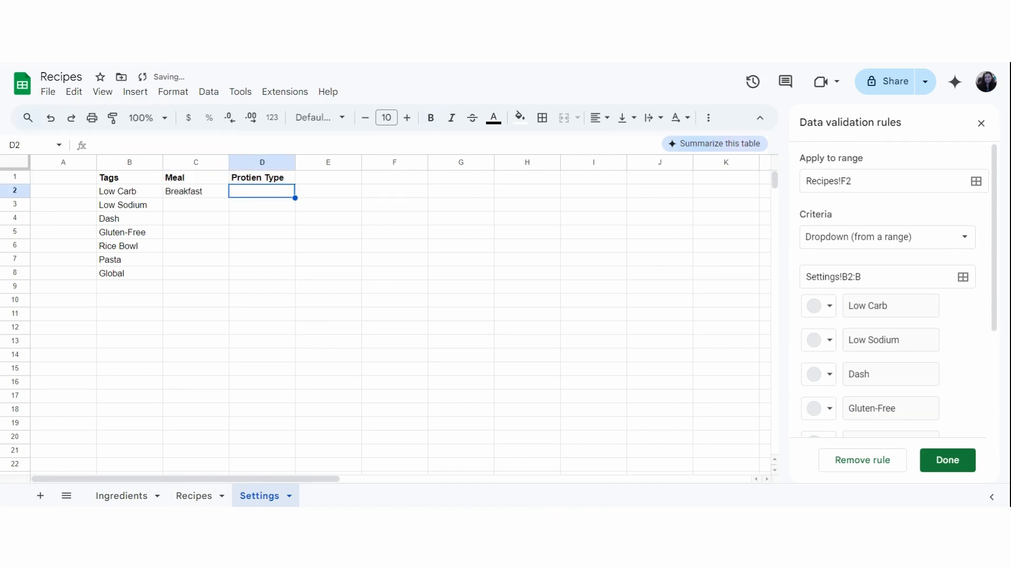
pyautogui.click(182, 207)
pyautogui.press('Return')
pyautogui.press('Return')
pyautogui.press('Return')
pyautogui.press('Return')
pyautogui.press('Up')
pyautogui.press('Up')
pyautogui.write('Lu')
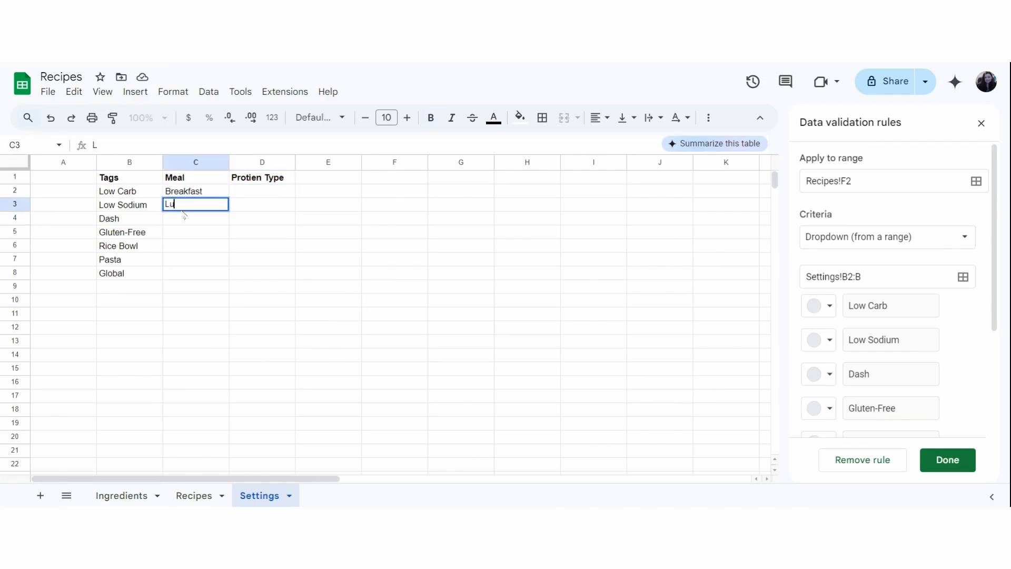
pyautogui.write('nch')
pyautogui.press('Return')
pyautogui.write('Dinner')
pyautogui.press('Return')
pyautogui.write('Snack')
# List Beef, Pork, Chicken, Seafood and Meatless under Protien Type in cells D2 to D6.
pyautogui.press('Return')
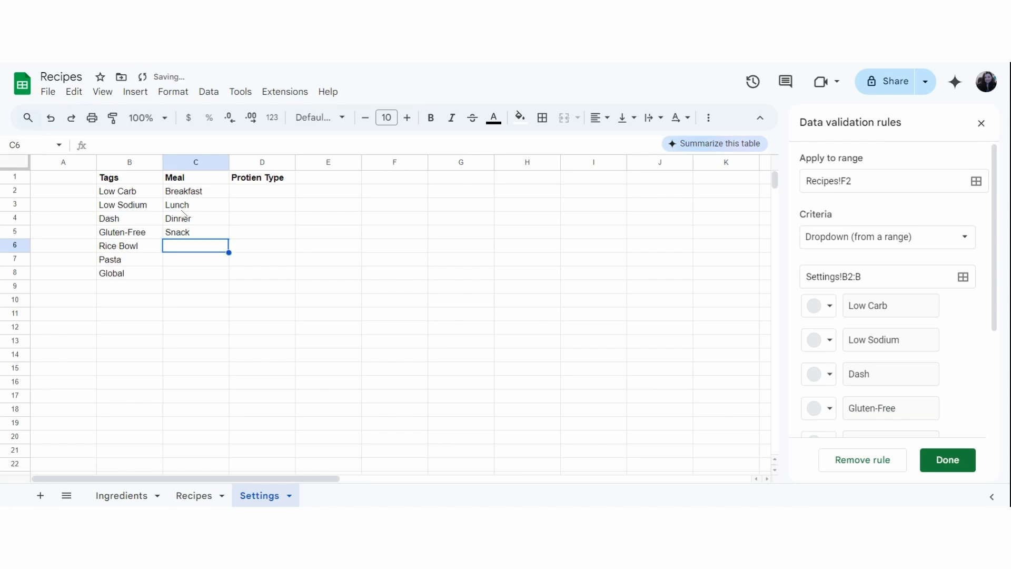
pyautogui.write('Dessert')
pyautogui.click(264, 193)
pyautogui.write('Beef')
pyautogui.press('Return')
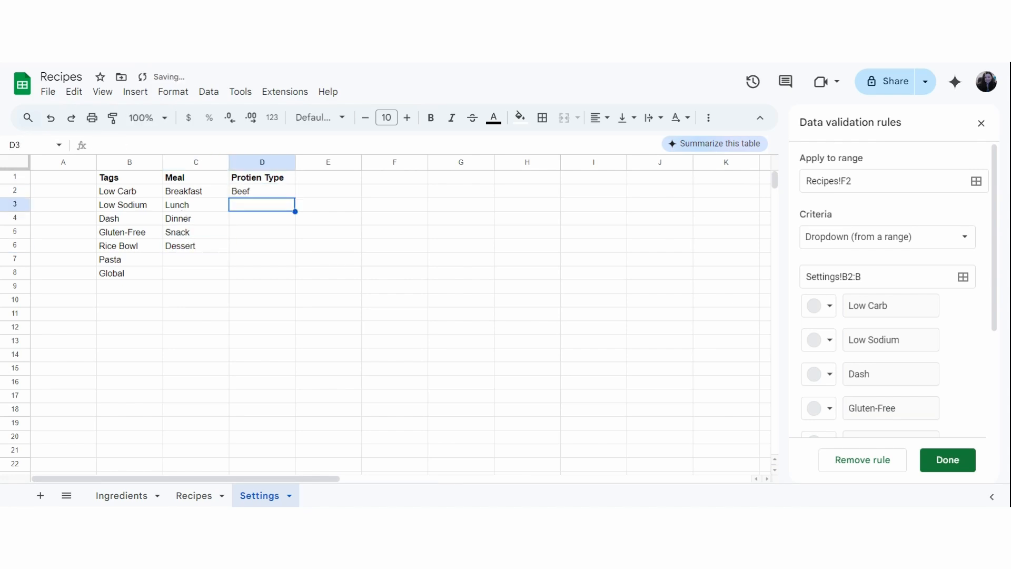
pyautogui.write('Pork')
pyautogui.press('Return')
pyautogui.write('Chicken')
pyautogui.press('Return')
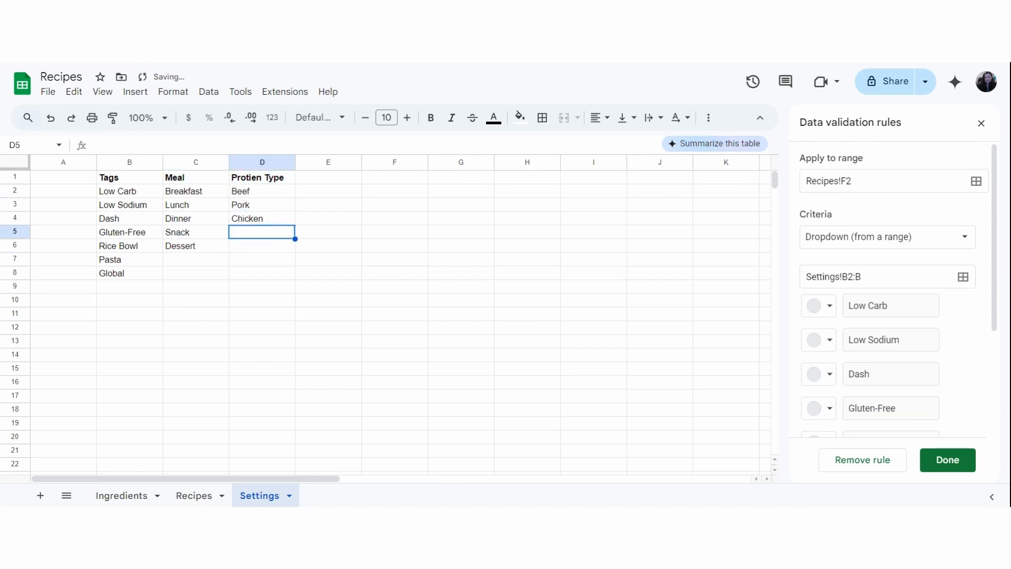
pyautogui.write('Seafood')
pyautogui.press('Return')
pyautogui.write('Meatless')
pyautogui.click(249, 279)
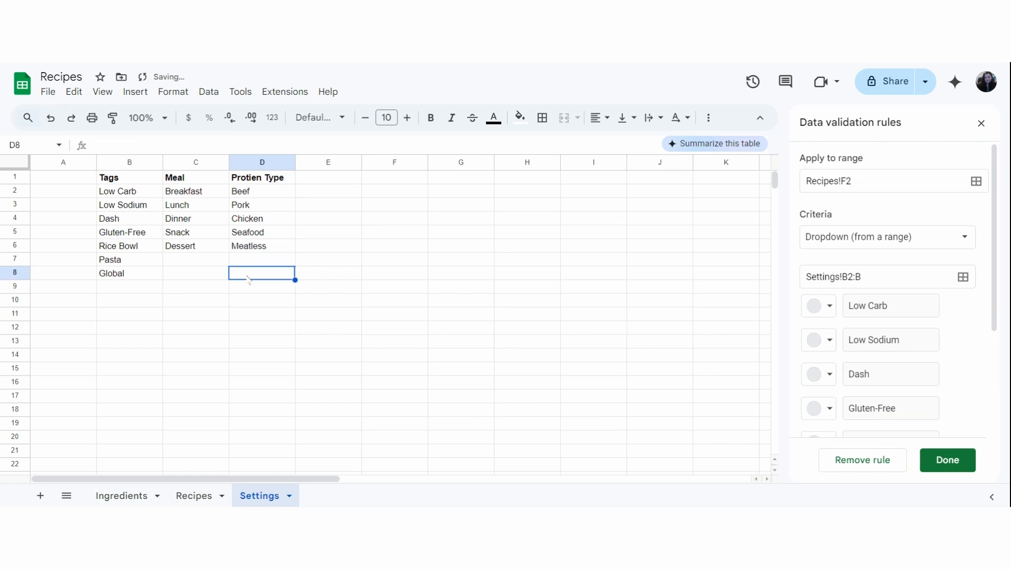
# Insert a new dropdown in the Meal cell G2 of the Recipes sheet.
pyautogui.click(194, 495)
pyautogui.click(429, 237)
pyautogui.write('@dro')
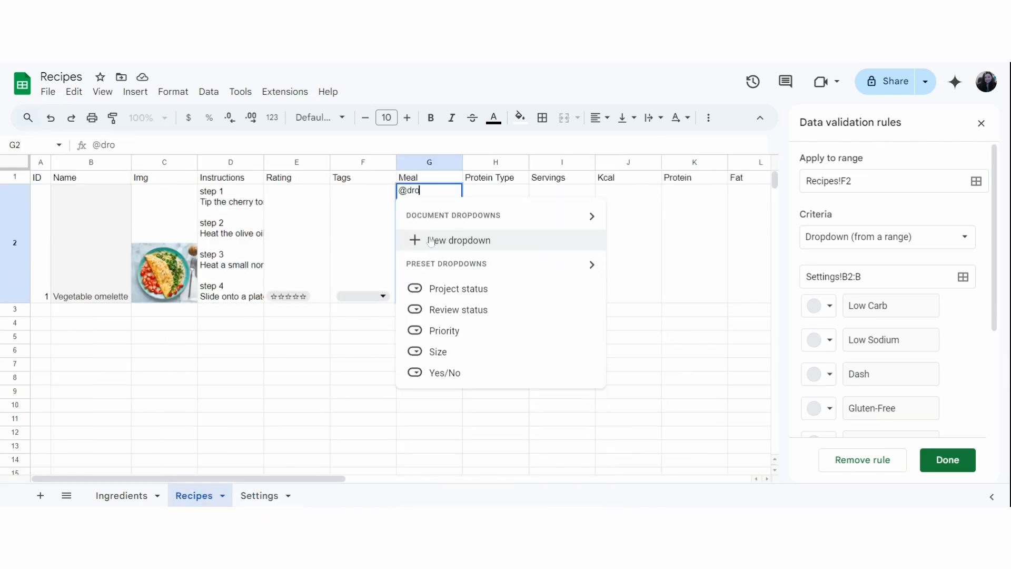
pyautogui.click(430, 241)
# Make the G2 dropdown take its options from the range Settings!C2:C.
pyautogui.click(887, 236)
pyautogui.click(842, 254)
pyautogui.click(259, 495)
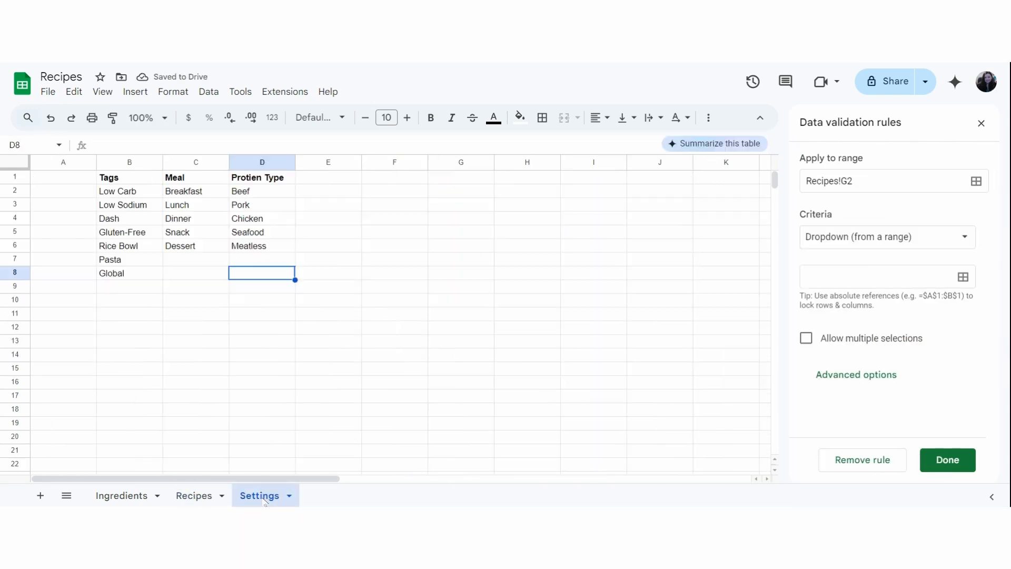
pyautogui.click(199, 159)
pyautogui.click(963, 276)
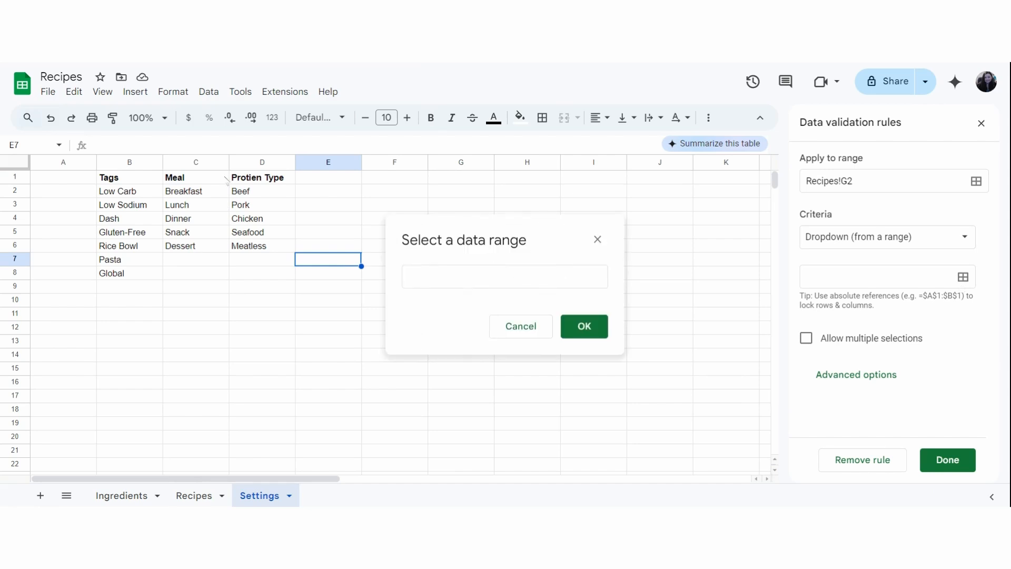
pyautogui.click(196, 162)
pyautogui.click(583, 328)
# Choose Breakfast as the Meal and Low Carb as the Tag for Vegetable omelette on the Recipes sheet.
pyautogui.click(190, 494)
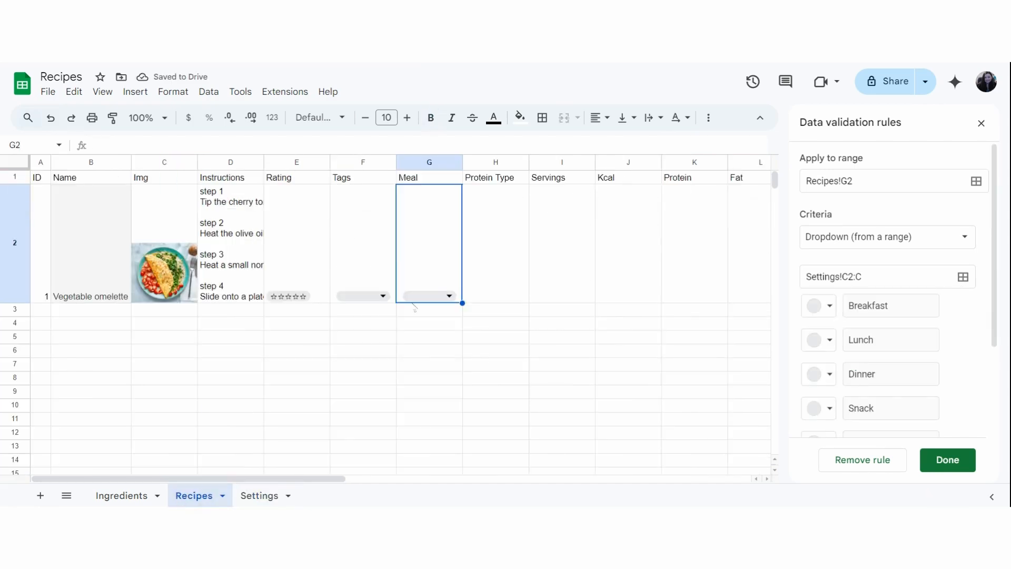
pyautogui.click(445, 298)
pyautogui.click(432, 316)
pyautogui.click(384, 298)
pyautogui.click(356, 314)
# Insert a new dropdown in the Protein Type cell H2 of the Recipes sheet.
pyautogui.click(500, 253)
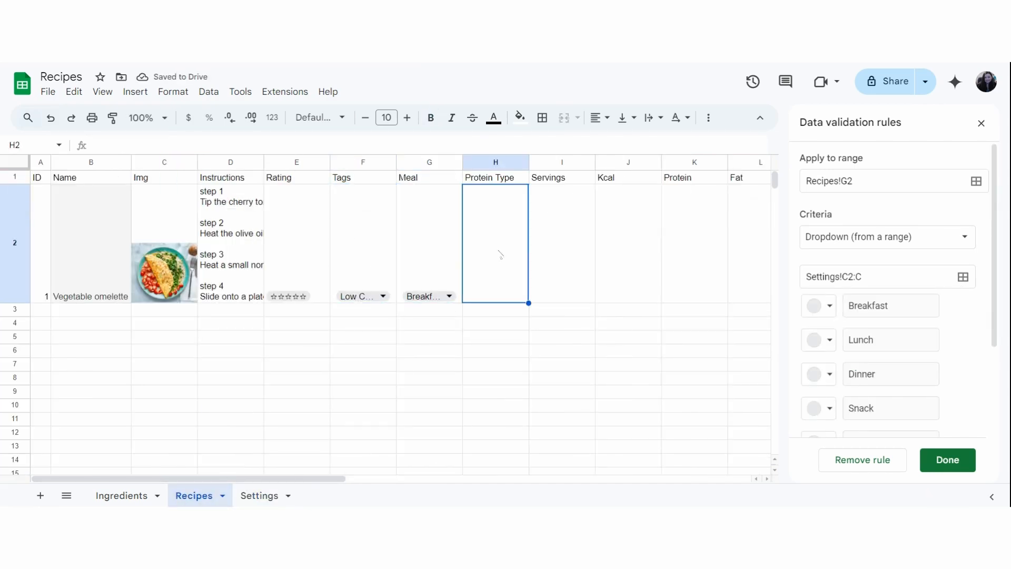
pyautogui.write('@dro')
pyautogui.click(536, 248)
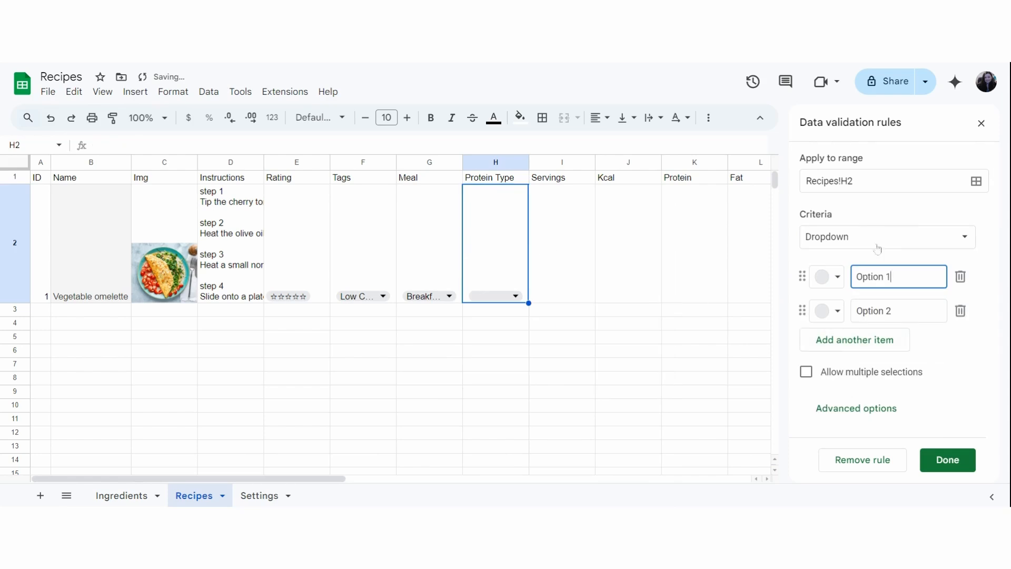
# Make the H2 dropdown take its options from the range Settings!D2:D.
pyautogui.click(887, 236)
pyautogui.click(877, 255)
pyautogui.click(259, 495)
pyautogui.click(263, 162)
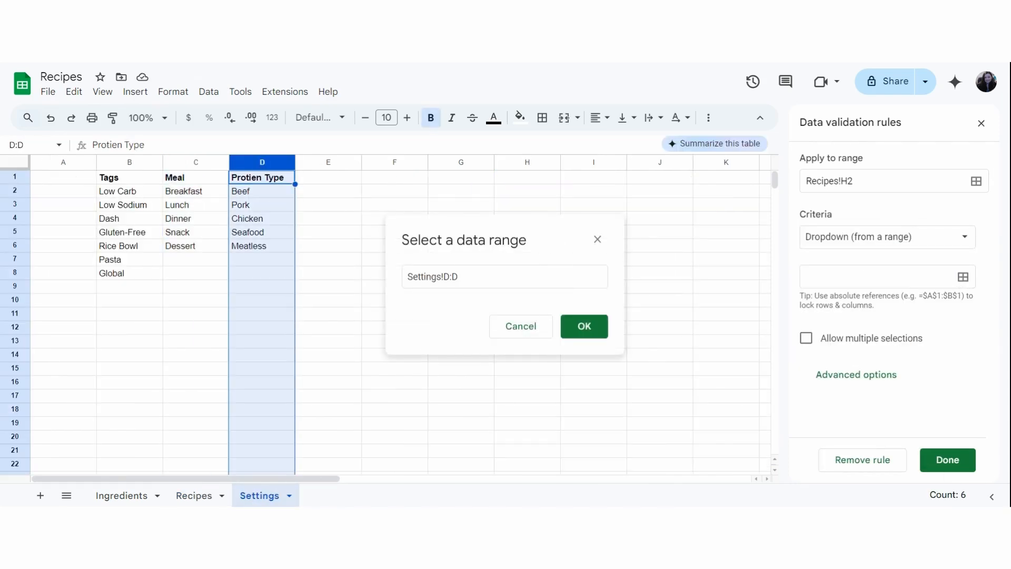
pyautogui.click(450, 277)
pyautogui.write('2')
pyautogui.click(600, 330)
# Choose Meatless as the Protein Type for Vegetable omelette on the Recipes sheet.
pyautogui.click(197, 494)
pyautogui.click(516, 296)
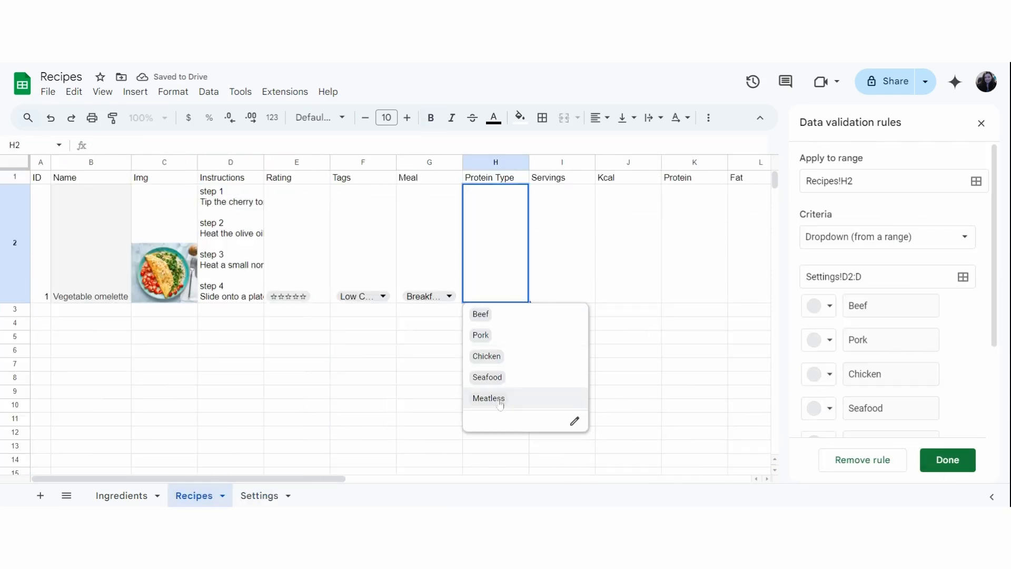
pyautogui.click(521, 400)
# Enter 1 for Servings and 307 for Kcal in the Vegetable omelette row.
pyautogui.click(566, 238)
pyautogui.write('1')
pyautogui.press('Tab')
pyautogui.write('307')
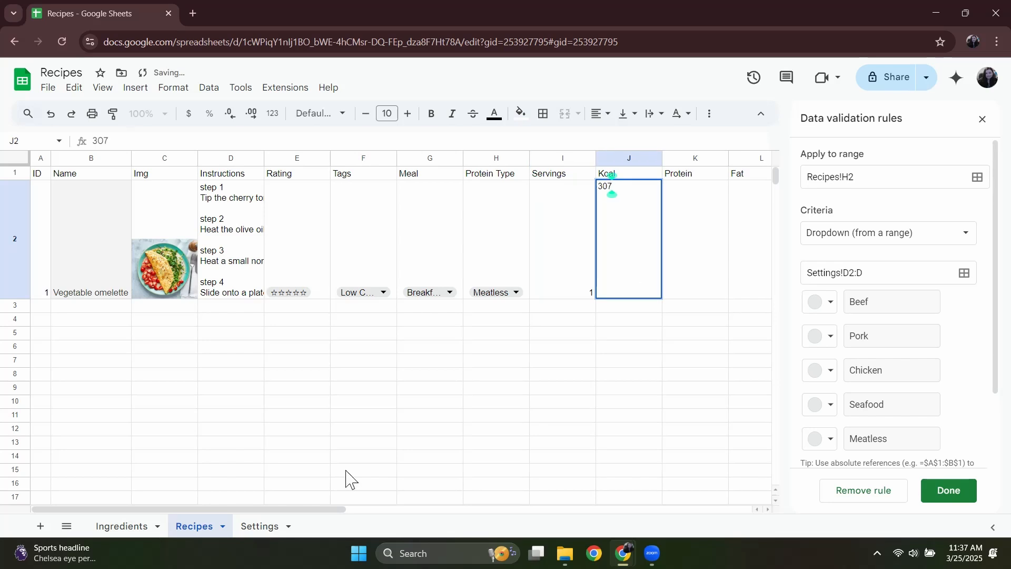
pyautogui.hscroll(5, 345, 516)
pyautogui.press('Tab')
pyautogui.hscroll(4, 339, 514)
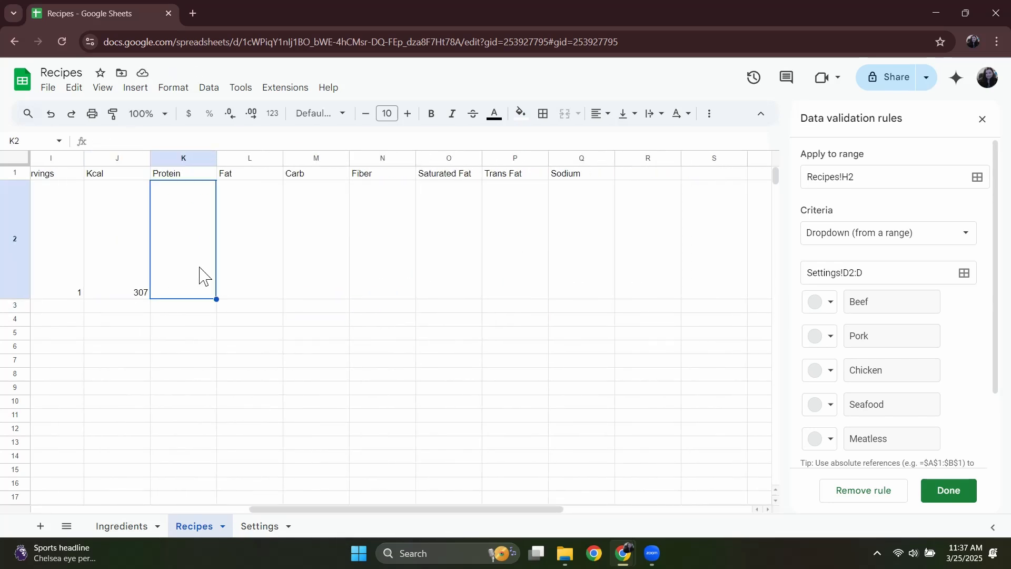
# Enter Protein 22, Fat 19, Carb 8, Fiber 6 and Saturated Fat 4 in the Vegetable omelette row.
pyautogui.write('22')
pyautogui.press('Tab')
pyautogui.write('19')
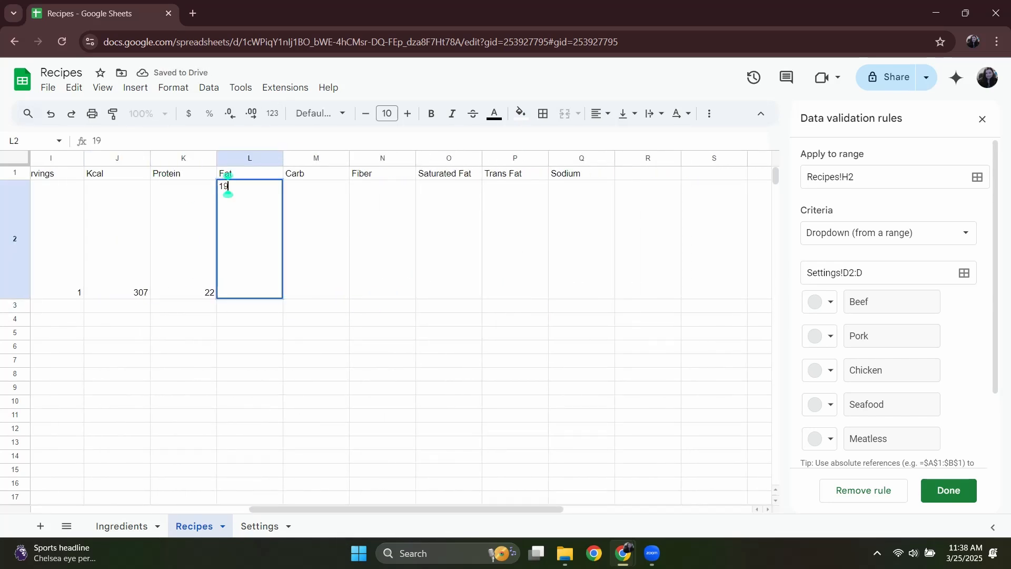
pyautogui.press('Tab')
pyautogui.write('8')
pyautogui.press('Tab')
pyautogui.write('6')
pyautogui.press('Tab')
pyautogui.write('4')
pyautogui.press('Tab')
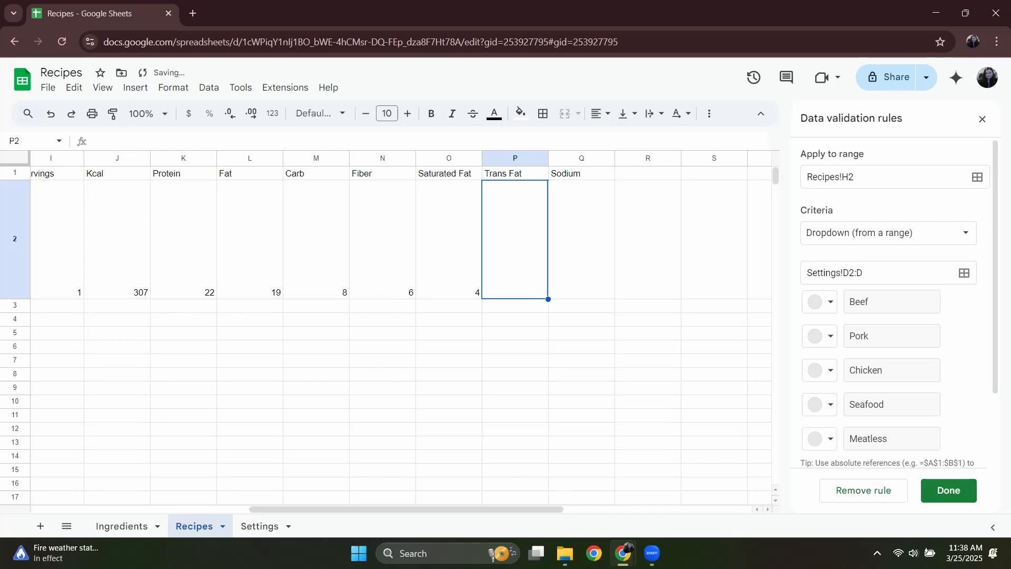
# Enter 0.5 for Sodium and 0 for Trans Fat in the Vegetable omelette row.
pyautogui.click(593, 232)
pyautogui.write('0.5')
pyautogui.click(514, 278)
pyautogui.write('0')
pyautogui.click(512, 373)
pyautogui.moveTo(474, 501); pyautogui.dragTo(411, 501)
pyautogui.moveTo(421, 509); pyautogui.dragTo(203, 526)
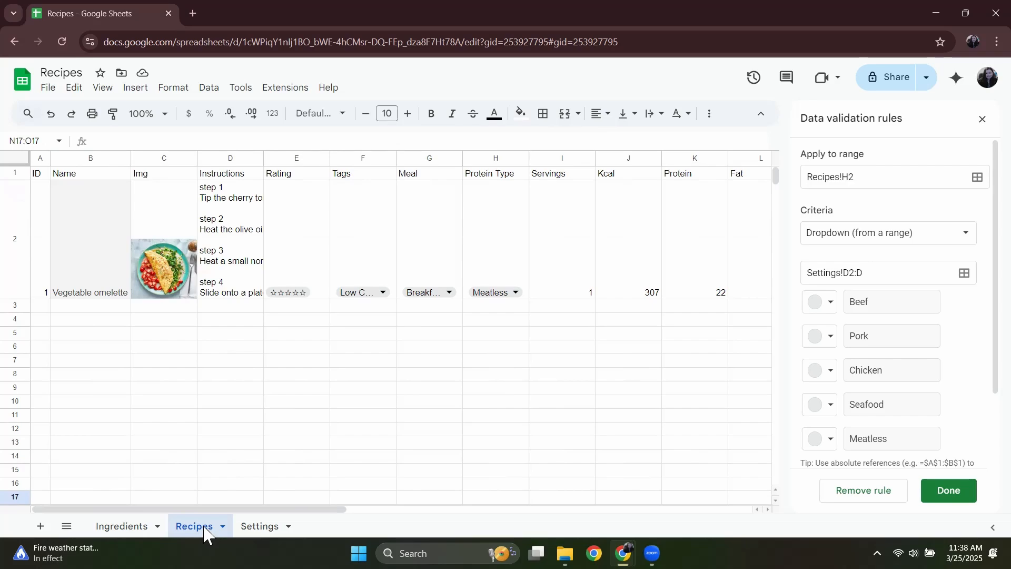
# Convert the recipe headers and Vegetable omelette row, range A1:Q2, to a table.
pyautogui.moveTo(40, 173); pyautogui.dragTo(753, 296)
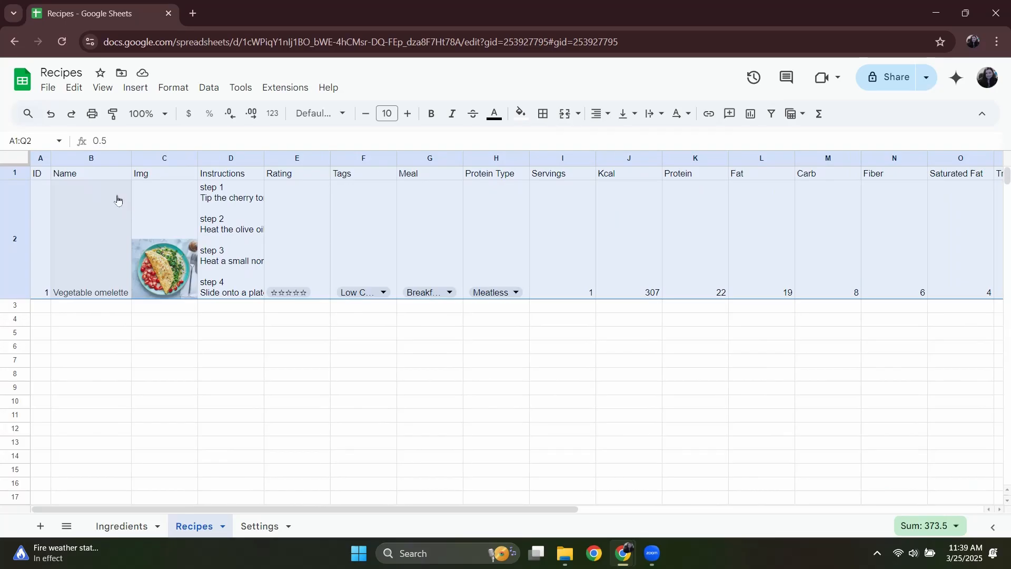
pyautogui.rightClick(117, 198)
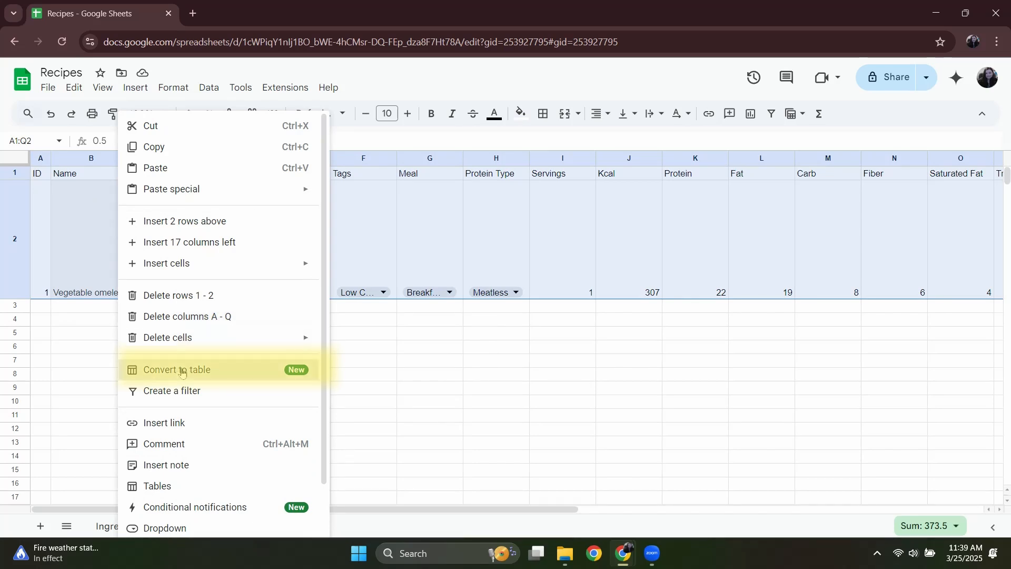
pyautogui.click(181, 372)
pyautogui.click(239, 288)
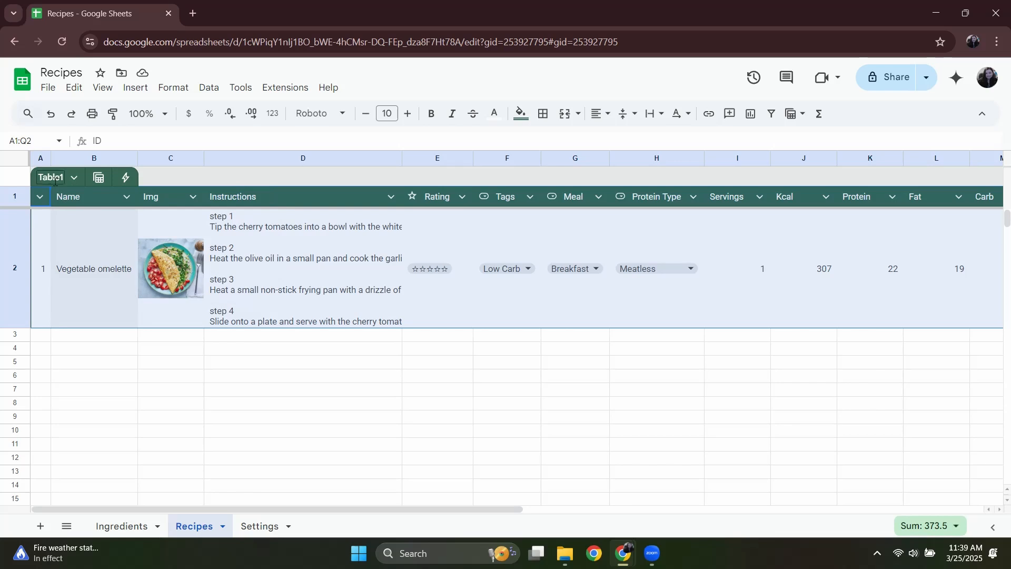
# Rename the new table on the Recipes sheet as Recipes.
pyautogui.click(54, 178)
pyautogui.moveTo(64, 179); pyautogui.dragTo(23, 190)
pyautogui.write('Recipes')
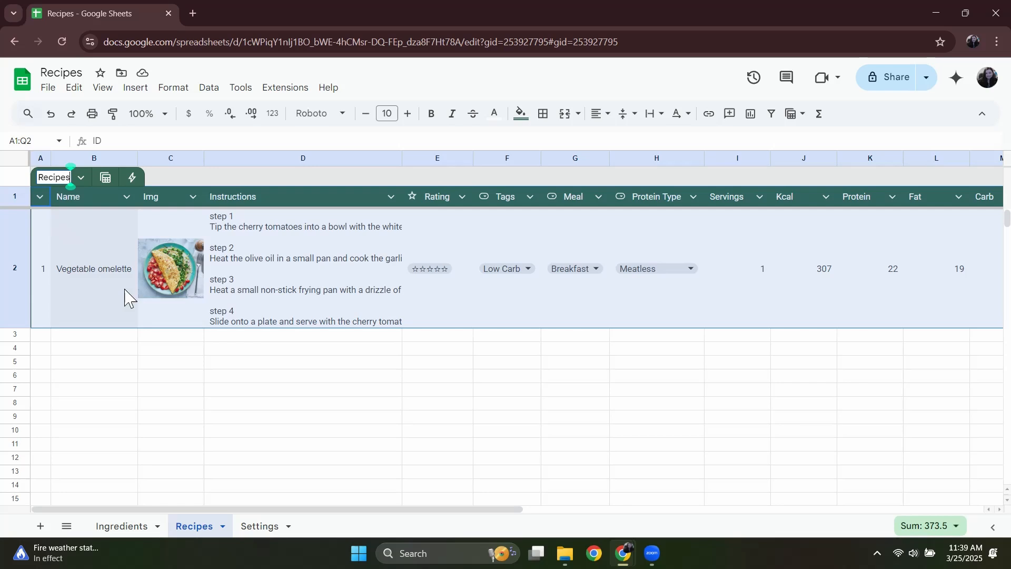
pyautogui.click(210, 389)
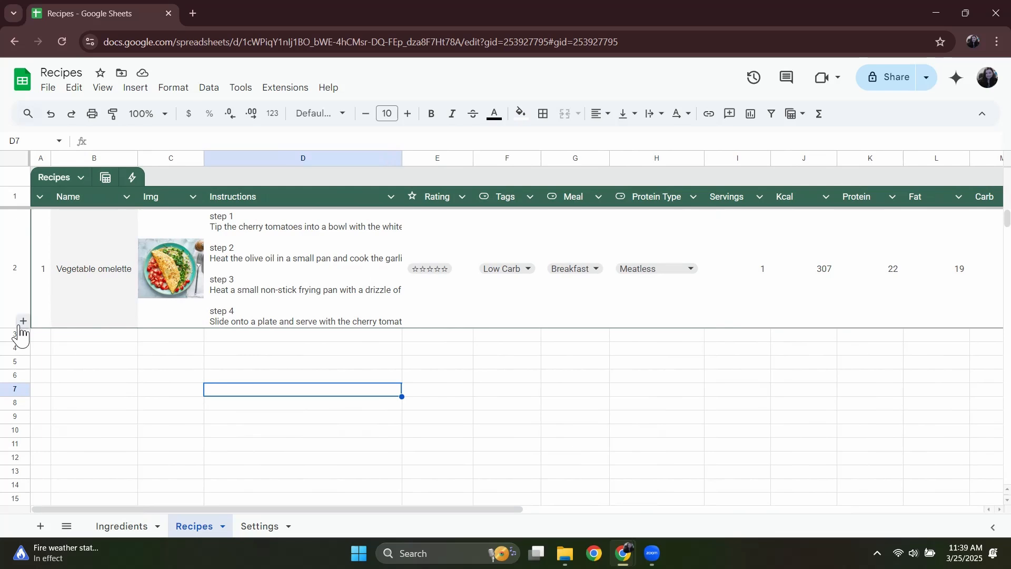
# Add a new row to the Recipes table below Vegetable omelette.
pyautogui.click(22, 320)
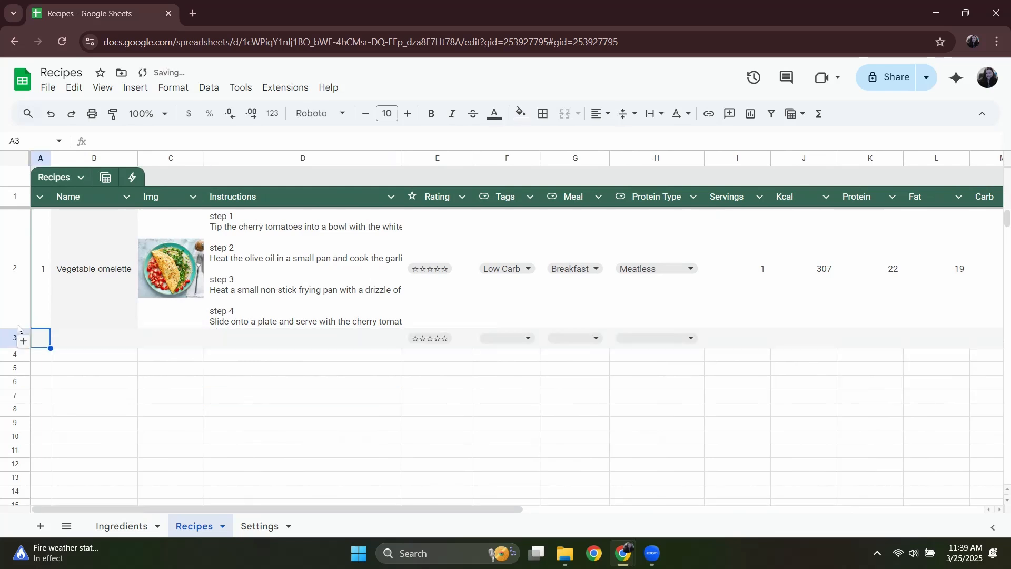
pyautogui.click(804, 464)
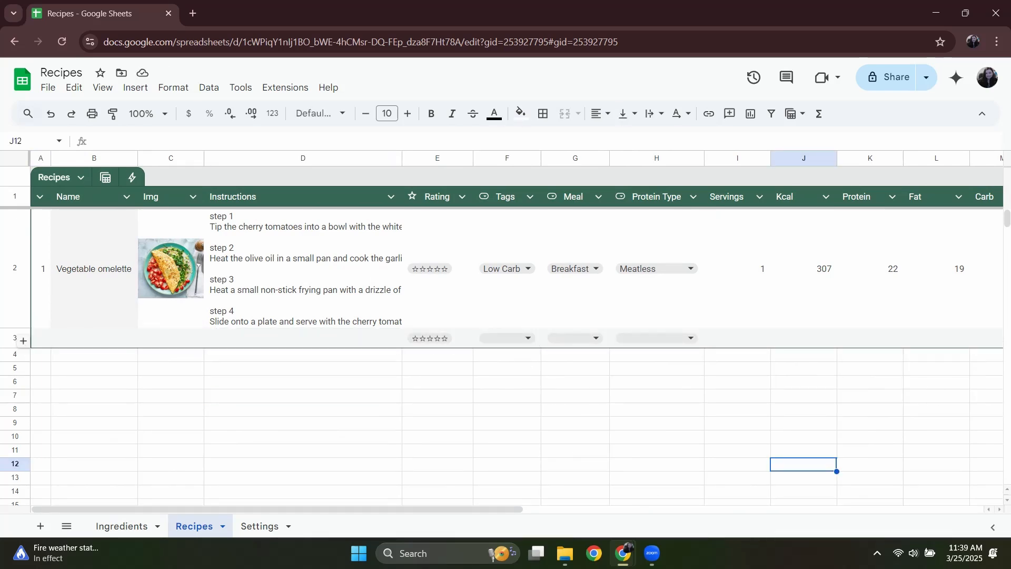
pyautogui.rightClick(14, 339)
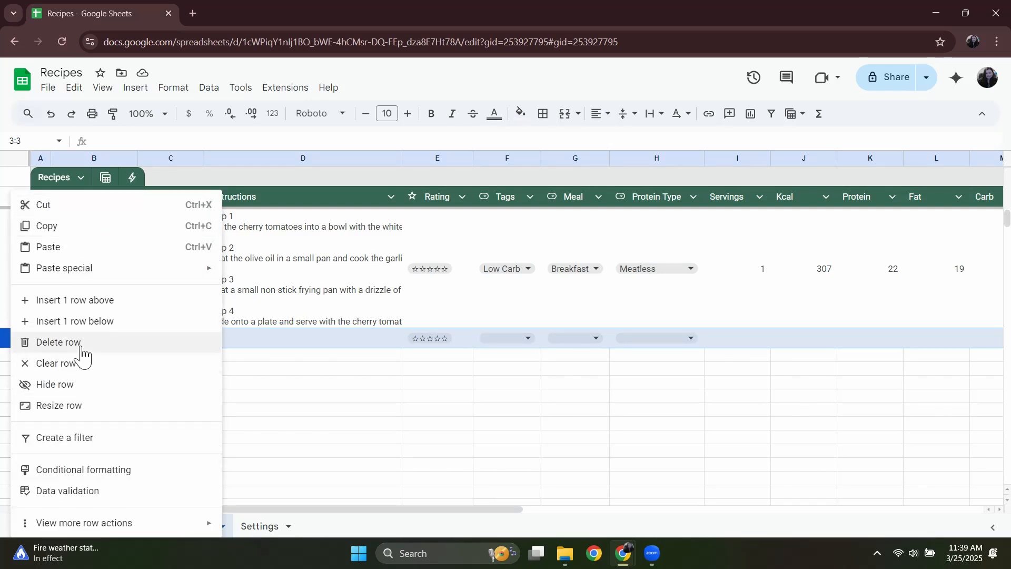
pyautogui.click(177, 368)
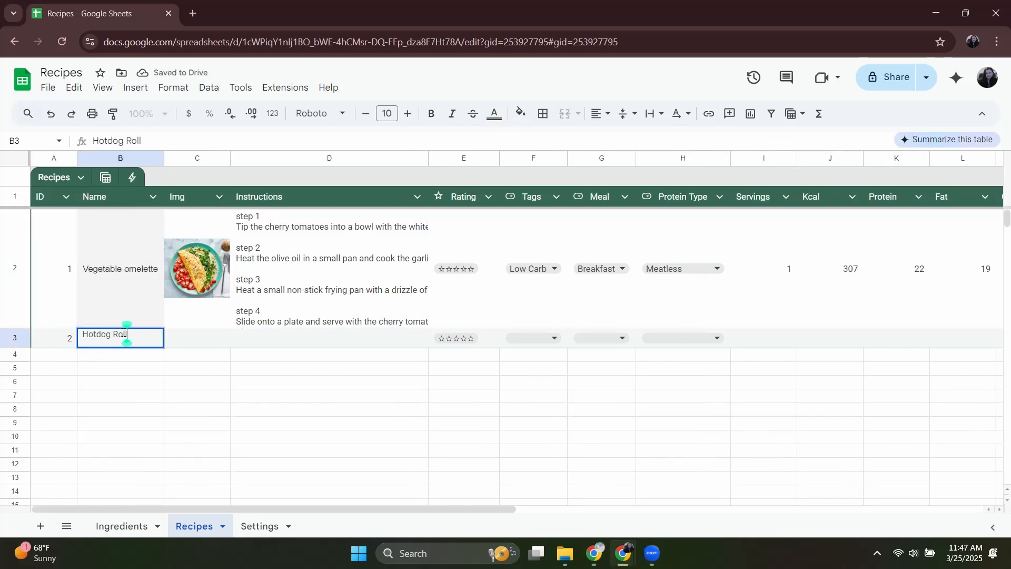
# Name the second recipe Hotdog Roll-Ups and insert its picture in the Img cell from an image URL.
pyautogui.write('-Ups')
pyautogui.press('Tab')
pyautogui.click(135, 87)
pyautogui.click(312, 158)
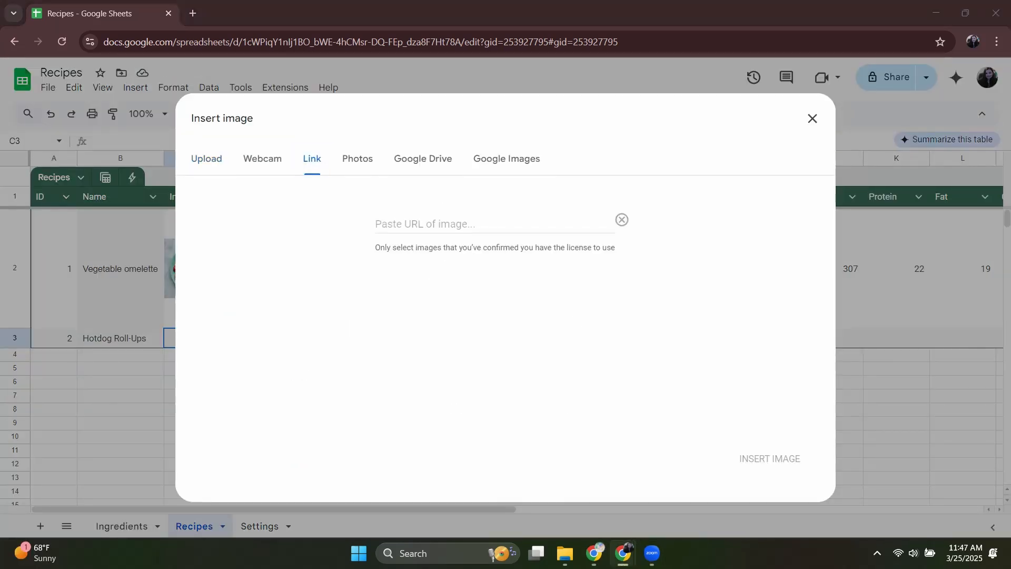
pyautogui.click(461, 221)
pyautogui.hotkey('ctrl', 'v')
pyautogui.press('Tab')
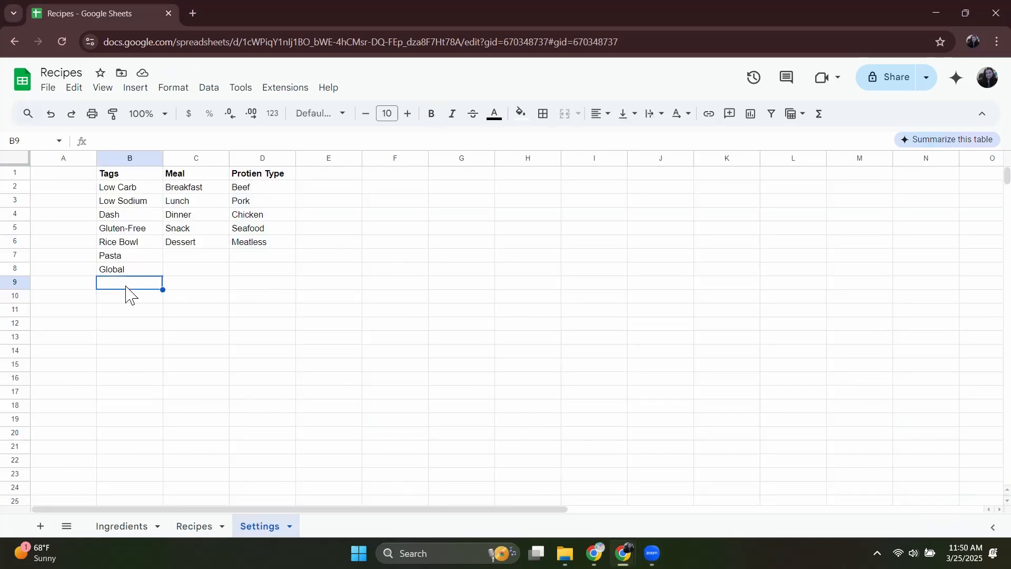
# Set Tags to Kid Friendly, Meal to Lunch and Protein Type to Beef for Hotdog Roll-Ups.
pyautogui.write('Kid Friendly')
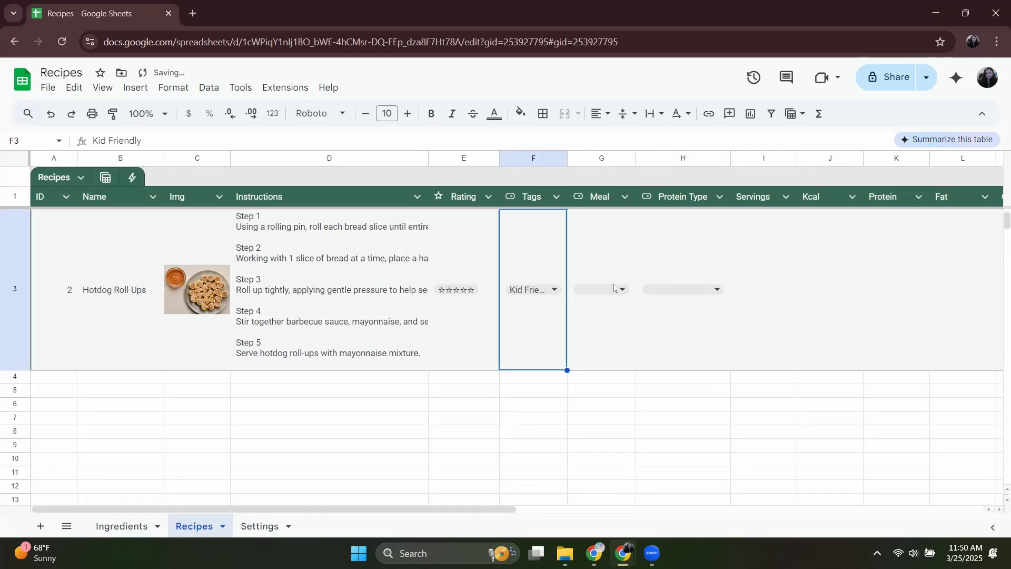
pyautogui.click(684, 288)
pyautogui.click(700, 381)
pyautogui.press('Tab')
pyautogui.hscroll(5, 518, 296)
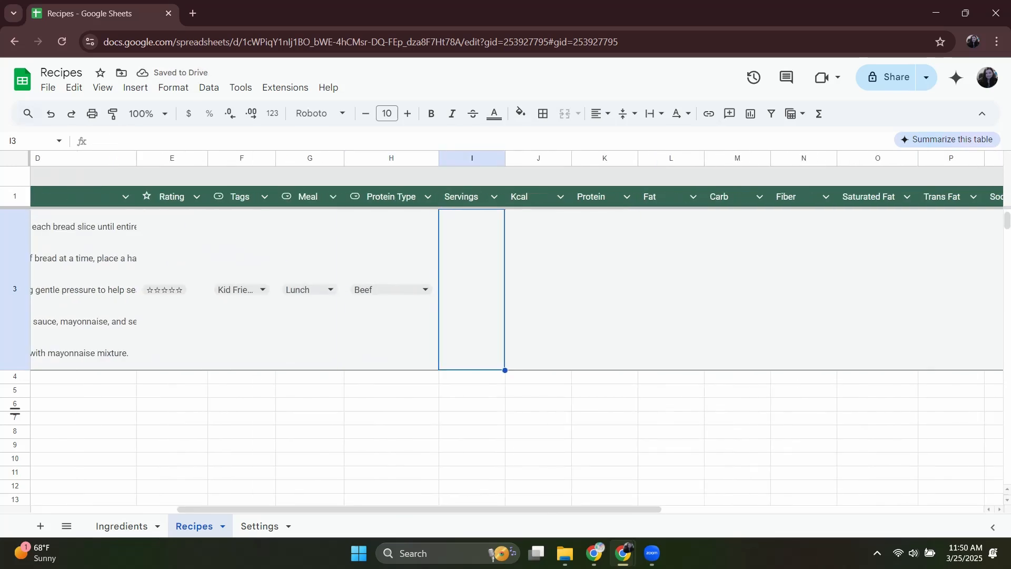
# Enter 8 for Servings and 300 for Kcal in the Hotdog Roll-Ups row.
pyautogui.write('8')
pyautogui.press('Tab')
pyautogui.write('300')
pyautogui.press('Tab')
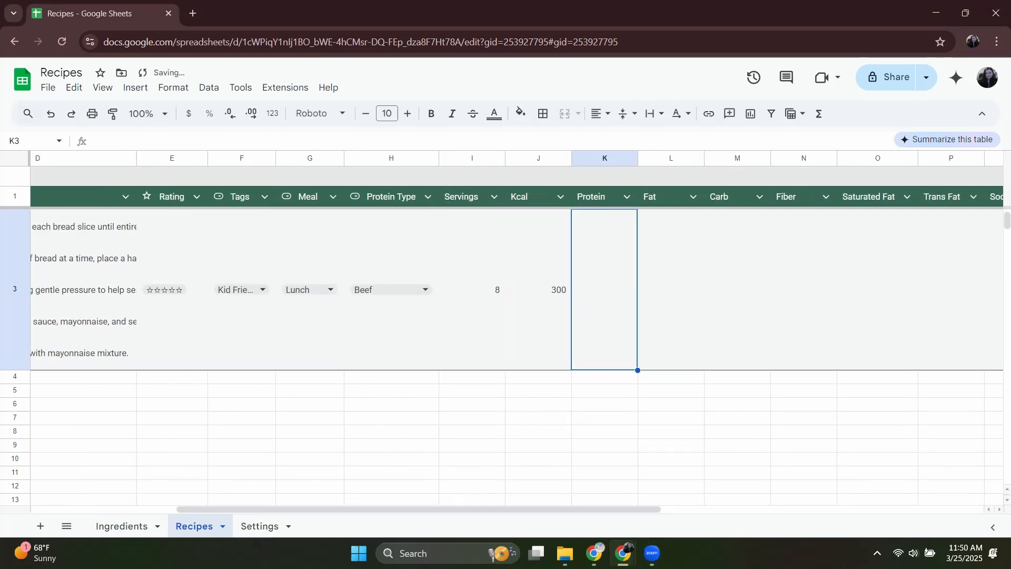
# Enter Protein 10, Fat 25, Carb 10, Fiber 0 and Saturated Fat 9 in the Hotdog Roll-Ups row.
pyautogui.write('10')
pyautogui.press('Tab')
pyautogui.write('25')
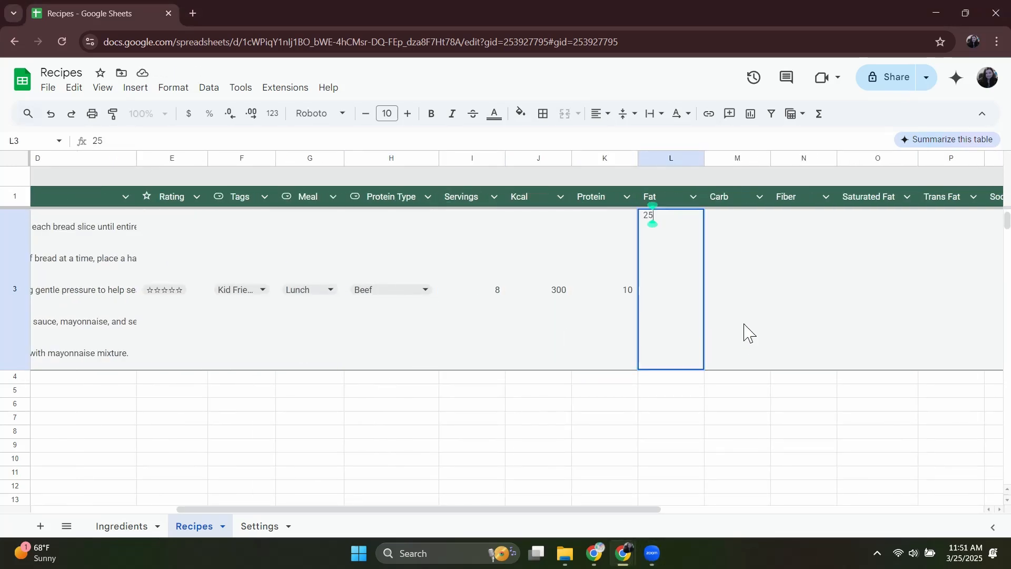
pyautogui.press('Tab')
pyautogui.write('10')
pyautogui.press('Tab')
pyautogui.write('0')
pyautogui.press('Tab')
pyautogui.write('9')
pyautogui.press('Tab')
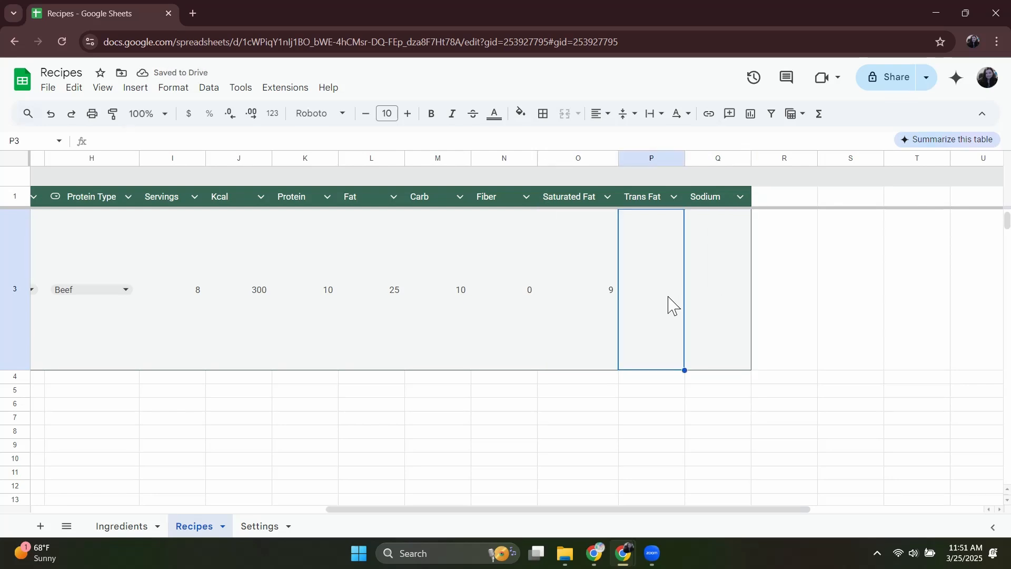
# Enter 9 for Trans Fat and 857 for Sodium in the Hotdog Roll-Ups row.
pyautogui.write('9')
pyautogui.press('Tab')
pyautogui.write('857')
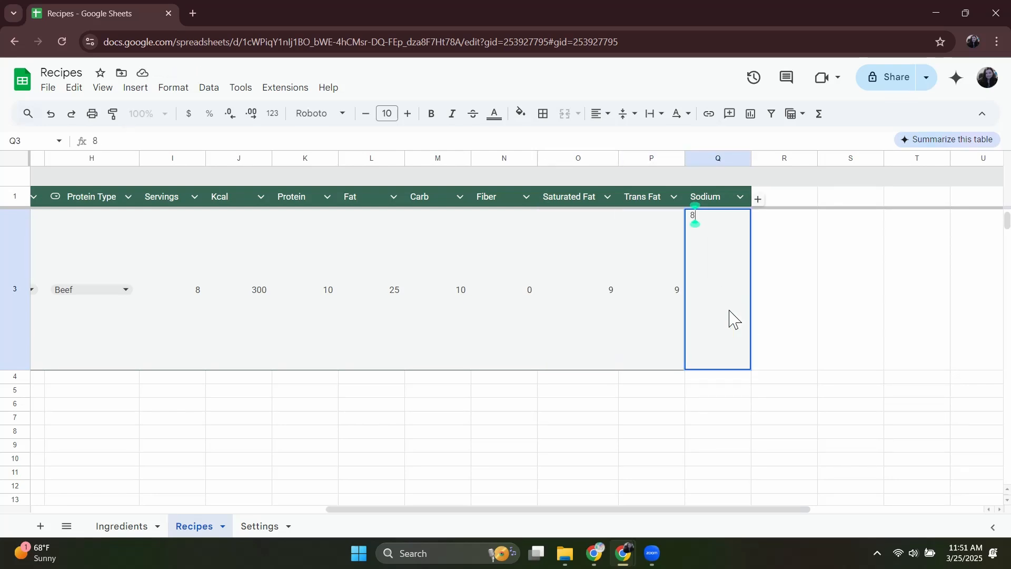
pyautogui.click(651, 445)
# Change the Hotdog Roll-Ups tag to Easy.
pyautogui.hscroll(-10, 478, 327)
pyautogui.click(526, 289)
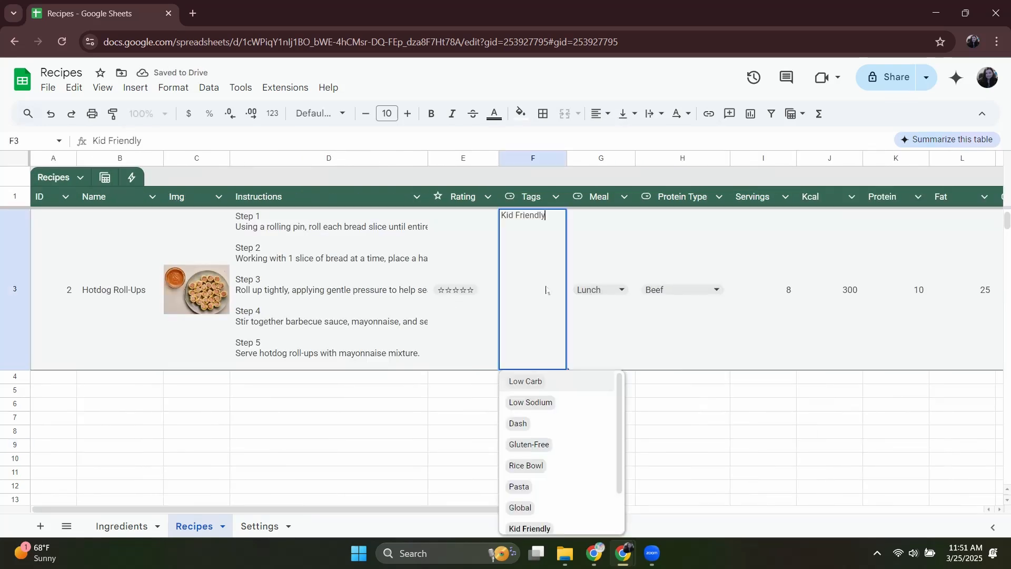
pyautogui.scroll(-2, 573, 473)
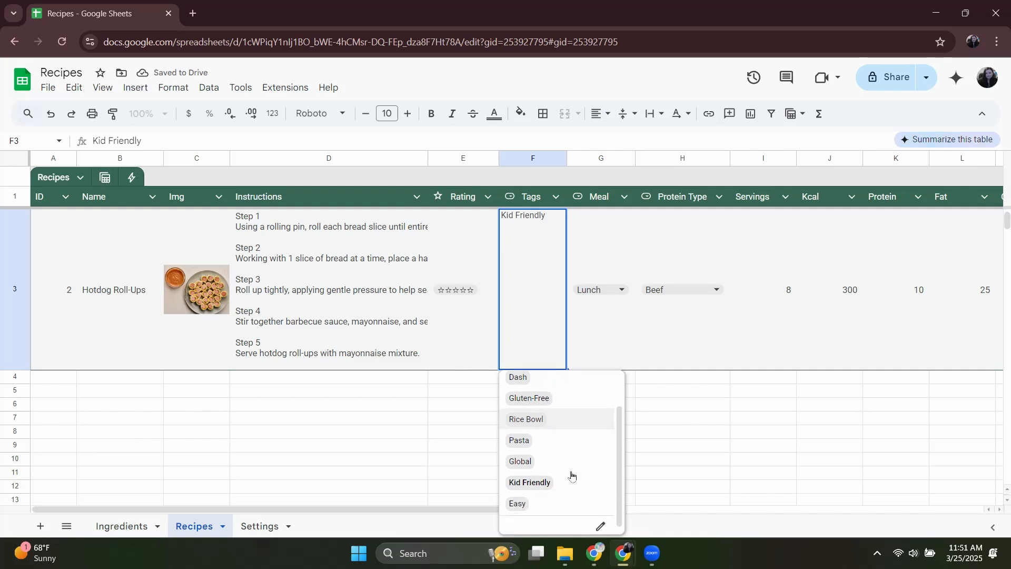
pyautogui.click(565, 507)
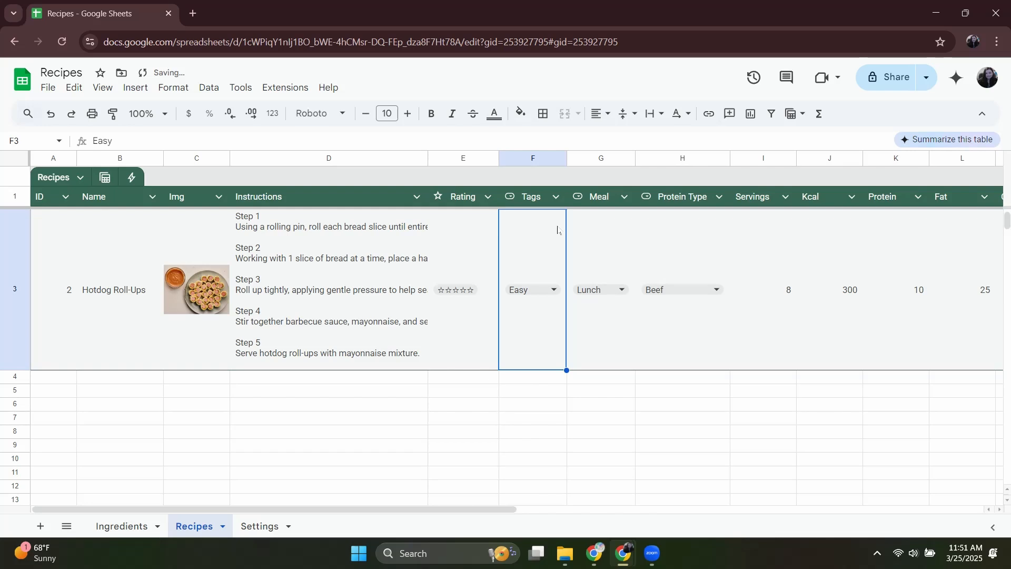
# Allow multiple selections in the Tags column's dropdown rule.
pyautogui.rightClick(523, 287)
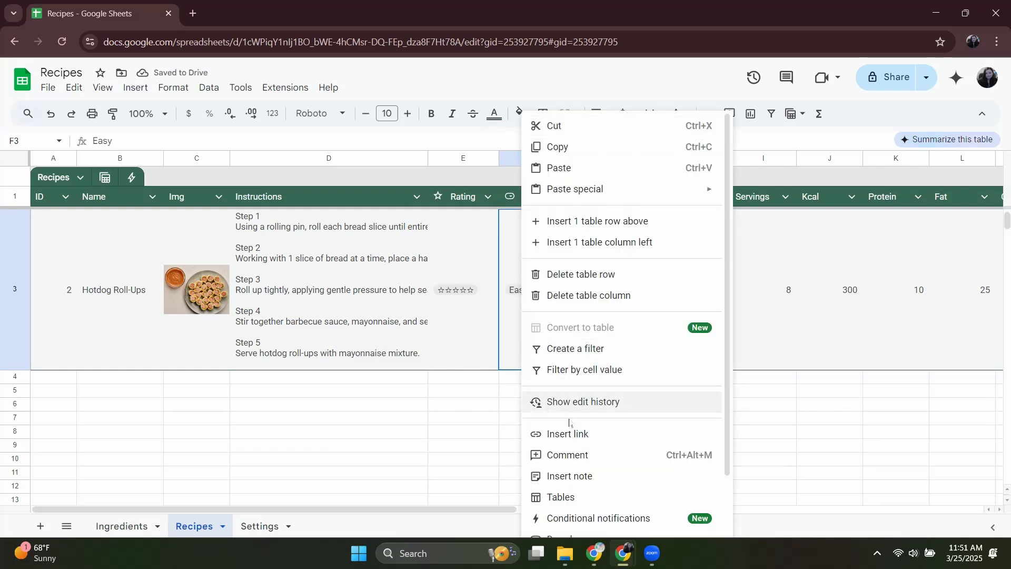
pyautogui.scroll(-2, 625, 428)
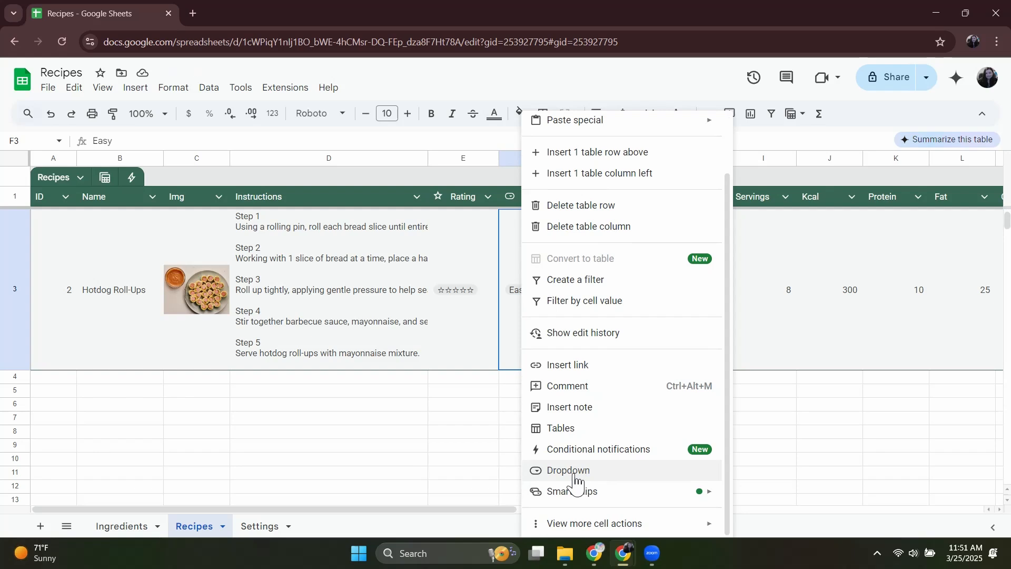
pyautogui.click(548, 472)
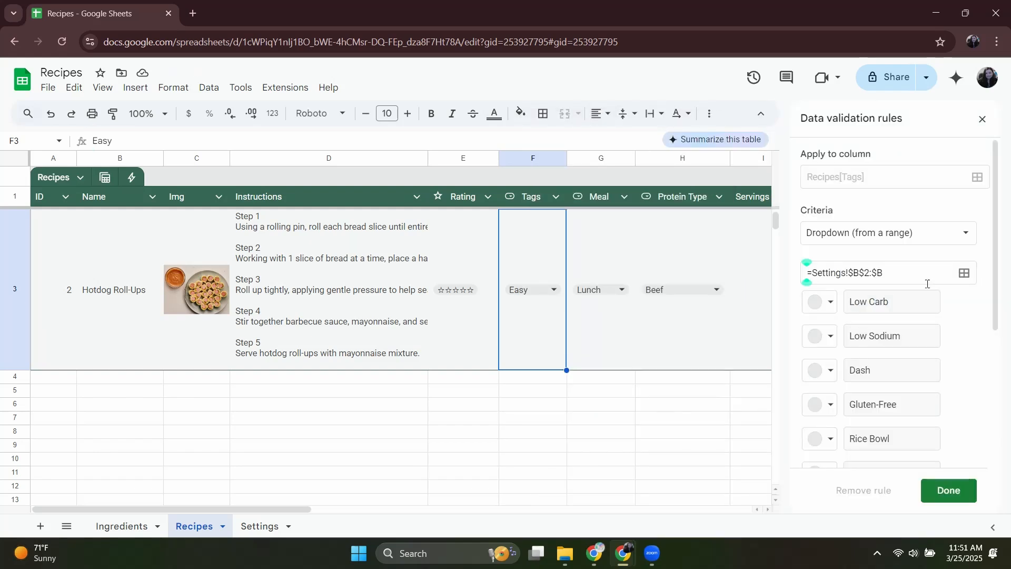
pyautogui.scroll(-4, 927, 284)
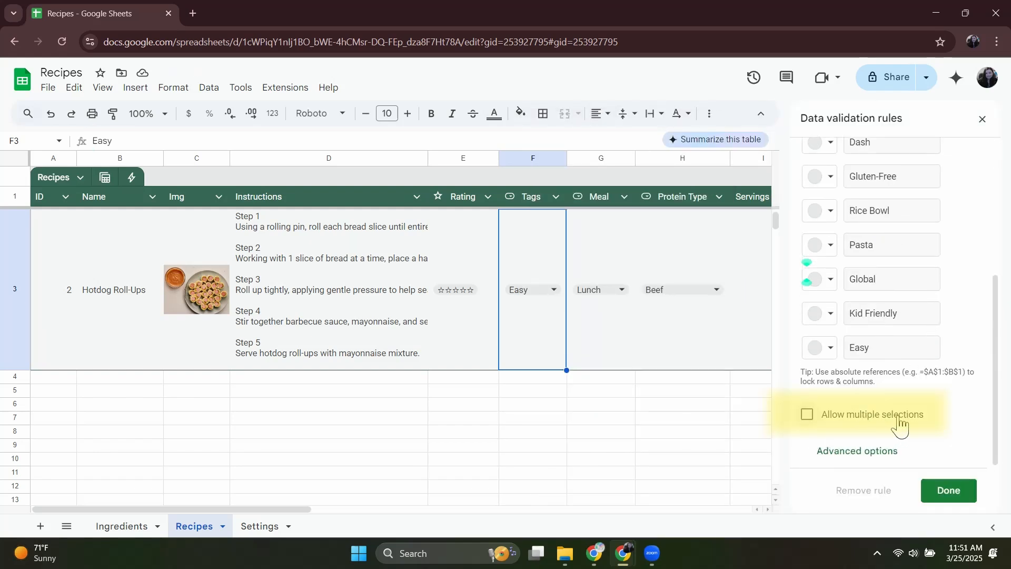
pyautogui.click(807, 415)
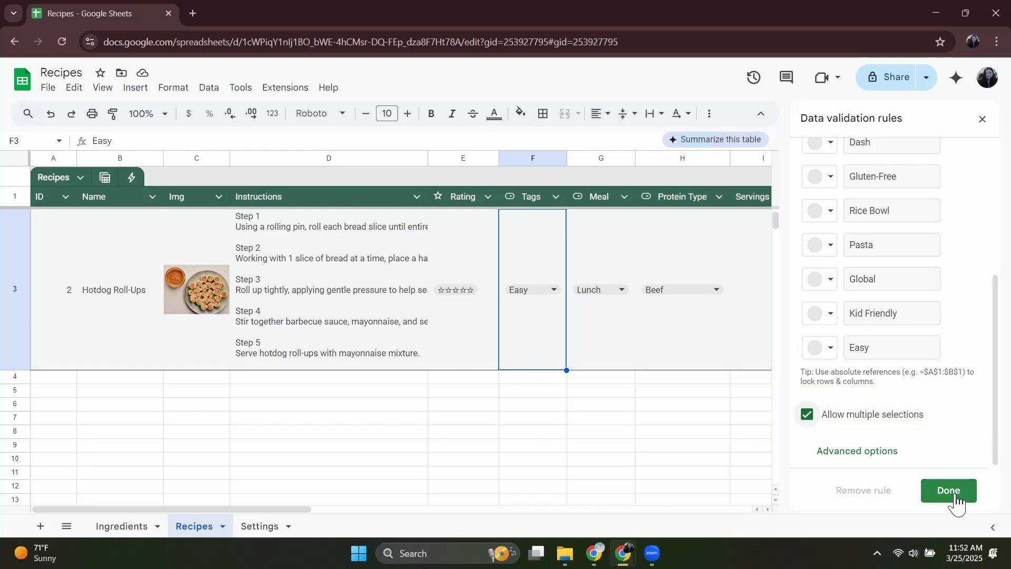
pyautogui.click(949, 490)
# Add Kid Friendly as a second tag for Hotdog Roll-Ups alongside Easy.
pyautogui.scroll(-3, 598, 321)
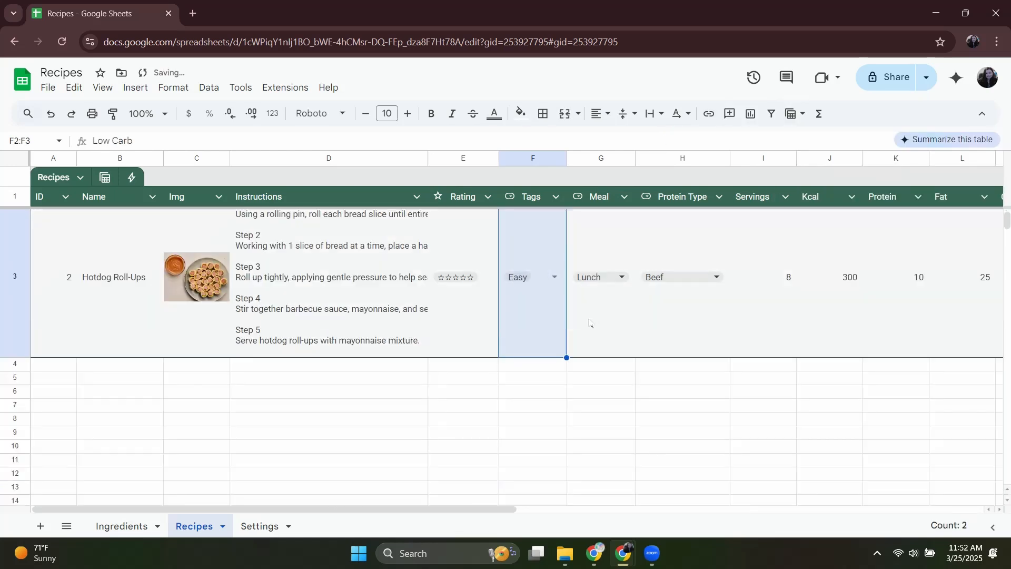
pyautogui.click(553, 279)
pyautogui.scroll(-2, 598, 444)
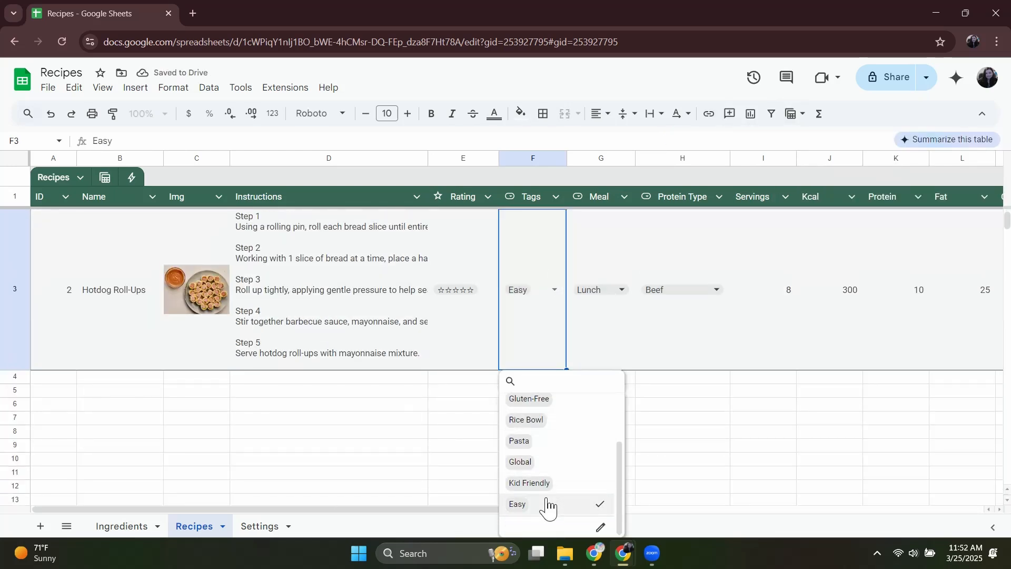
pyautogui.click(559, 483)
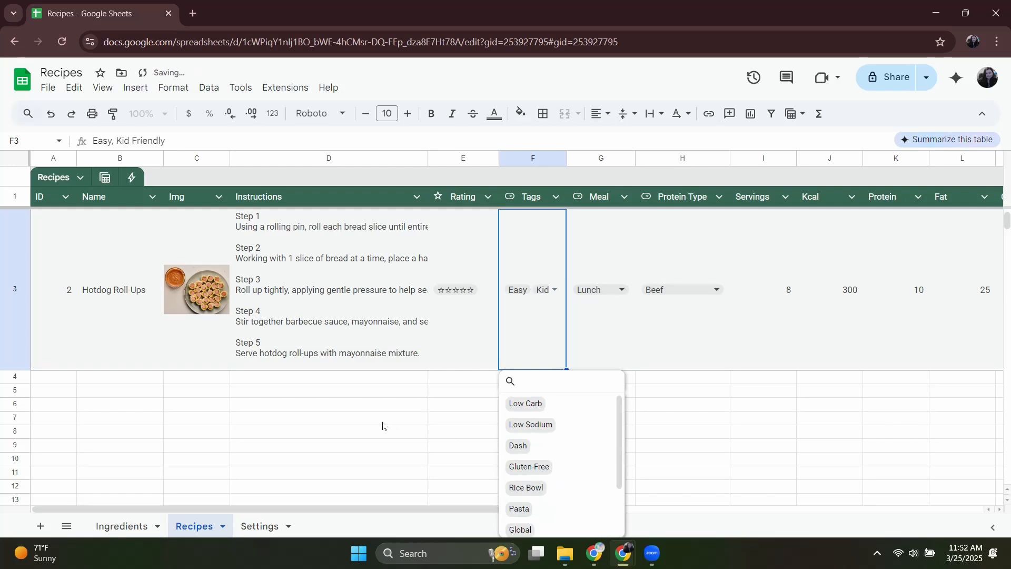
pyautogui.click(383, 425)
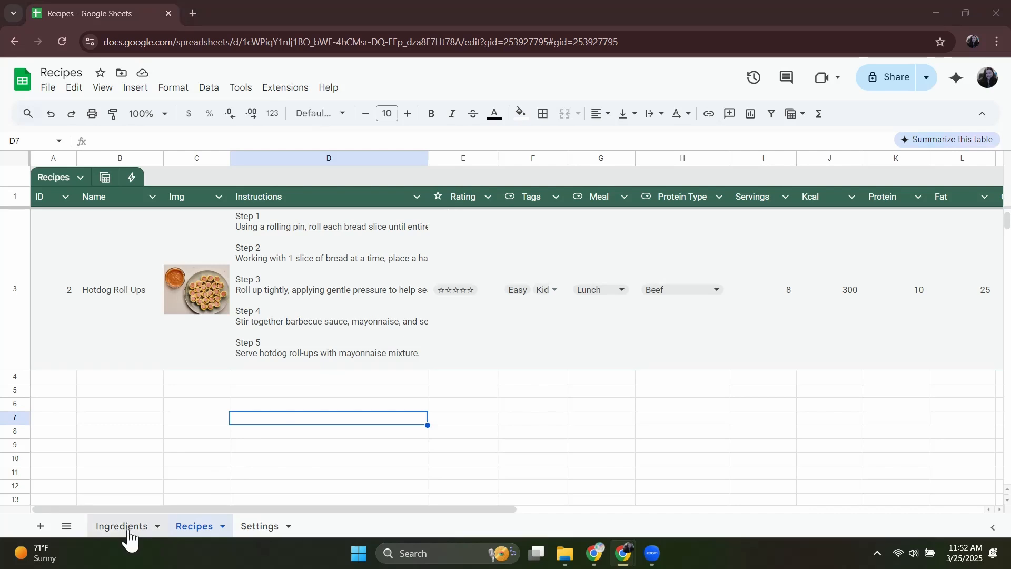
pyautogui.scroll(2, 202, 413)
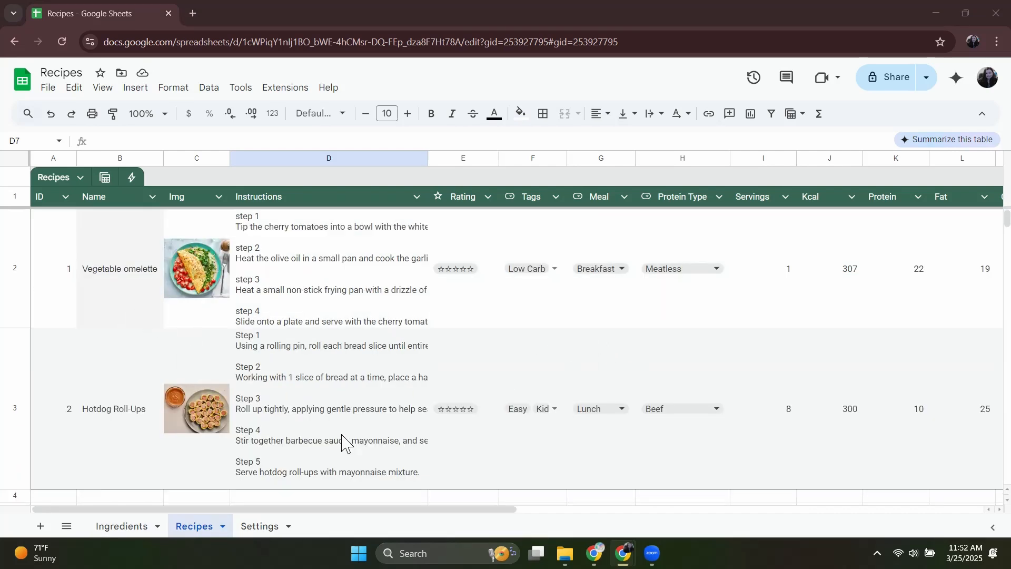
pyautogui.click(127, 528)
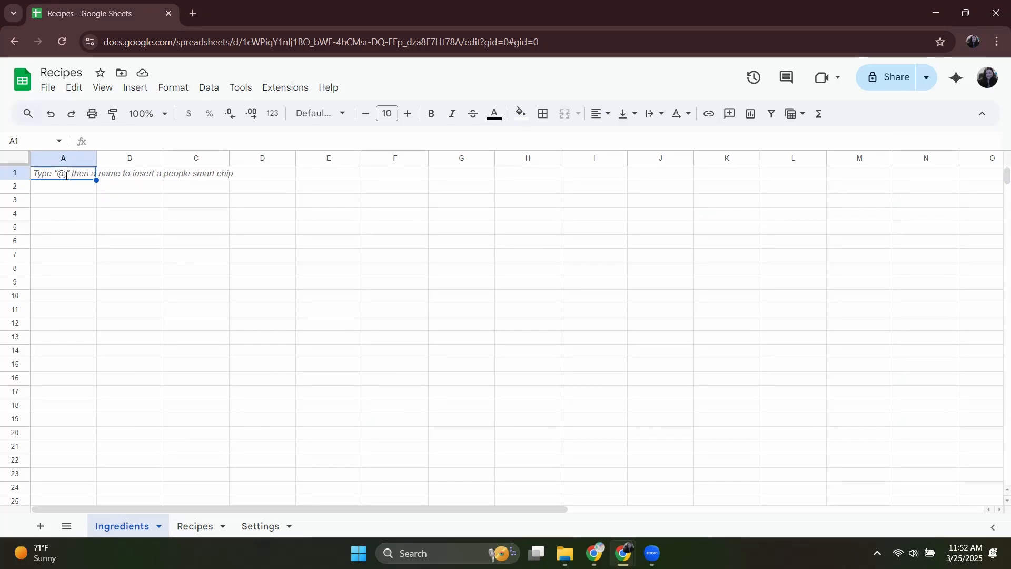
pyautogui.write('@ta')
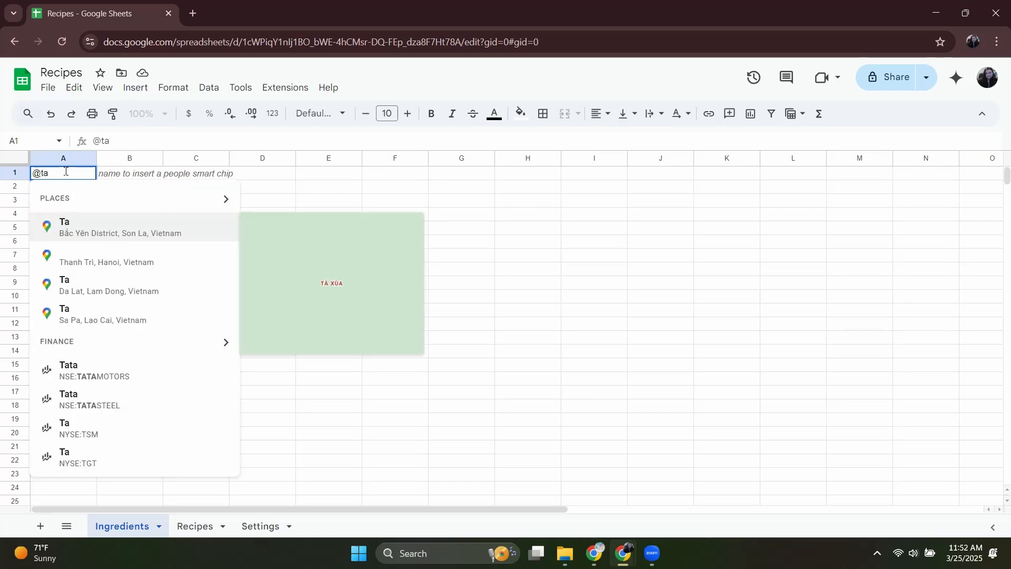
pyautogui.write('ble')
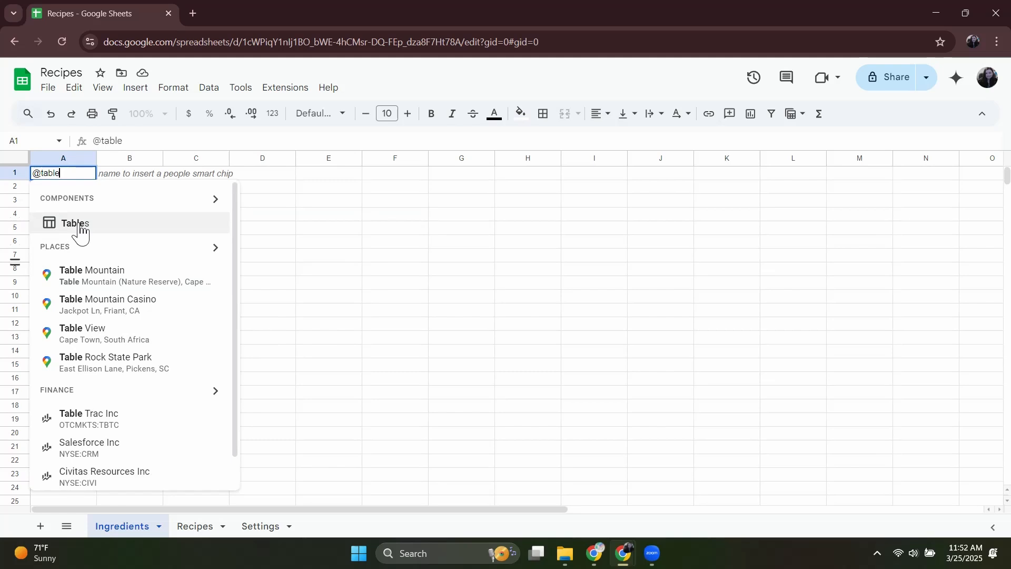
pyautogui.click(80, 228)
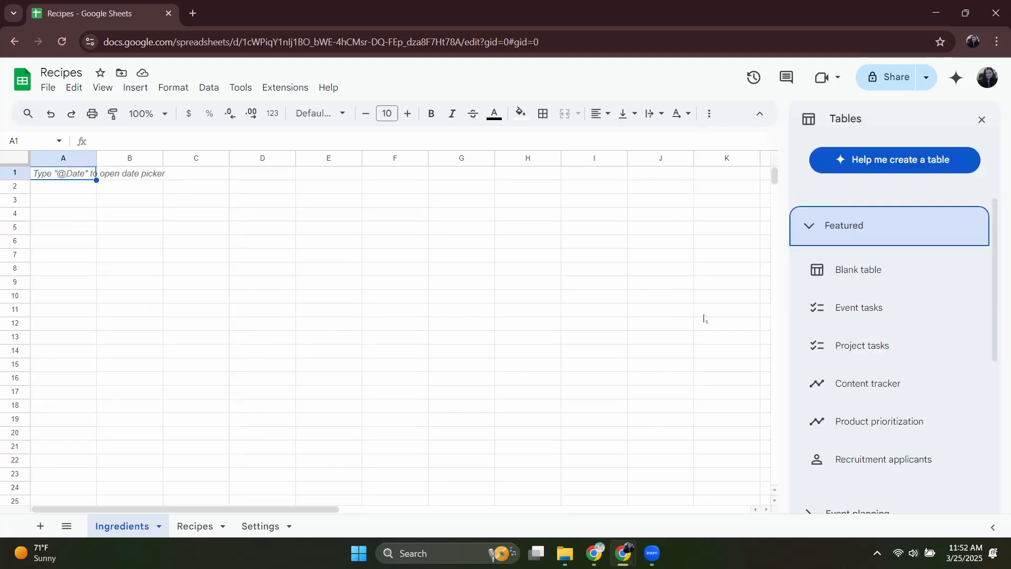
pyautogui.moveTo(855, 269)
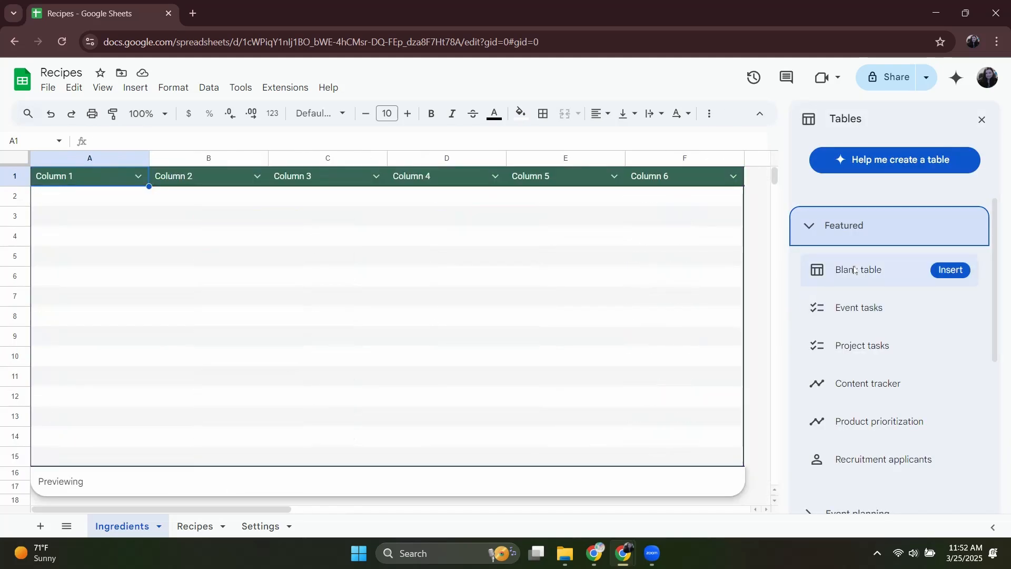
pyautogui.click(853, 271)
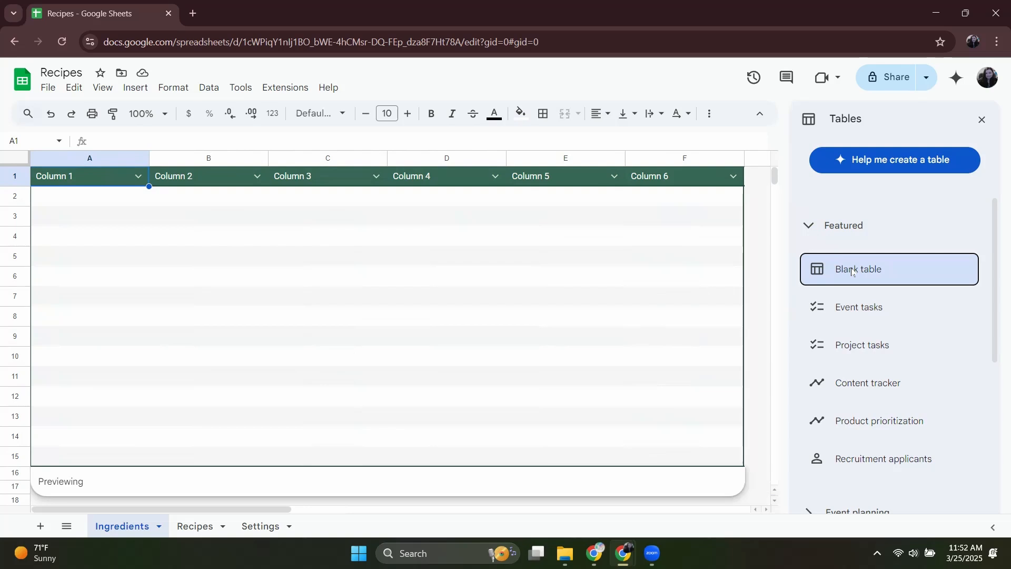
# Choose the blank table layout for the Ingredients sheet and rename the table Ingredients.
pyautogui.click(853, 271)
pyautogui.click(52, 178)
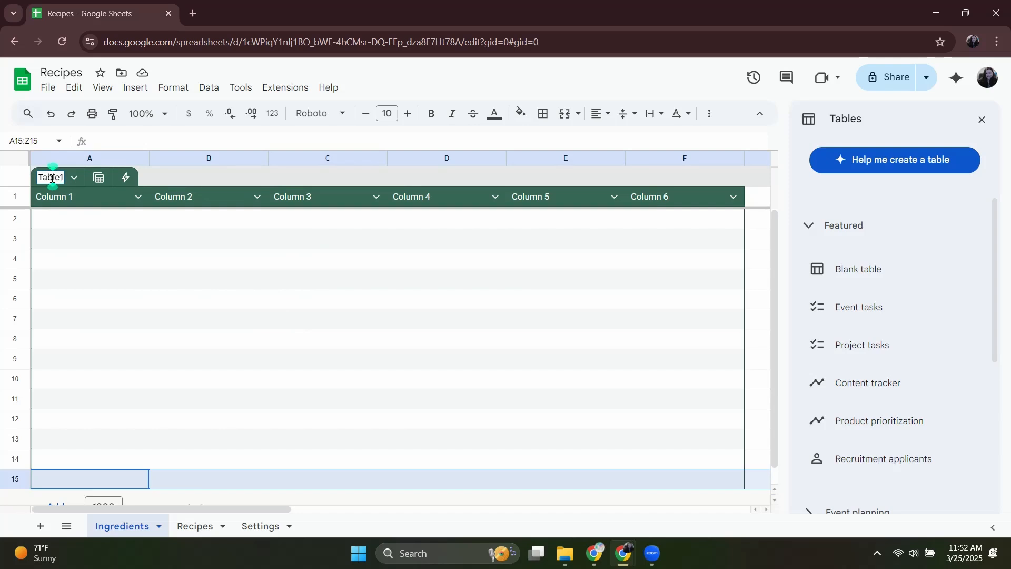
pyautogui.doubleClick(52, 177)
pyautogui.write('Ing')
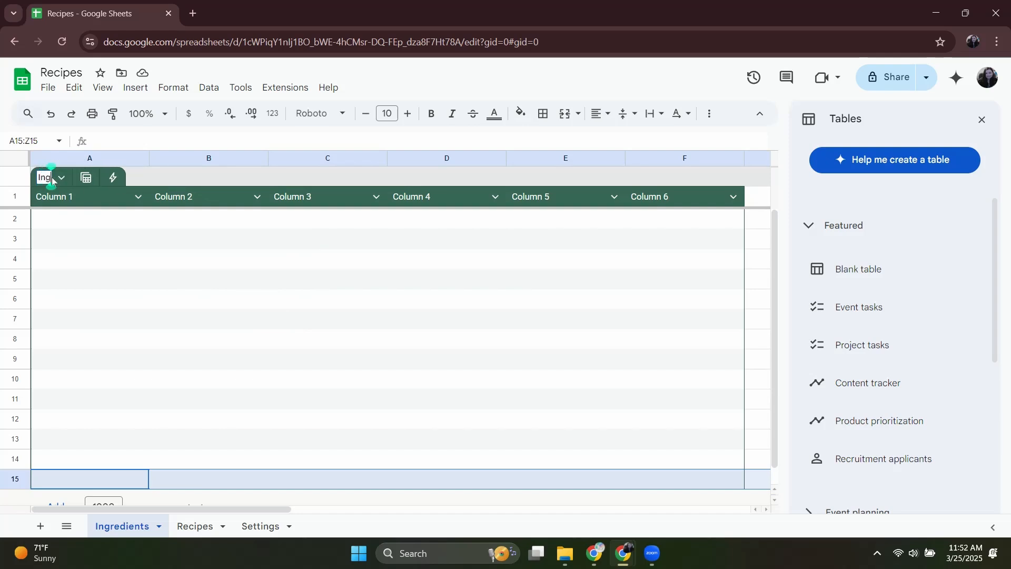
pyautogui.write('redients')
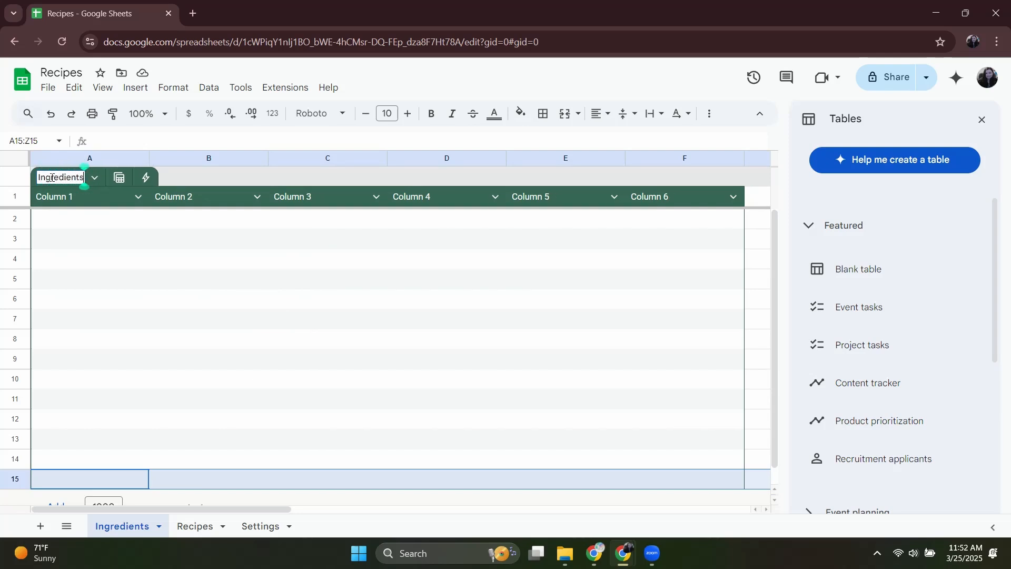
pyautogui.click(61, 202)
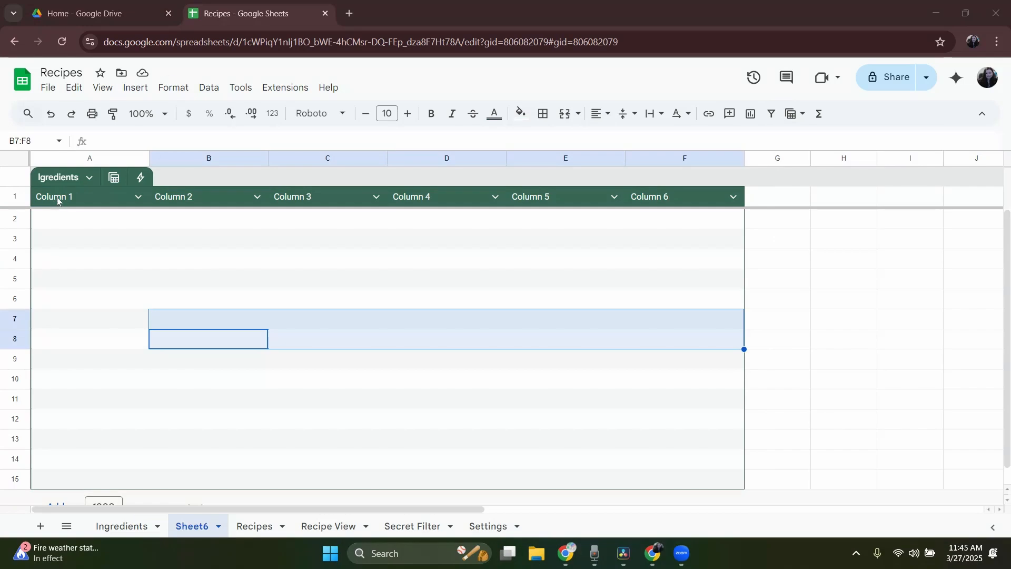
# Rename the table's first two column headers Name and Quantity.
pyautogui.click(57, 197)
pyautogui.doubleClick(56, 197)
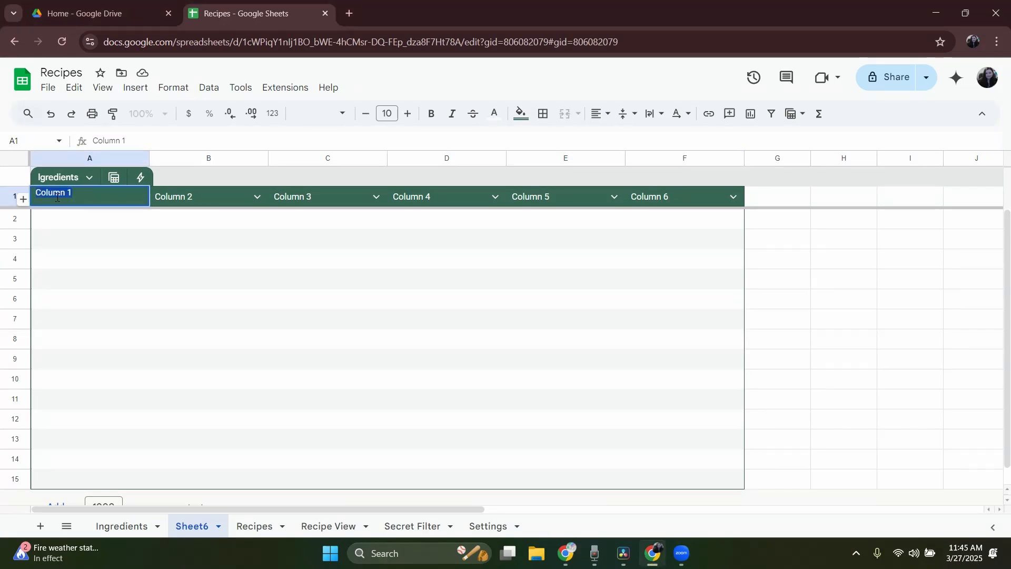
pyautogui.write('Name')
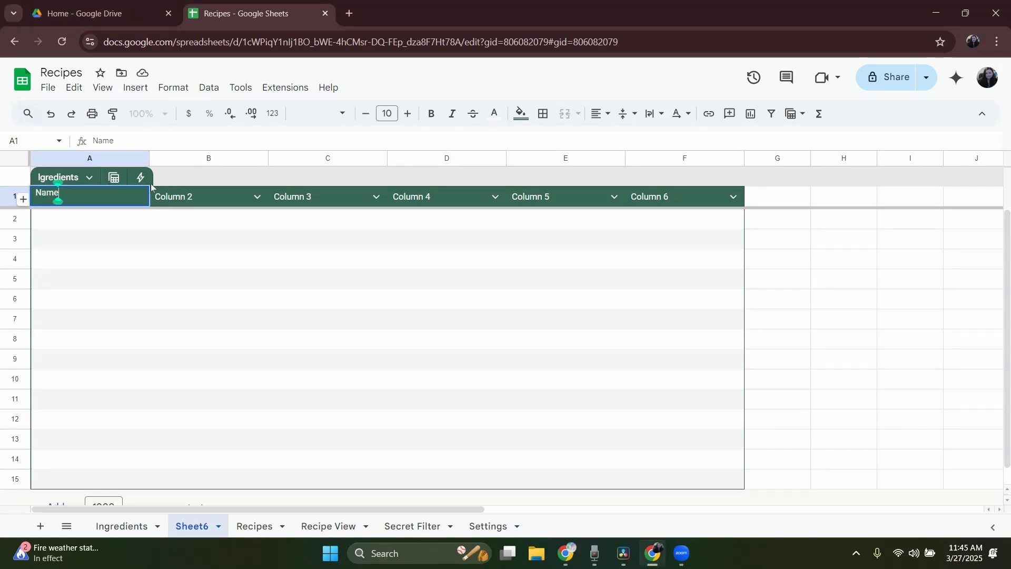
pyautogui.doubleClick(166, 196)
pyautogui.write('Quan')
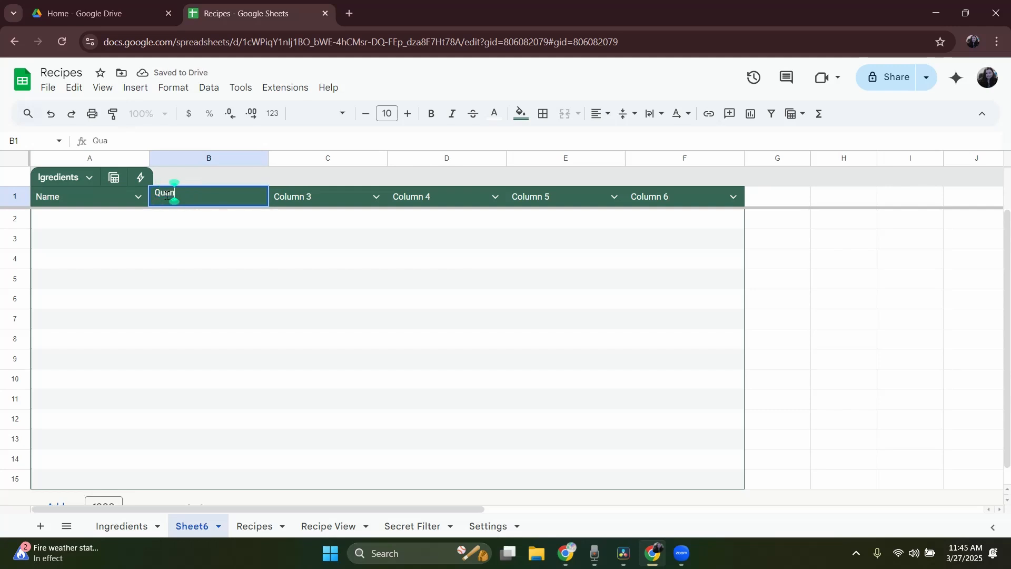
pyautogui.write('tity')
# Rename the third and fourth column headers Amount and Recipes, and delete the unused Column 5 and Column 6.
pyautogui.doubleClick(314, 197)
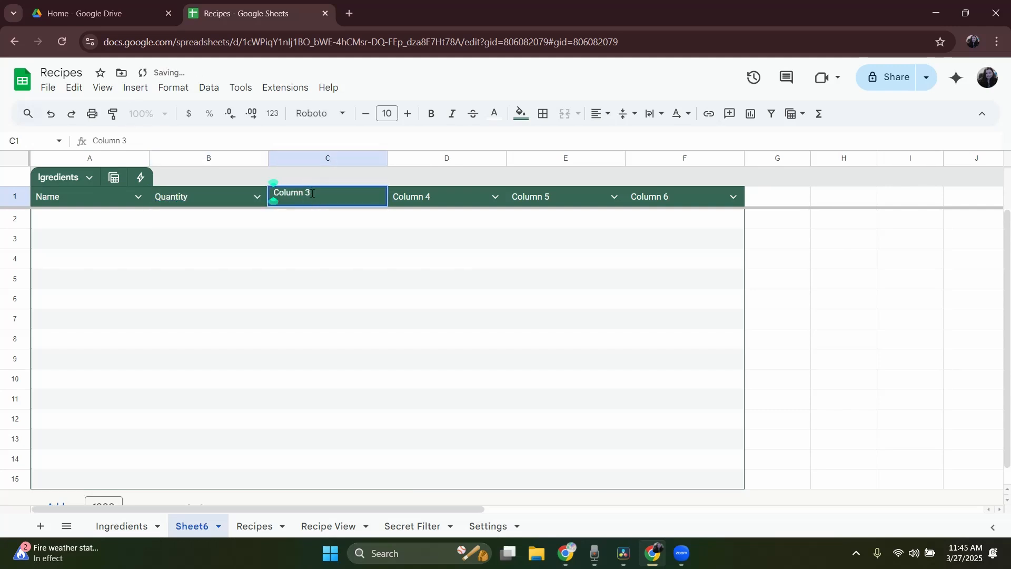
pyautogui.write('Amount')
pyautogui.doubleClick(428, 197)
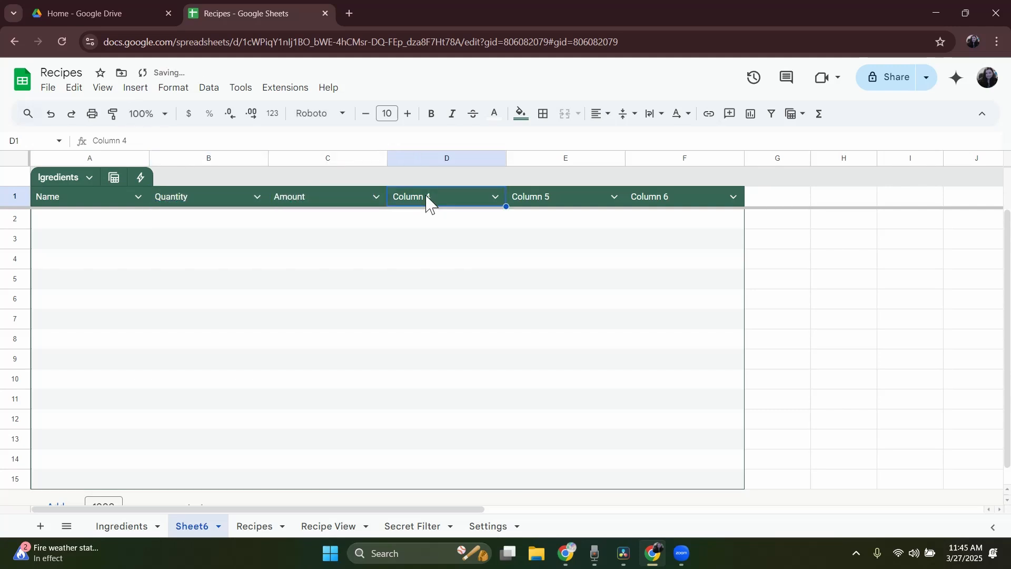
pyautogui.write('Recipes')
pyautogui.click(514, 238)
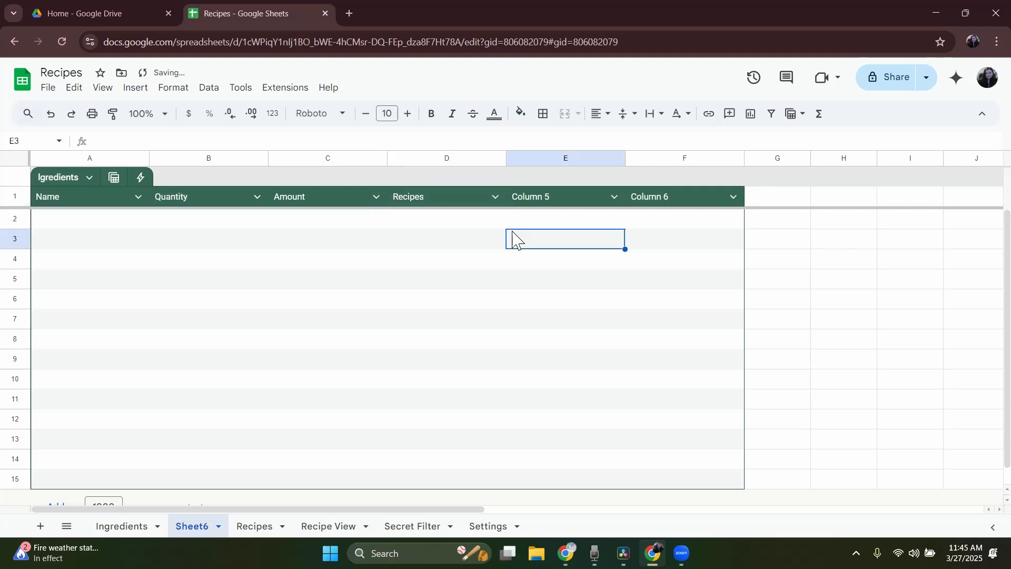
pyautogui.rightClick(551, 191)
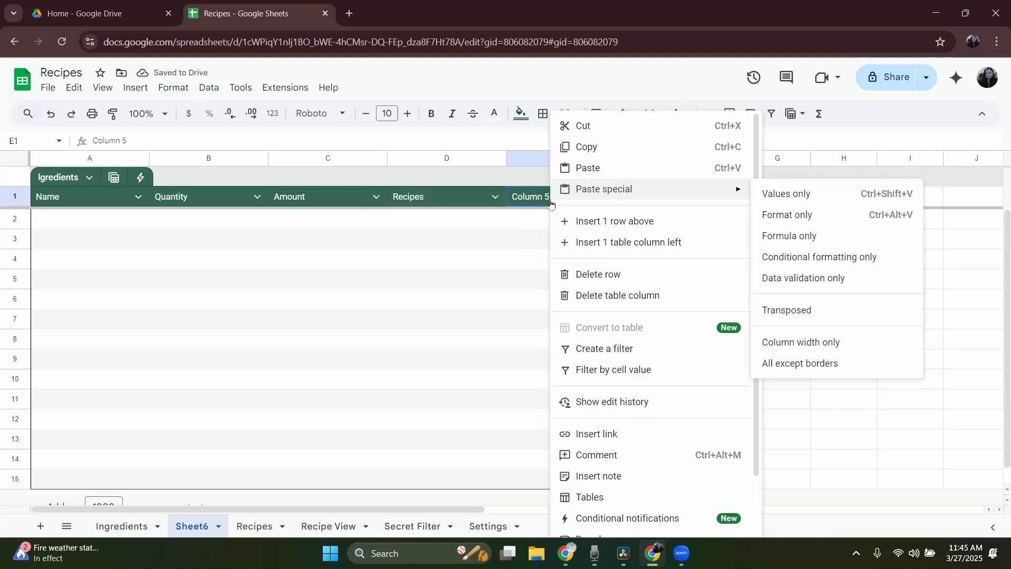
pyautogui.click(606, 296)
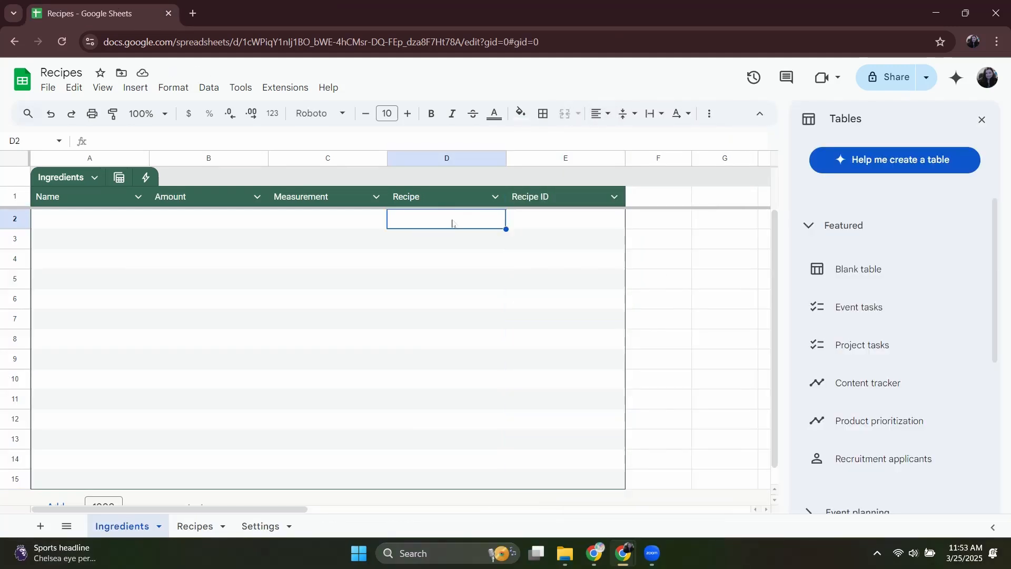
# Add a dropdown to the Ingredients table's Recipe column with its criteria set to Dropdown (from a range).
pyautogui.click(473, 198)
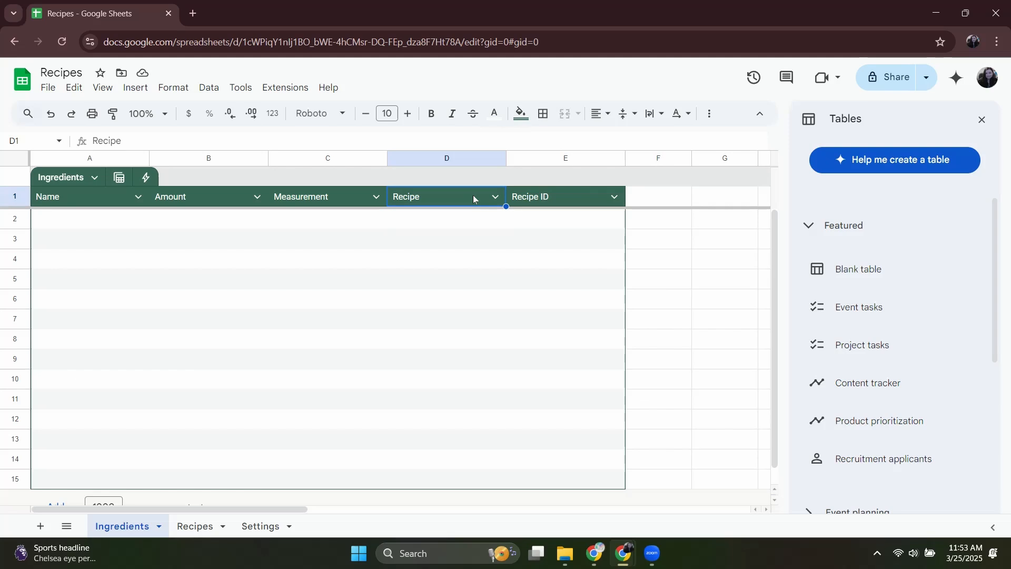
pyautogui.moveTo(420, 225); pyautogui.dragTo(436, 483)
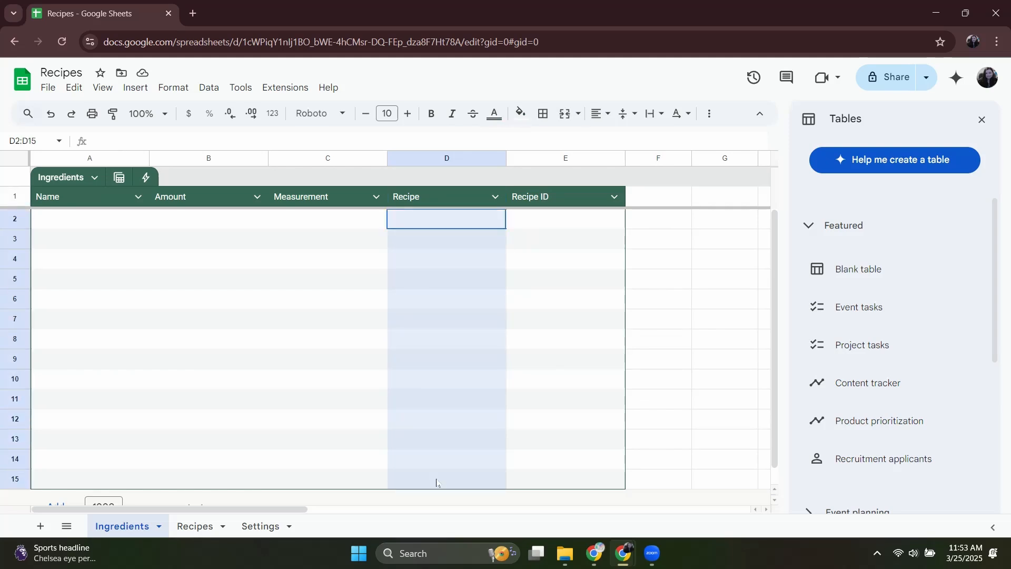
pyautogui.rightClick(438, 435)
pyautogui.click(487, 482)
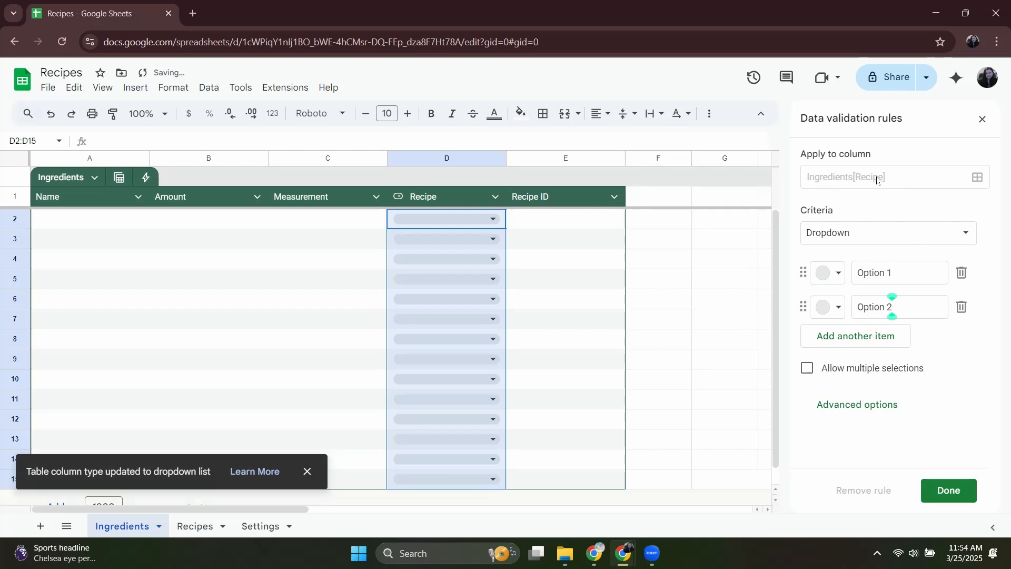
pyautogui.click(871, 242)
pyautogui.click(874, 254)
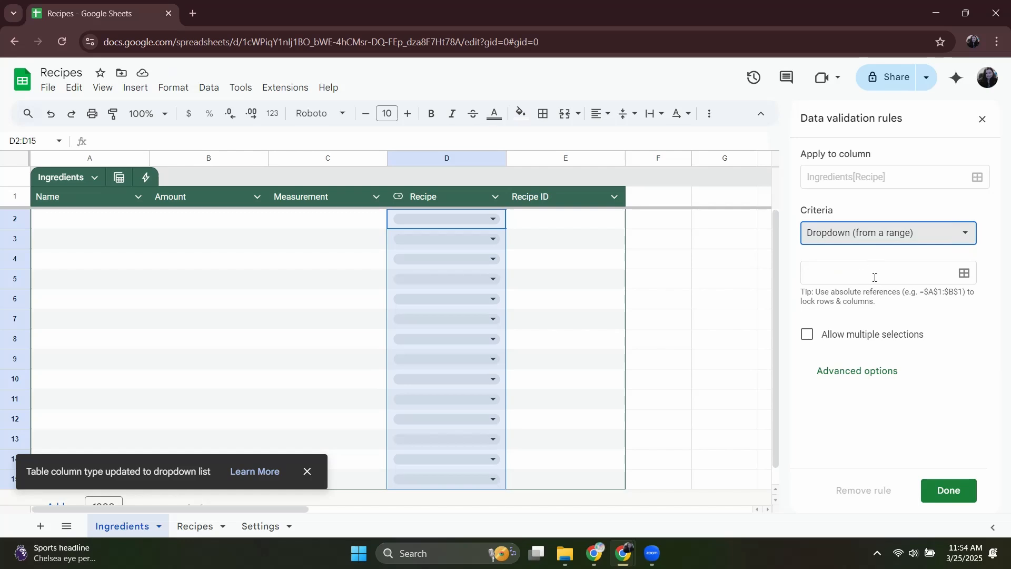
# Set the Recipe dropdown's source range to Recipes[Name] and open the choices in cell D2.
pyautogui.click(964, 273)
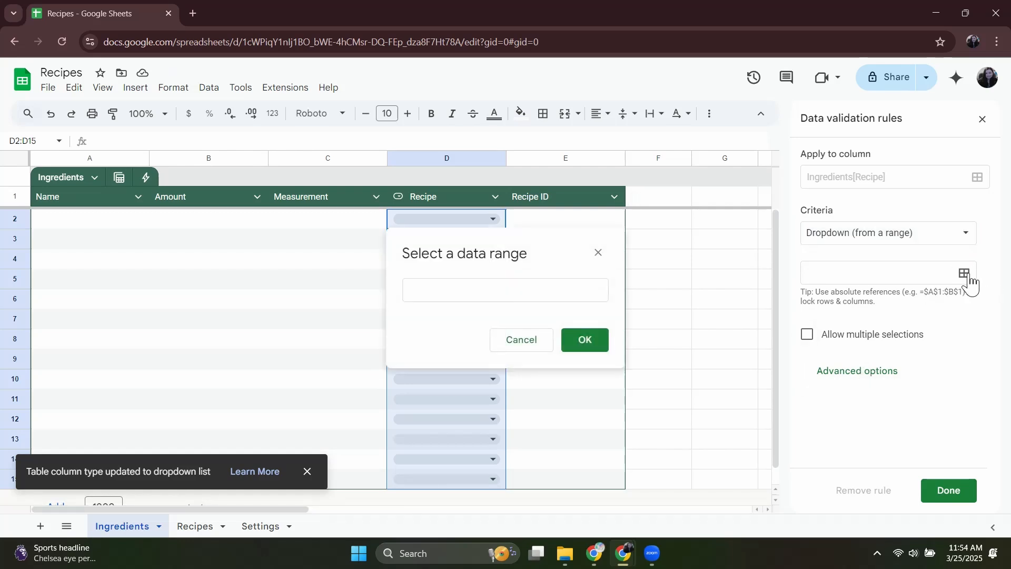
pyautogui.click(198, 526)
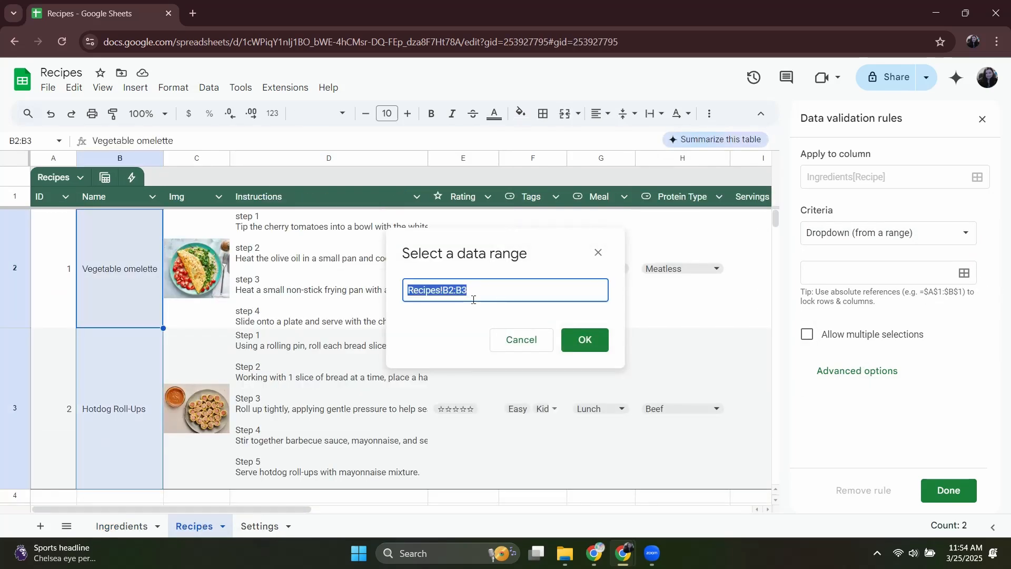
pyautogui.write('Recipes')
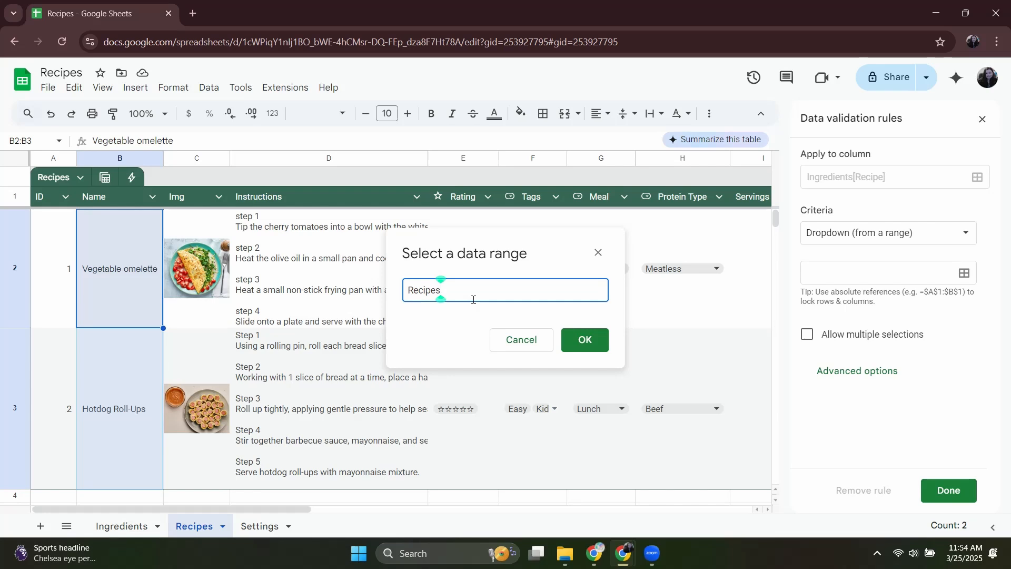
pyautogui.write('!')
pyautogui.write('Name')
pyautogui.write(']')
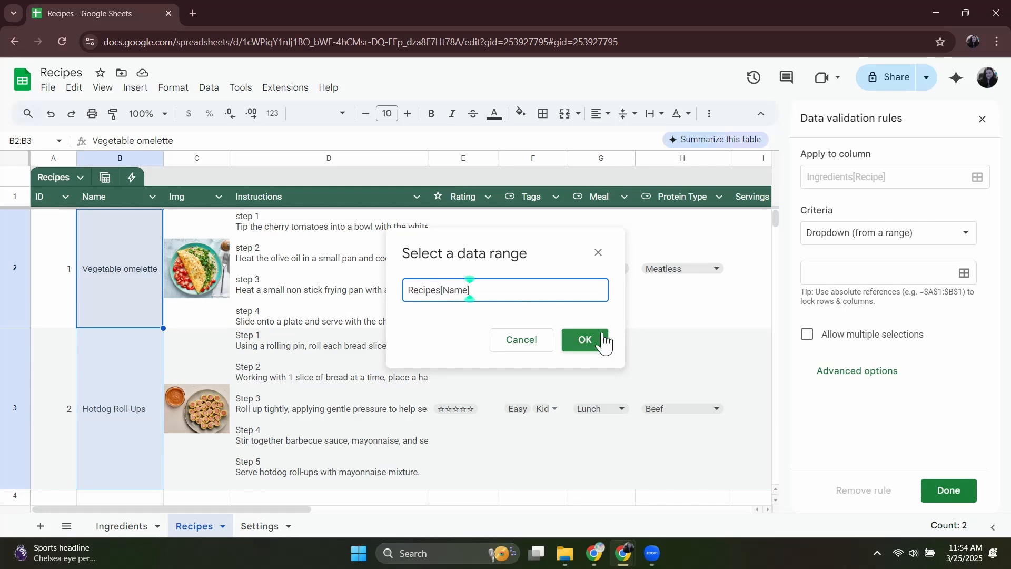
pyautogui.click(583, 340)
pyautogui.click(497, 220)
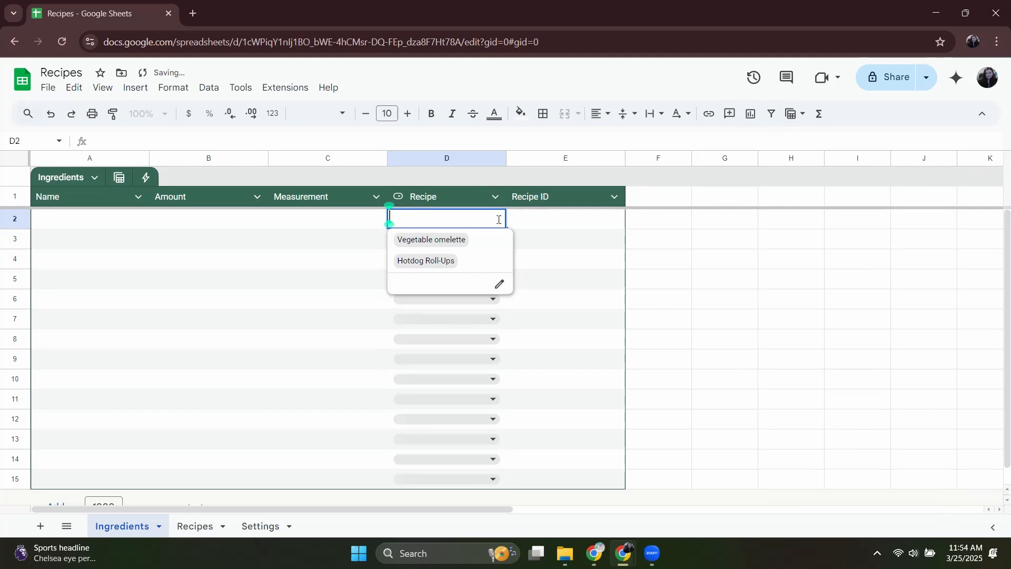
# Enter Cherry Tomatoes as the first ingredient name in cell A2.
pyautogui.click(68, 218)
pyautogui.write('Cheery')
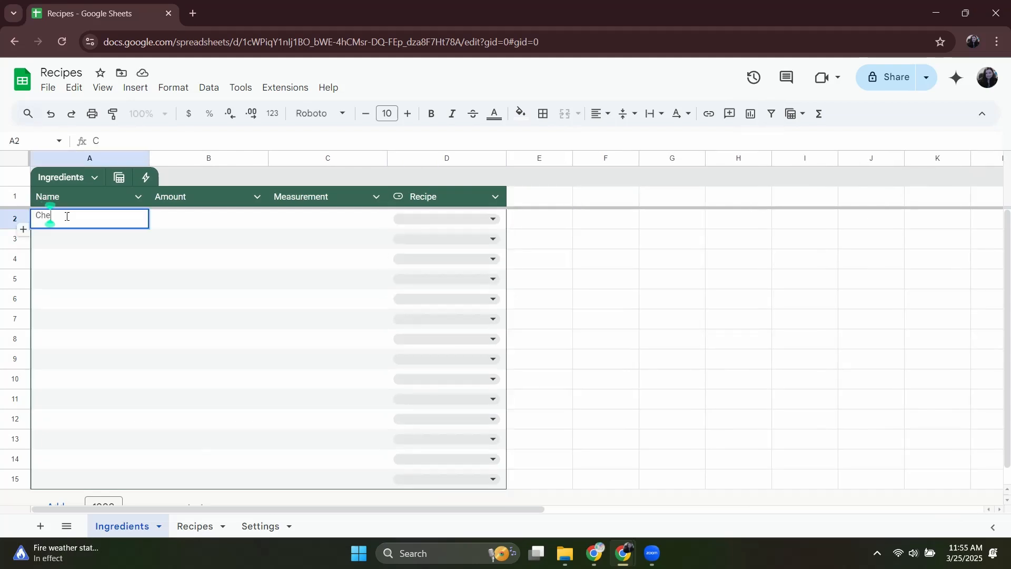
pyautogui.press('BackSpace')
pyautogui.press('BackSpace')
pyautogui.write('rry Tomatoes')
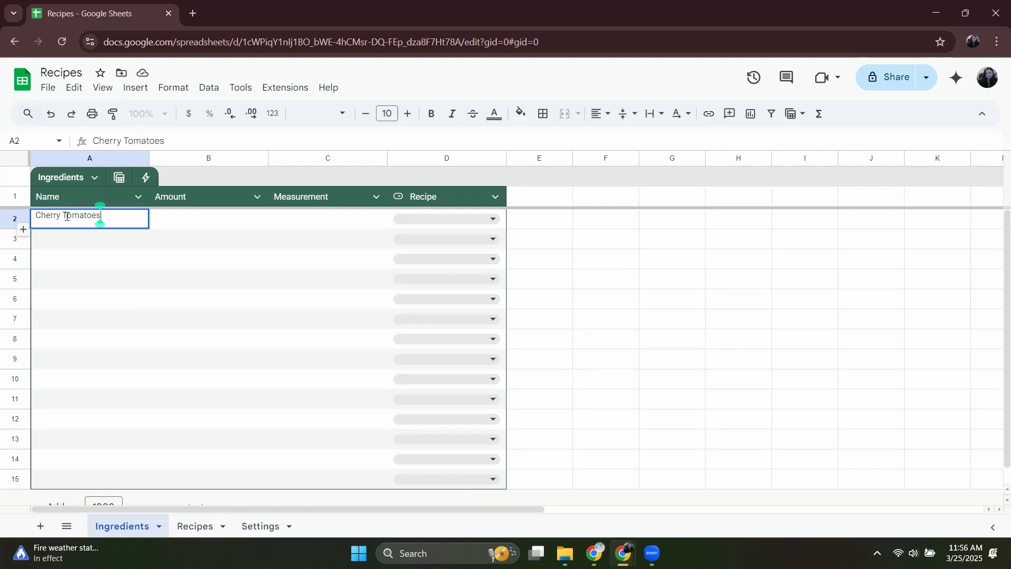
# Complete the Cherry Tomatoes row with amount 1/4, measurement Cup and recipe Vegetable omelette.
pyautogui.doubleClick(199, 228)
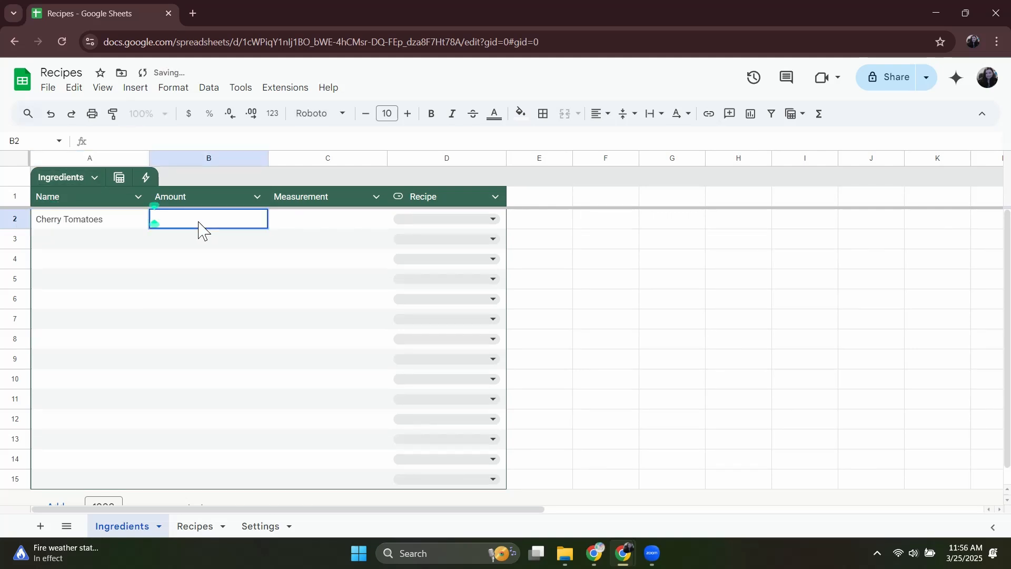
pyautogui.write('1/4')
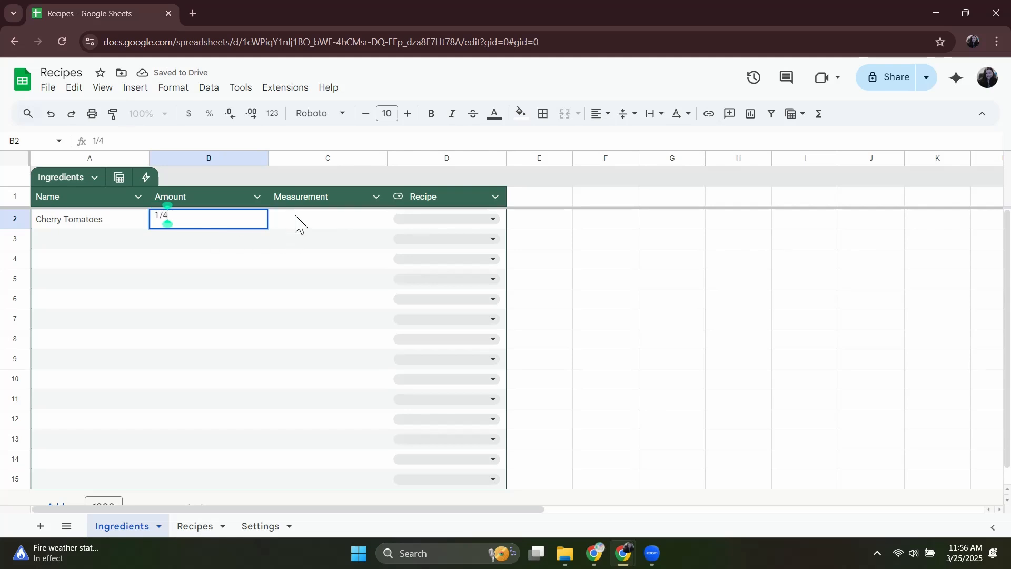
pyautogui.click(296, 222)
pyautogui.write('Cup')
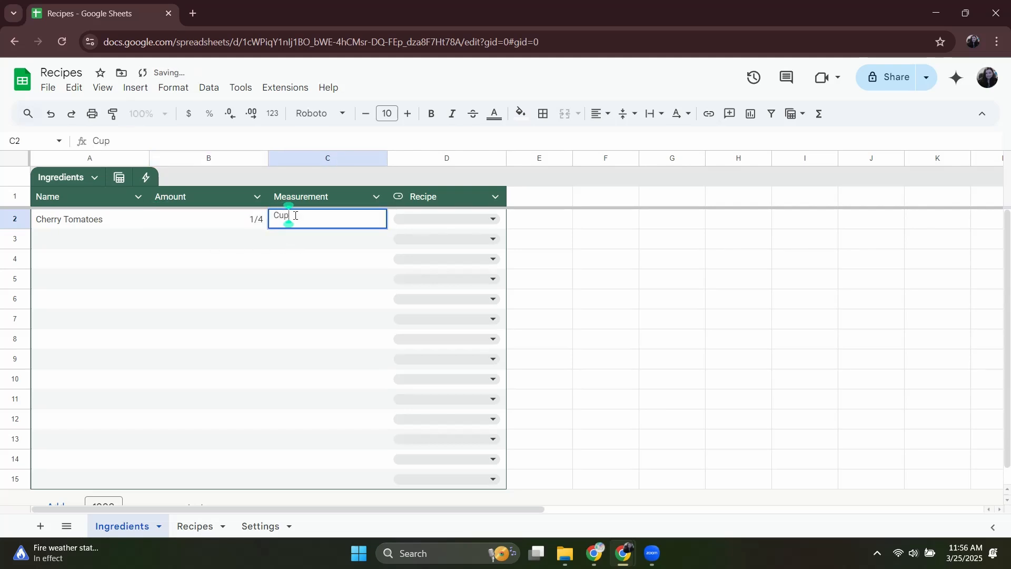
pyautogui.click(459, 225)
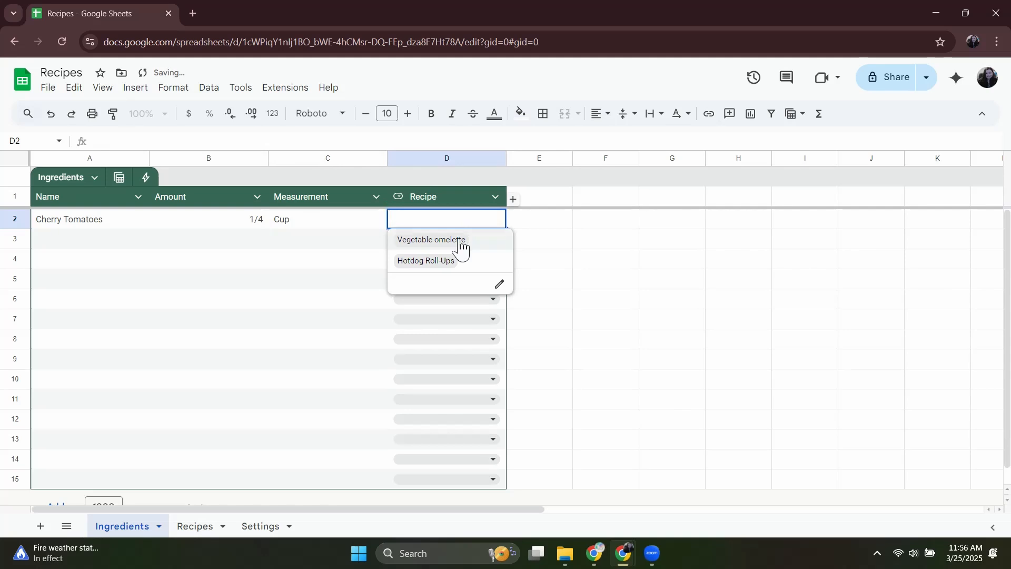
pyautogui.click(457, 240)
pyautogui.click(53, 241)
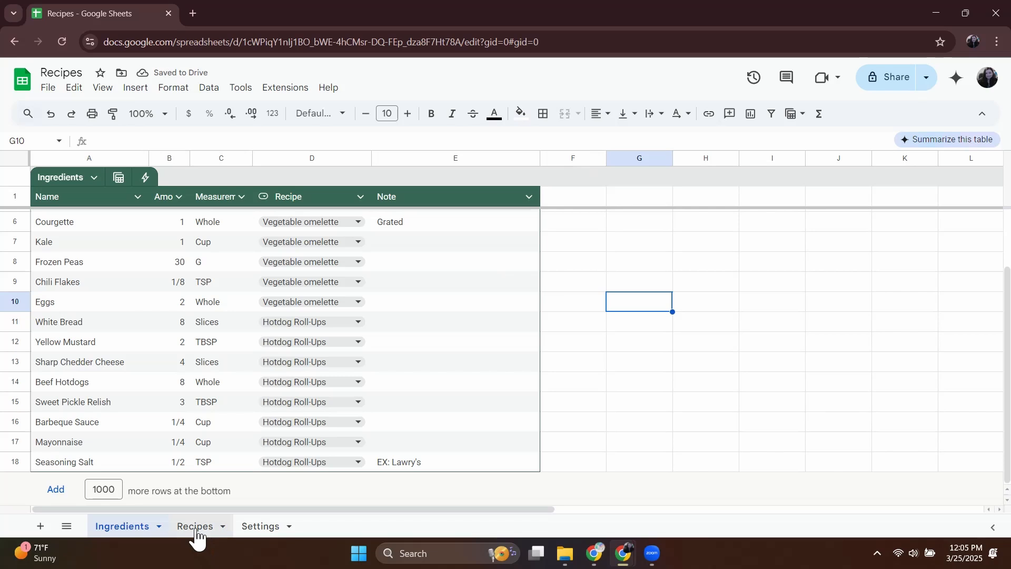
# Add a new sheet after Recipes and name it Recipe View.
pyautogui.click(196, 529)
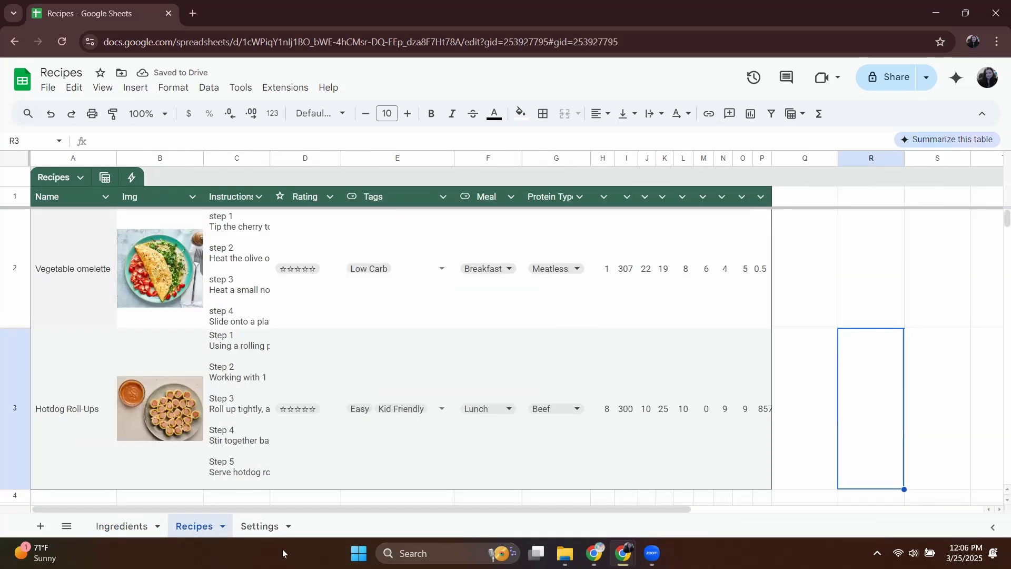
pyautogui.click(42, 526)
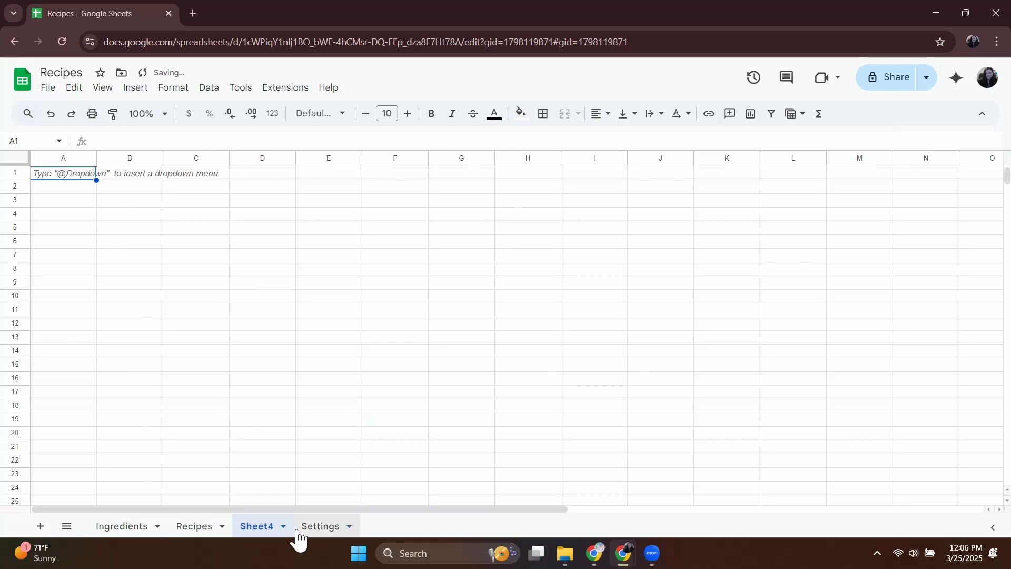
pyautogui.doubleClick(247, 532)
pyautogui.write('Reci')
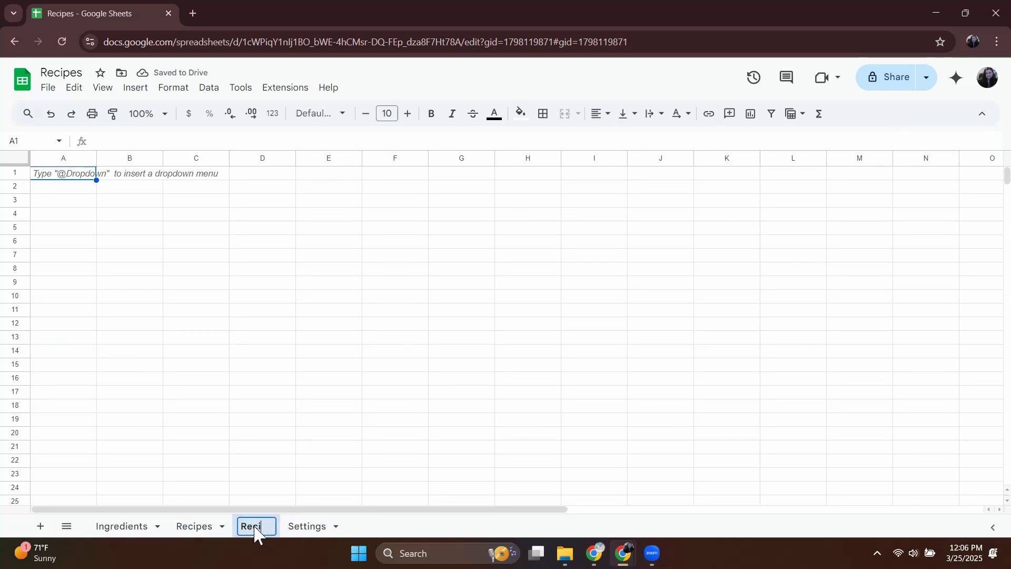
pyautogui.write('pe View')
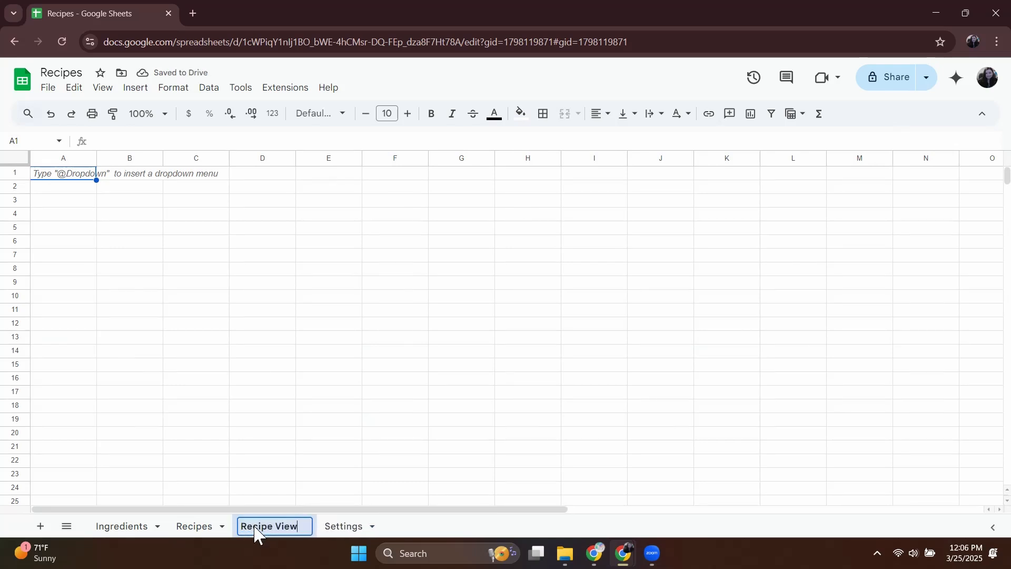
pyautogui.click(70, 284)
pyautogui.click(107, 269)
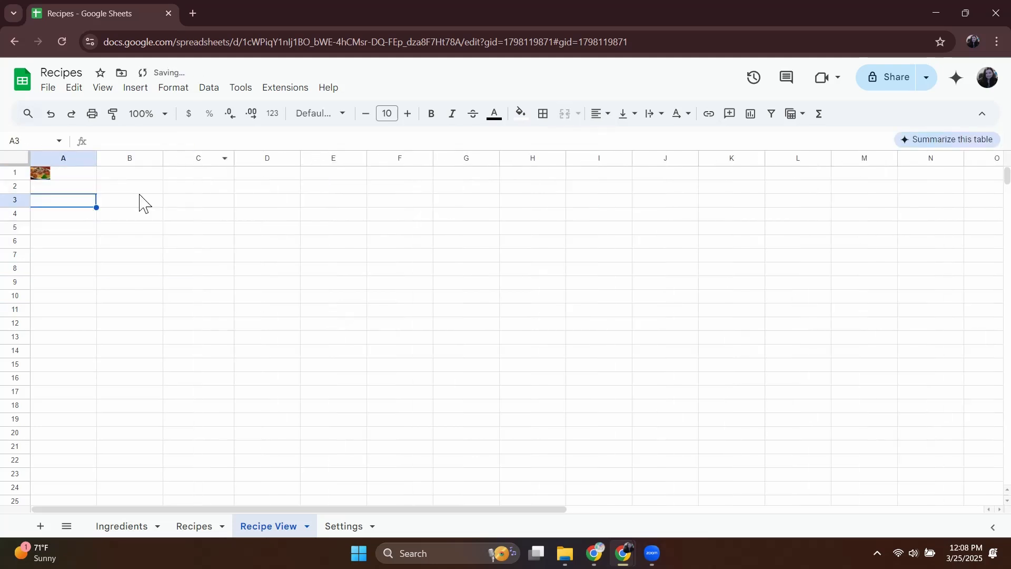
# Merge cells A1:B4 around the recipe image and fill C1:H4 with light blue.
pyautogui.moveTo(63, 173); pyautogui.dragTo(129, 213)
pyautogui.click(564, 114)
pyautogui.click(145, 249)
pyautogui.moveTo(199, 172); pyautogui.dragTo(532, 213)
pyautogui.click(520, 113)
pyautogui.click(399, 255)
pyautogui.click(566, 115)
# Narrow columns A and B and extend the merged image cell to cover A1:B5.
pyautogui.moveTo(96, 158); pyautogui.dragTo(69, 158)
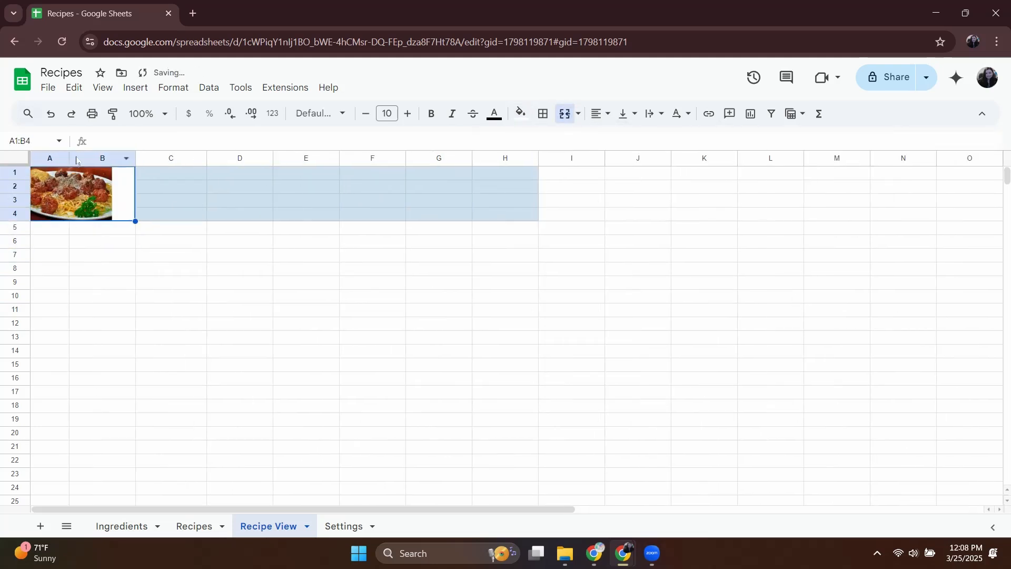
pyautogui.moveTo(135, 158); pyautogui.dragTo(117, 158)
pyautogui.click(177, 199)
pyautogui.moveTo(53, 228); pyautogui.dragTo(79, 195)
pyautogui.click(564, 113)
# Extend the light blue header fill across C5:H5 and merge cells D1:G2.
pyautogui.moveTo(158, 228); pyautogui.dragTo(513, 226)
pyautogui.click(249, 271)
pyautogui.moveTo(221, 173); pyautogui.dragTo(421, 186)
pyautogui.click(564, 114)
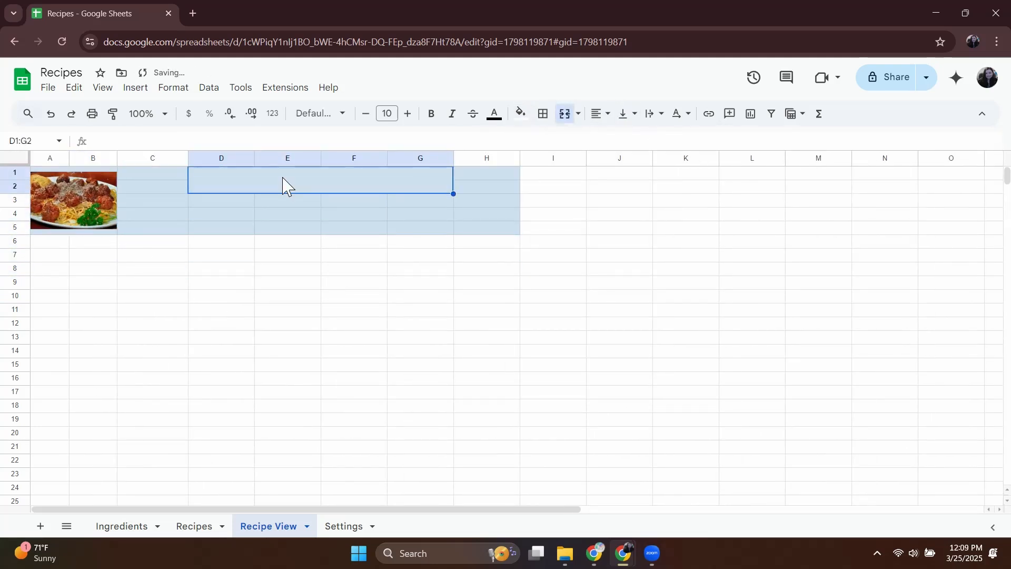
# Enter Meatballs as the recipe title in merged cell D1:G2, enlarge the text, align it and set its font to Lobster.
pyautogui.write('Meatballs')
pyautogui.doubleClick(208, 188)
pyautogui.click(408, 113)
pyautogui.click(628, 114)
pyautogui.click(320, 114)
pyautogui.click(326, 416)
# Narrow column C and enter the label Tags in cell D3 below the recipe title.
pyautogui.click(220, 201)
pyautogui.moveTo(188, 158); pyautogui.dragTo(156, 158)
pyautogui.write('Tea')
pyautogui.press('Tab')
pyautogui.press('Tab')
pyautogui.write('Rating')
pyautogui.press('Tab')
pyautogui.hotkey('ctrl', 'z')
pyautogui.hotkey('ctrl', 'z')
pyautogui.click(162, 199)
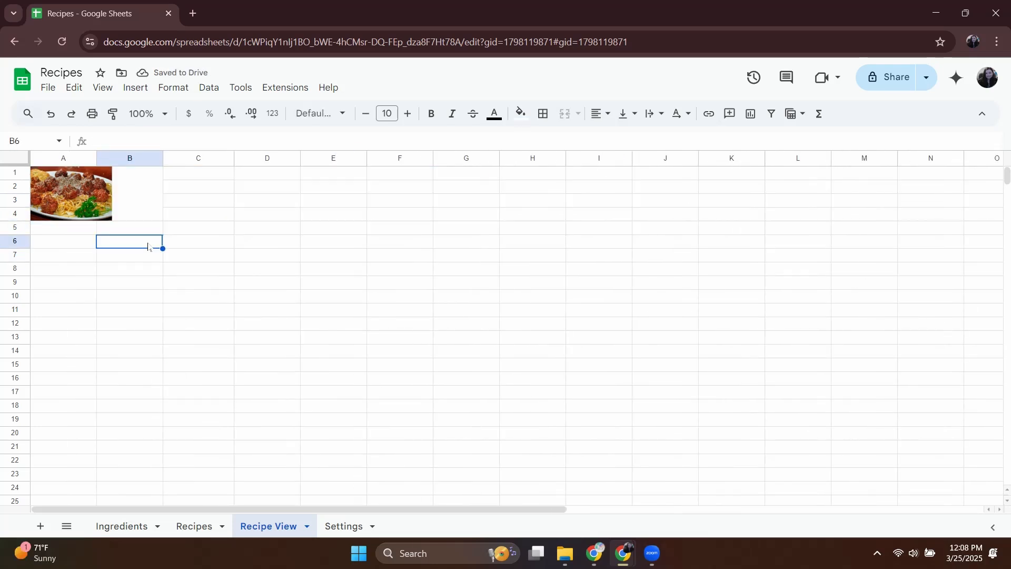
# Fill the header cells beside the recipe image with light blue.
pyautogui.moveTo(192, 173); pyautogui.dragTo(517, 224)
pyautogui.click(521, 114)
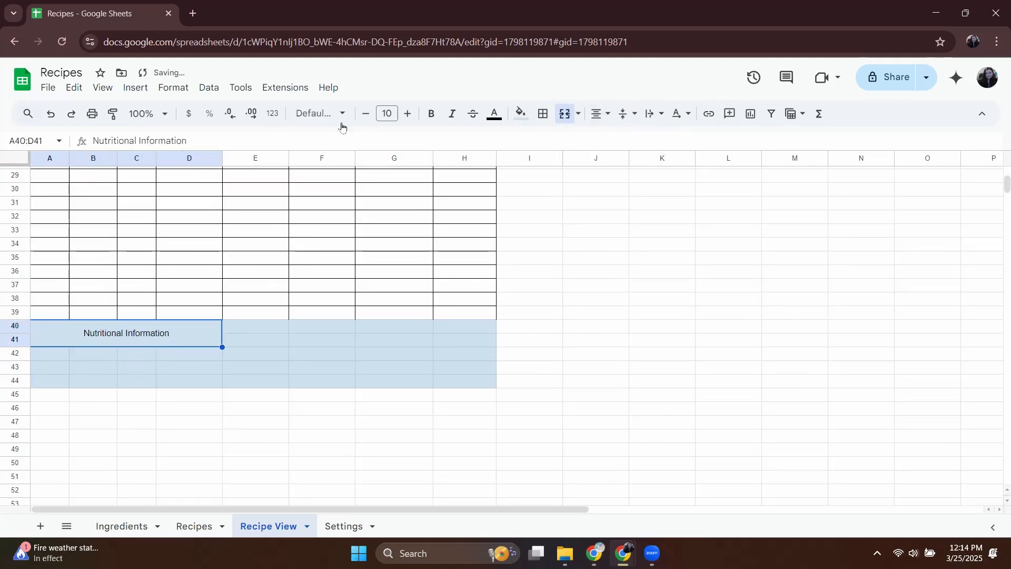
# Style the Nutritional Information heading in enlarged Lobster and enter Kcal 500, Carb 27, Fat 15 and Protien 22.
pyautogui.click(408, 114)
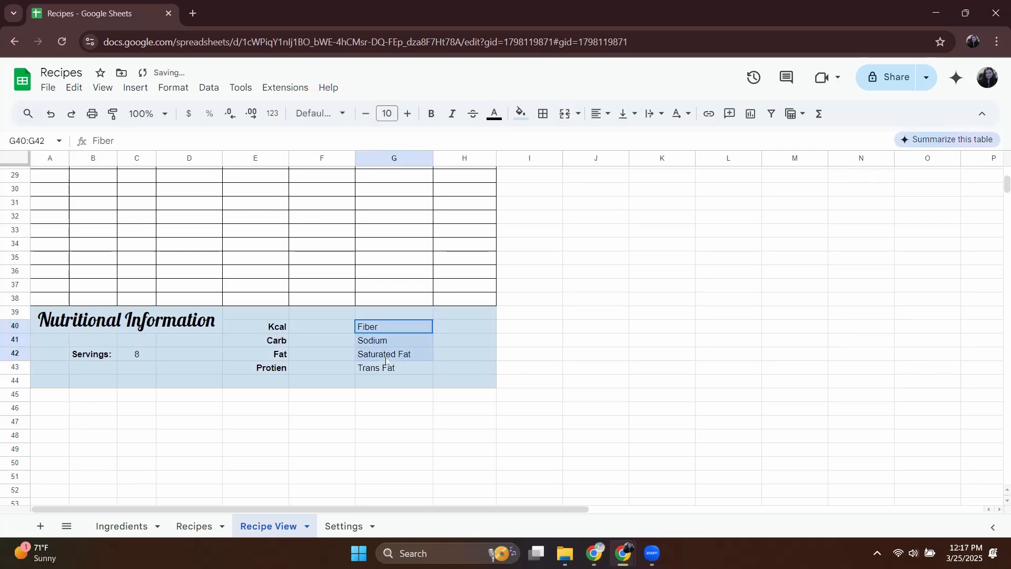
pyautogui.write('500')
pyautogui.press('Return')
pyautogui.write('27')
pyautogui.press('Return')
pyautogui.write('15')
pyautogui.press('Return')
pyautogui.write('22')
pyautogui.click(467, 353)
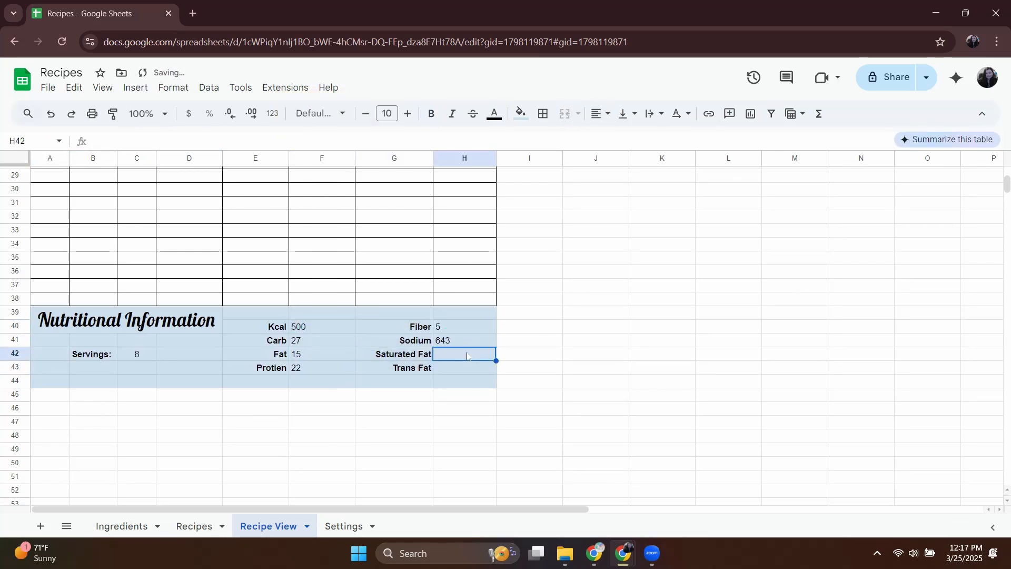
# Center the Nutritional Information heading horizontally and vertically within its merged cell.
pyautogui.click(600, 113)
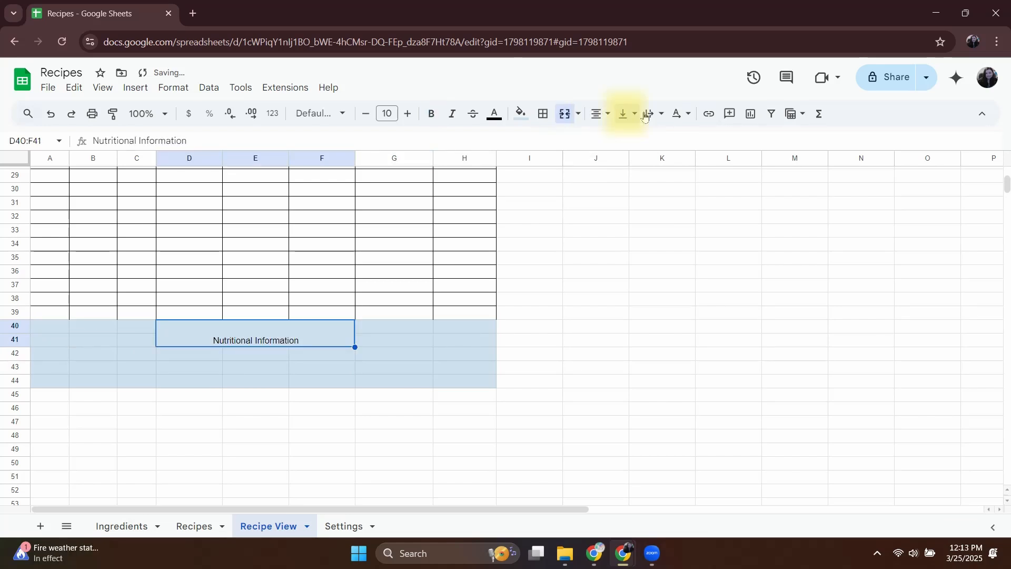
pyautogui.click(621, 116)
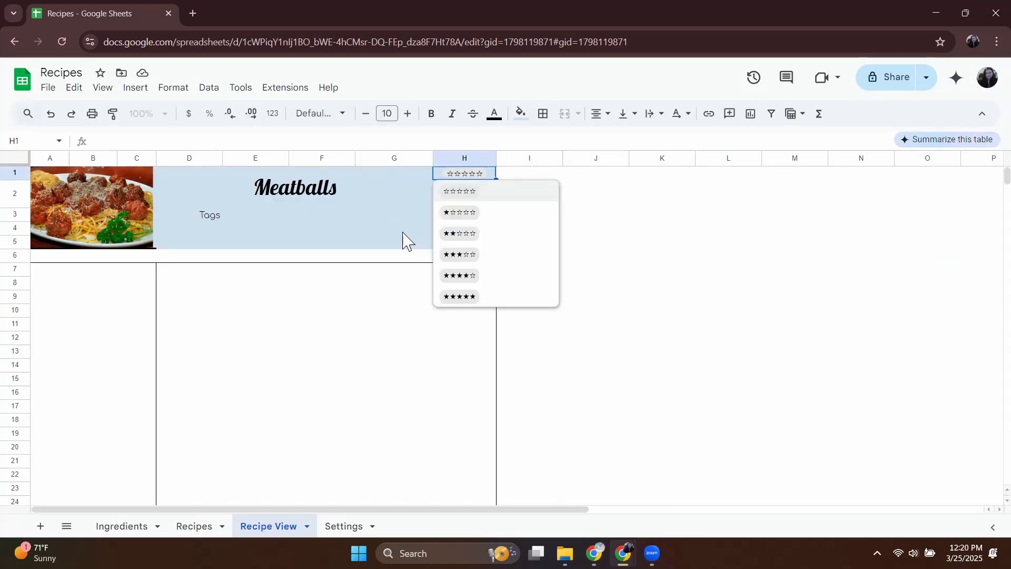
pyautogui.click(398, 217)
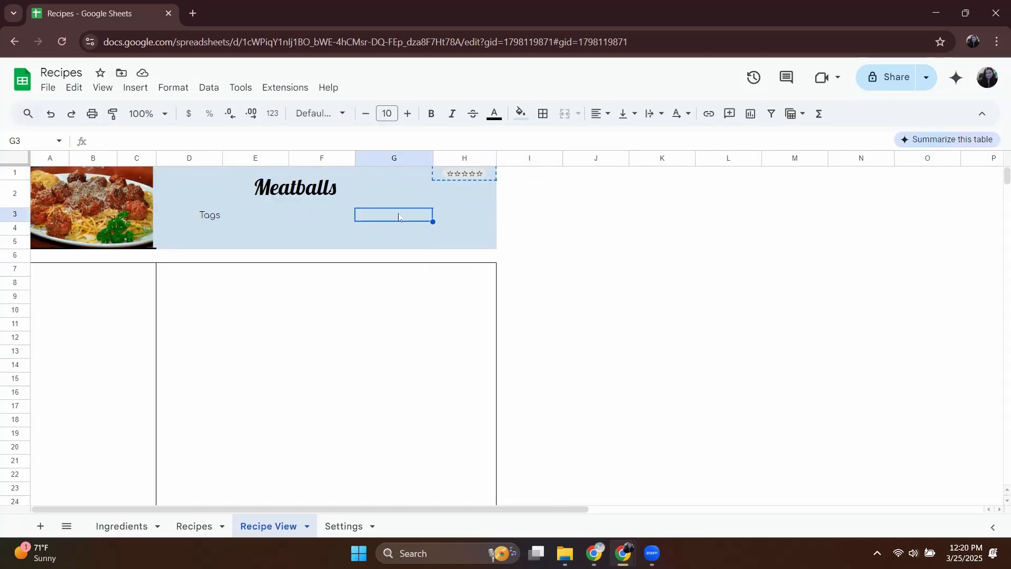
# Hide the gridlines on the Recipe View sheet.
pyautogui.click(543, 114)
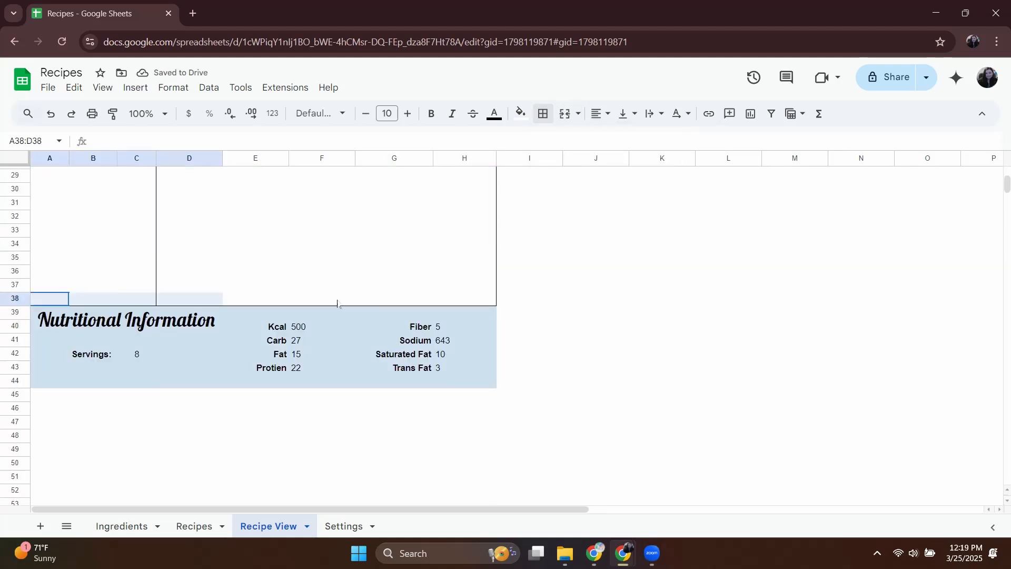
pyautogui.click(102, 88)
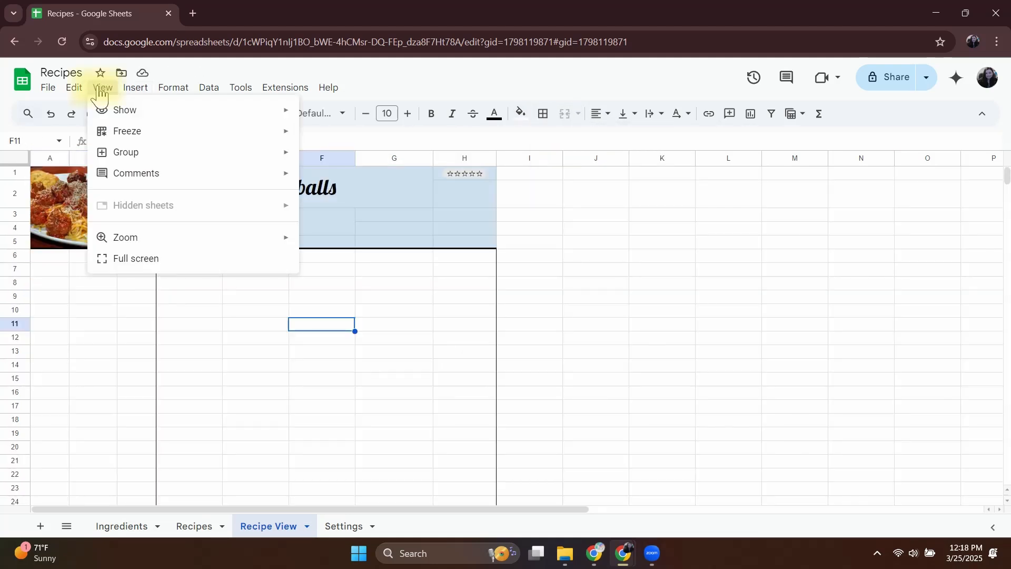
pyautogui.moveTo(158, 113)
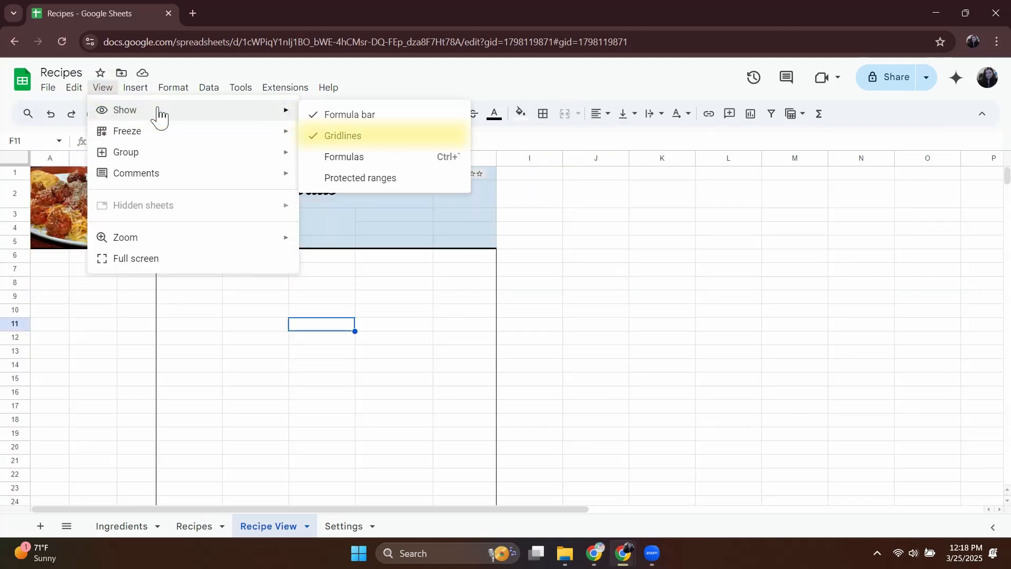
pyautogui.click(338, 140)
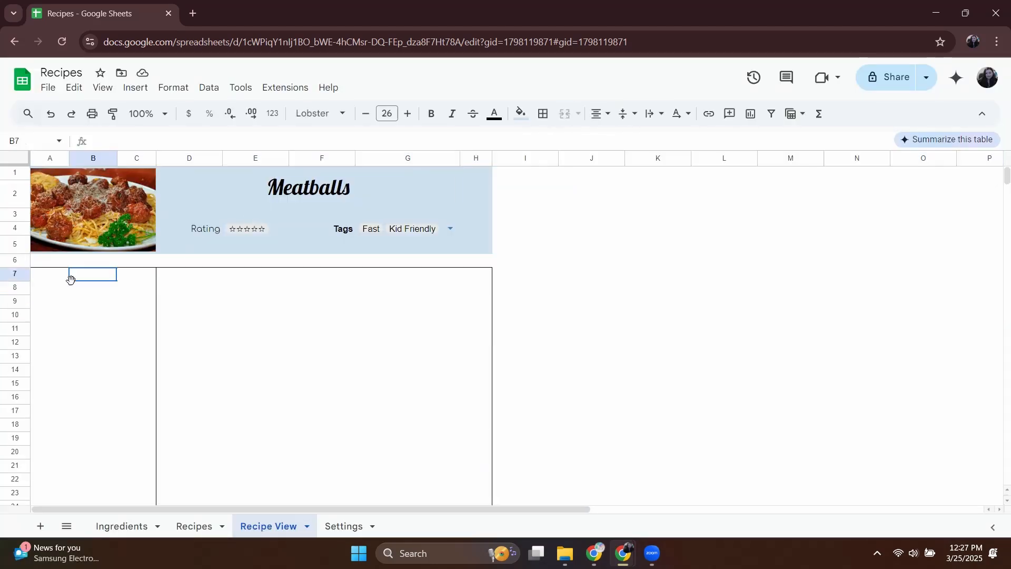
# Add an Instructions heading in merged cell D7:F8 and style the Instructions and Ingredients headings in enlarged Lobster.
pyautogui.click(192, 279)
pyautogui.moveTo(192, 279); pyautogui.dragTo(322, 288)
pyautogui.click(565, 113)
pyautogui.write('Instructions')
pyautogui.click(320, 114)
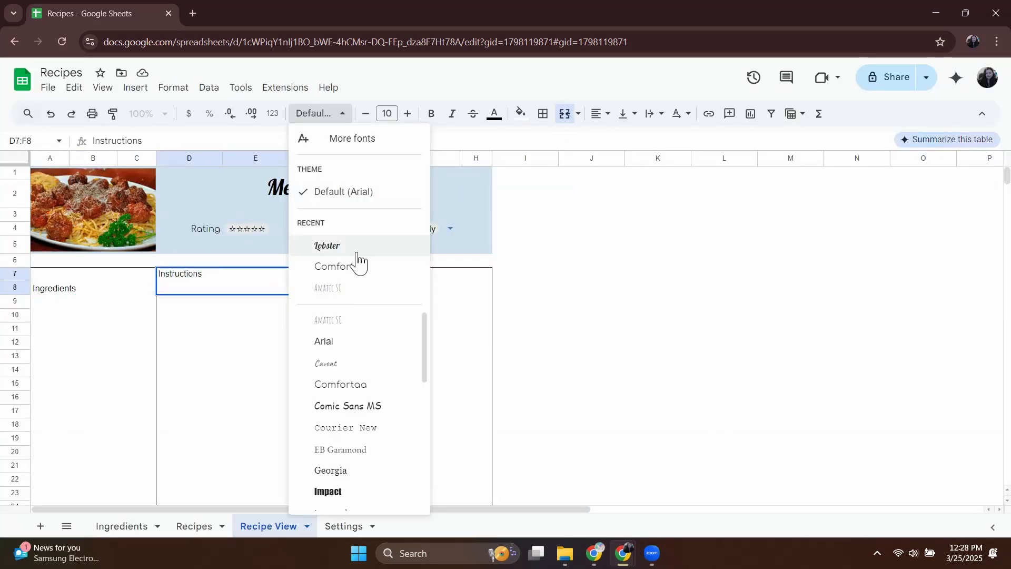
pyautogui.click(329, 246)
pyautogui.click(256, 342)
pyautogui.doubleClick(81, 289)
pyautogui.click(387, 114)
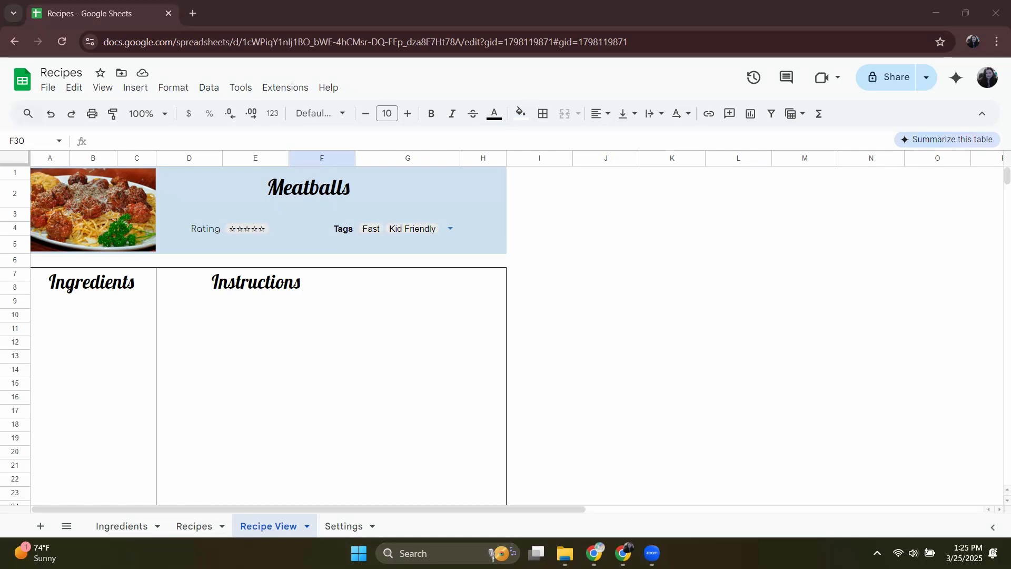
# Replace the Meatballs title in D1:G2 with a dropdown from a range that uses Recipes[Name] as its source.
pyautogui.click(247, 244)
pyautogui.click(309, 186)
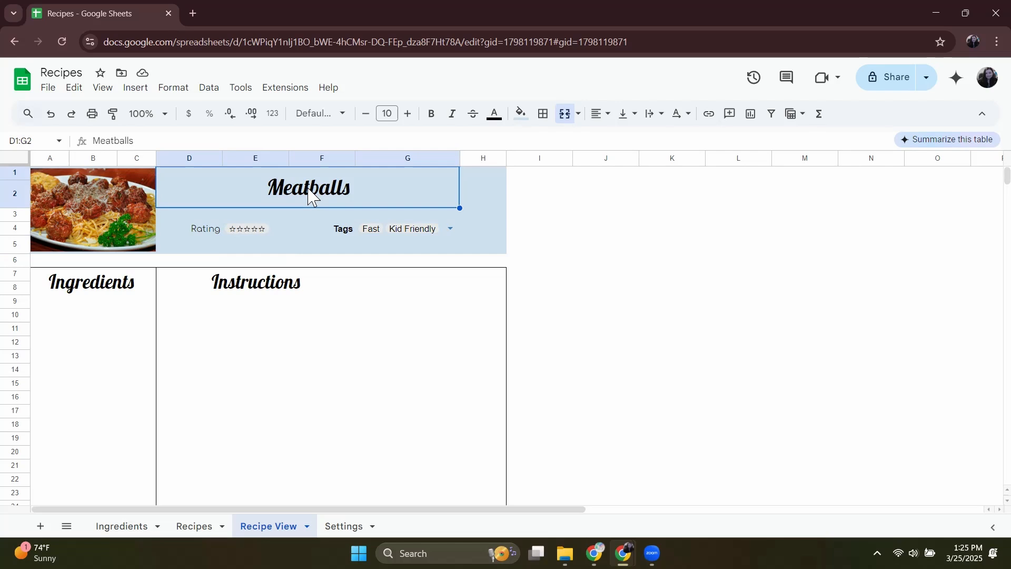
pyautogui.write('@dro')
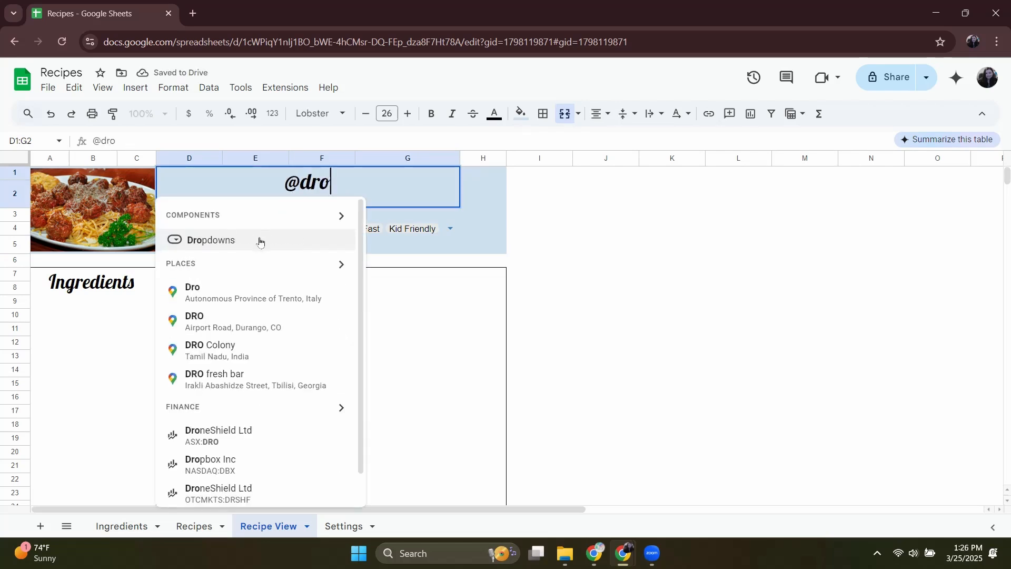
pyautogui.click(259, 240)
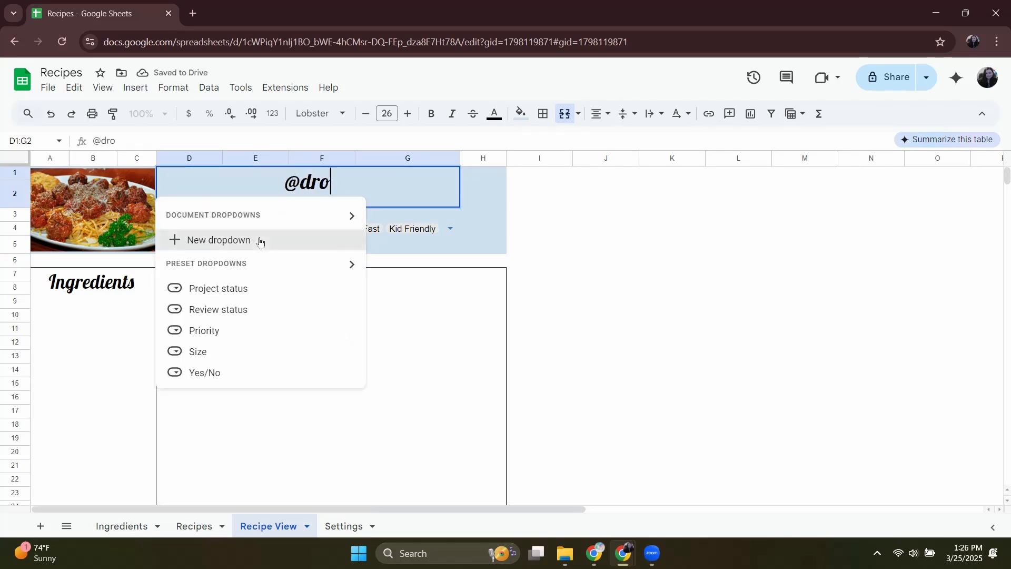
pyautogui.click(260, 241)
pyautogui.click(964, 233)
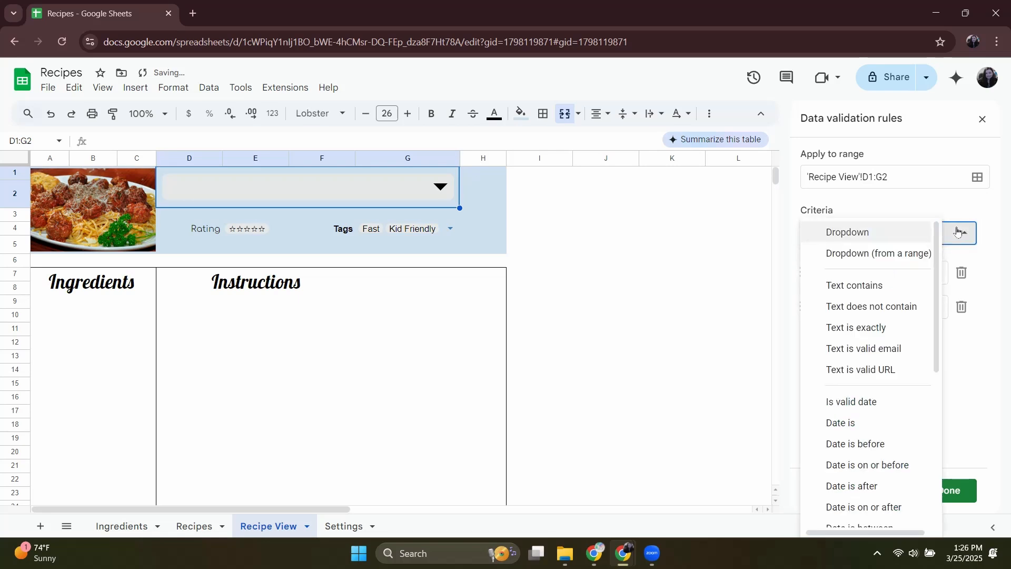
pyautogui.click(878, 254)
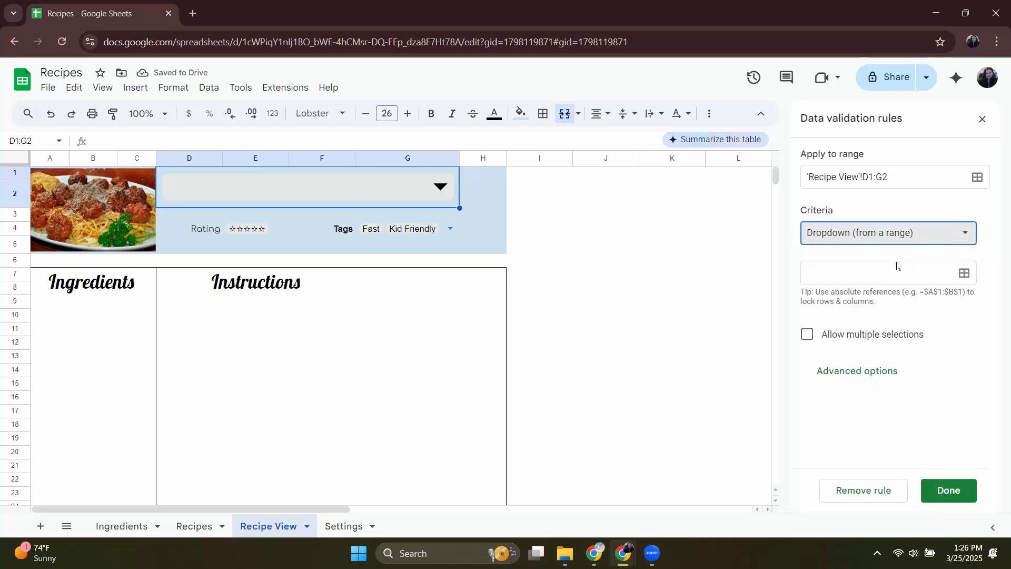
pyautogui.click(896, 271)
pyautogui.write('Reci')
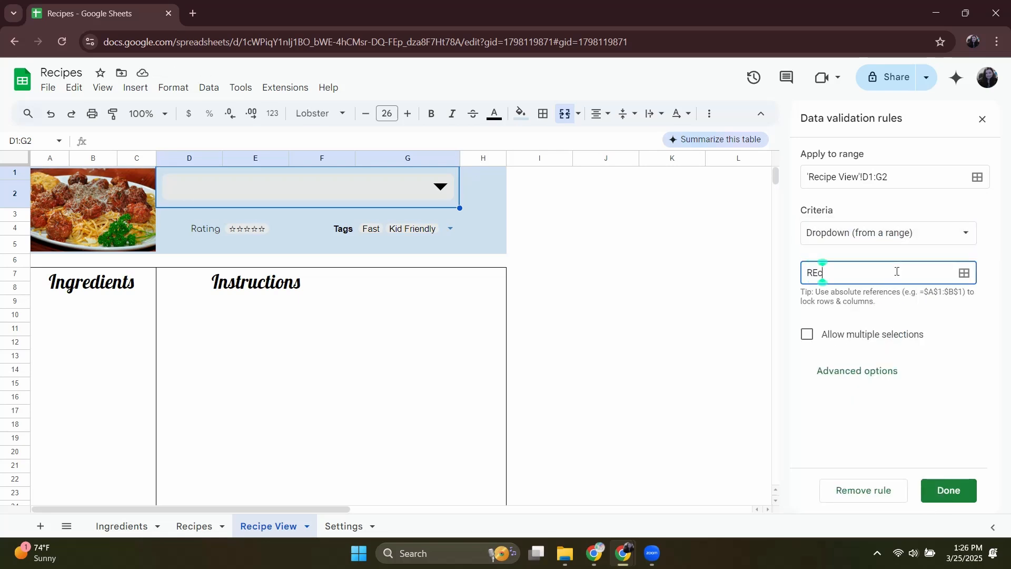
pyautogui.write('pes[Name]')
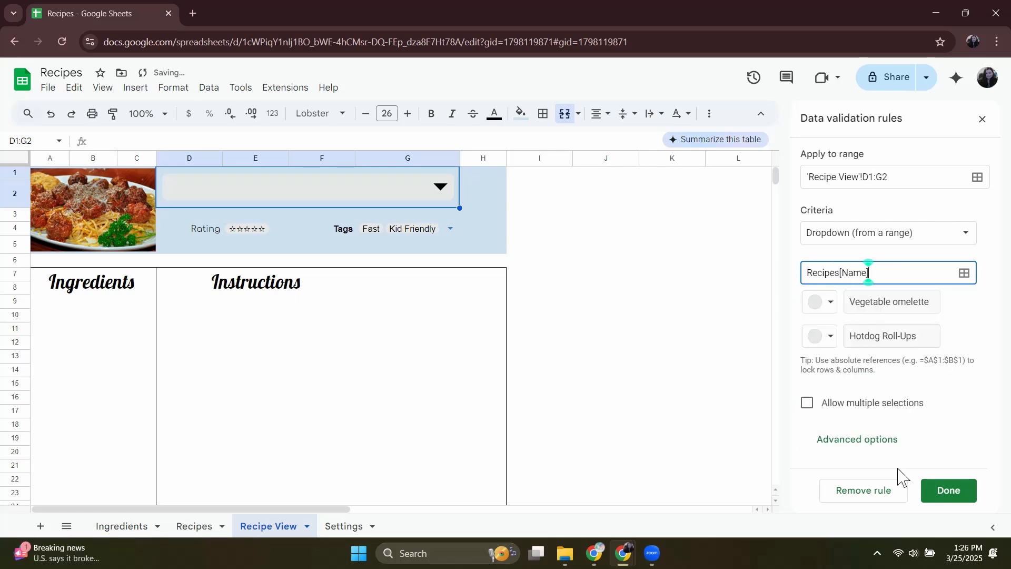
pyautogui.click(948, 489)
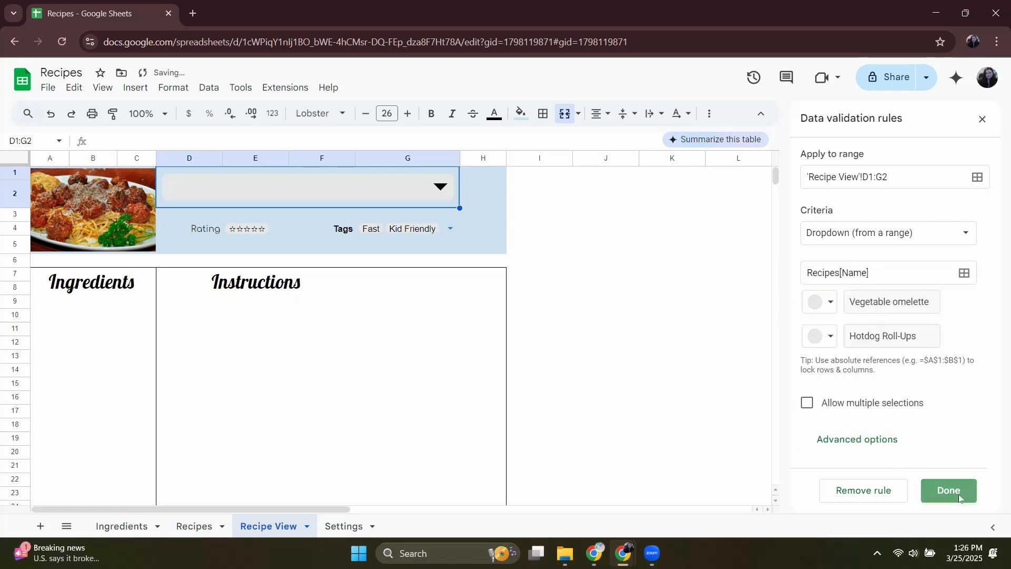
# Test the title dropdown by choosing Vegetable omelette and switching it to Hotdog Roll-Ups.
pyautogui.click(394, 194)
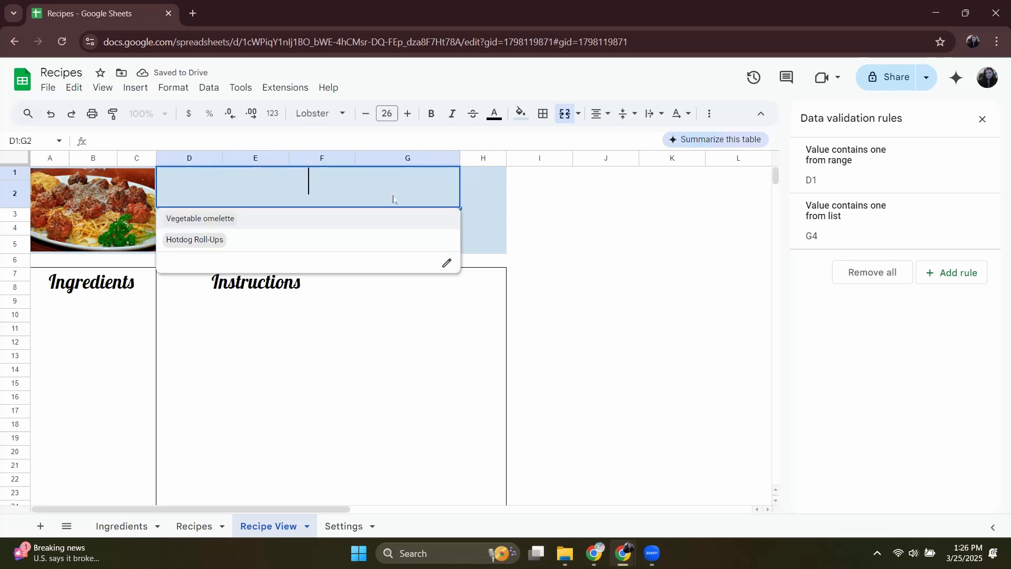
pyautogui.click(335, 226)
pyautogui.click(337, 190)
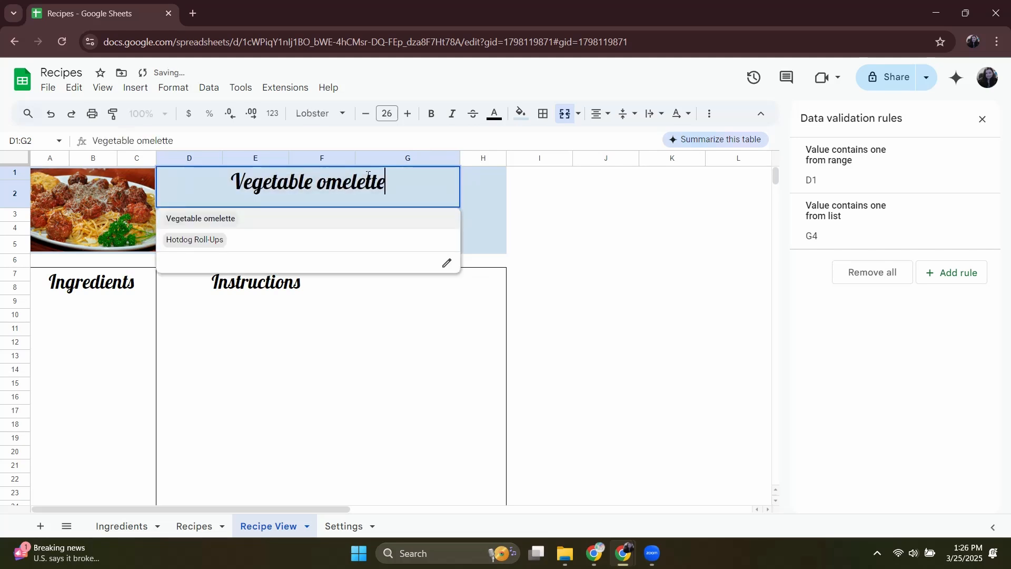
pyautogui.click(327, 246)
# Replace the static image in A1:C5 with the formula =filter(Recipes[Img], Recipes[Name]=D1).
pyautogui.click(135, 200)
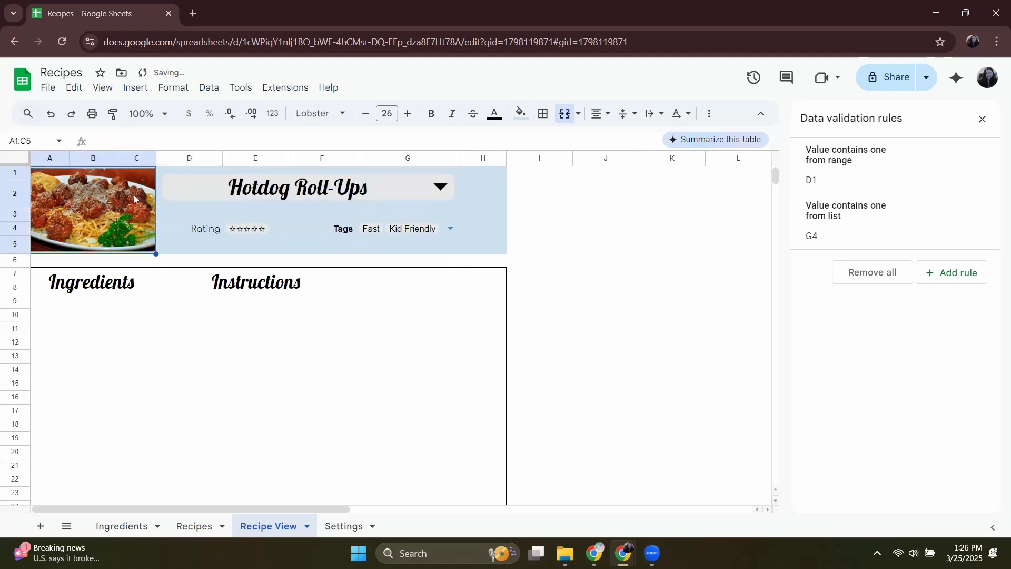
pyautogui.press('Delete')
pyautogui.write('=')
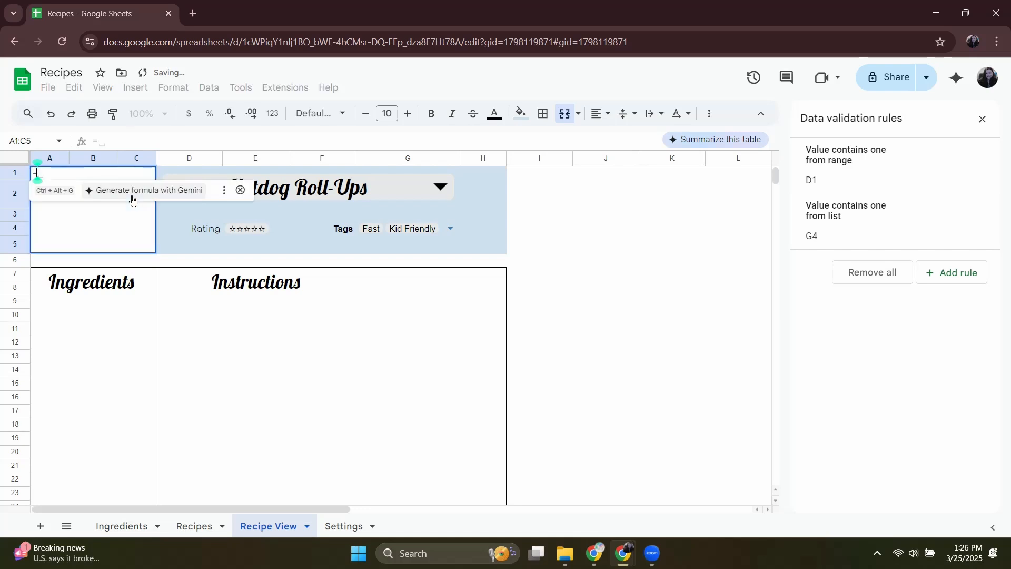
pyautogui.write('filter')
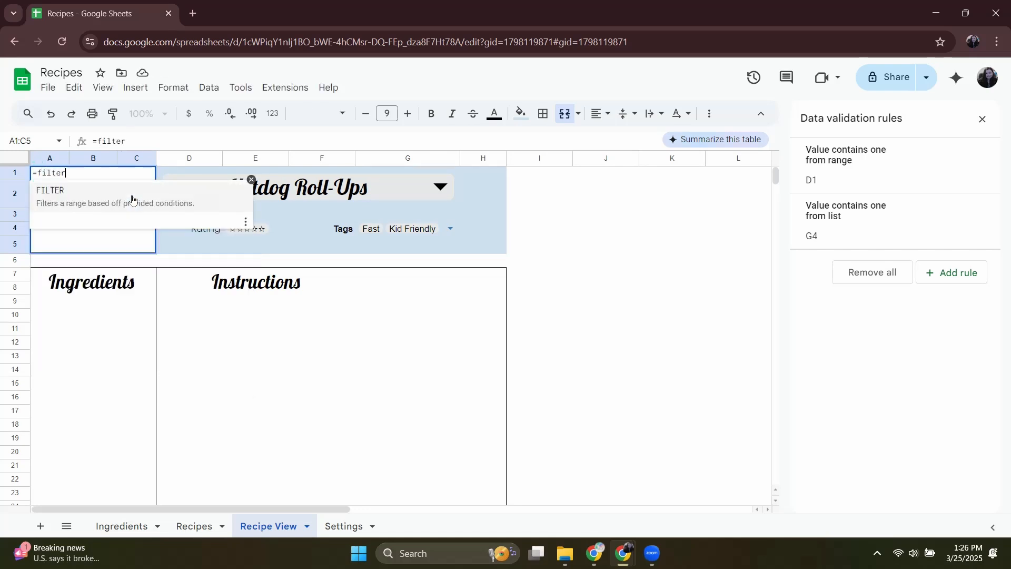
pyautogui.write('(')
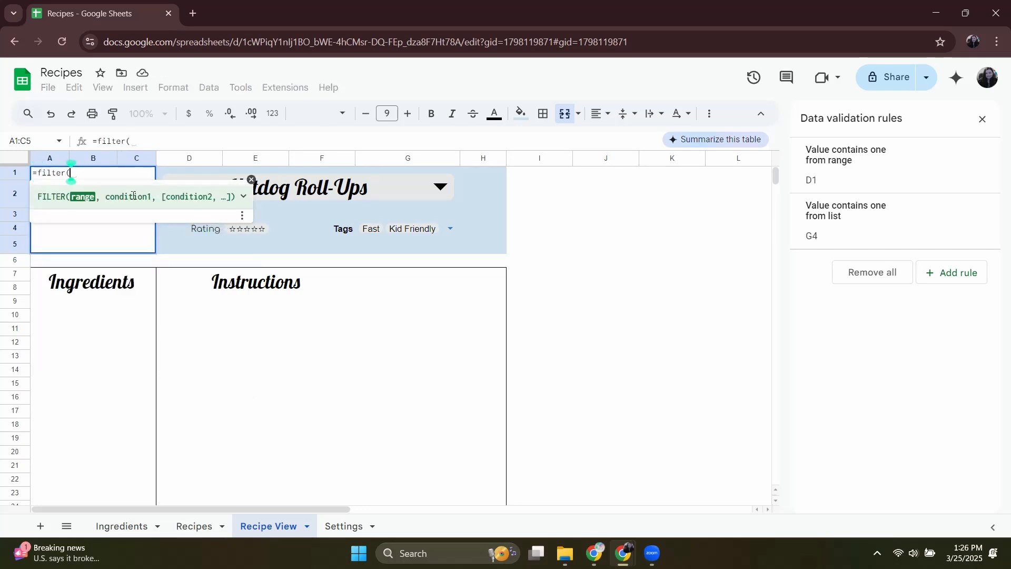
pyautogui.write('Reci')
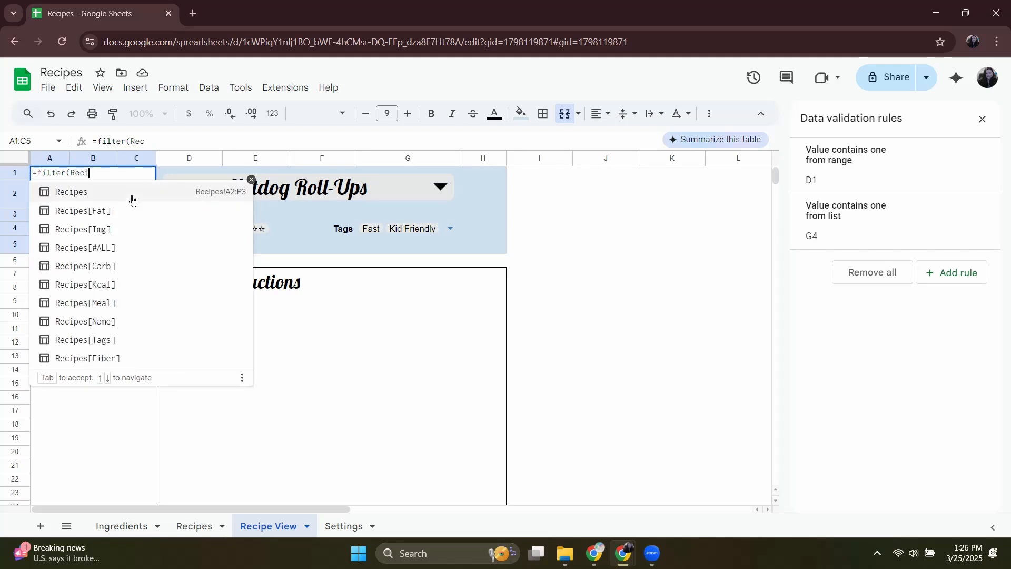
pyautogui.write('p')
pyautogui.click(118, 229)
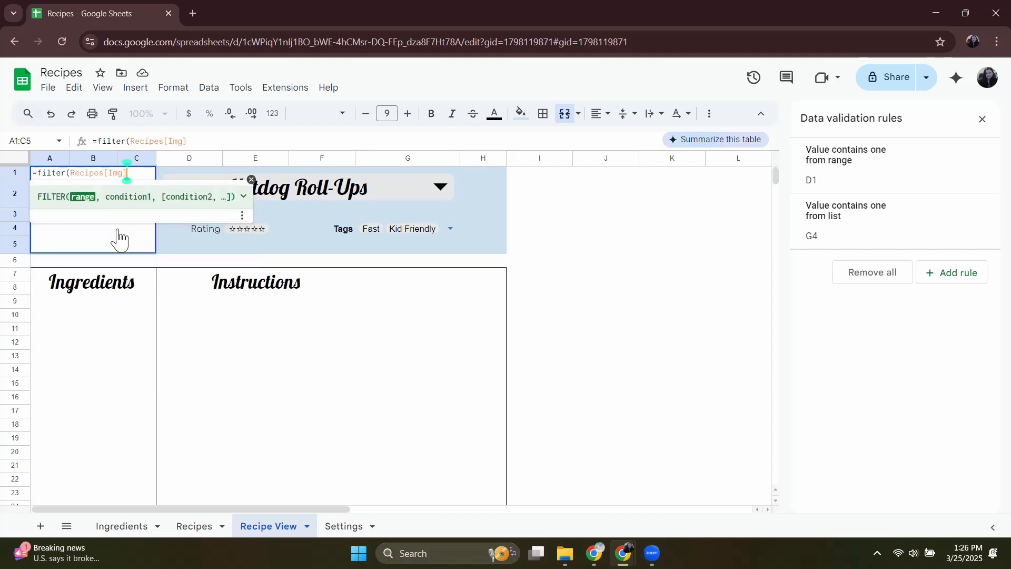
pyautogui.write(', ')
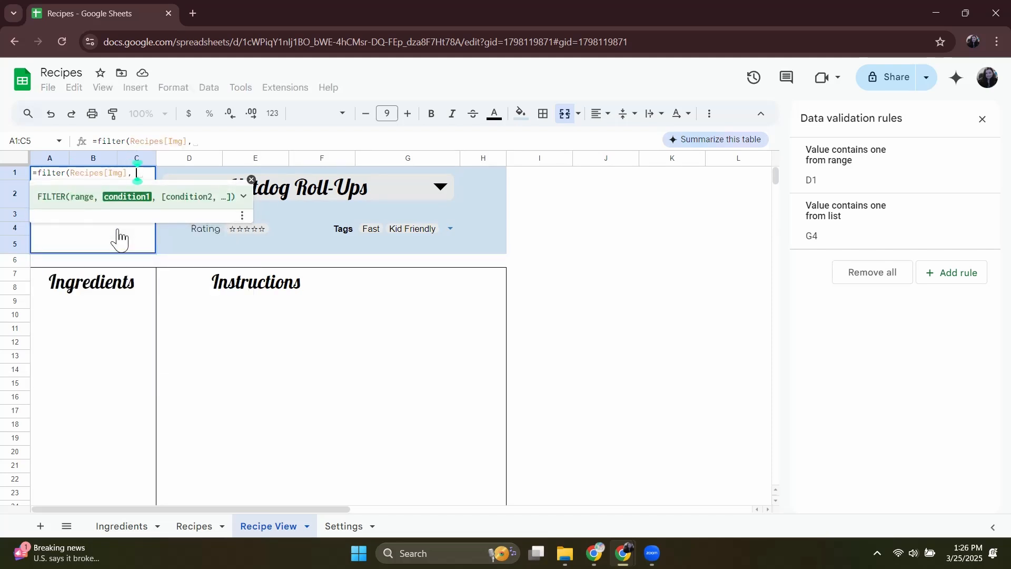
pyautogui.write('Recipe')
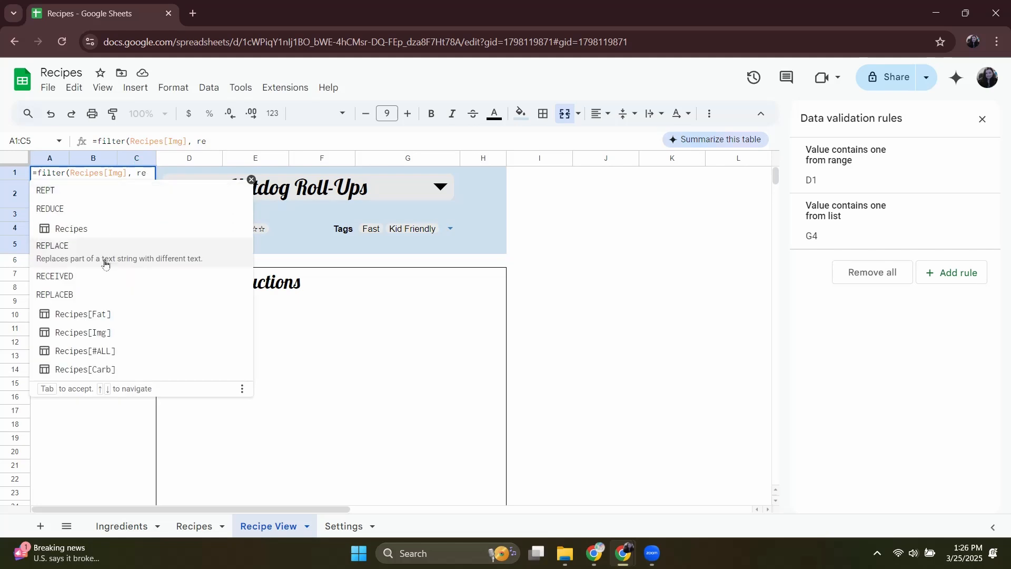
pyautogui.click(142, 321)
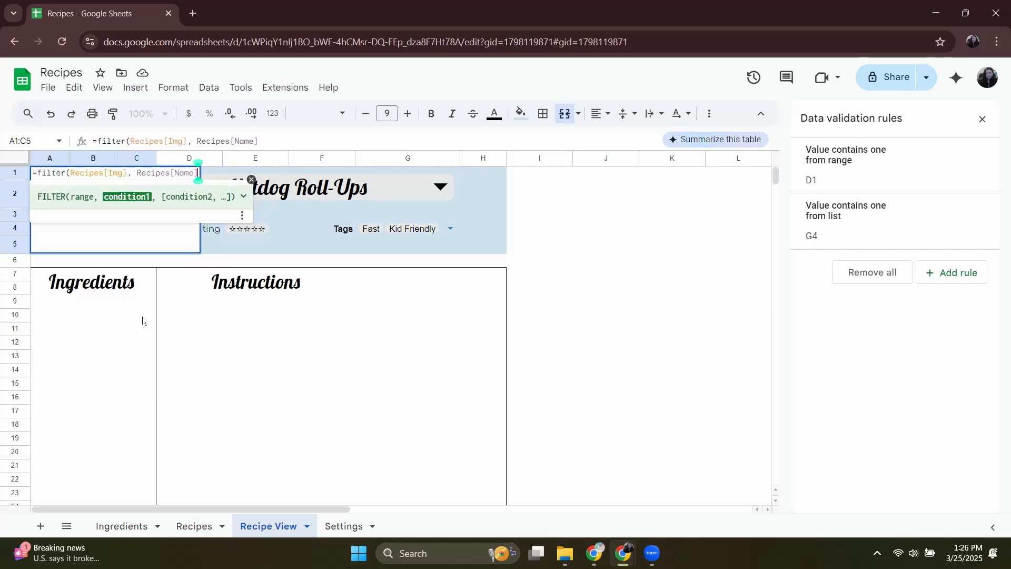
pyautogui.write('=')
pyautogui.click(352, 188)
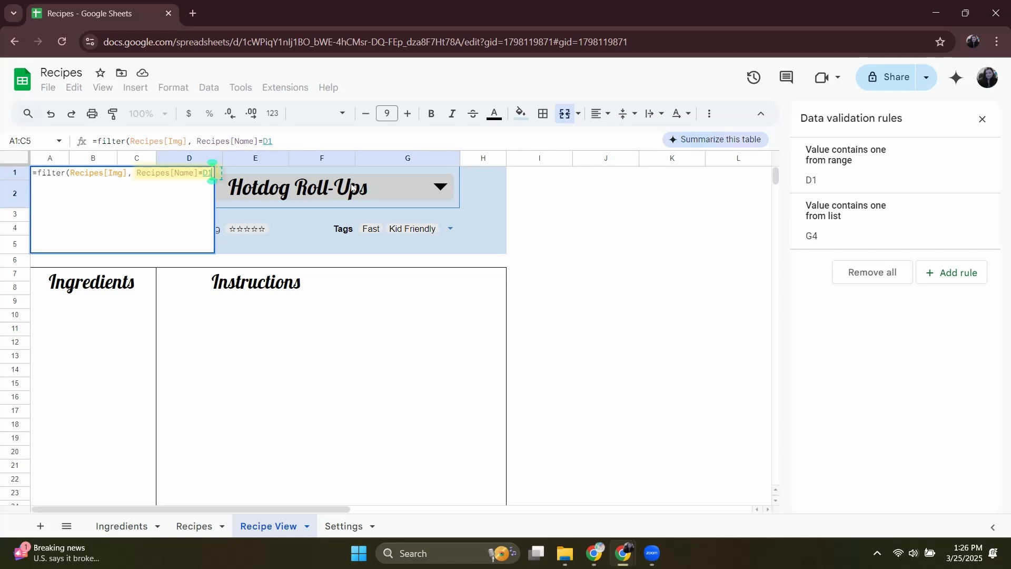
# Switch the title dropdown to Vegetable omelette and fill the rating cell E4 with =Filter(Recipes[Rating], Recipes[Name]=D1).
pyautogui.click(352, 188)
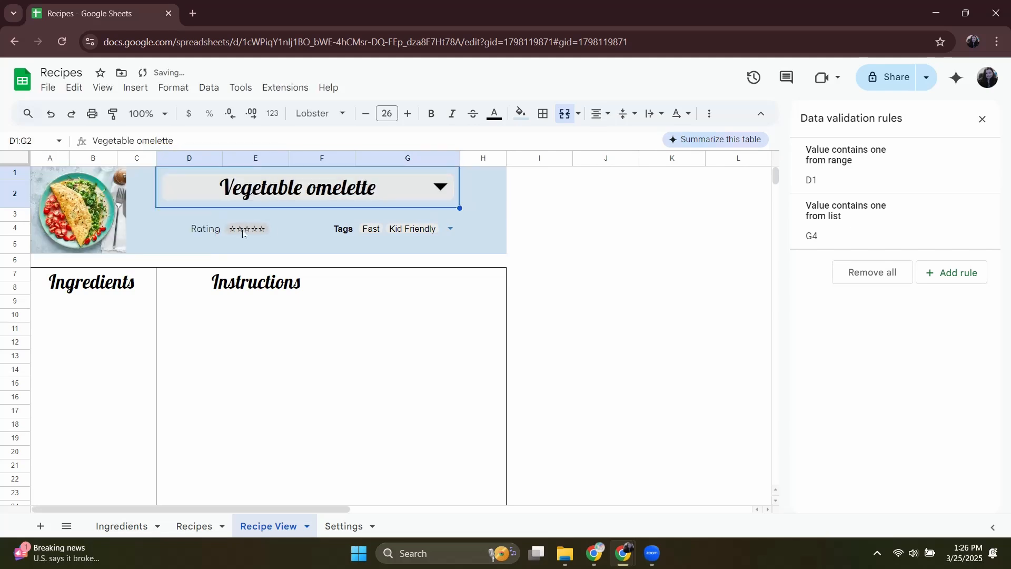
pyautogui.click(275, 227)
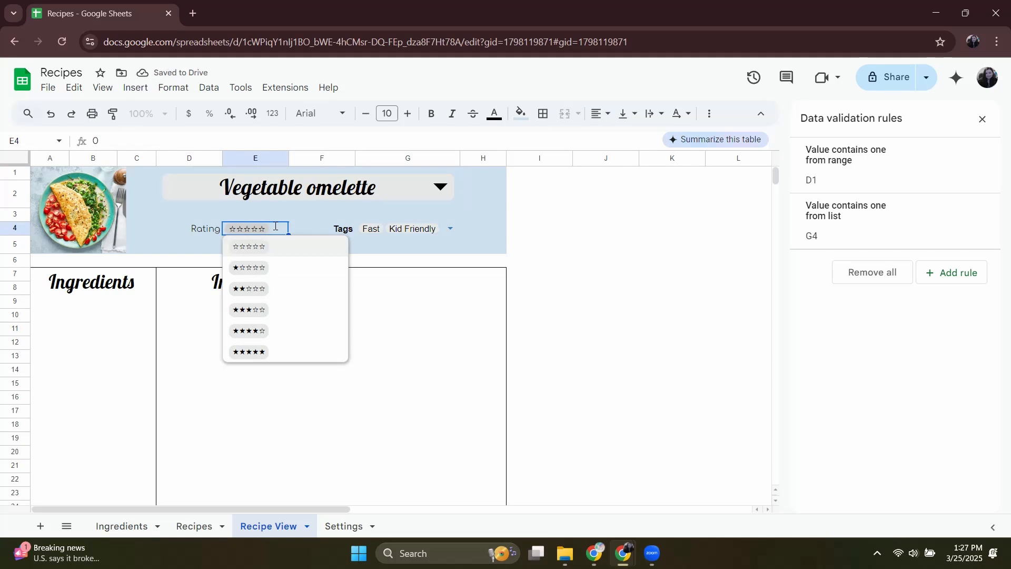
pyautogui.write('=')
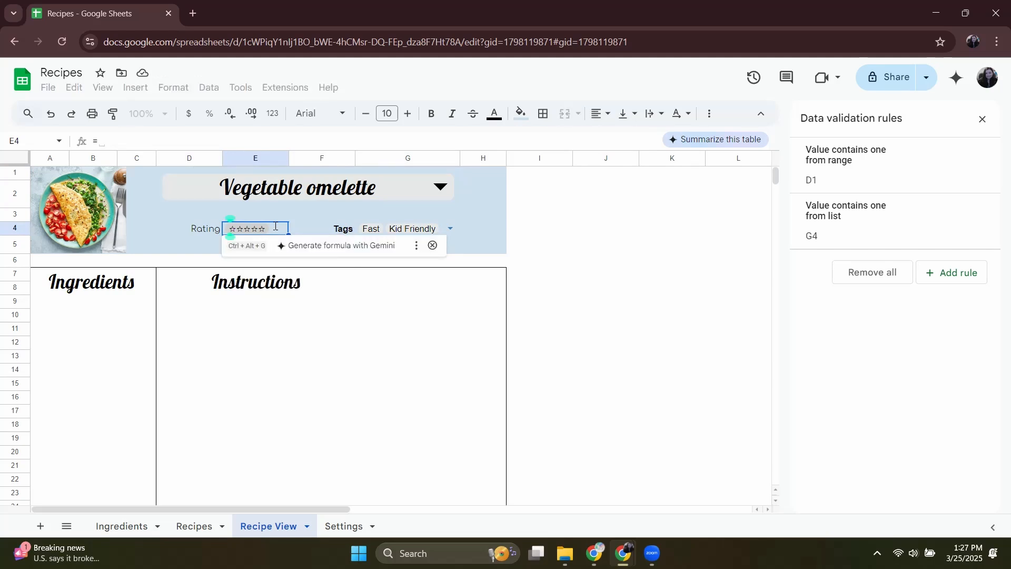
pyautogui.write('Filter')
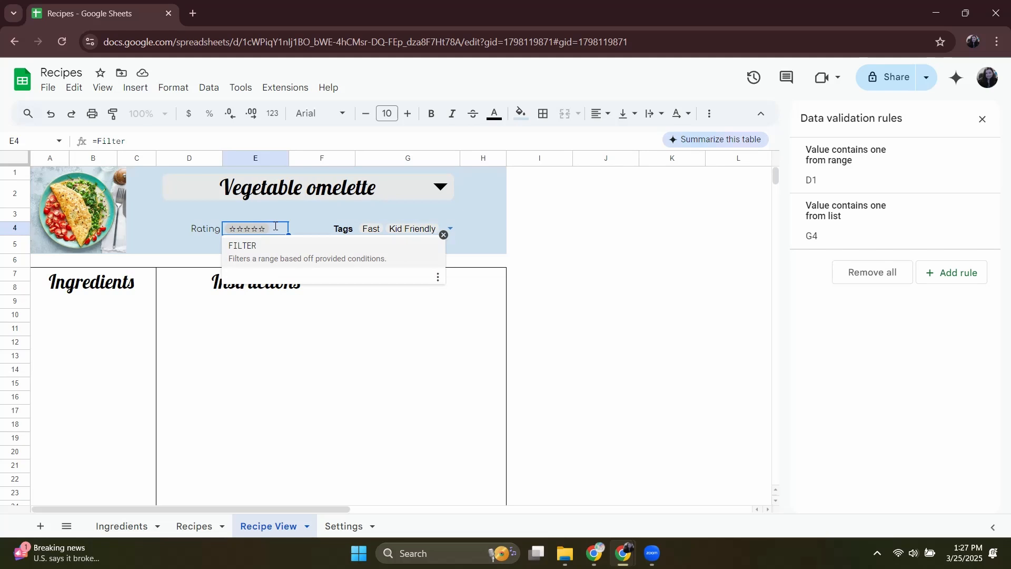
pyautogui.write('(R')
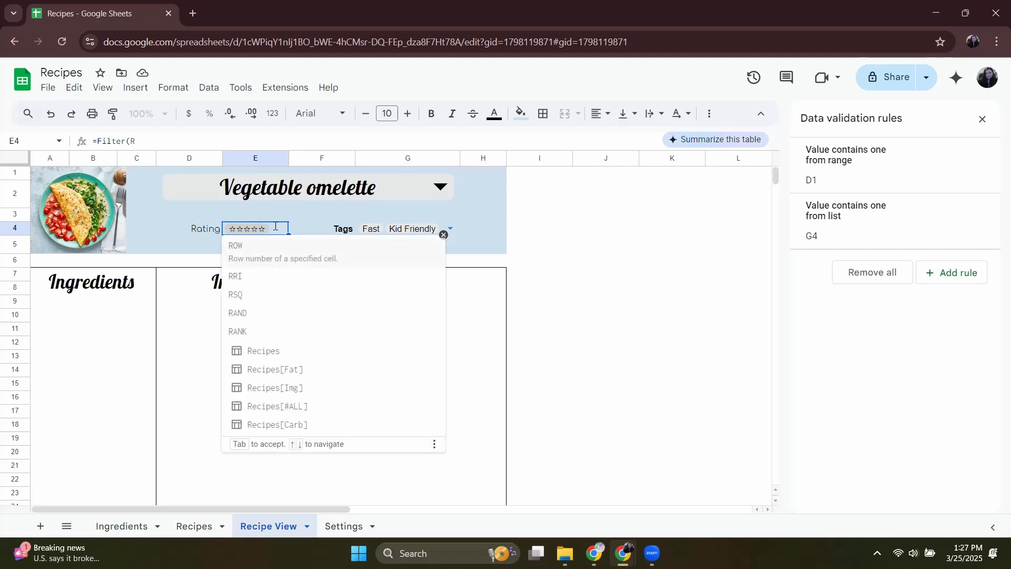
pyautogui.write('ecipes')
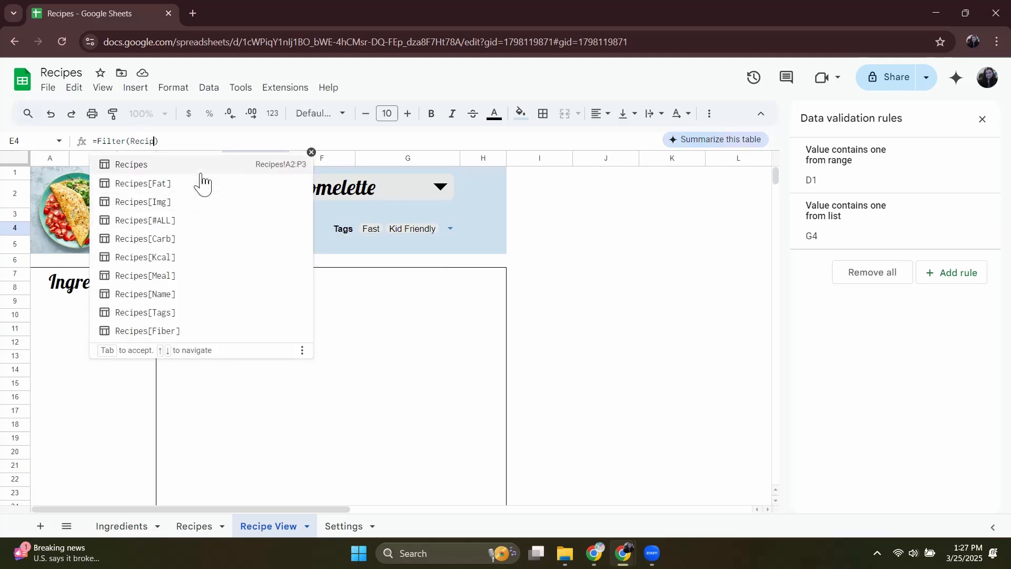
pyautogui.write('[')
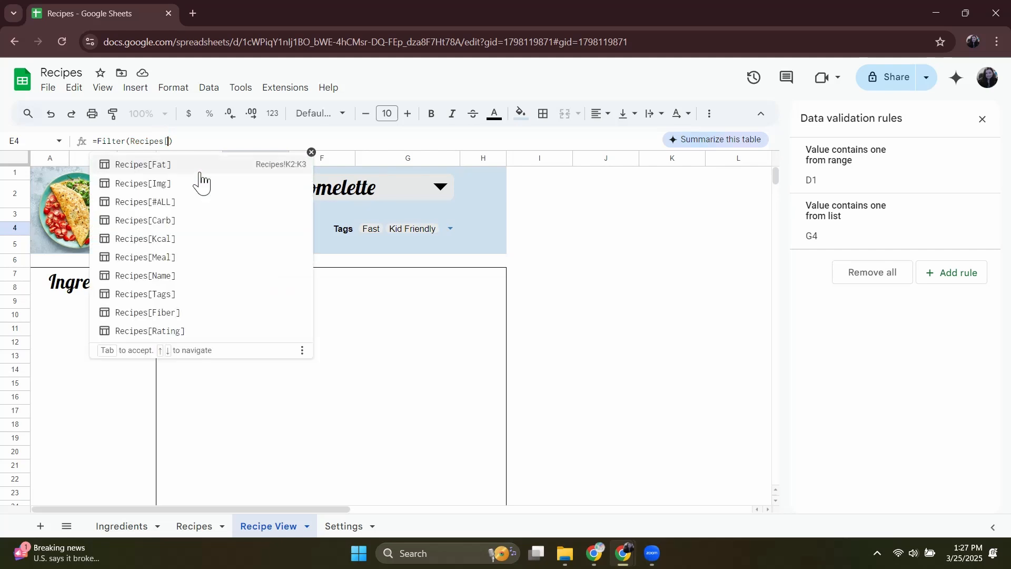
pyautogui.click(167, 336)
pyautogui.write(', Recipers')
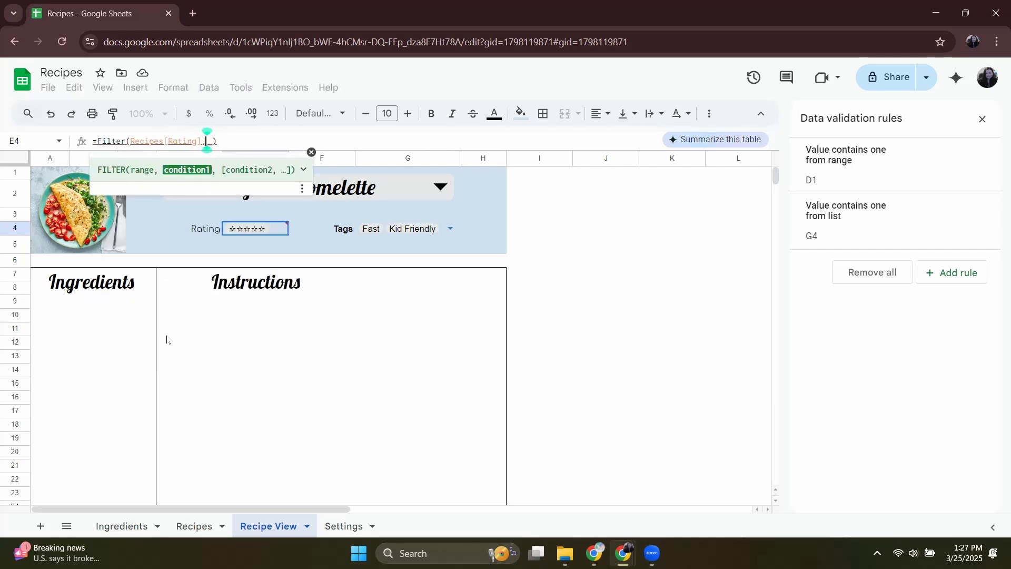
pyautogui.press('BackSpace')
pyautogui.press('BackSpace')
pyautogui.write('s[Name')
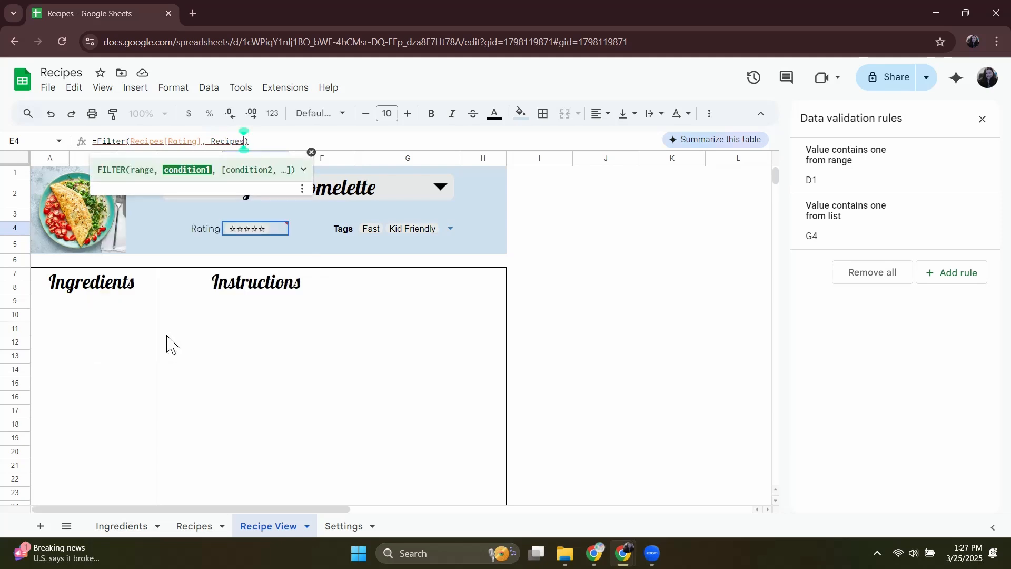
pyautogui.write(']=')
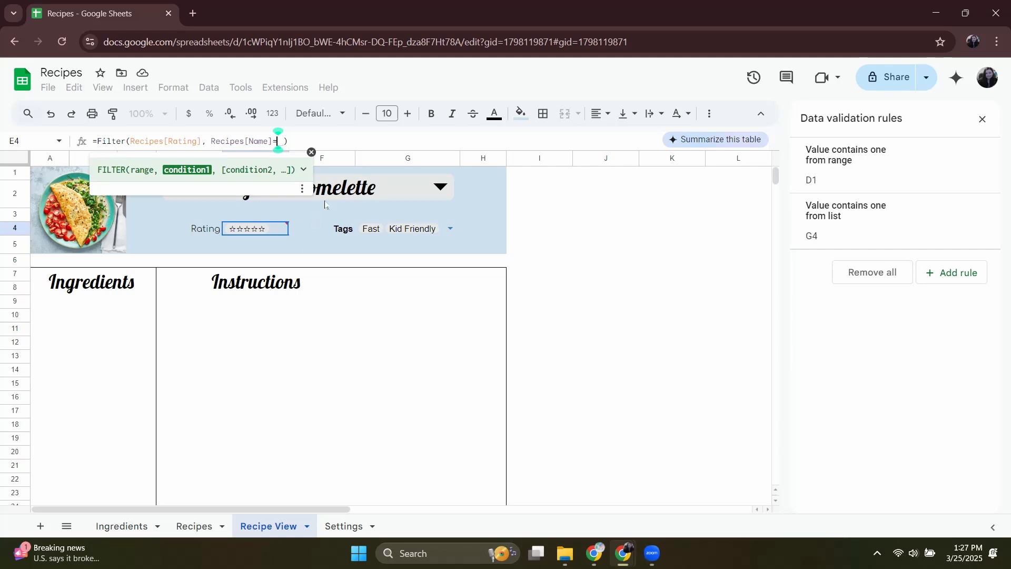
pyautogui.click(353, 195)
pyautogui.press('Return')
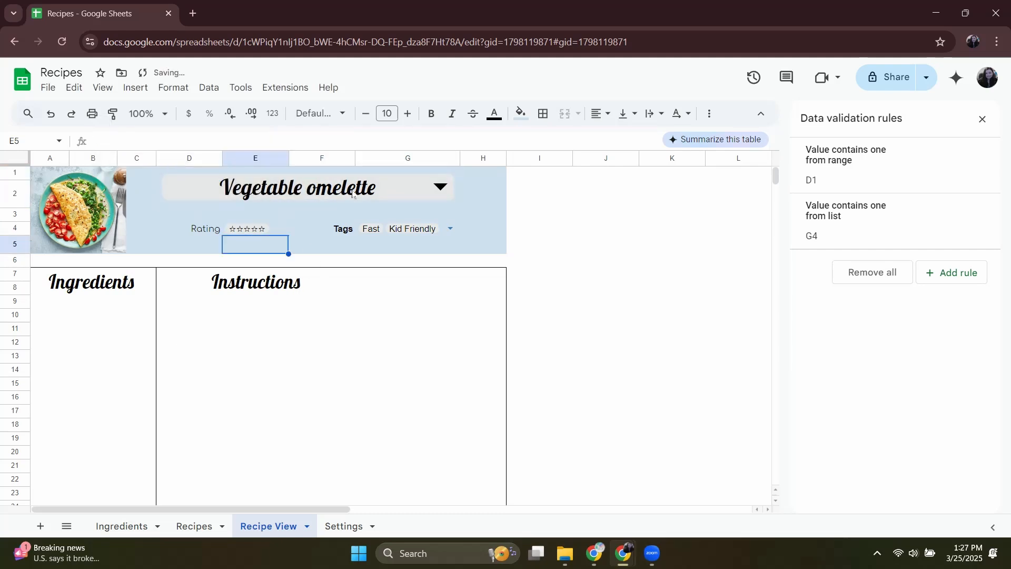
# Unmerge the title cells D1:G2 and name cell D1 RecipeSelect.
pyautogui.click(352, 188)
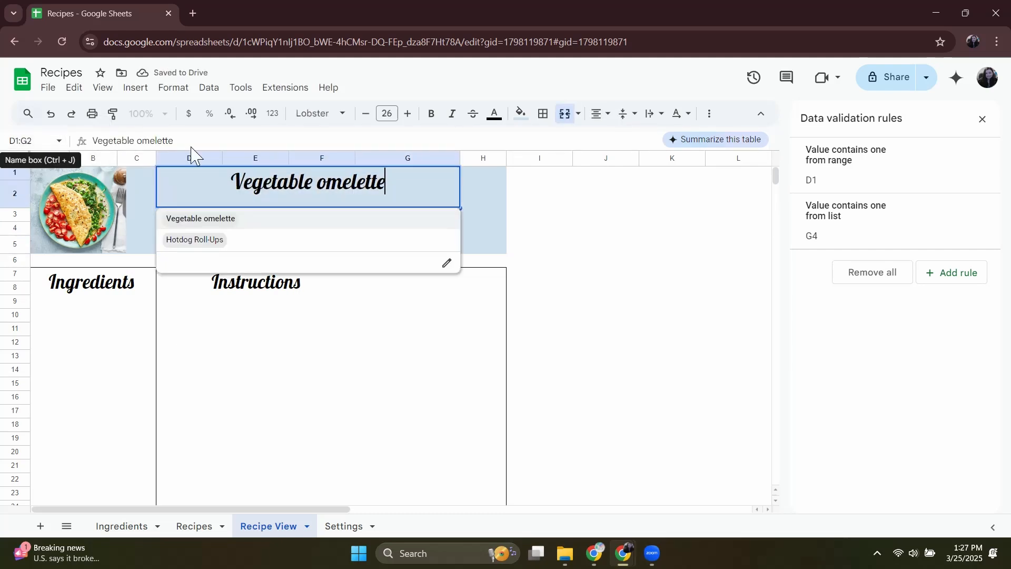
pyautogui.click(79, 149)
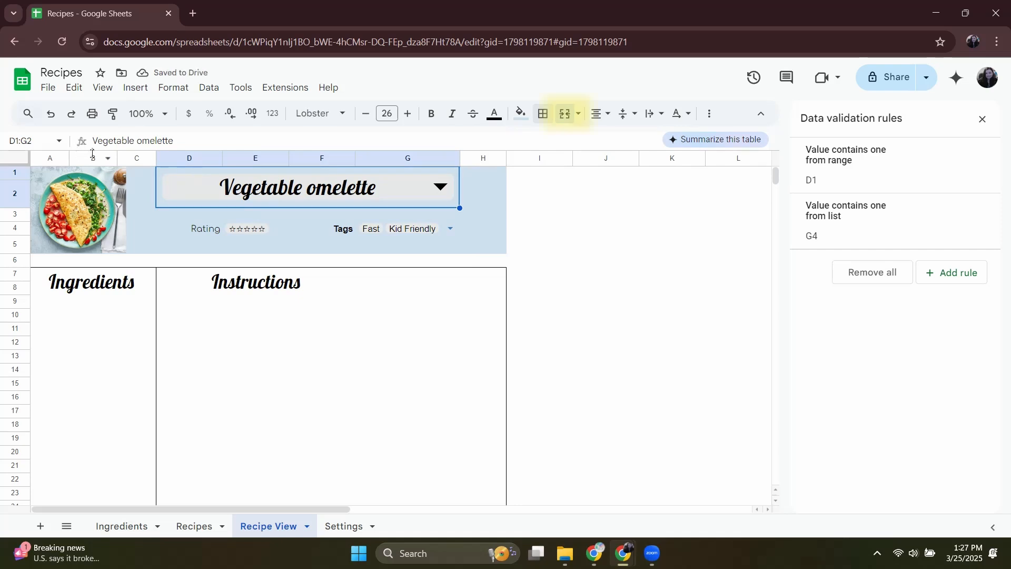
pyautogui.click(572, 117)
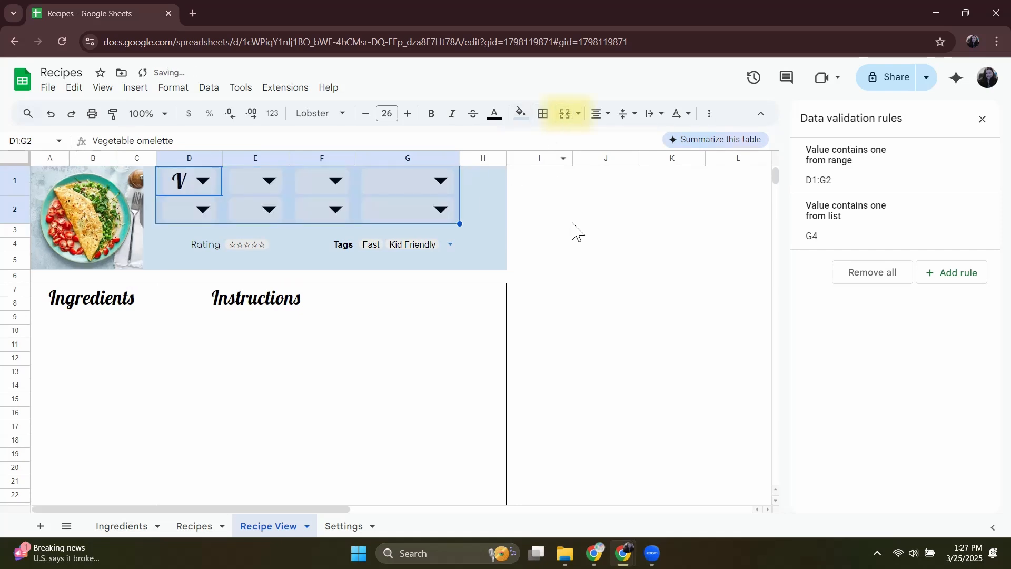
pyautogui.click(715, 277)
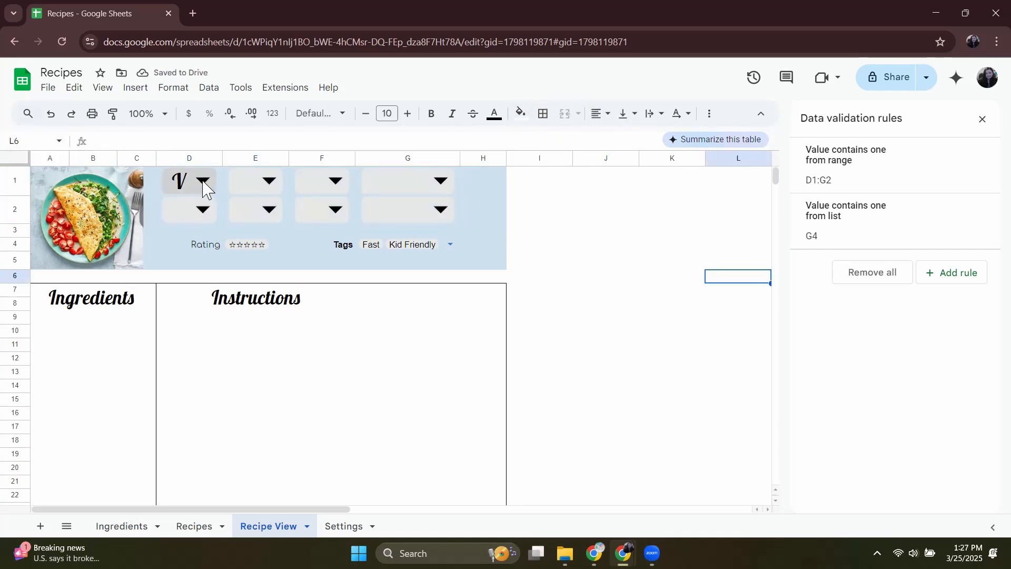
pyautogui.click(203, 181)
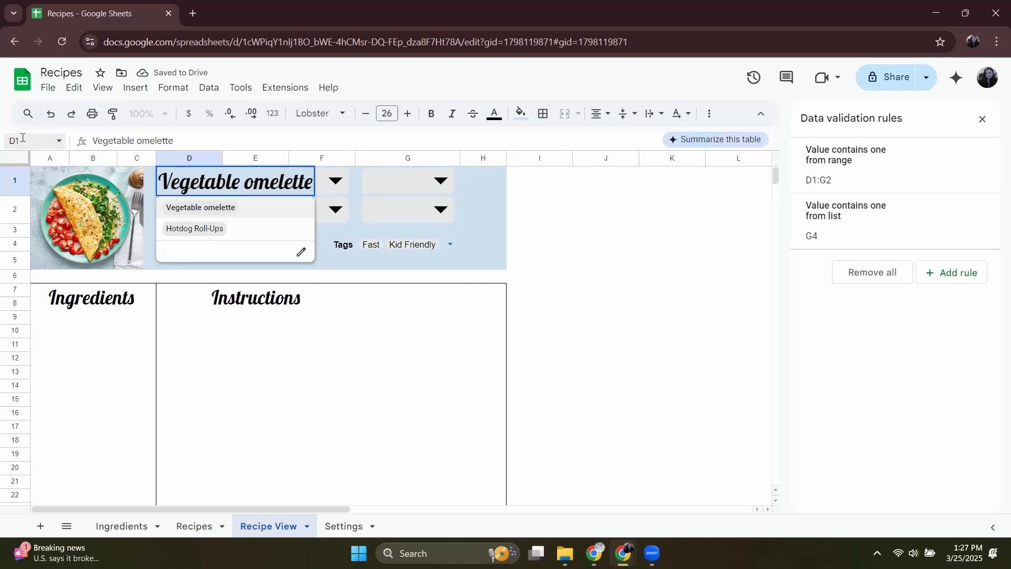
pyautogui.click(45, 140)
pyautogui.write('Rec')
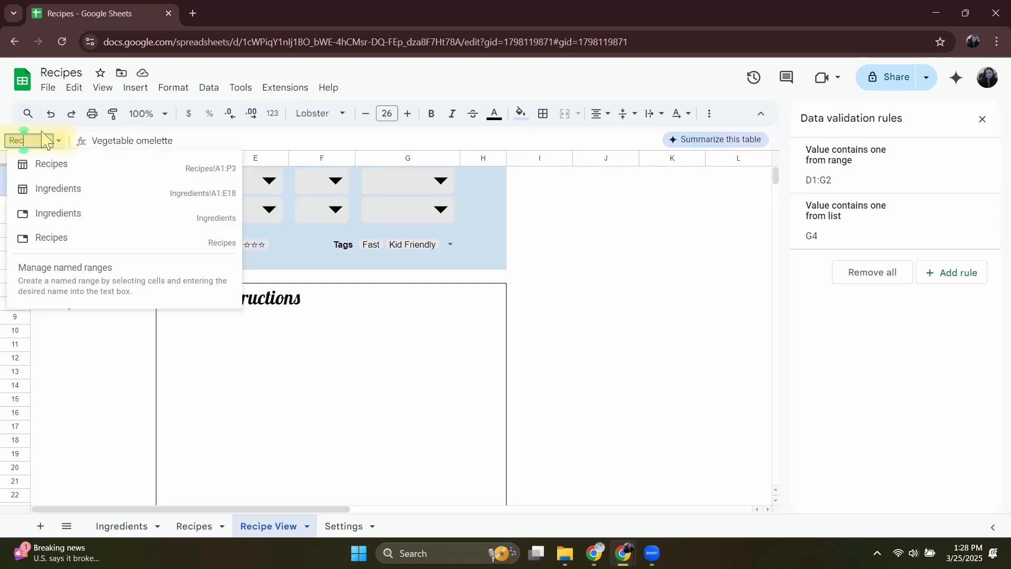
pyautogui.write('ipeSele')
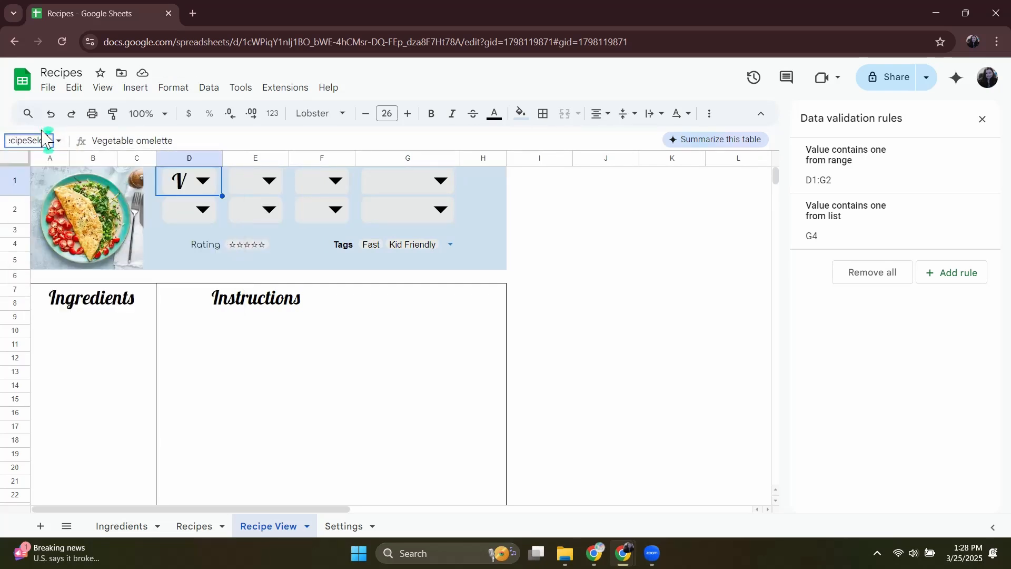
pyautogui.press('Return')
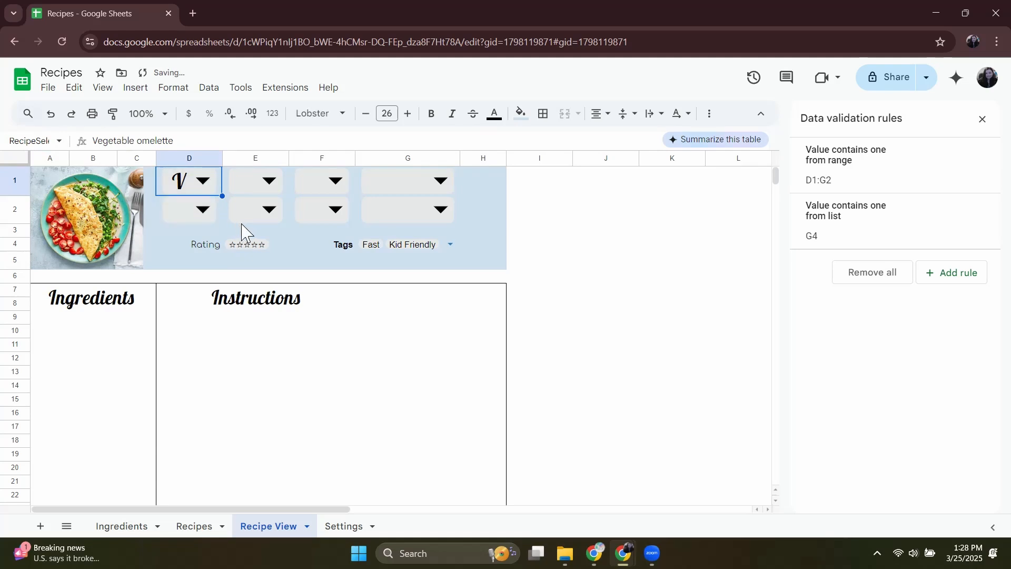
# Merge D1:G2 back into a single title cell.
pyautogui.moveTo(174, 179); pyautogui.dragTo(437, 222)
pyautogui.click(564, 113)
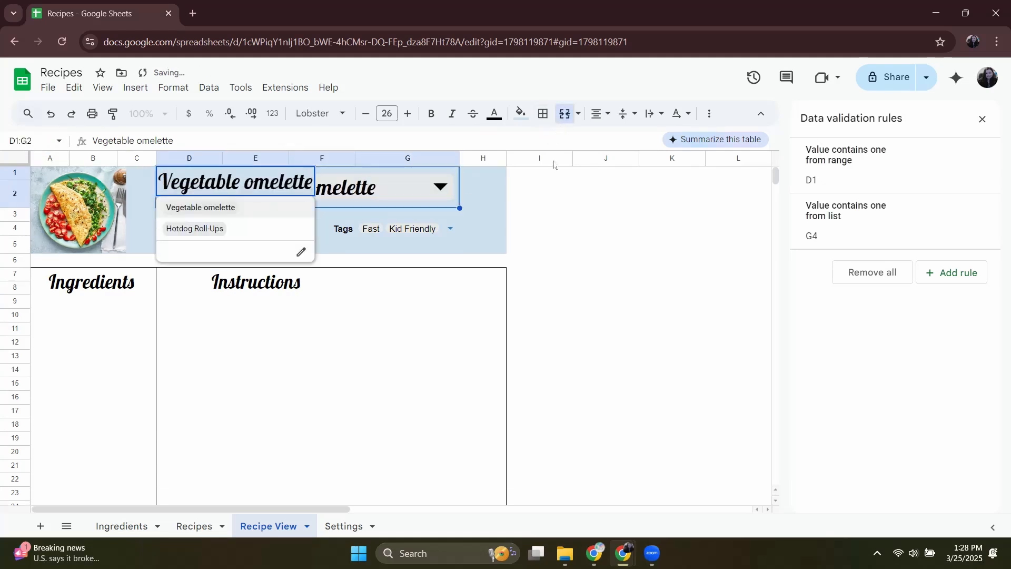
pyautogui.click(576, 279)
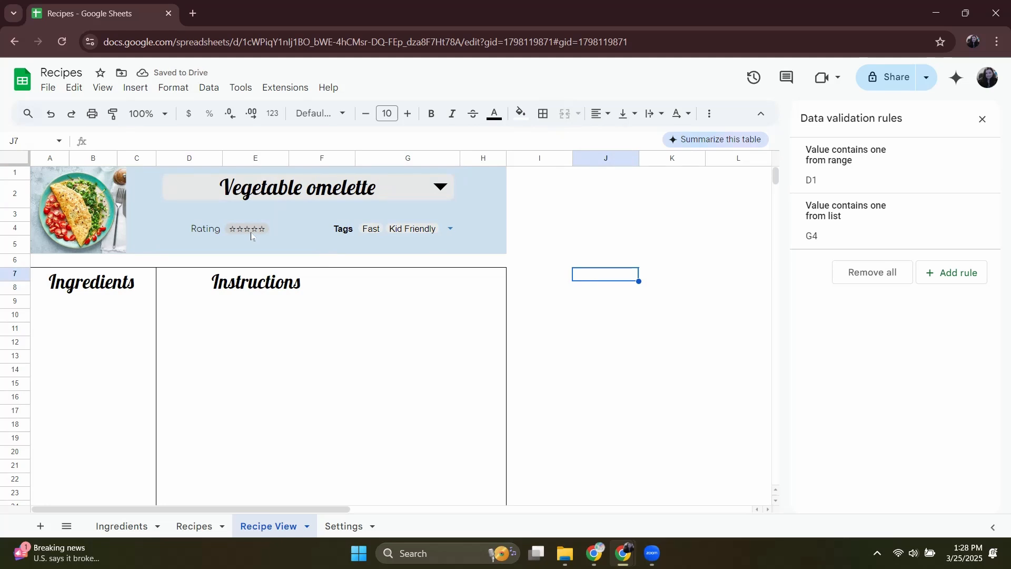
# Replace the tags in cell G4 with the formula =Filter(Recipes[Tags],Recipes[Name]=RecipeSelect).
pyautogui.click(424, 236)
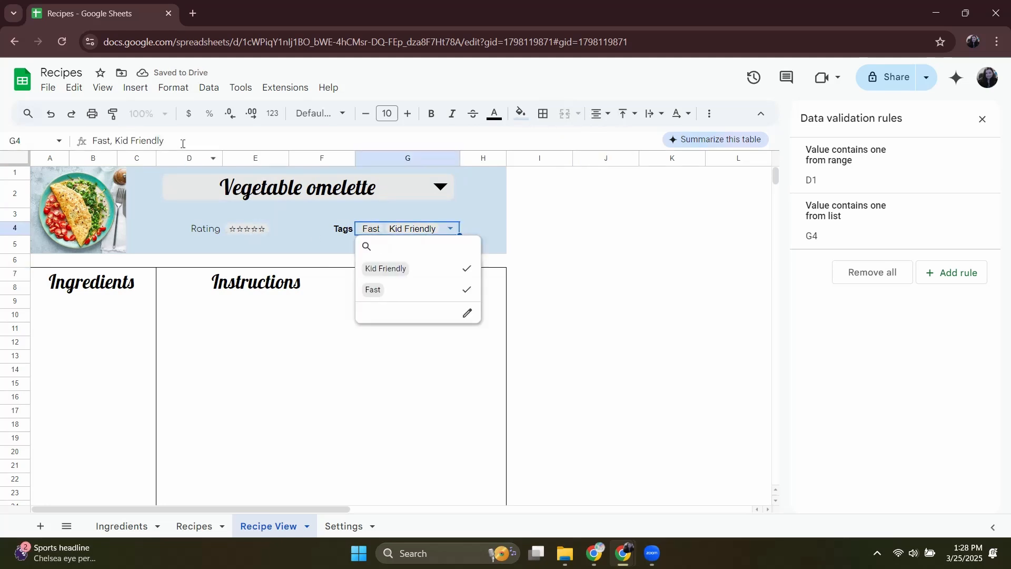
pyautogui.moveTo(164, 141); pyautogui.dragTo(45, 143)
pyautogui.write('=Filter(Recipe')
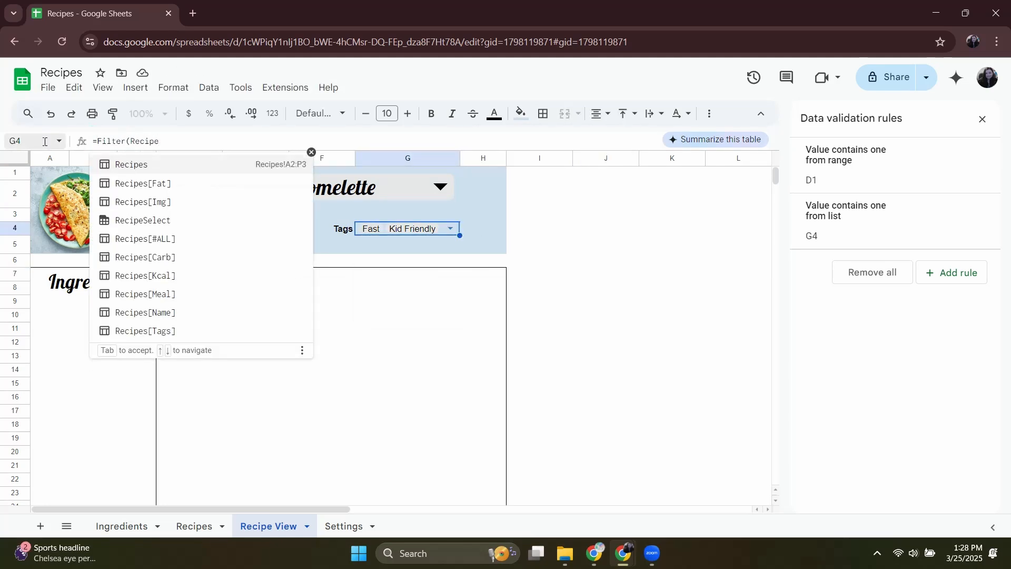
pyautogui.write('s[Tags],Recipes')
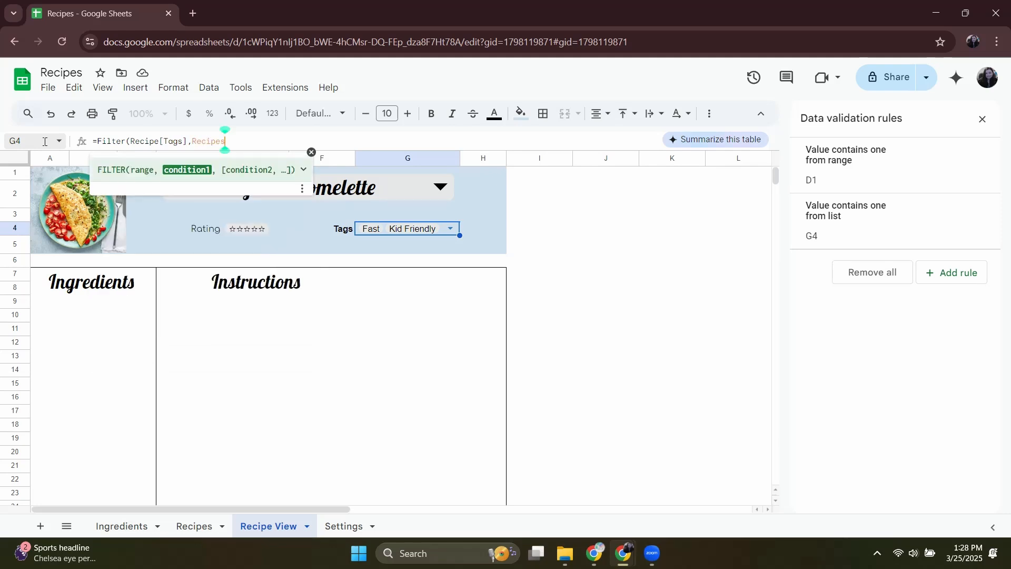
pyautogui.write('[Name]=RecipeSelect')
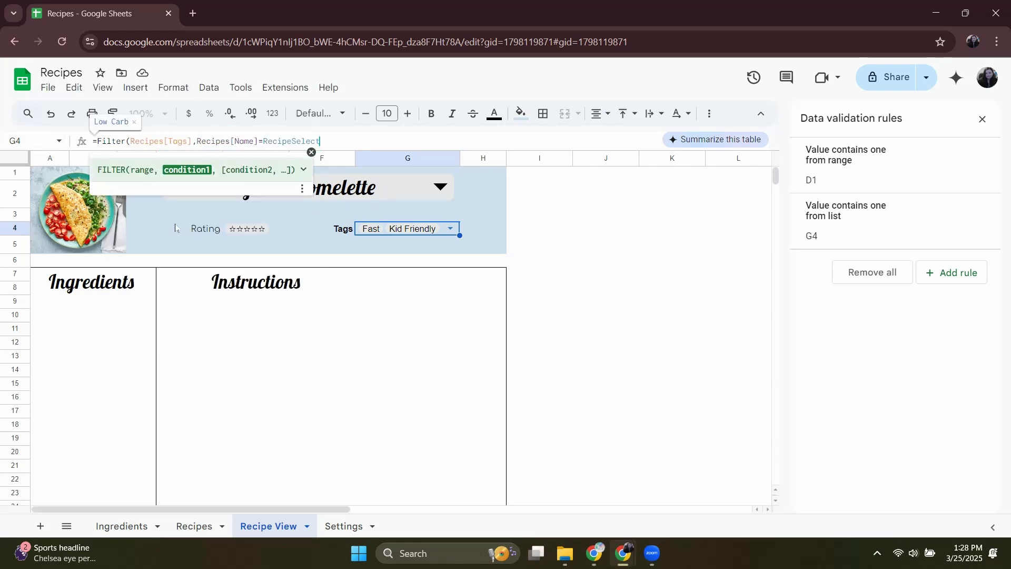
pyautogui.press('Return')
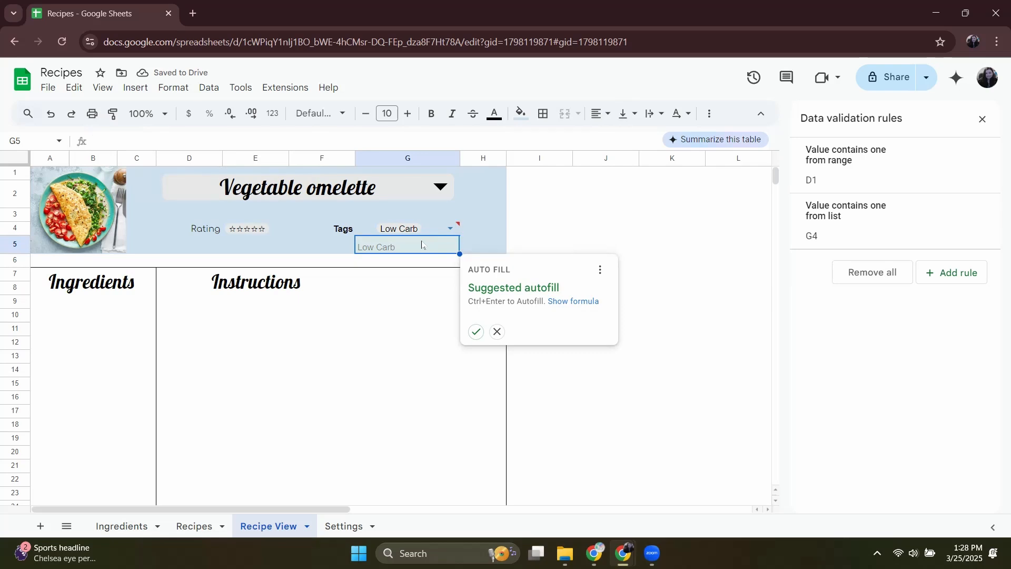
# Try removing the dropdown rule from the Tags cell G4 and undo the removal.
pyautogui.click(437, 231)
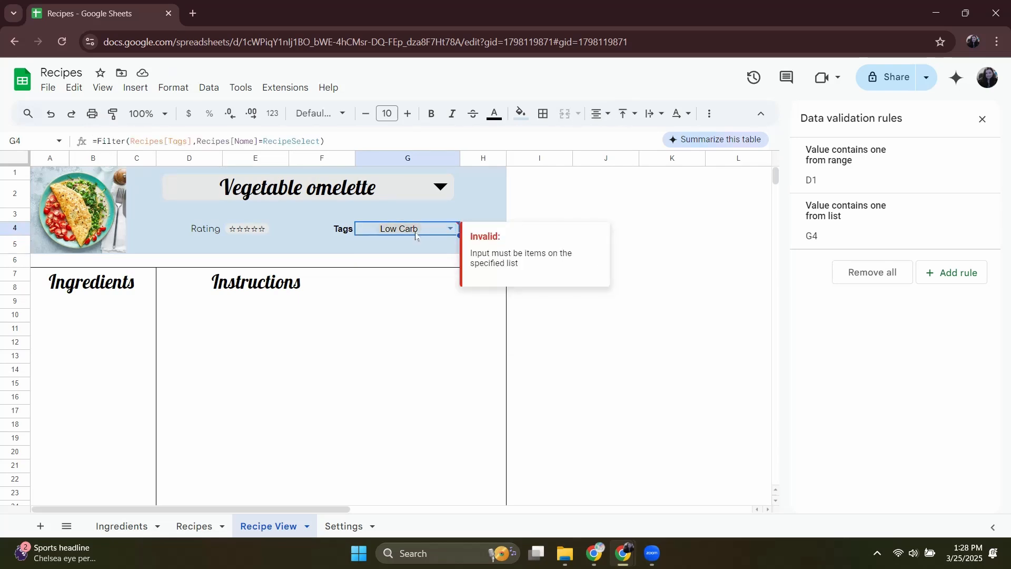
pyautogui.click(866, 176)
pyautogui.click(864, 499)
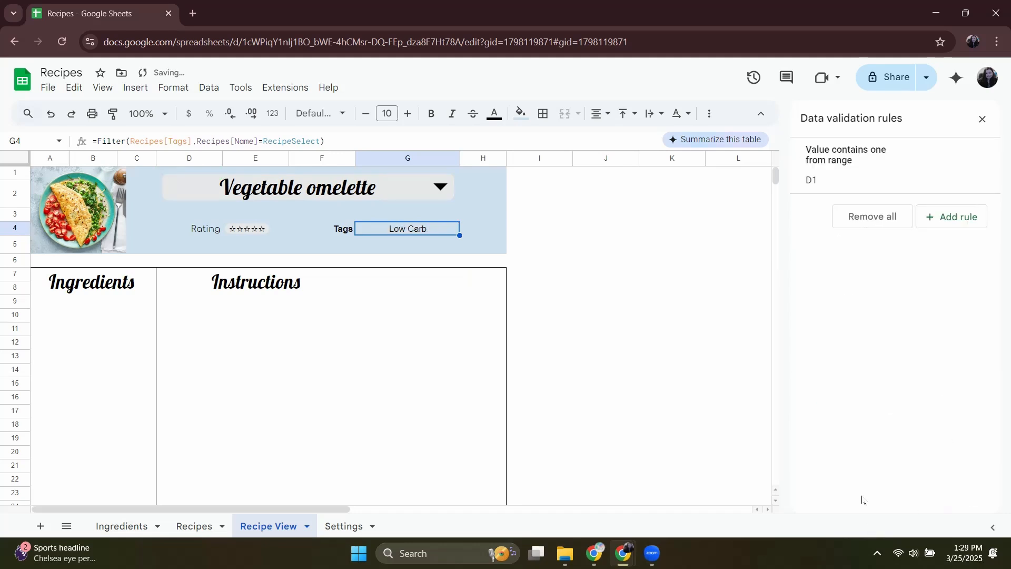
pyautogui.click(542, 301)
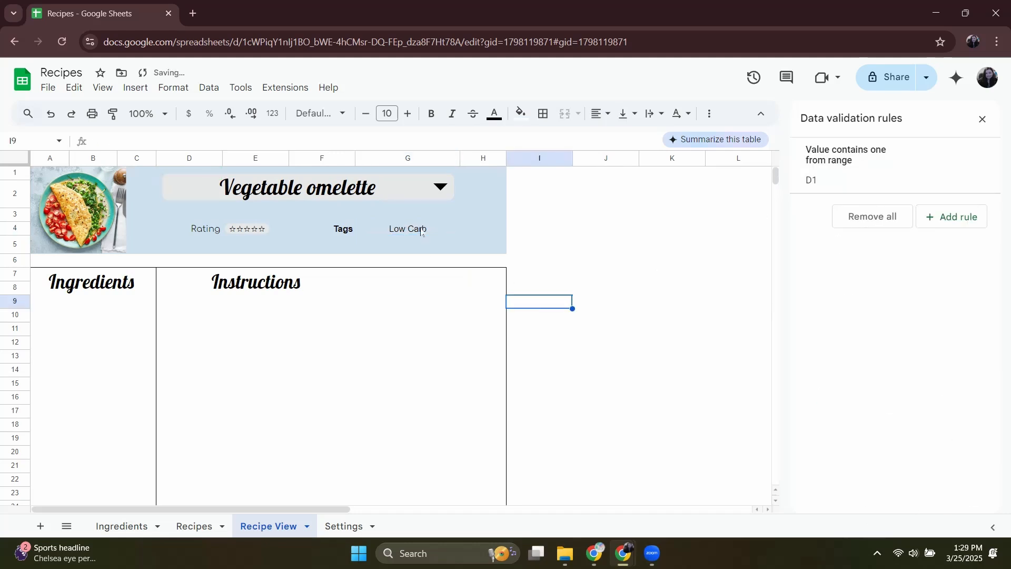
pyautogui.click(421, 230)
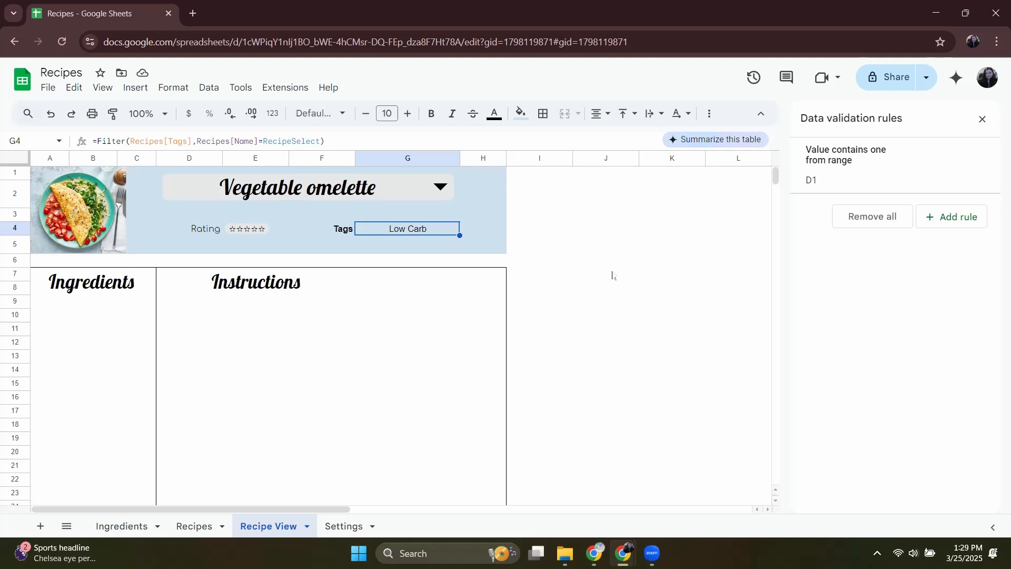
pyautogui.hotkey('ctrl', 'z')
# Change the criteria of the Tags dropdown rule for G4 to Dropdown (from a range).
pyautogui.click(847, 233)
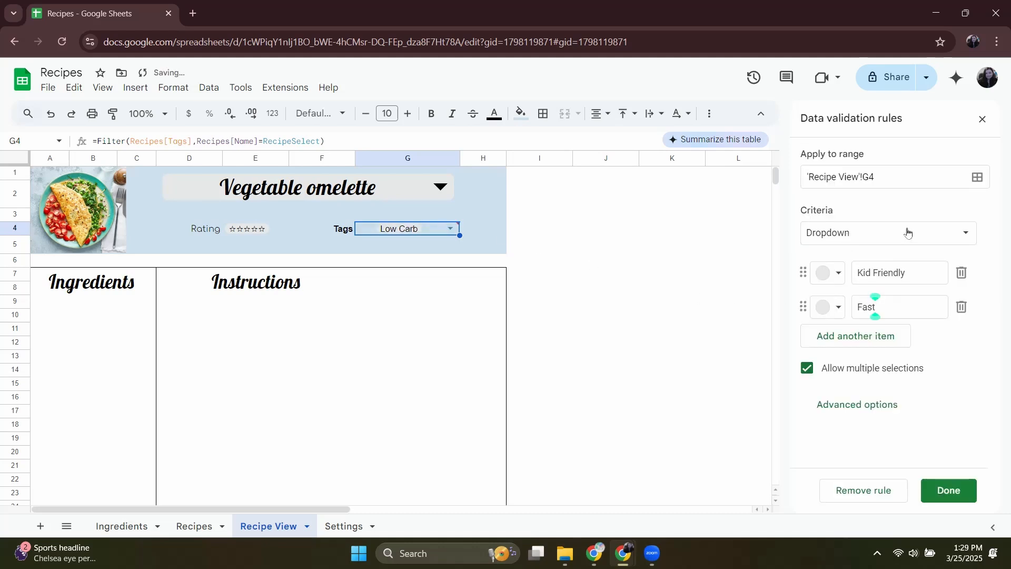
pyautogui.click(922, 242)
pyautogui.click(921, 254)
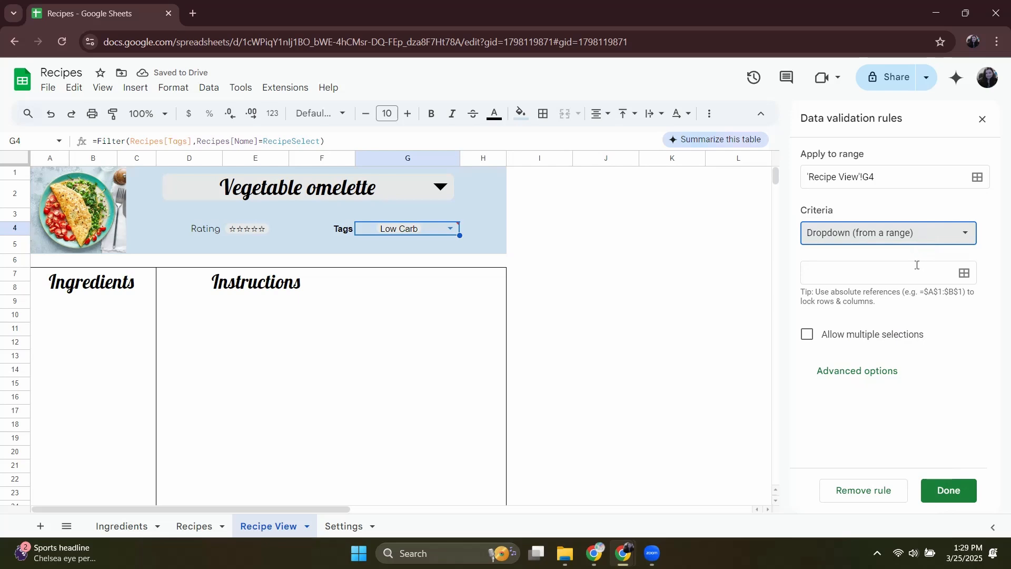
pyautogui.click(915, 264)
# Convert the Tags, Meal and Protien Type lists in B1:D10 of the Settings sheet to a table.
pyautogui.click(343, 526)
pyautogui.moveTo(129, 174); pyautogui.dragTo(165, 314)
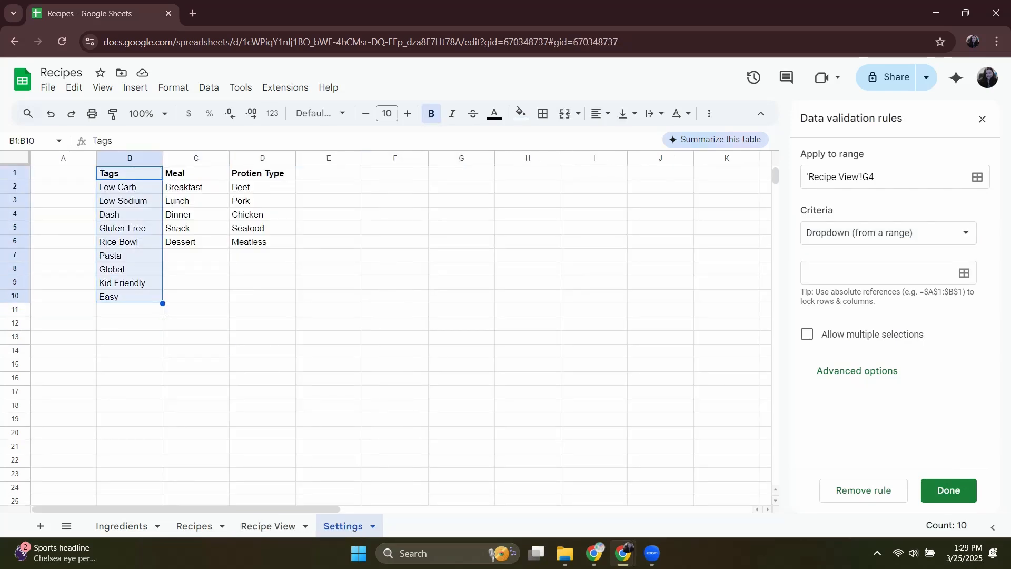
pyautogui.moveTo(129, 173); pyautogui.dragTo(266, 295)
pyautogui.rightClick(212, 240)
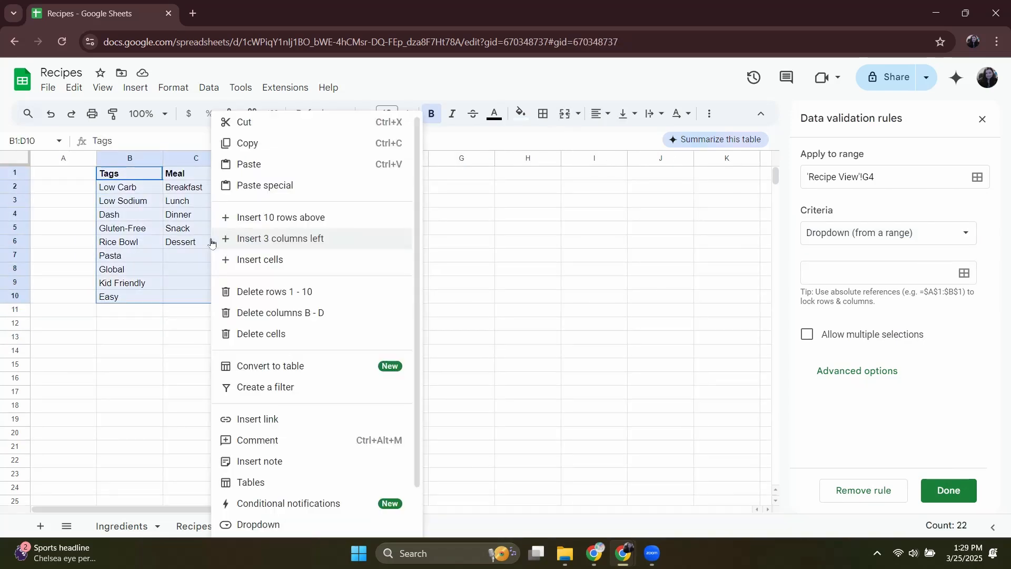
pyautogui.click(296, 371)
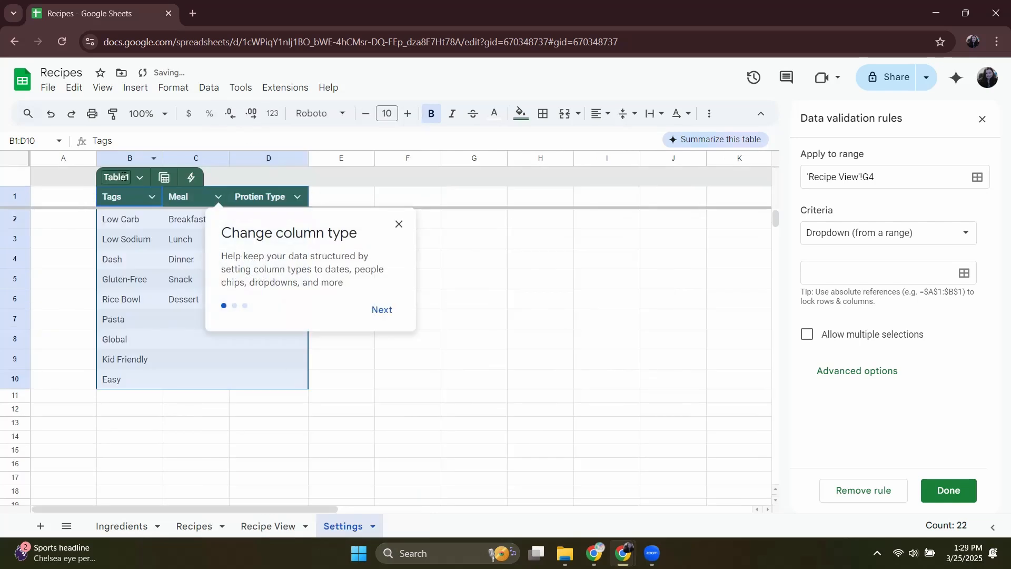
# Name the new table on the Settings sheet Settings and return to the Recipe View sheet.
pyautogui.write('Settings')
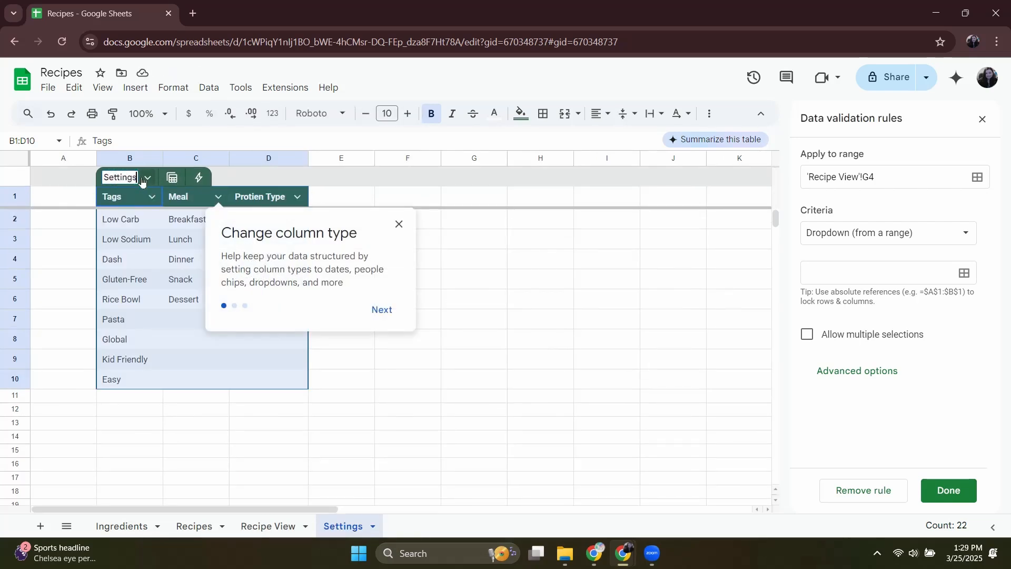
pyautogui.press('Return')
pyautogui.click(279, 526)
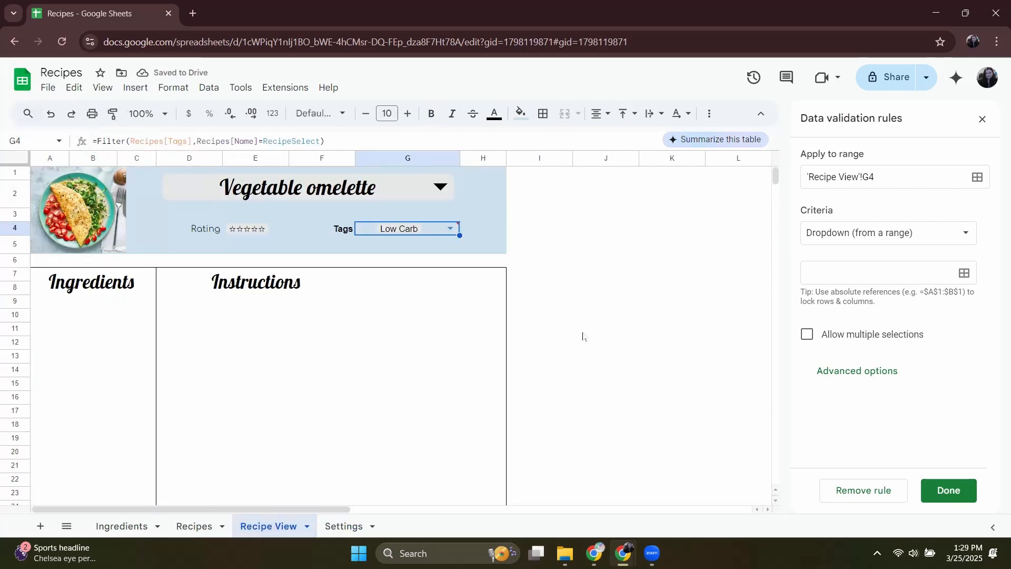
# Source the Tags dropdown in G4 from the Tags column of the Settings table and allow multiple selections.
pyautogui.click(879, 272)
pyautogui.write('Se')
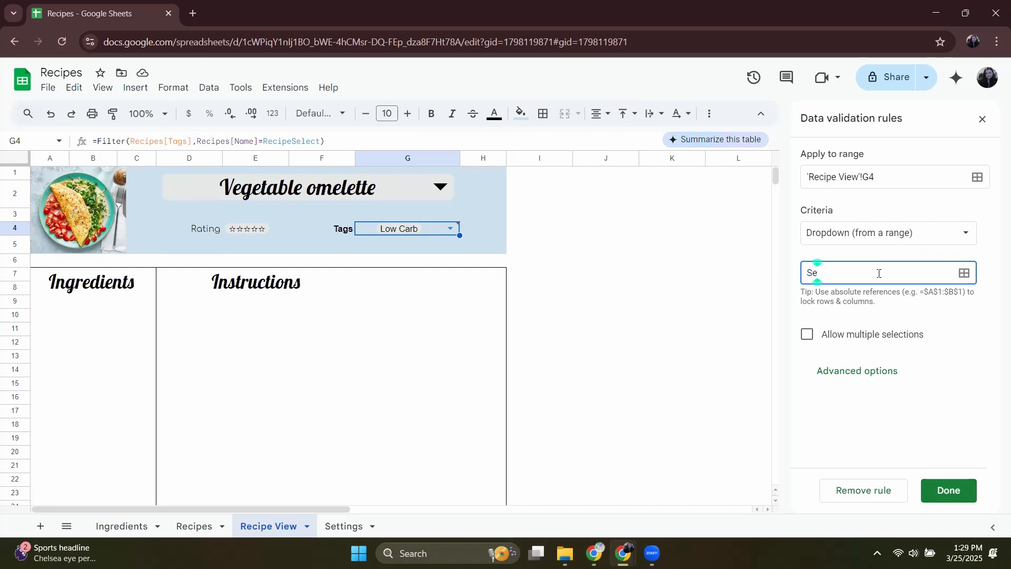
pyautogui.write('ttings[T')
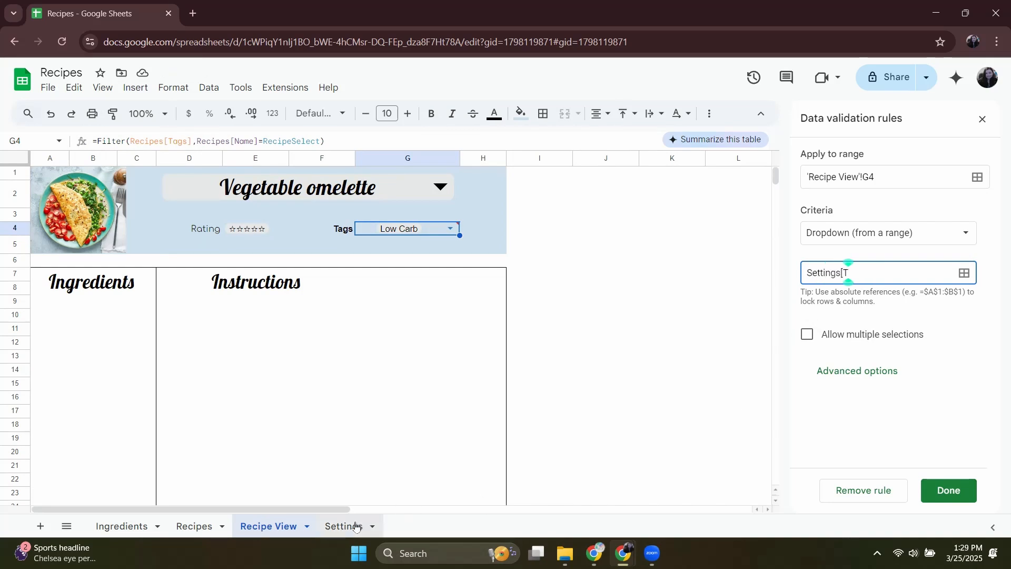
pyautogui.write('ags]')
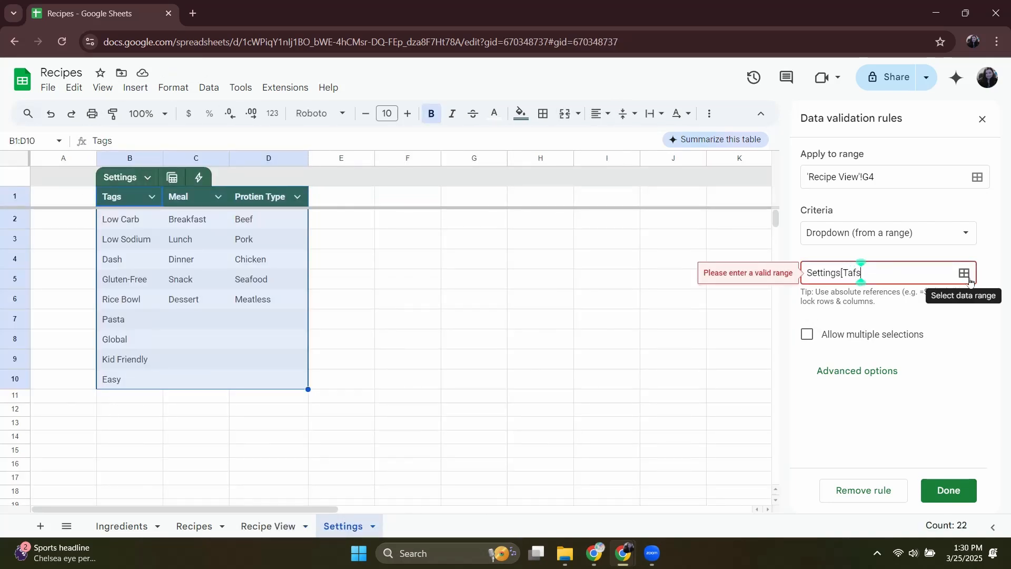
pyautogui.scroll(-5, 895, 369)
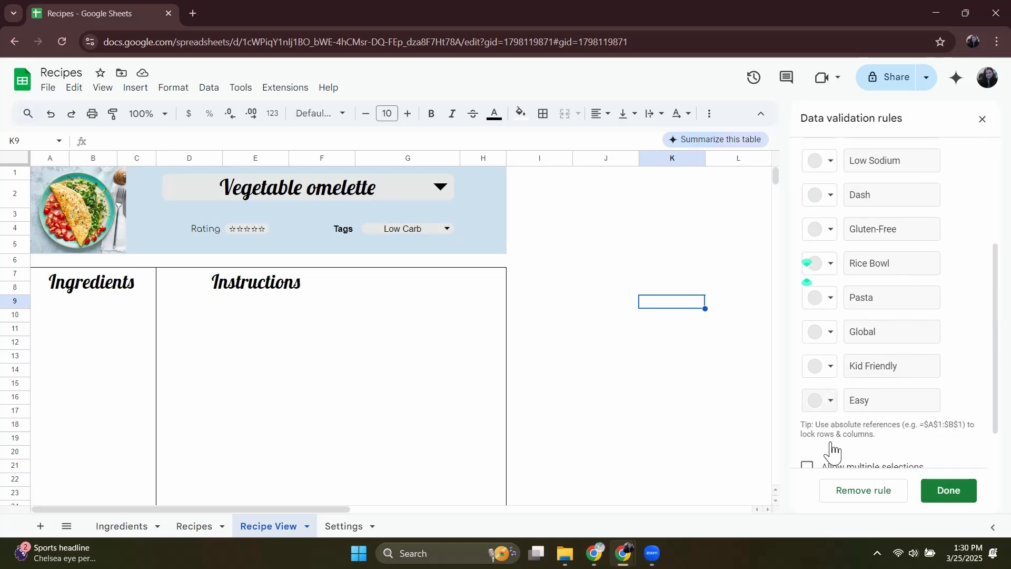
pyautogui.click(807, 414)
pyautogui.click(428, 221)
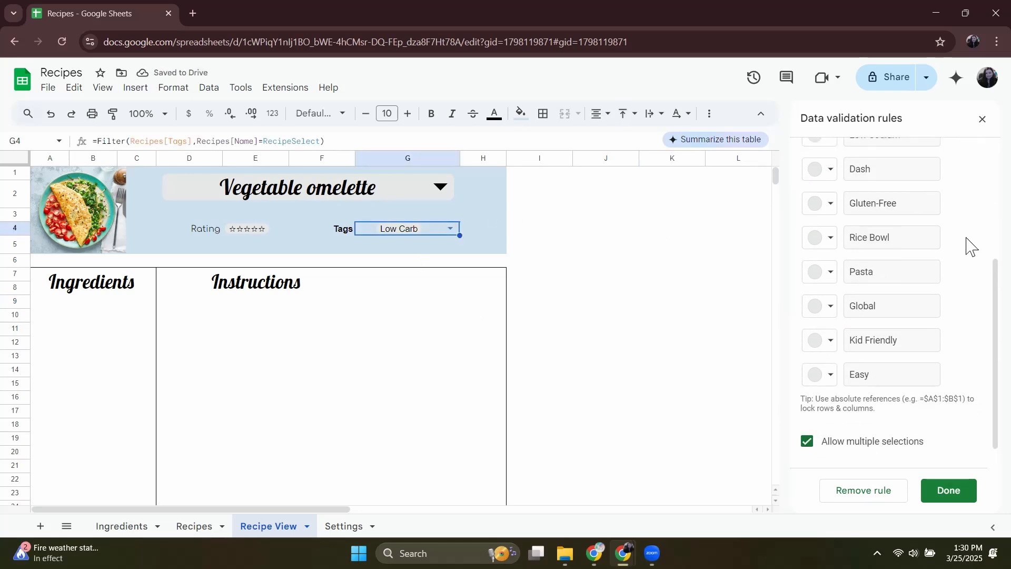
pyautogui.scroll(3, 971, 190)
pyautogui.click(981, 123)
# Select Hotdog Roll-Ups in the recipe name dropdown on the Recipe View sheet.
pyautogui.doubleClick(413, 185)
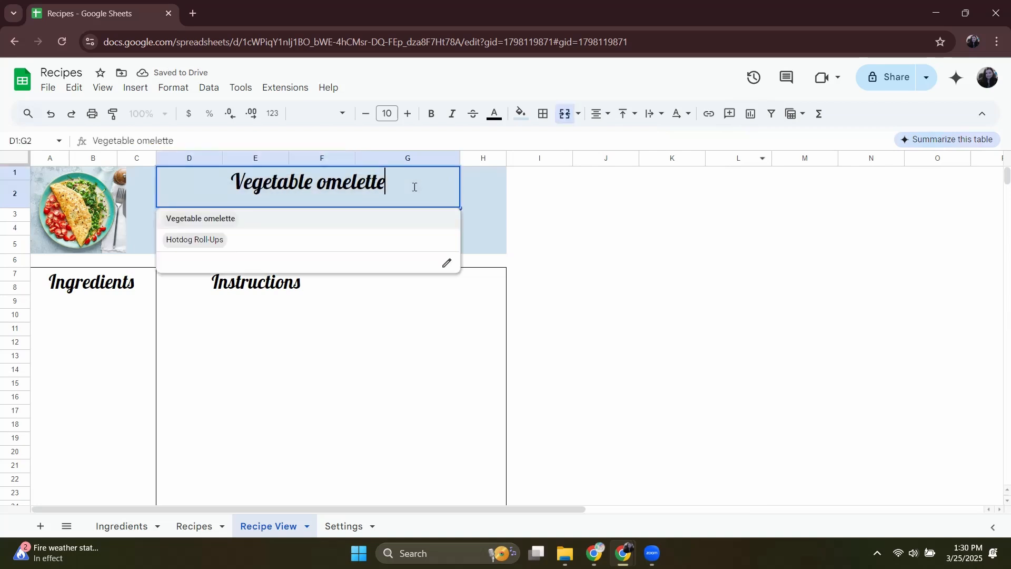
pyautogui.click(316, 245)
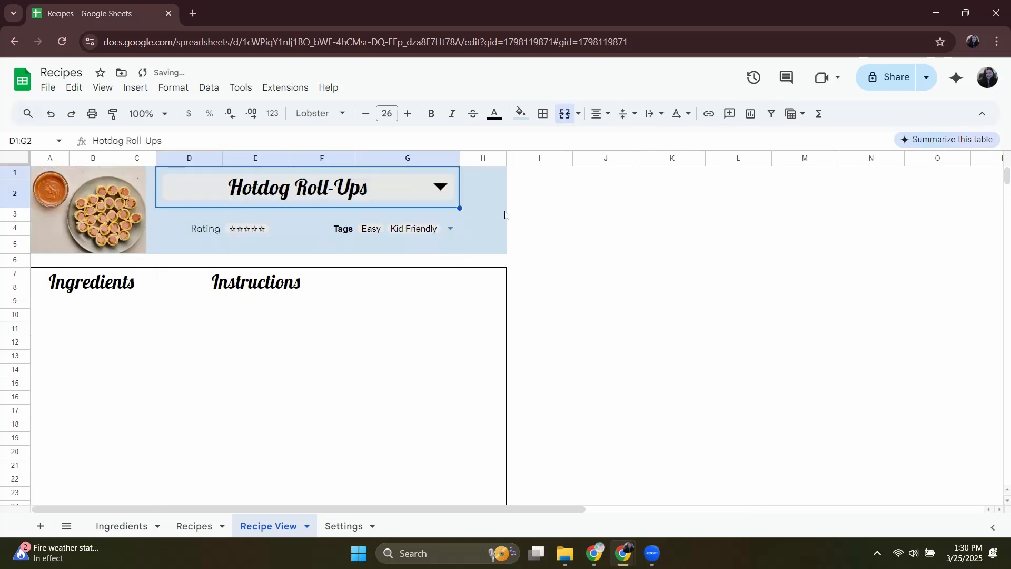
pyautogui.click(531, 241)
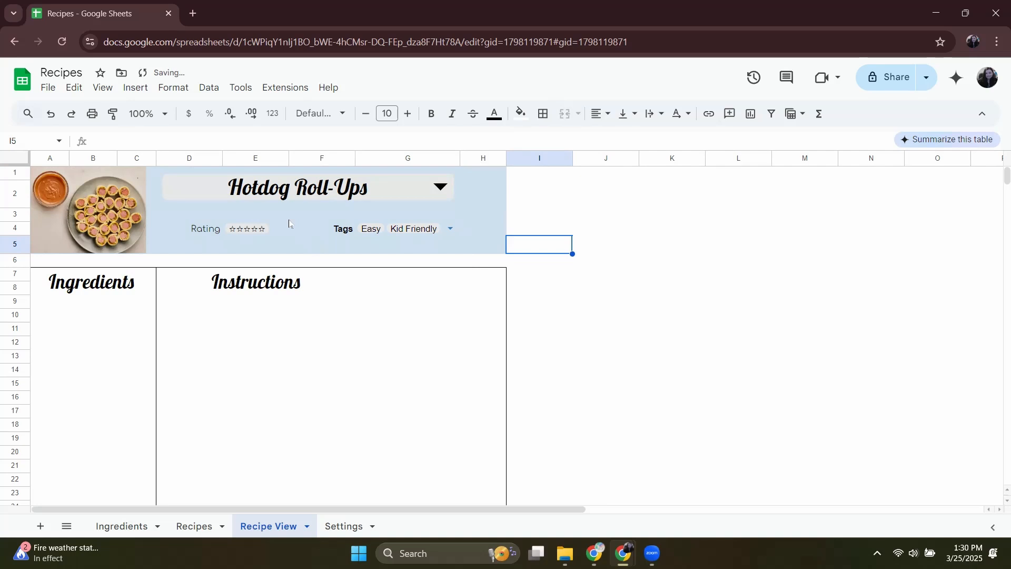
# Enter the formula =filter(Recipes[Instructions],Recipes[Name]=RecipeSelect) in cell D10 below the Instructions heading.
pyautogui.click(213, 316)
pyautogui.write('=')
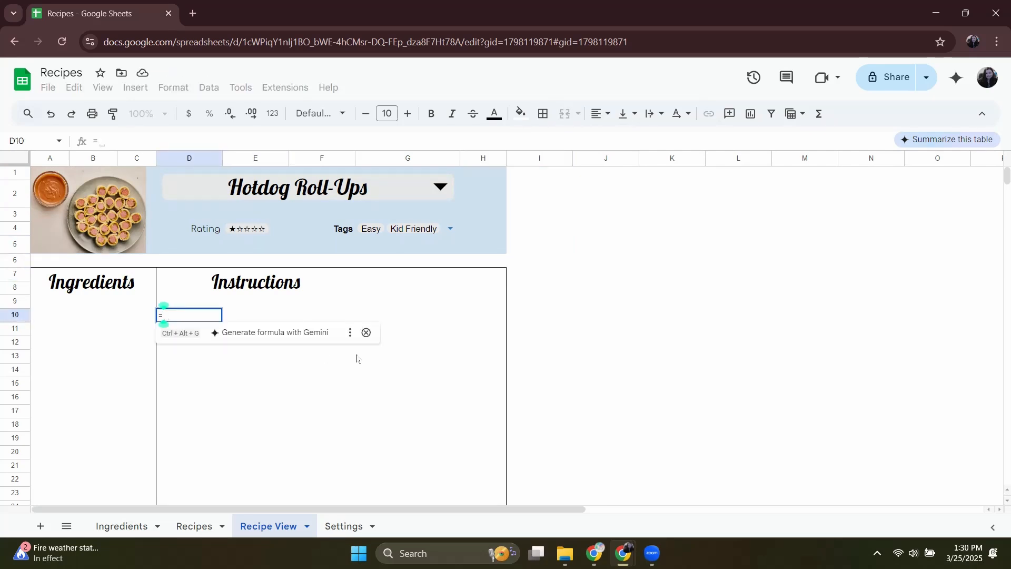
pyautogui.write('Filter(Recipes[I')
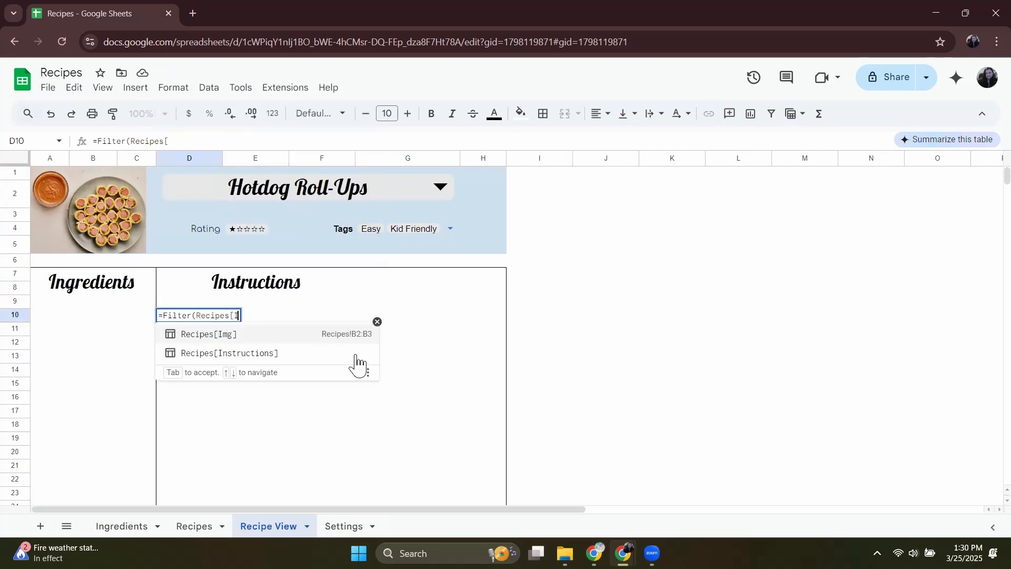
pyautogui.write('nstructions],Recipes[Nam')
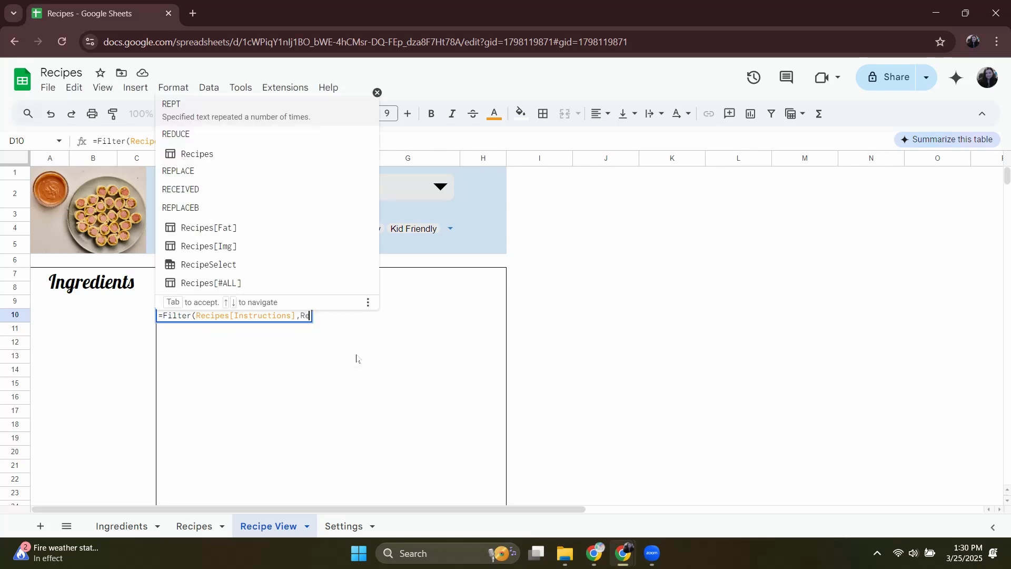
pyautogui.write('Rec')
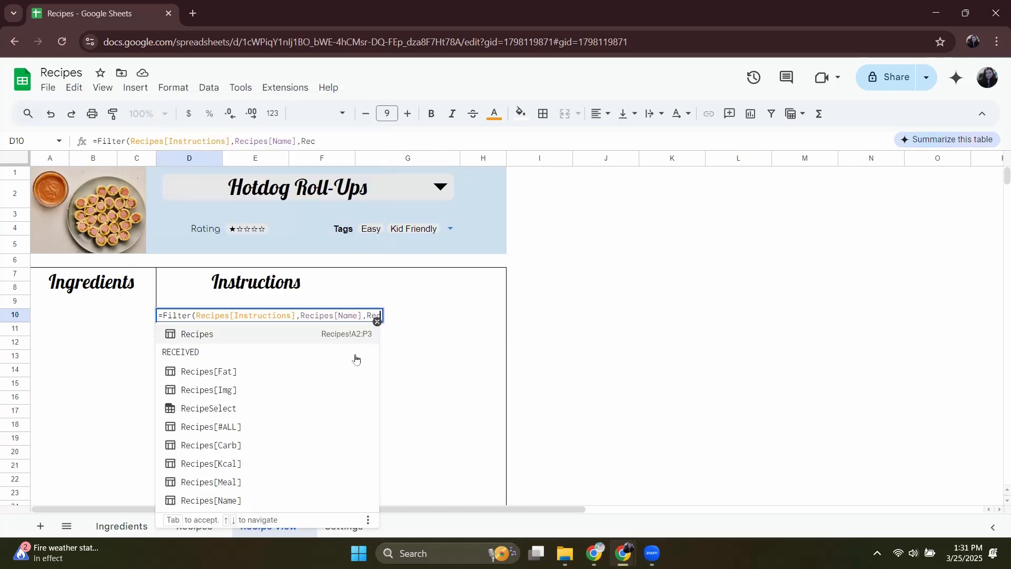
pyautogui.write('ipeSelect)')
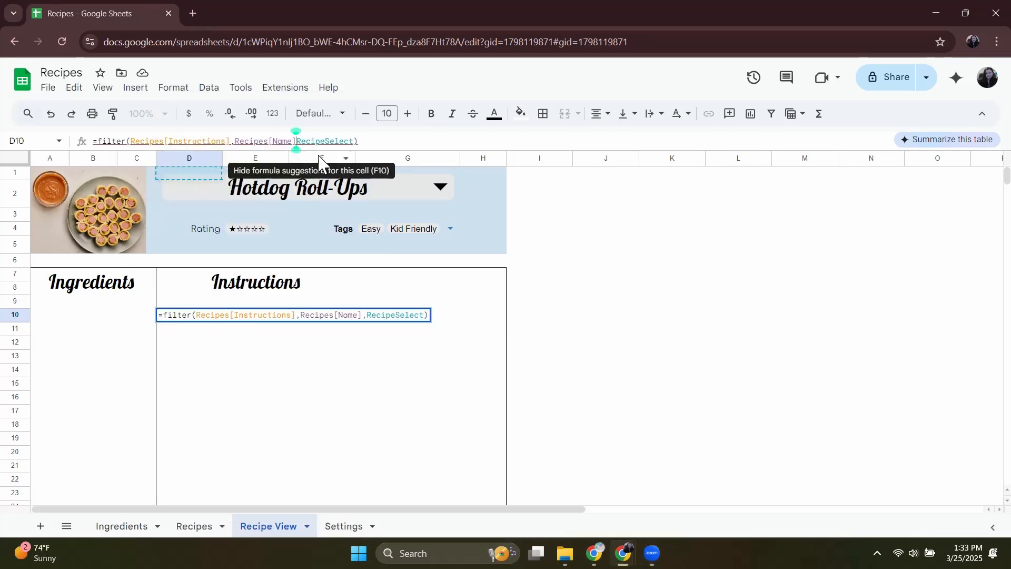
pyautogui.press('Return')
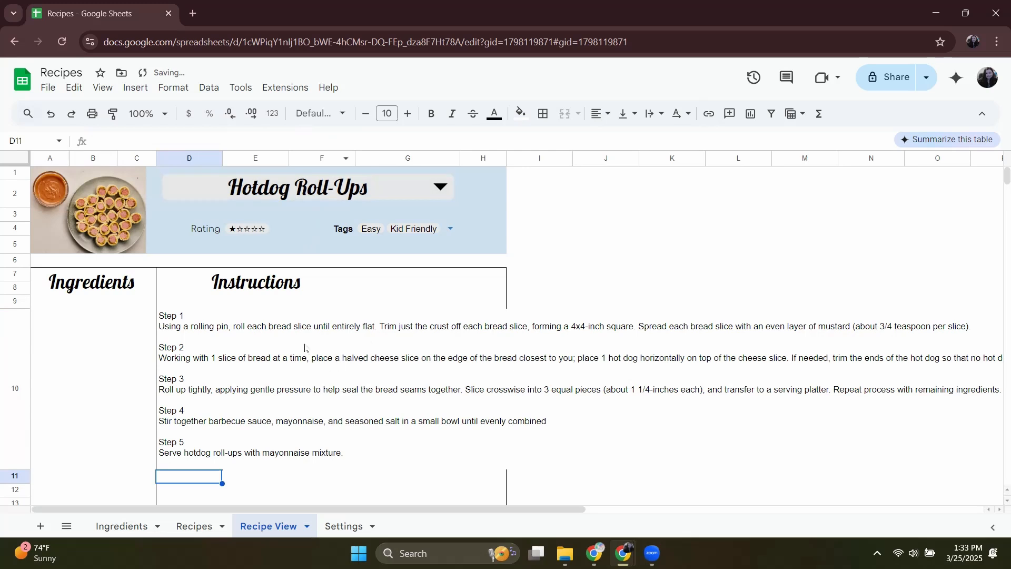
# Move the instructions formula from cell D10 to E10.
pyautogui.press('Up')
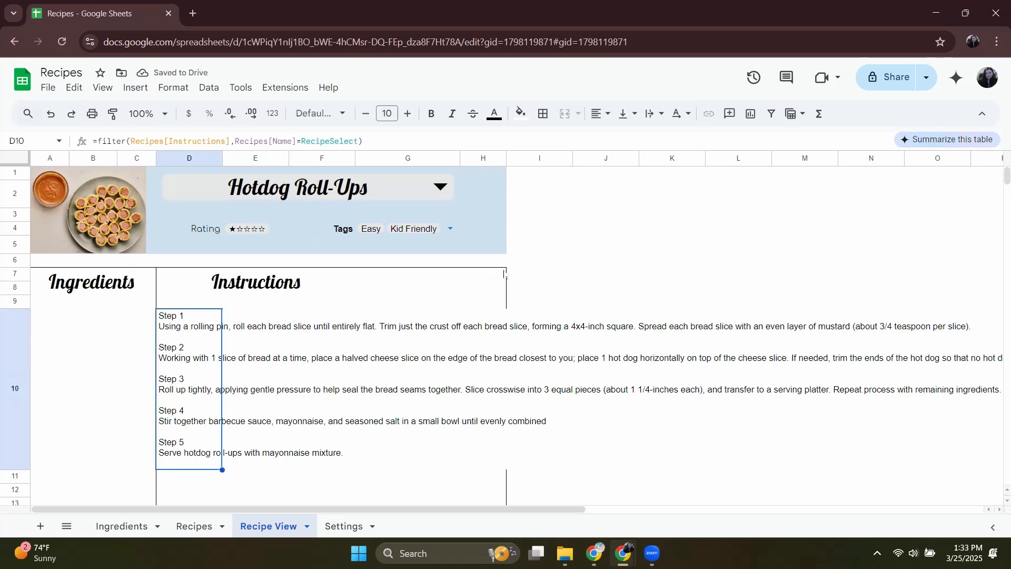
pyautogui.scroll(-3, 208, 212)
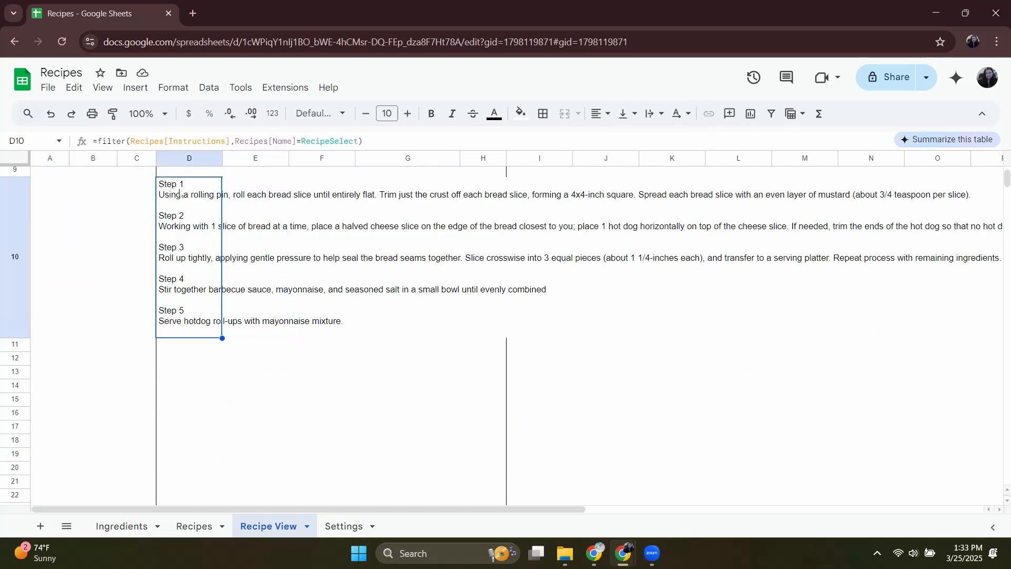
pyautogui.click(241, 177)
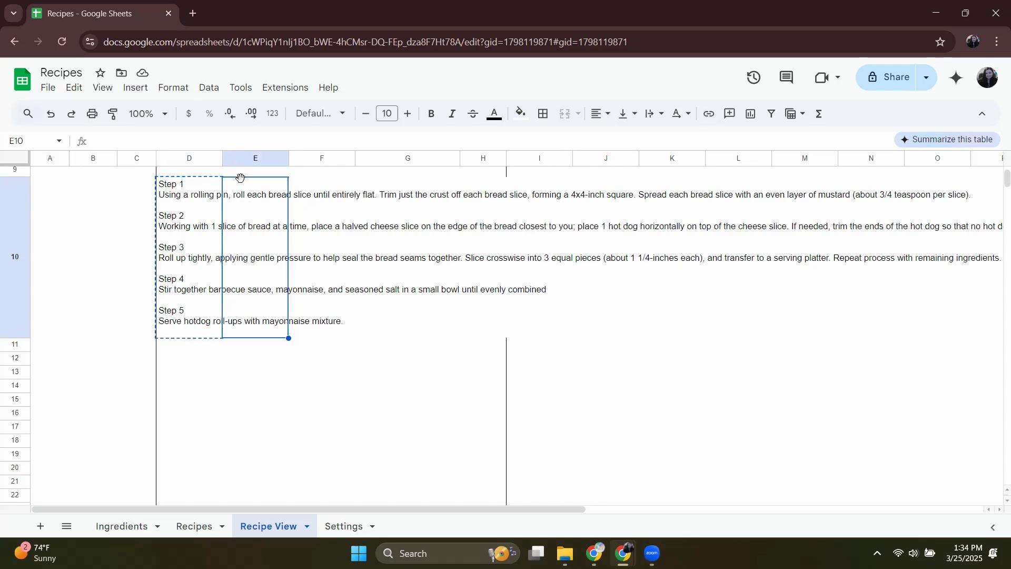
pyautogui.write('=filter(Recipes[Instructions],Recipes[Name]=RecipeSelect)')
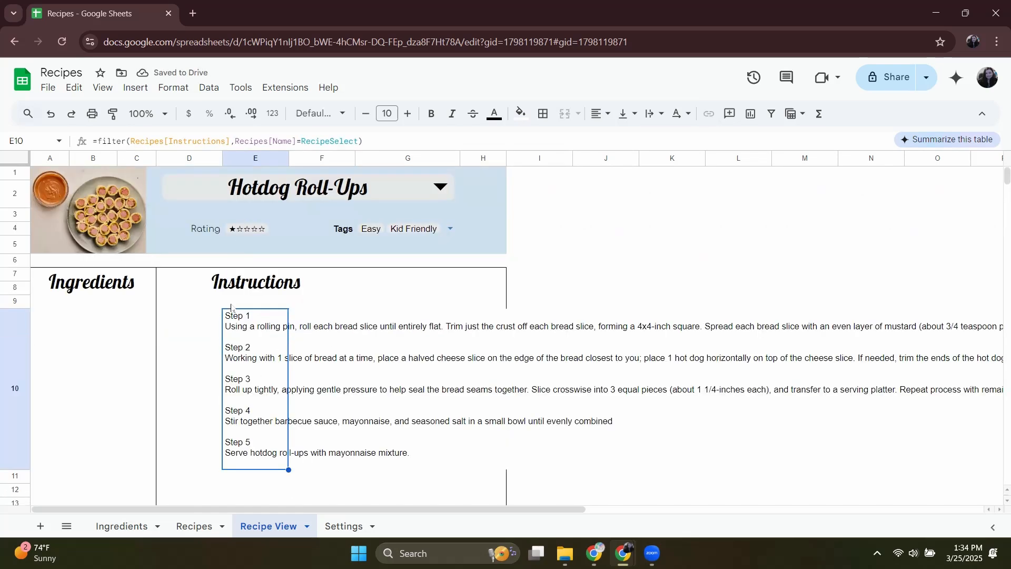
# Merge the range E10:G35 into a single cell for the recipe instructions.
pyautogui.click(260, 360)
pyautogui.moveTo(263, 189); pyautogui.dragTo(424, 409)
pyautogui.click(578, 114)
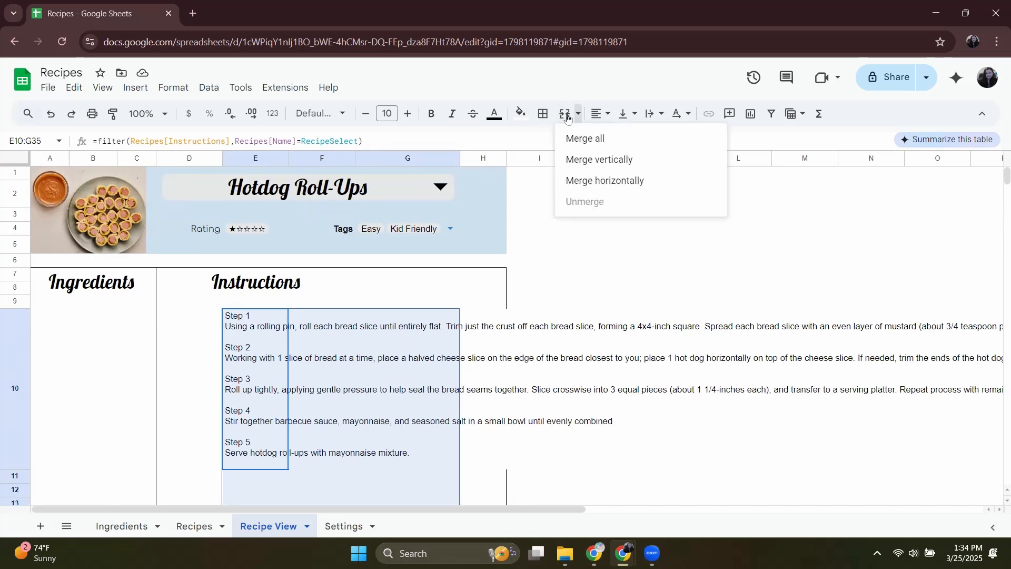
pyautogui.click(585, 138)
# Align the merged instructions cell to the top and turn on text wrapping.
pyautogui.click(625, 114)
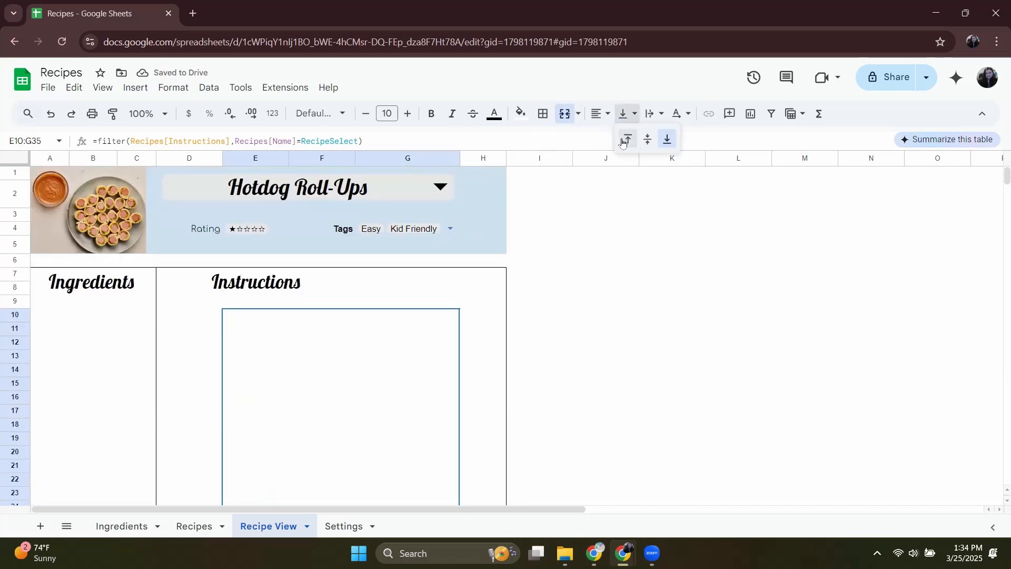
pyautogui.click(626, 139)
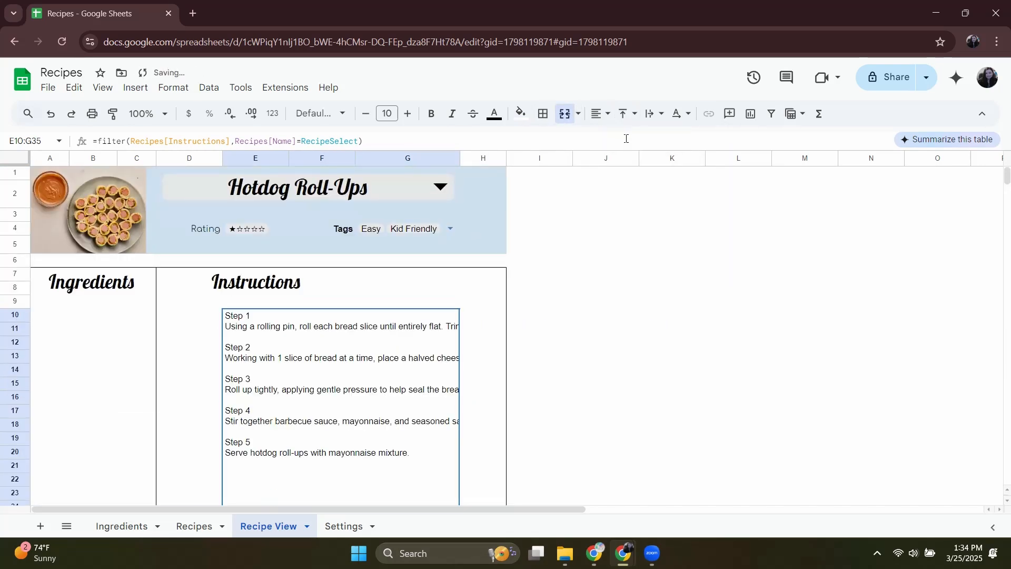
pyautogui.click(655, 115)
pyautogui.click(671, 141)
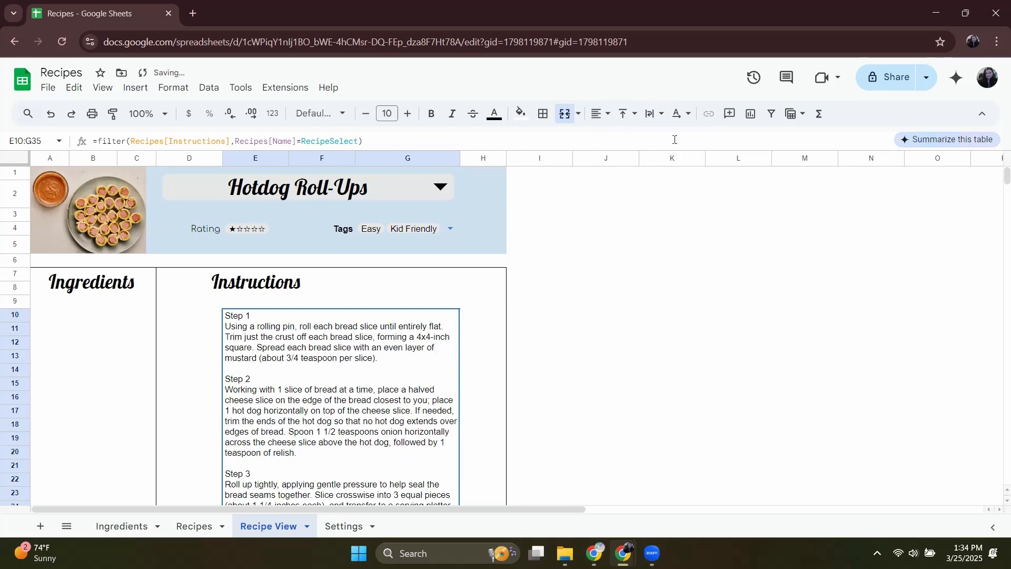
# Narrow columns D and H and widen columns B and C on the Recipe View sheet.
pyautogui.moveTo(222, 158); pyautogui.dragTo(184, 158)
pyautogui.moveTo(469, 158); pyautogui.dragTo(455, 158)
pyautogui.moveTo(156, 158); pyautogui.dragTo(165, 158)
pyautogui.moveTo(116, 158); pyautogui.dragTo(126, 158)
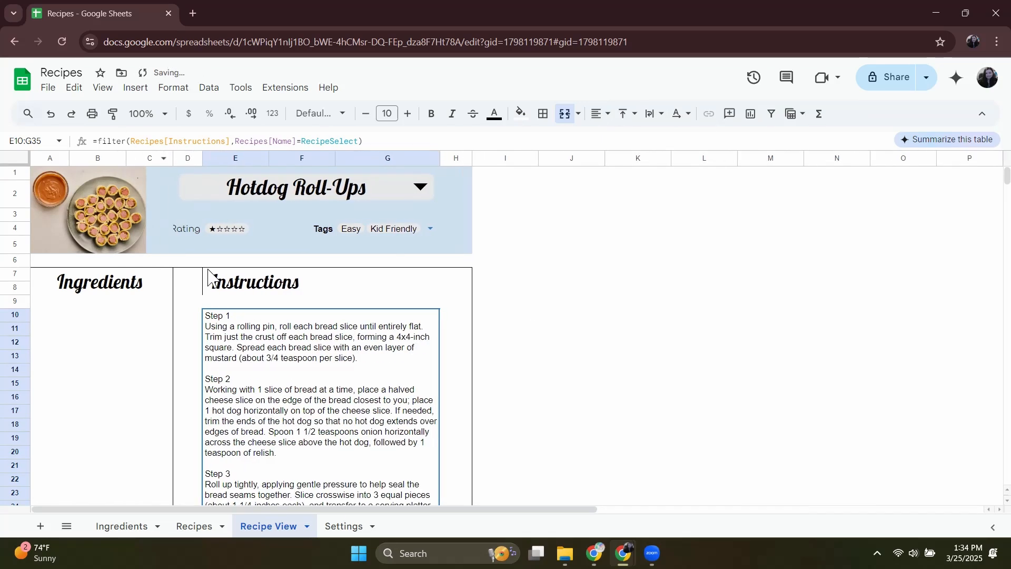
# Clear the vertical border beside the Instructions heading.
pyautogui.click(210, 278)
pyautogui.click(543, 114)
pyautogui.click(636, 163)
pyautogui.click(316, 358)
pyautogui.scroll(-3, 379, 320)
pyautogui.scroll(3, 388, 323)
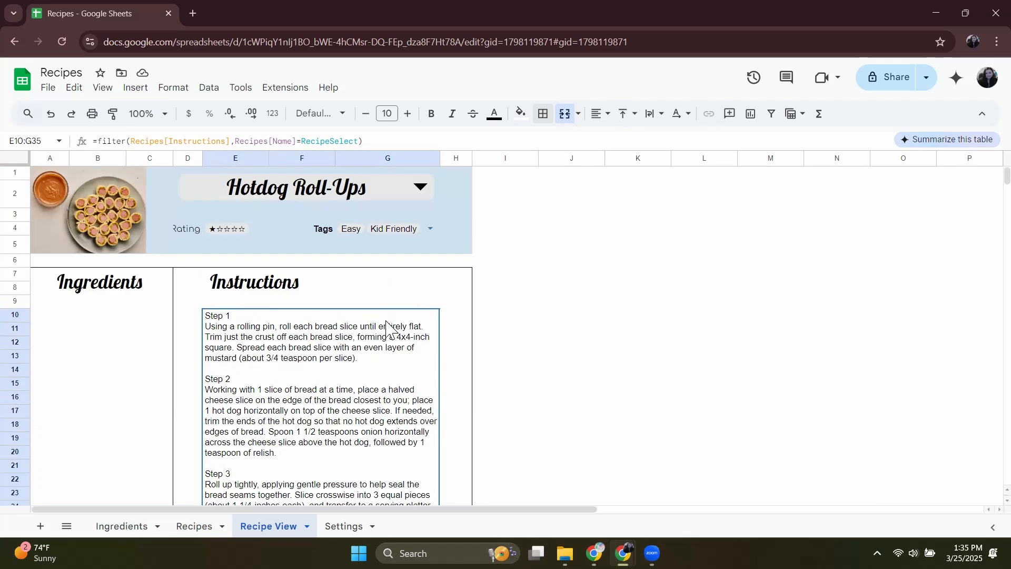
# Widen columns A and B and narrow column C in the Ingredients section.
pyautogui.scroll(-5, 316, 369)
pyautogui.click(181, 462)
pyautogui.scroll(4, 169, 263)
pyautogui.moveTo(173, 158)
pyautogui.mouseDown()
pyautogui.moveTo(224, 158)
pyautogui.moveTo(153, 158)
pyautogui.mouseUp()
pyautogui.click(163, 236)
pyautogui.scroll(-6, 194, 264)
pyautogui.moveTo(179, 158); pyautogui.dragTo(217, 158)
pyautogui.scroll(7, 369, 316)
pyautogui.click(560, 331)
pyautogui.scroll(-7, 369, 326)
# Change the horizontal alignment of the cells below the Ingredients heading.
pyautogui.click(126, 324)
pyautogui.click(110, 358)
pyautogui.click(600, 113)
pyautogui.click(640, 140)
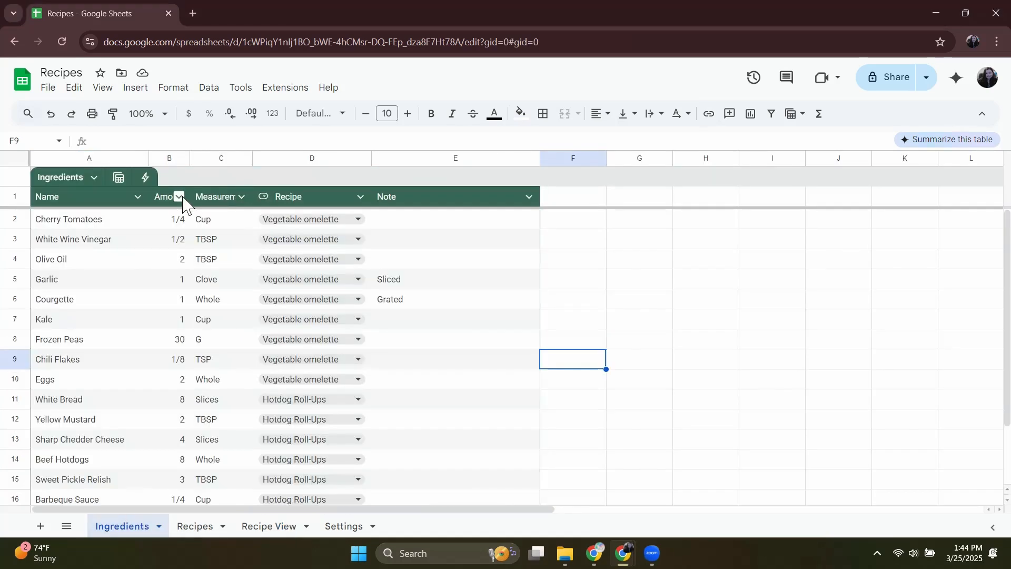
# Set the column type of Amount in the Ingredients table to Text.
pyautogui.click(179, 197)
pyautogui.moveTo(233, 226)
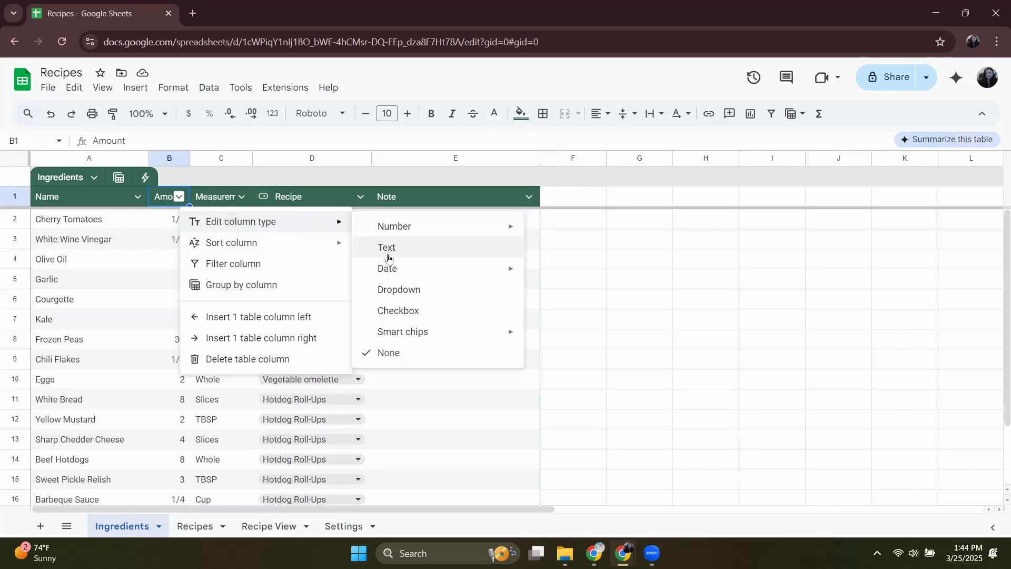
pyautogui.click(389, 257)
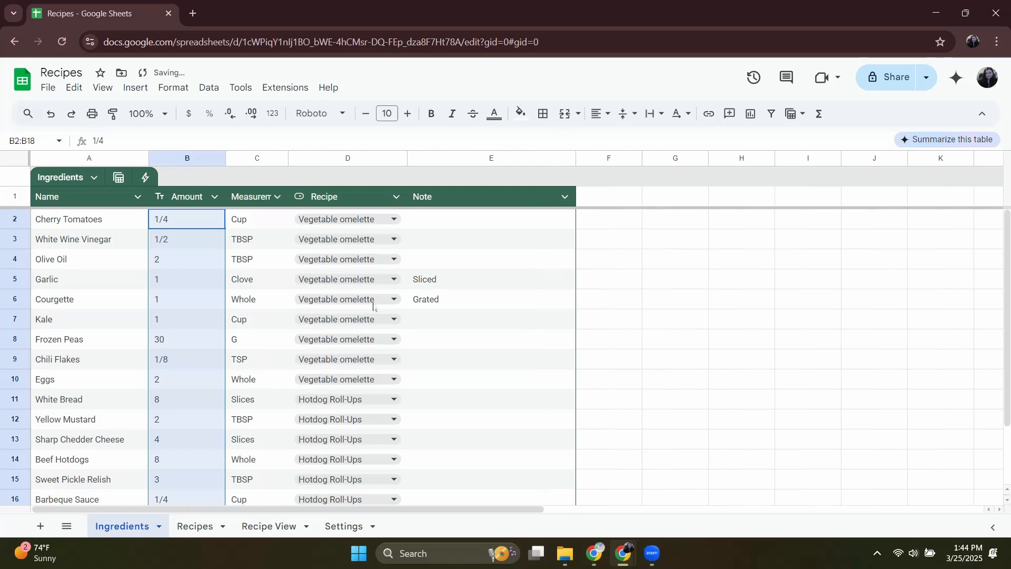
# Enter the formula =filter(Ingredients, Ingredients[Recipe]=RecipeSelect) in cell J9 of the Recipe View sheet.
pyautogui.click(196, 526)
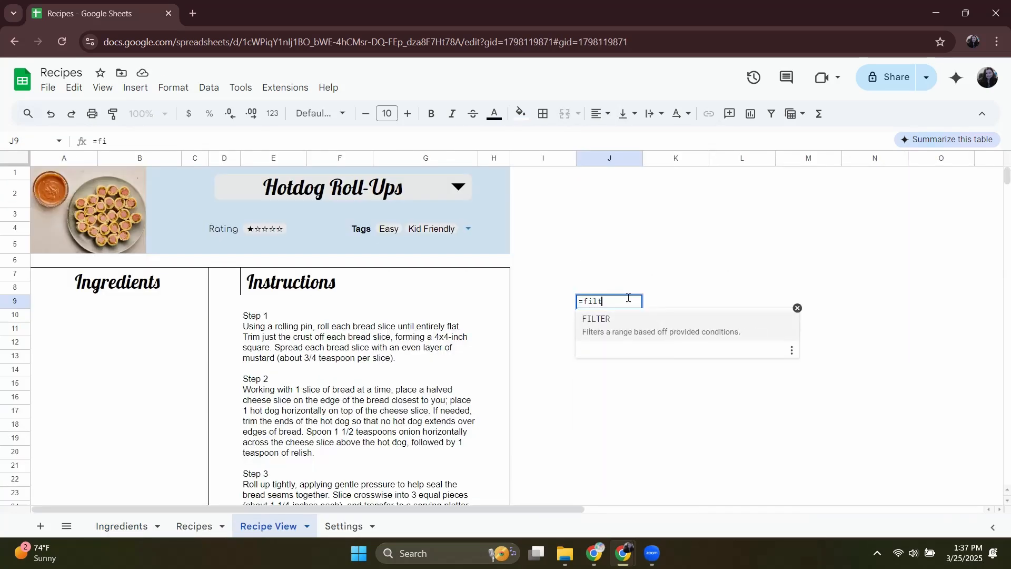
pyautogui.write('ter(Ingredients,')
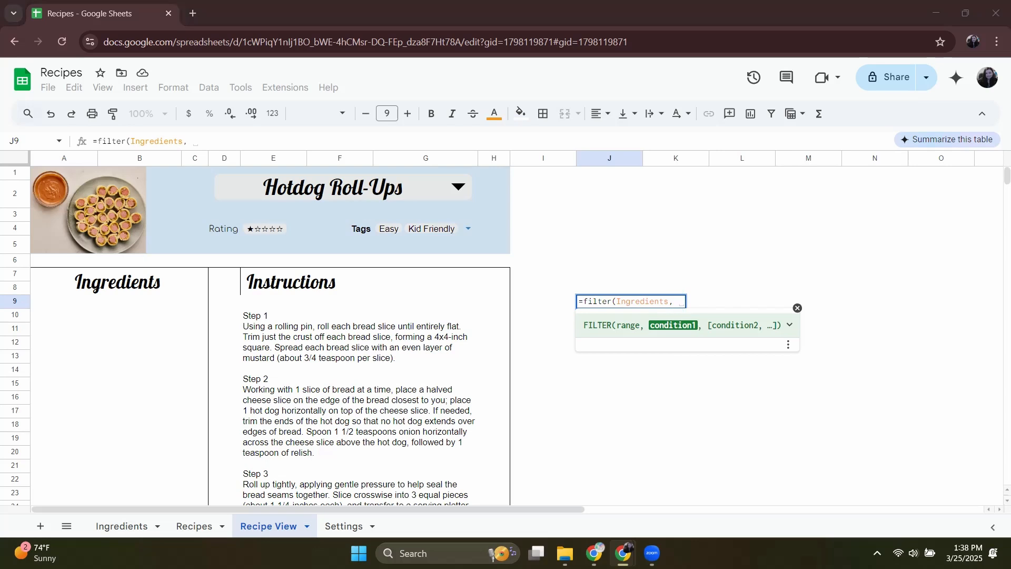
pyautogui.click(676, 300)
pyautogui.write('Ingr')
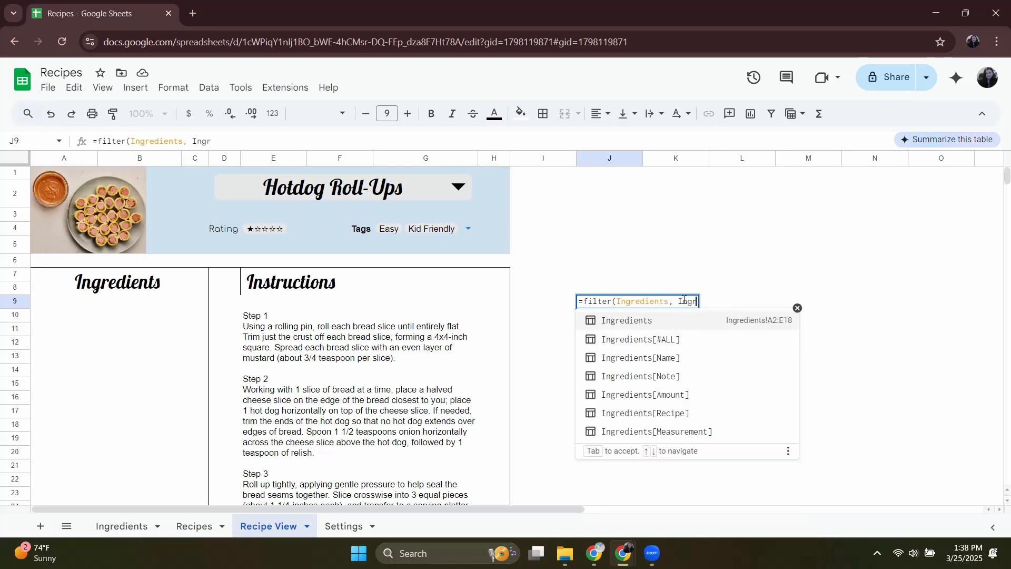
pyautogui.click(670, 414)
pyautogui.write('=RecipeSelect')
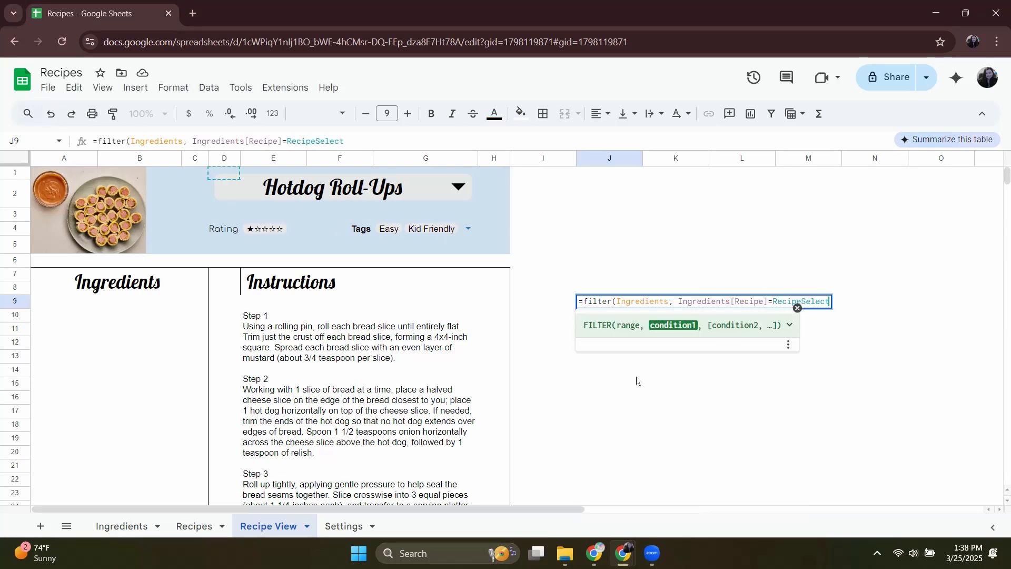
pyautogui.press('Return')
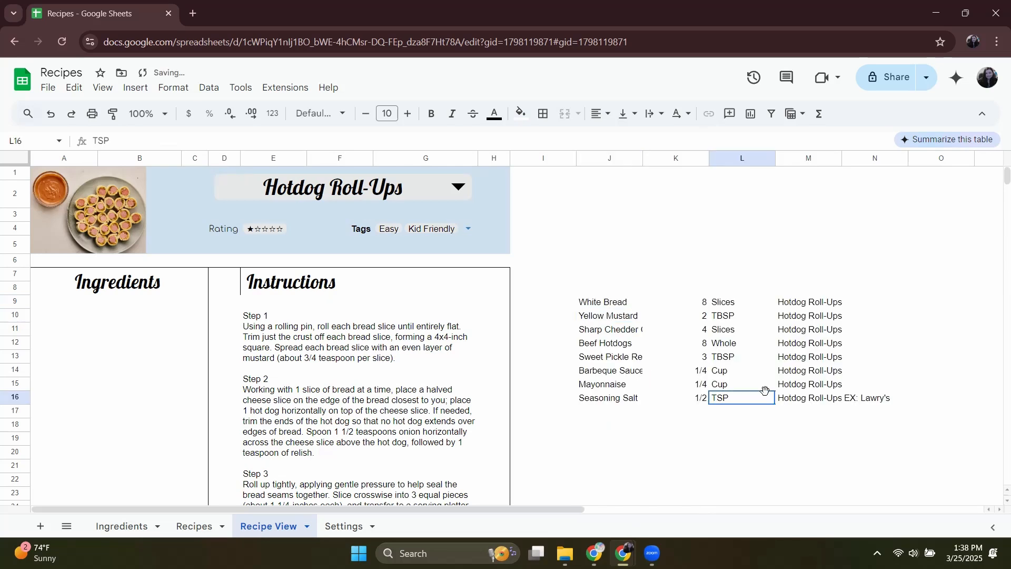
# Restrict the FILTER range in cell J9 to the Ingredients[Name] column.
pyautogui.click(184, 141)
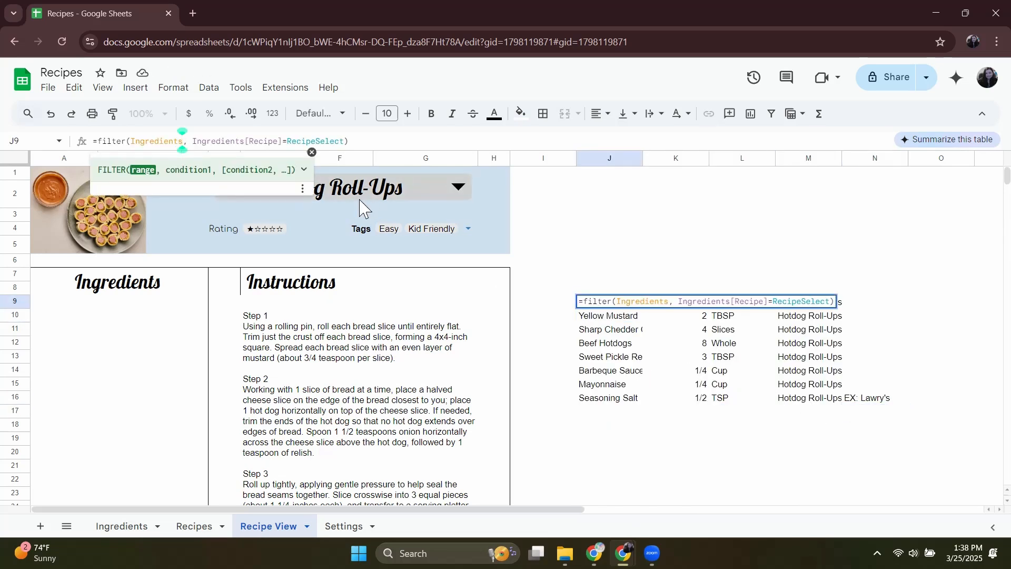
pyautogui.write('[]')
pyautogui.press('Left')
pyautogui.write('Name')
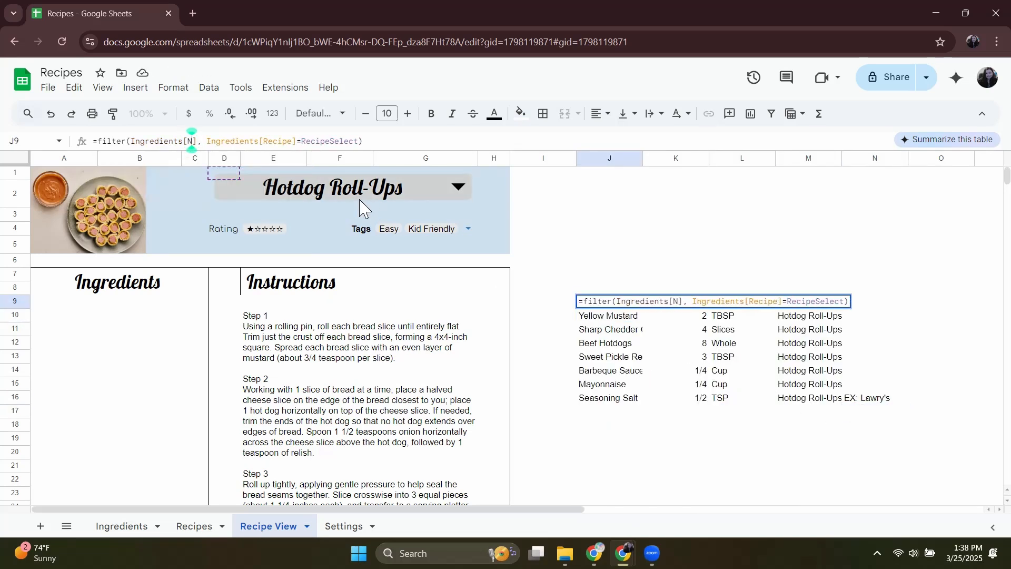
# Replace the FILTER range in J9 with a curly-brace array containing Ingredients[Amount].
pyautogui.moveTo(212, 141); pyautogui.dragTo(131, 142)
pyautogui.write('{')
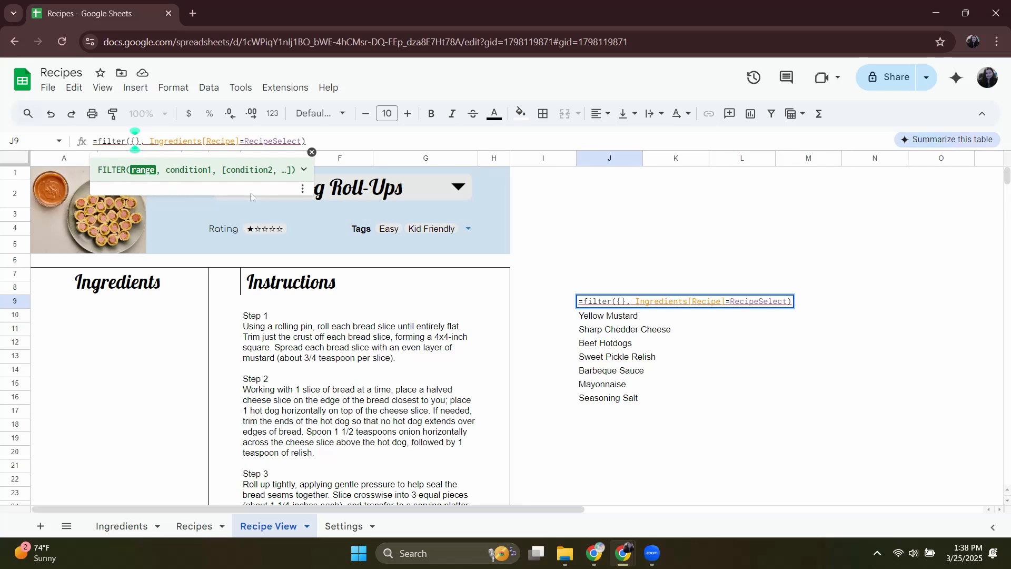
pyautogui.write('Ingr')
pyautogui.click(205, 238)
# Join Ingredients[Measurement] to Ingredients[Amount] inside the array with & operators and a " " separator.
pyautogui.write(', " "')
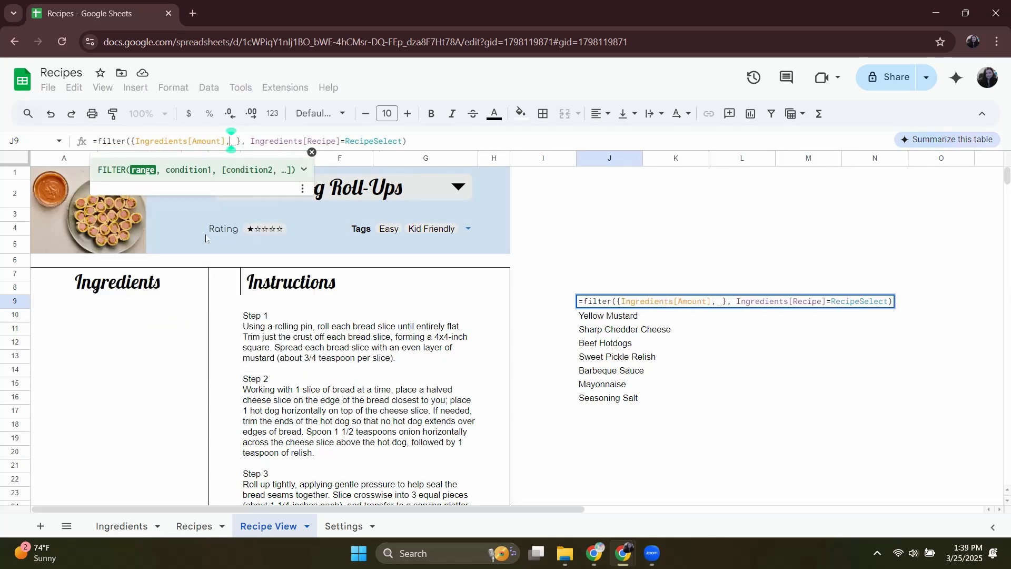
pyautogui.press('Left')
pyautogui.press('Left')
pyautogui.press('Left')
pyautogui.press('Left')
pyautogui.press('BackSpace')
pyautogui.write('&')
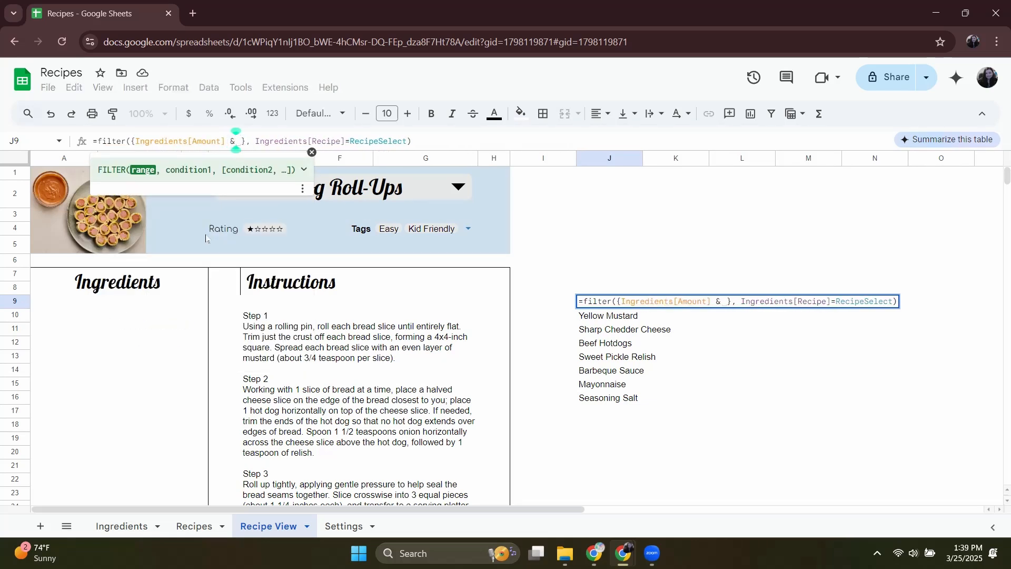
pyautogui.press('Right')
pyautogui.press('Right')
pyautogui.press('Right')
pyautogui.press('Right')
pyautogui.write('&')
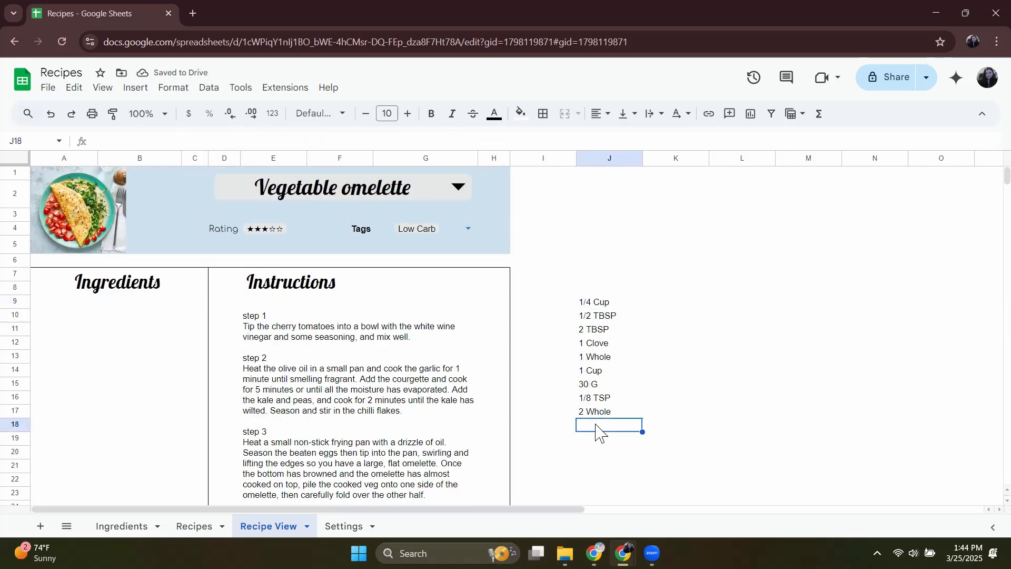
pyautogui.click(595, 412)
# Append a two-space text string and Ingredients[Name] after Ingredients[Measurement] in the J9 formula's array.
pyautogui.click(591, 303)
pyautogui.click(383, 141)
pyautogui.write('"  " Ing')
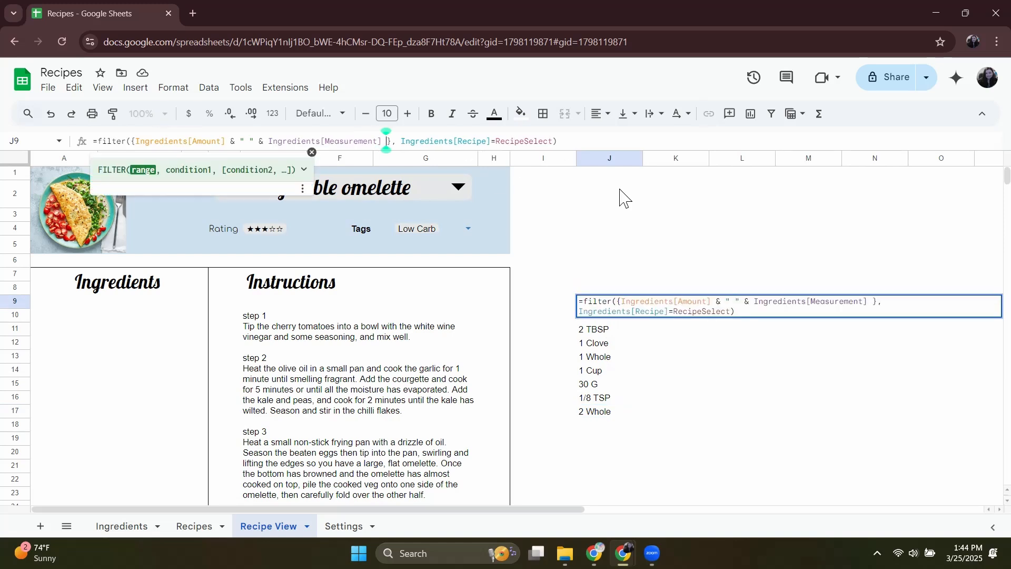
pyautogui.click(163, 221)
pyautogui.press('Return')
# Insert & operators before and after the two-space string between Ingredients[Measurement] and Ingredients[Name] in the J9 formula.
pyautogui.click(600, 302)
pyautogui.click(468, 141)
pyautogui.click(382, 143)
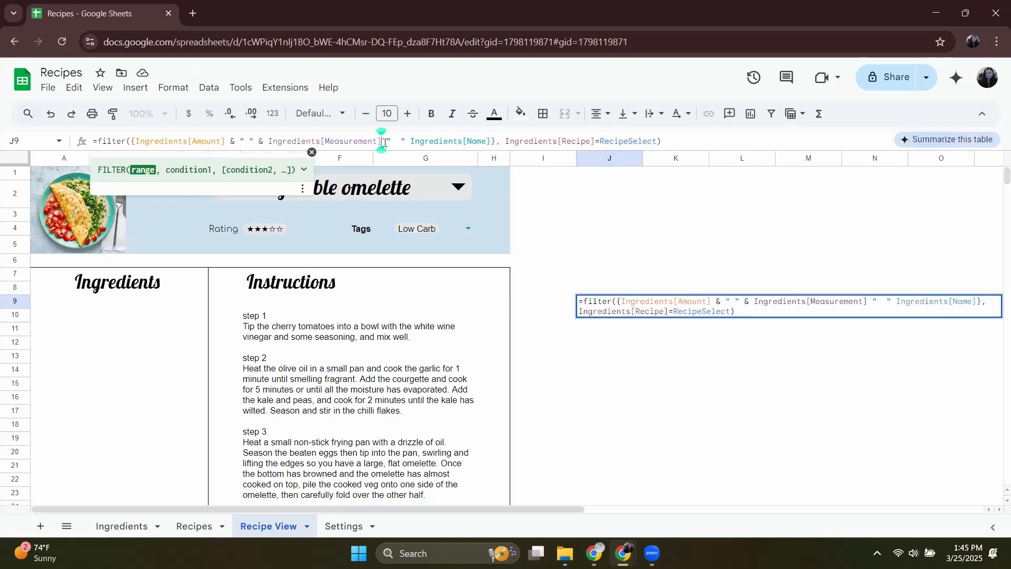
pyautogui.write('&')
pyautogui.click(410, 142)
pyautogui.write('&')
pyautogui.press('Left')
pyautogui.click(382, 142)
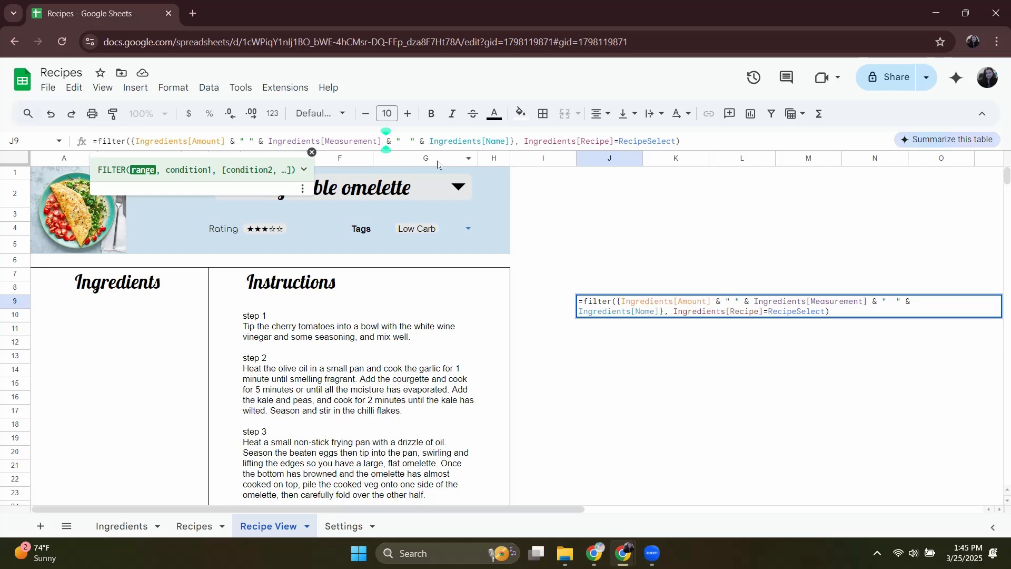
# Move the ingredients FILTER formula from J9 to B9 under the Ingredients heading, and narrow column A and widen column B.
pyautogui.press('Return')
pyautogui.moveTo(680, 142); pyautogui.dragTo(74, 149)
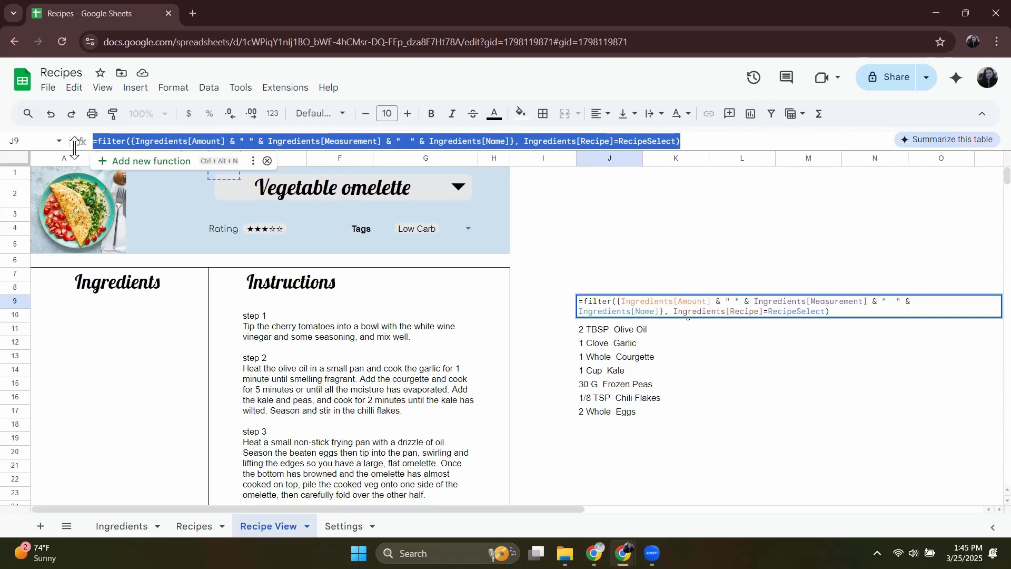
pyautogui.hotkey('ctrl', 'x')
pyautogui.click(64, 306)
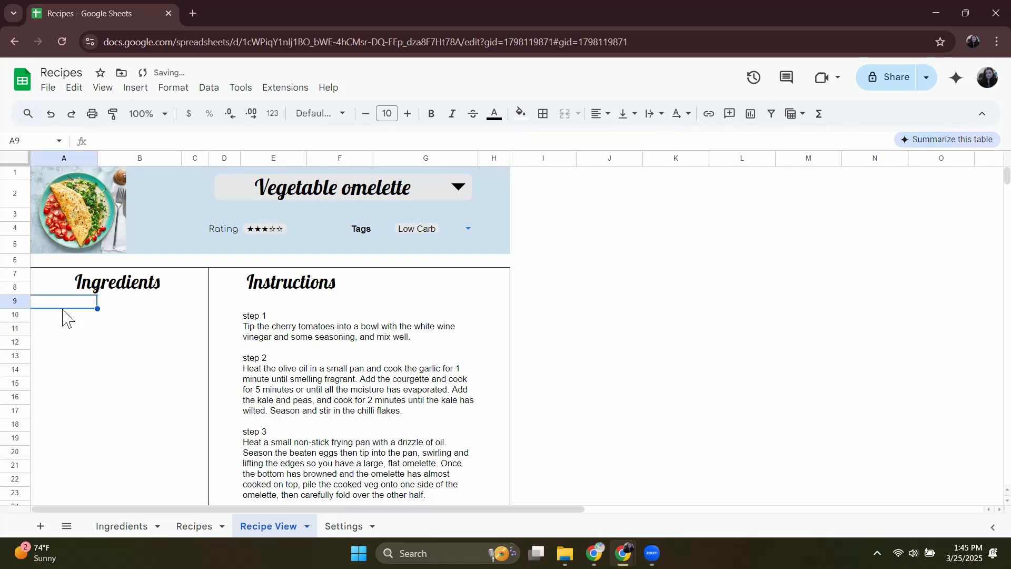
pyautogui.hotkey('ctrl', 'v')
pyautogui.moveTo(94, 308); pyautogui.dragTo(113, 303)
pyautogui.moveTo(96, 156); pyautogui.dragTo(57, 156)
pyautogui.moveTo(143, 158); pyautogui.dragTo(193, 158)
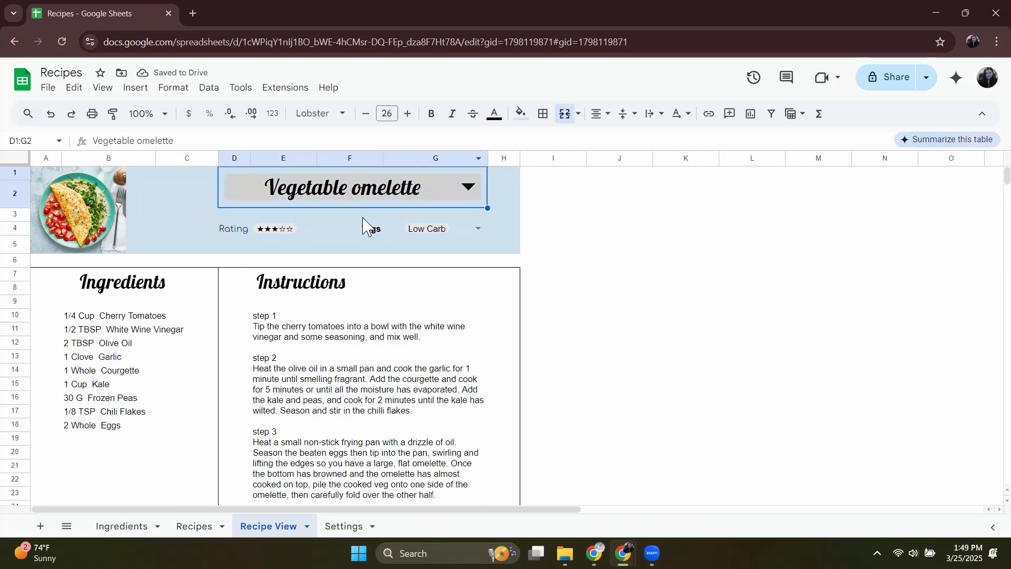
# Left-align the Servings value in C44 of the Nutritional Information section.
pyautogui.scroll(-8, 318, 300)
pyautogui.click(187, 386)
pyautogui.click(599, 113)
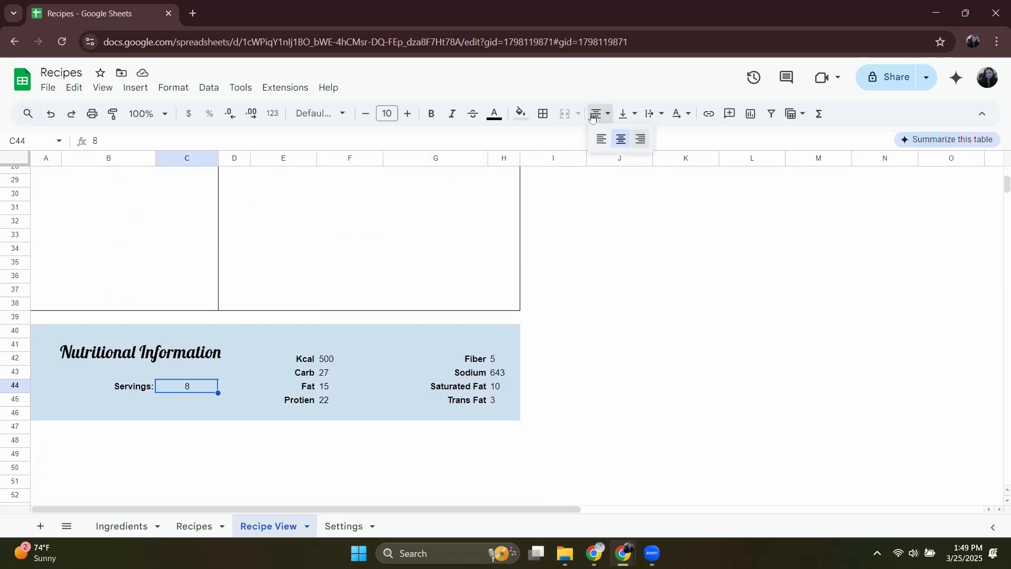
pyautogui.click(601, 140)
pyautogui.click(592, 345)
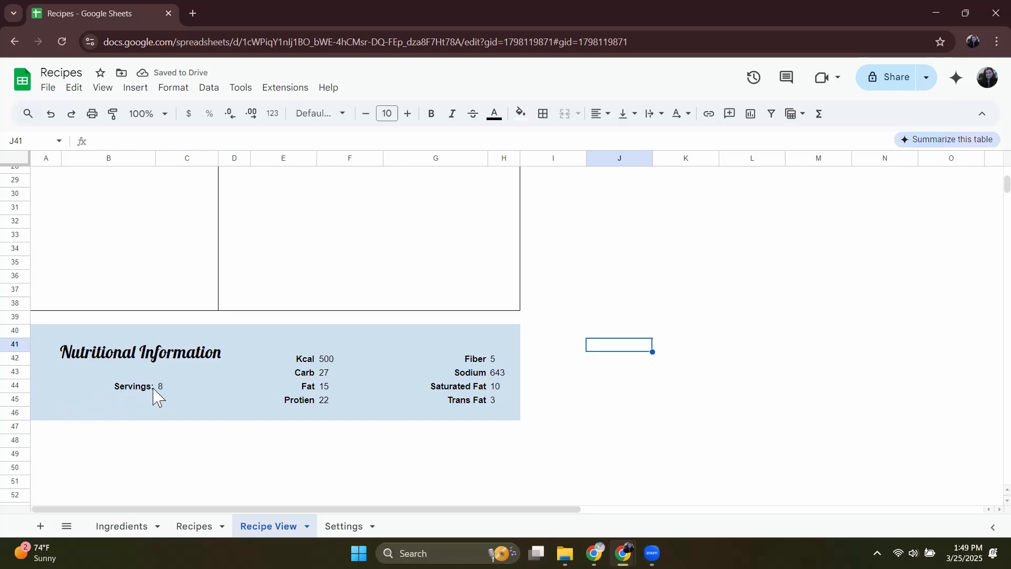
# Replace the Servings value in C44 with =filter(Recipes[Servings], Recipes[Name]=RecipeSelect).
pyautogui.click(131, 391)
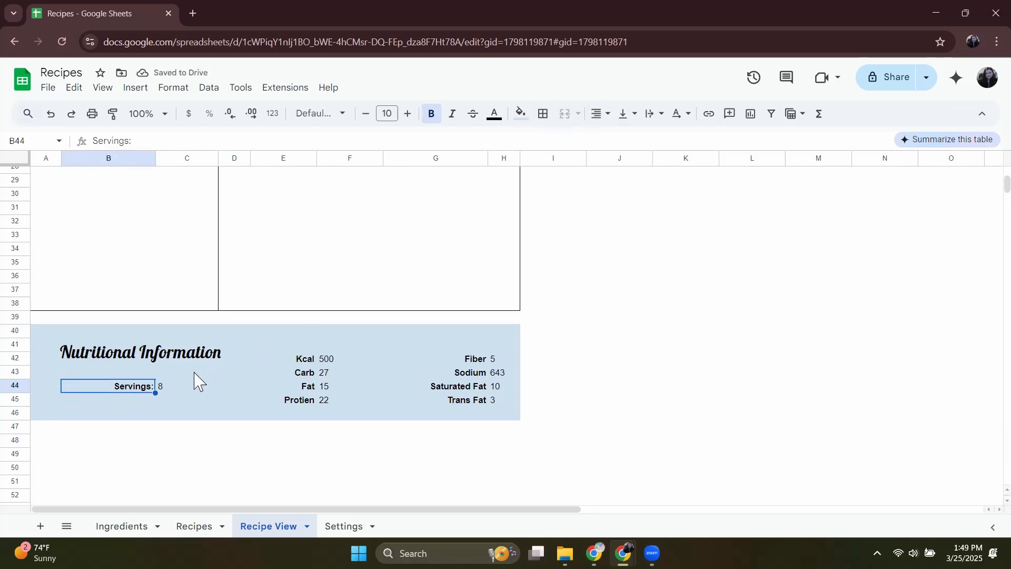
pyautogui.click(177, 400)
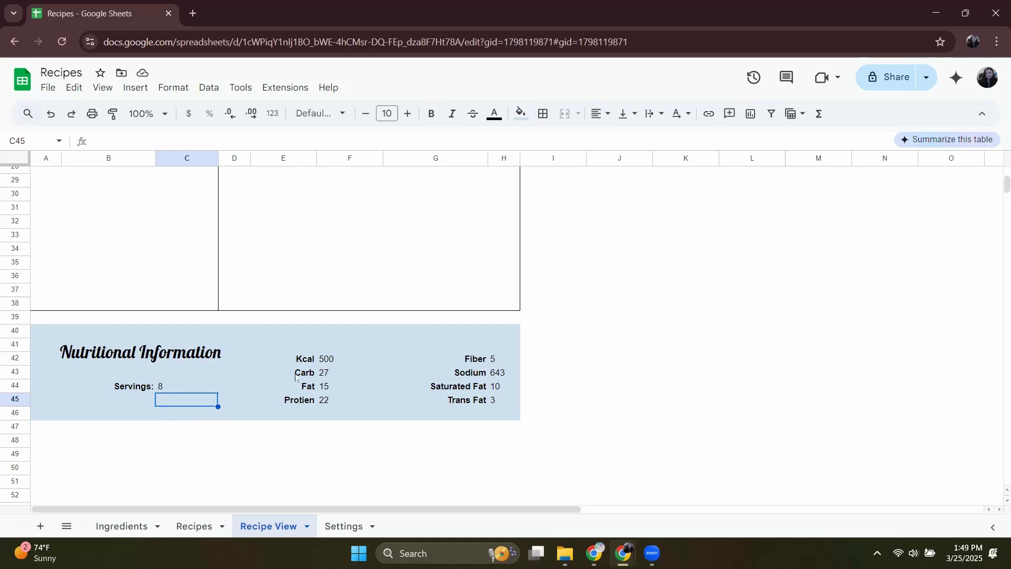
pyautogui.click(327, 364)
pyautogui.click(165, 389)
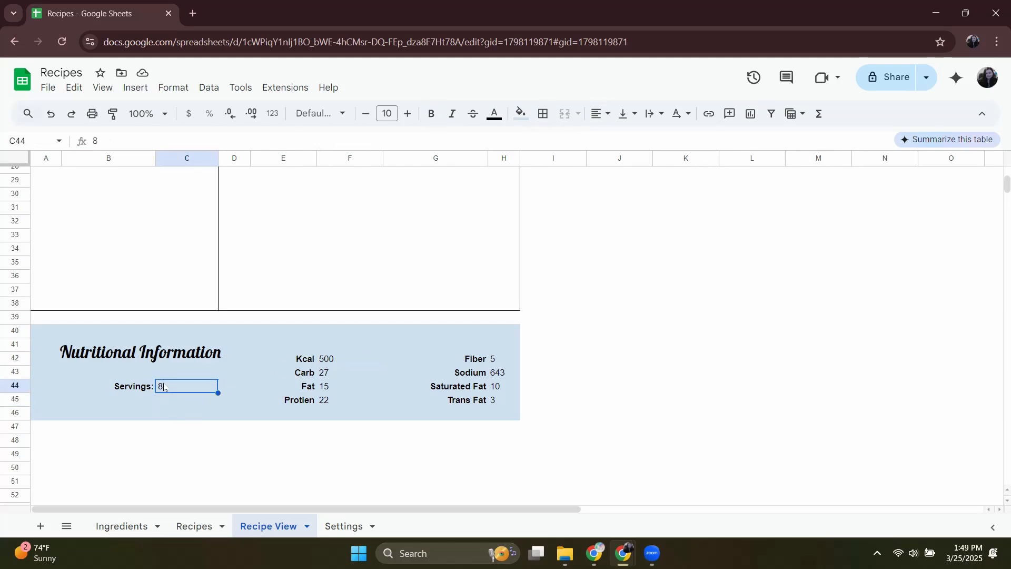
pyautogui.press('Delete')
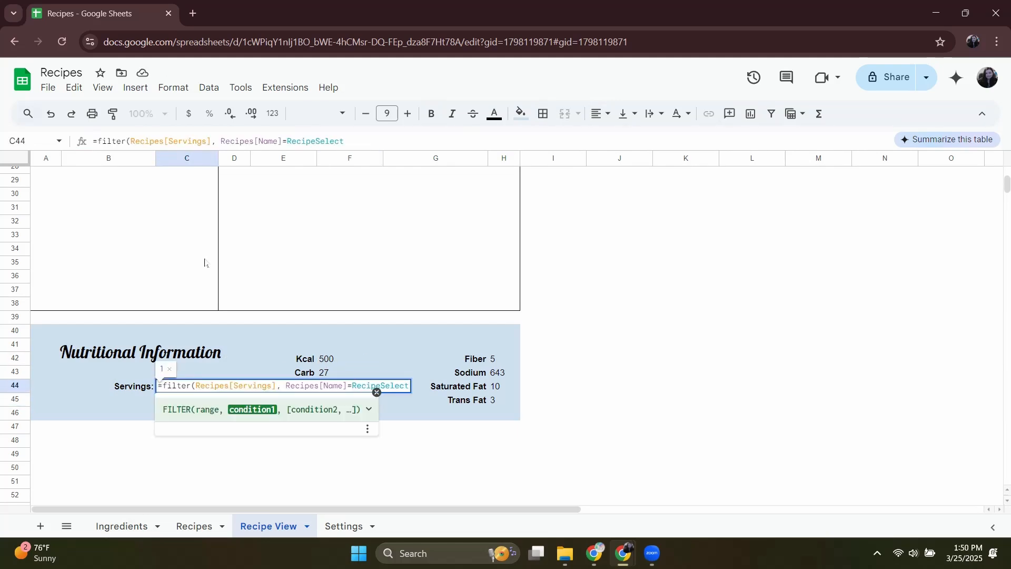
pyautogui.press('Return')
# Copy the Servings formula into F42 and make it return Recipes[Kcal] for the selected recipe.
pyautogui.click(185, 383)
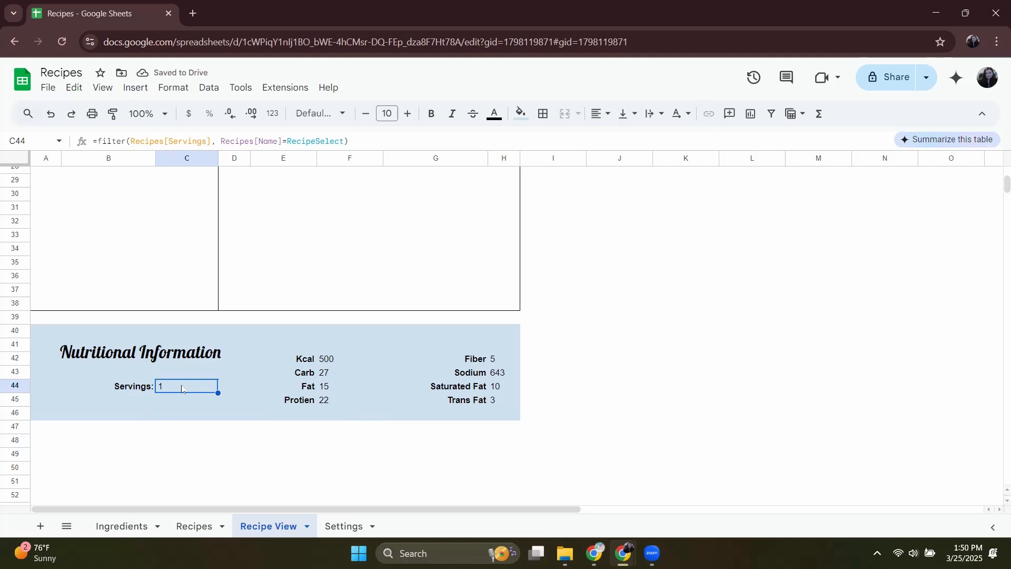
pyautogui.click(337, 361)
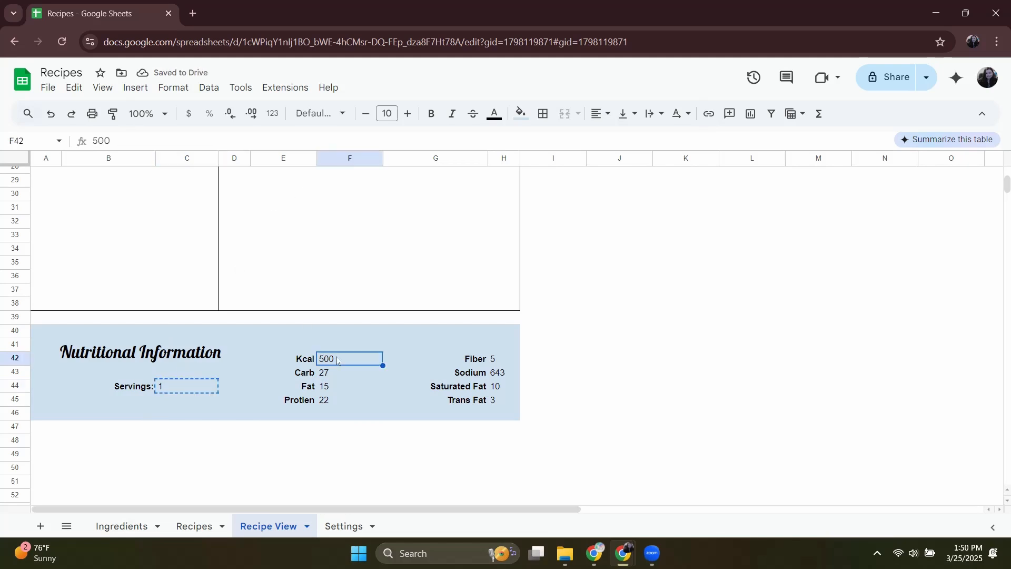
pyautogui.hotkey('ctrl', 'v')
pyautogui.doubleClick(187, 141)
pyautogui.write('Kcal')
pyautogui.press('Return')
# Replace the Carb value in F43 with a copy of the Kcal formula that returns Recipes[Carb].
pyautogui.moveTo(102, 141); pyautogui.dragTo(49, 153)
pyautogui.press('BackSpace')
pyautogui.click(337, 359)
pyautogui.moveTo(333, 141); pyautogui.dragTo(87, 142)
pyautogui.click(361, 370)
pyautogui.hotkey('ctrl', 'v')
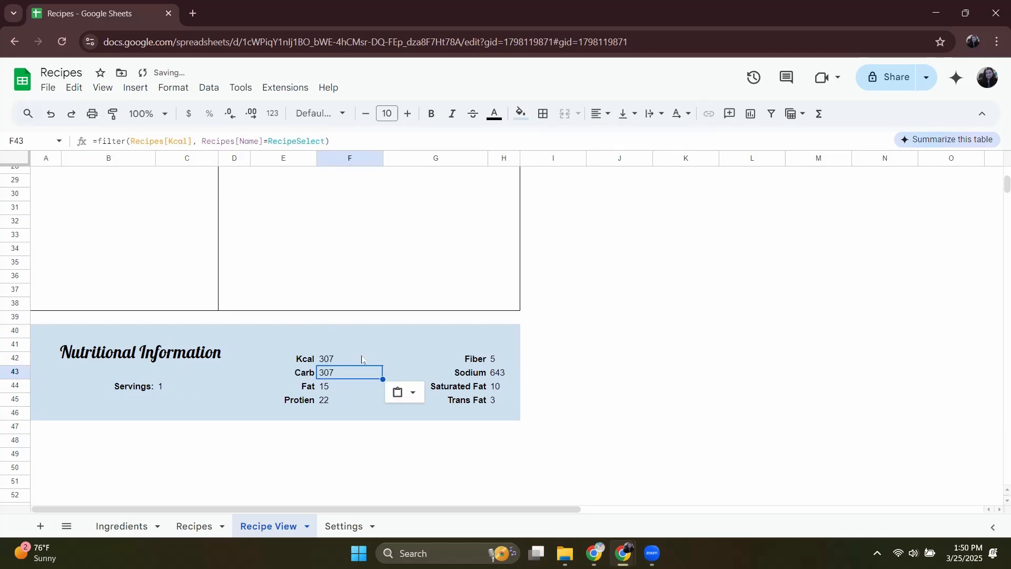
pyautogui.doubleClick(171, 141)
pyautogui.write('Carb')
pyautogui.press('Return')
# Fill F44 and F45 with copies of the Kcal formula, returning Recipes[Fat] and Recipes[Protien] respectively.
pyautogui.hotkey('ctrl', 'v')
pyautogui.doubleClick(171, 142)
pyautogui.write('Fat')
pyautogui.press('Return')
pyautogui.hotkey('ctrl', 'v')
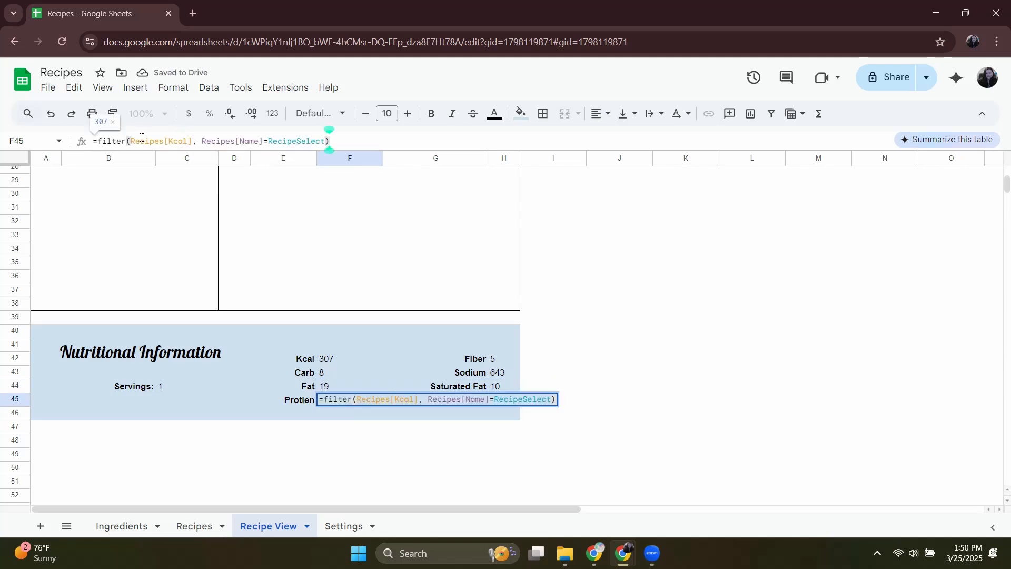
pyautogui.doubleClick(171, 141)
pyautogui.write('Protien')
pyautogui.press('Return')
# Widen column H slightly and replace the Fiber value in H42 with the recipe FILTER formula returning Recipes[Fiber].
pyautogui.click(504, 359)
pyautogui.moveTo(520, 158); pyautogui.dragTo(533, 158)
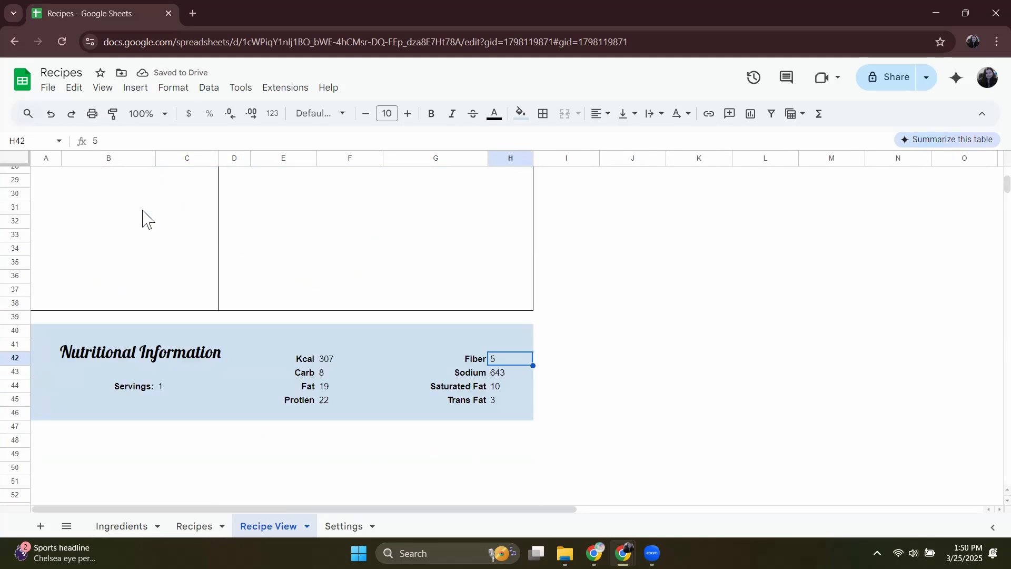
pyautogui.moveTo(101, 141); pyautogui.dragTo(43, 142)
pyautogui.hotkey('ctrl', 'v')
pyautogui.doubleClick(181, 142)
pyautogui.press('BackSpace')
pyautogui.write('Fiber')
pyautogui.press('Return')
# Fill H43 and H44 with copies of the recipe FILTER formula, returning Recipes[Sodium] and Recipes[Saturated Fat] respectively.
pyautogui.hotkey('ctrl', 'v')
pyautogui.doubleClick(181, 141)
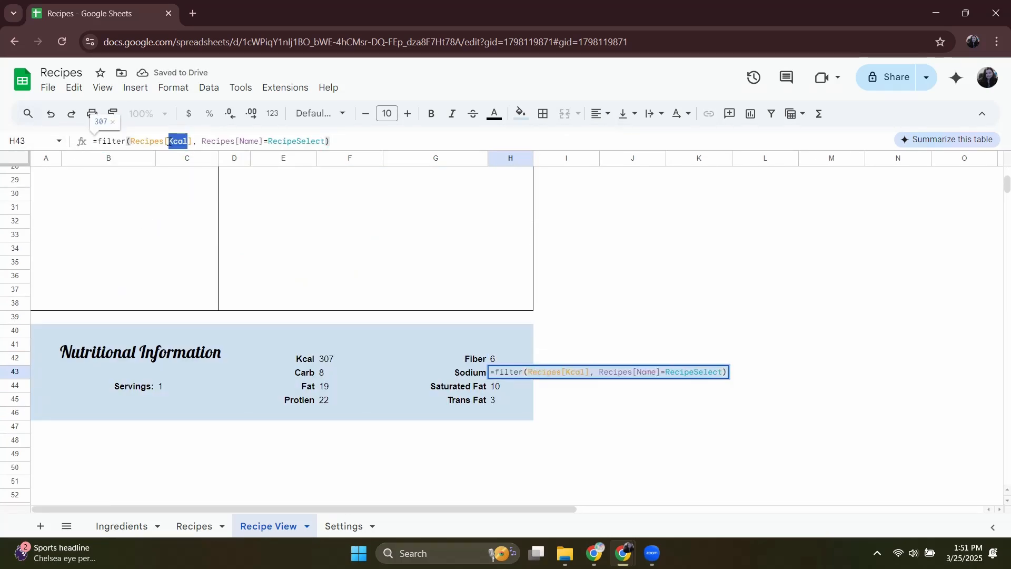
pyautogui.write('Sodium')
pyautogui.press('Return')
pyautogui.hotkey('ctrl', 'v')
pyautogui.doubleClick(182, 141)
pyautogui.write('Saturated Fat')
pyautogui.press('Return')
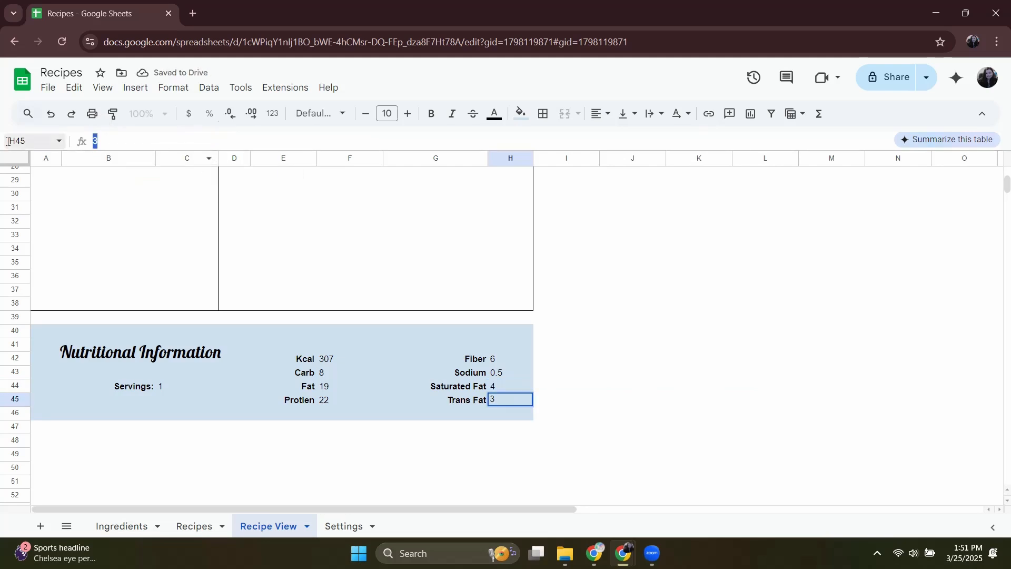
# Replace the Trans Fat value in H45 with the recipe FILTER formula pointing at the trans fat column.
pyautogui.hotkey('ctrl', 'v')
pyautogui.doubleClick(182, 141)
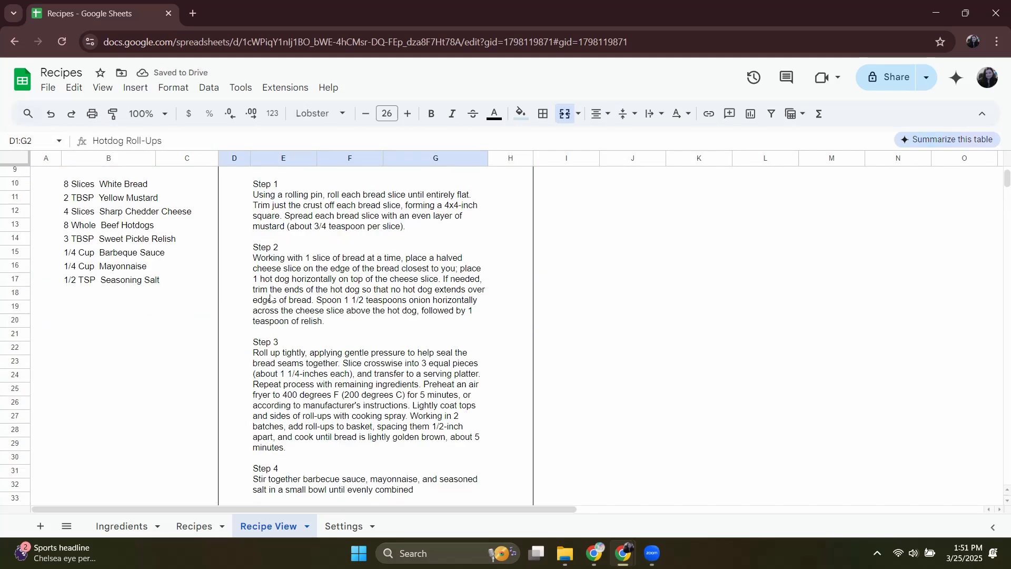
pyautogui.scroll(3, 270, 298)
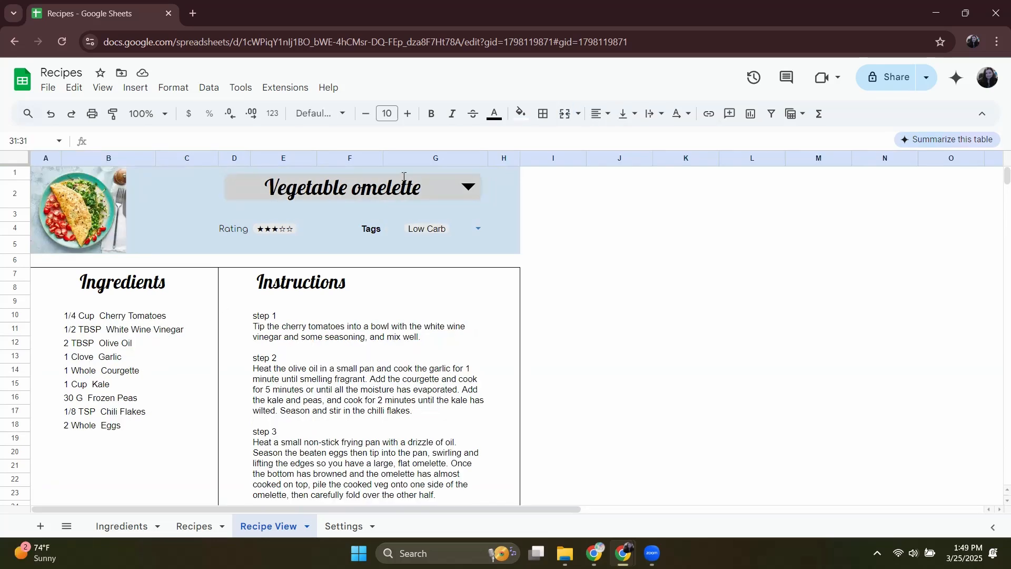
# Select Hotdog Roll-Ups as the recipe and check the details displayed throughout the Recipe View.
pyautogui.press('Return')
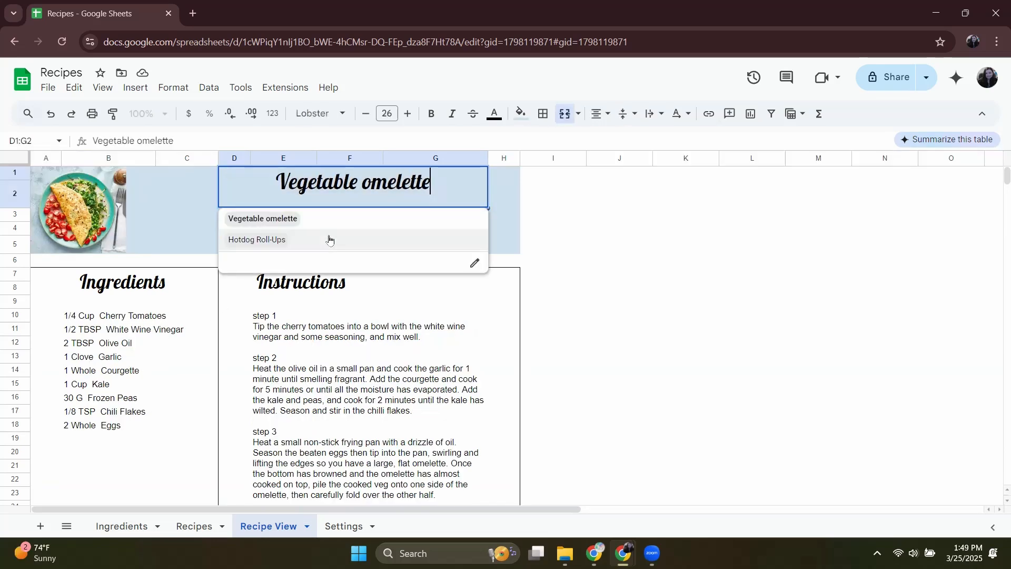
pyautogui.click(331, 237)
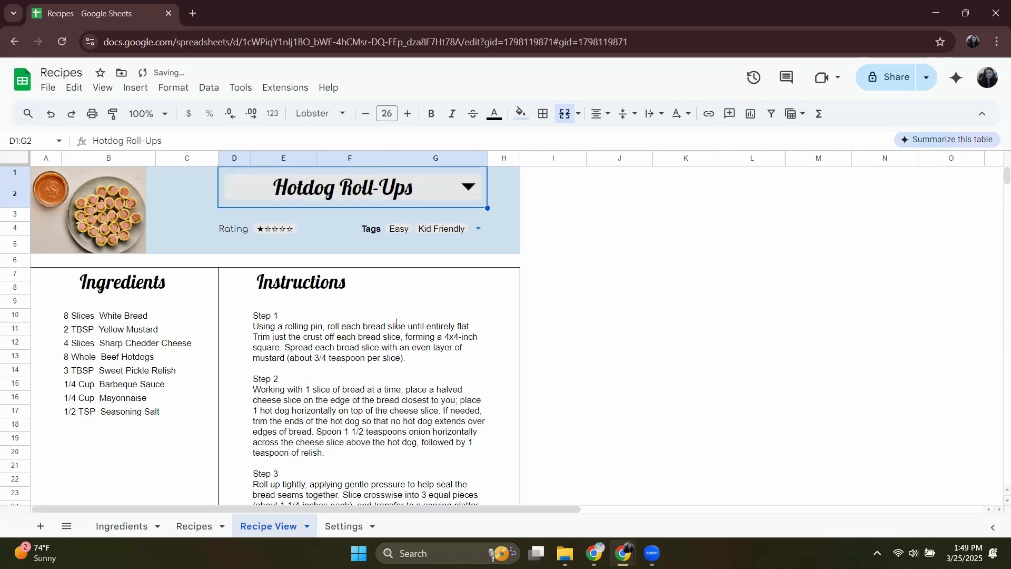
pyautogui.scroll(-3, 396, 322)
pyautogui.scroll(-3, 397, 322)
pyautogui.scroll(5, 398, 324)
# Select Vegetable omelette as the recipe and check the details displayed throughout the Recipe View.
pyautogui.doubleClick(412, 195)
pyautogui.click(355, 227)
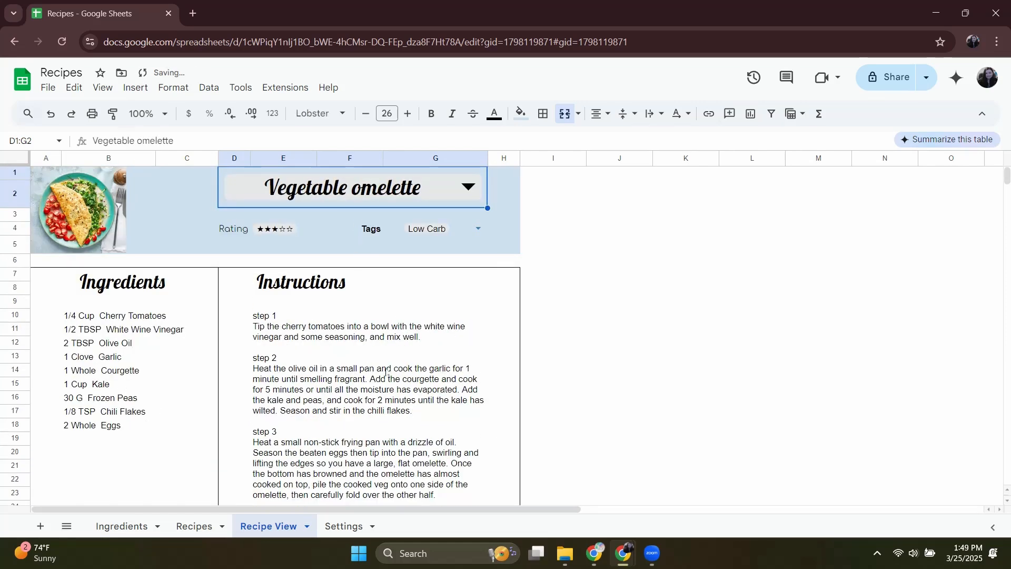
pyautogui.scroll(-3, 386, 370)
pyautogui.scroll(3, 385, 369)
# Move empty row 49 from below the Nutritional Information section to above row 1.
pyautogui.scroll(-6, 316, 300)
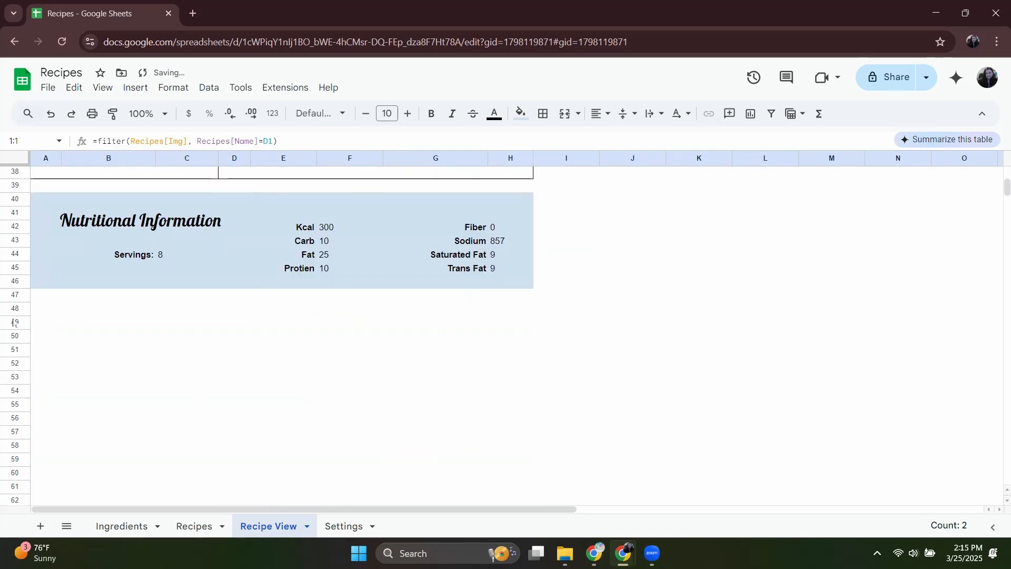
pyautogui.click(14, 323)
pyautogui.moveTo(15, 323); pyautogui.dragTo(23, 171)
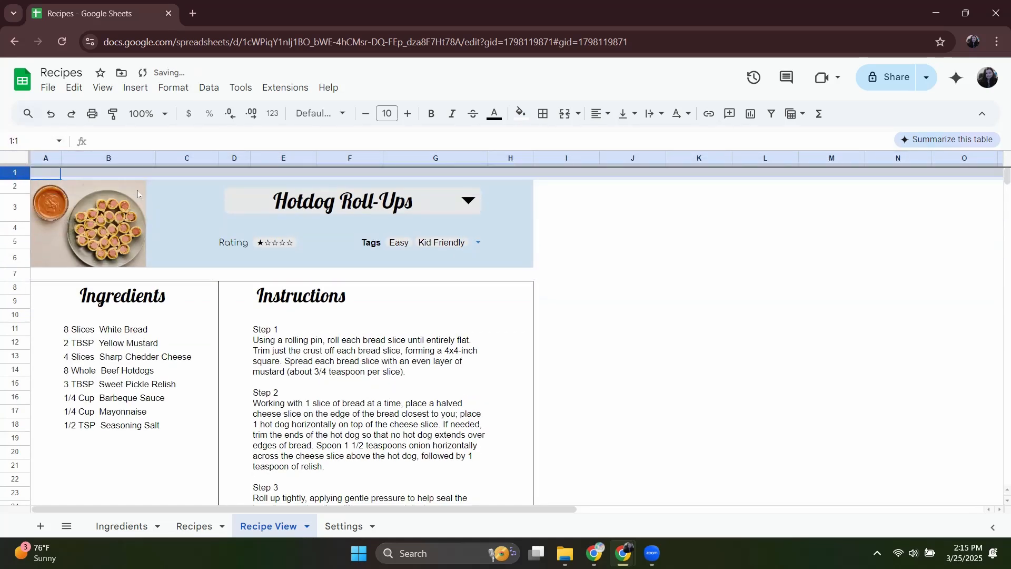
# Insert seven more empty rows above row 1 of the Recipe View sheet.
pyautogui.rightClick(21, 172)
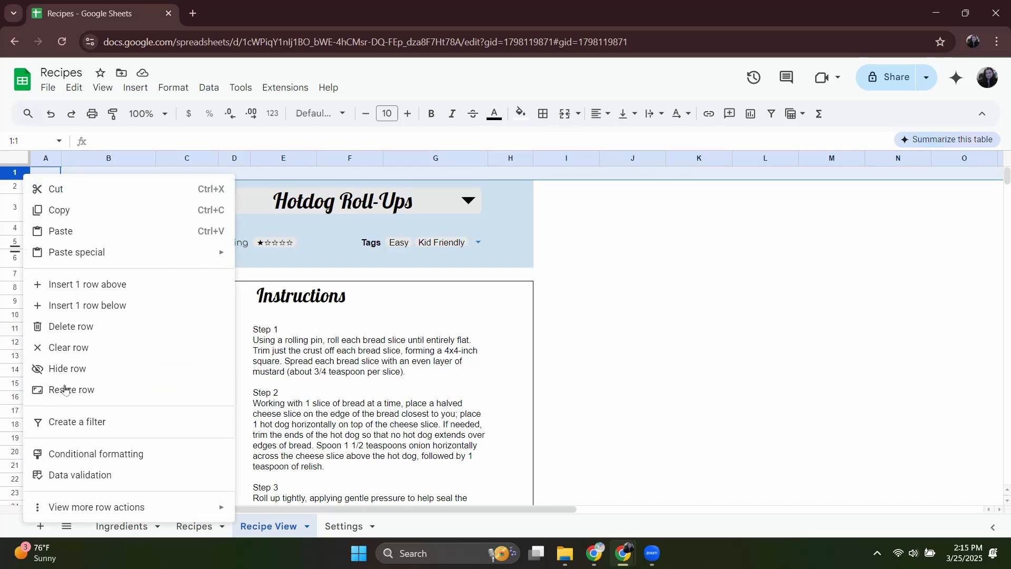
pyautogui.click(87, 285)
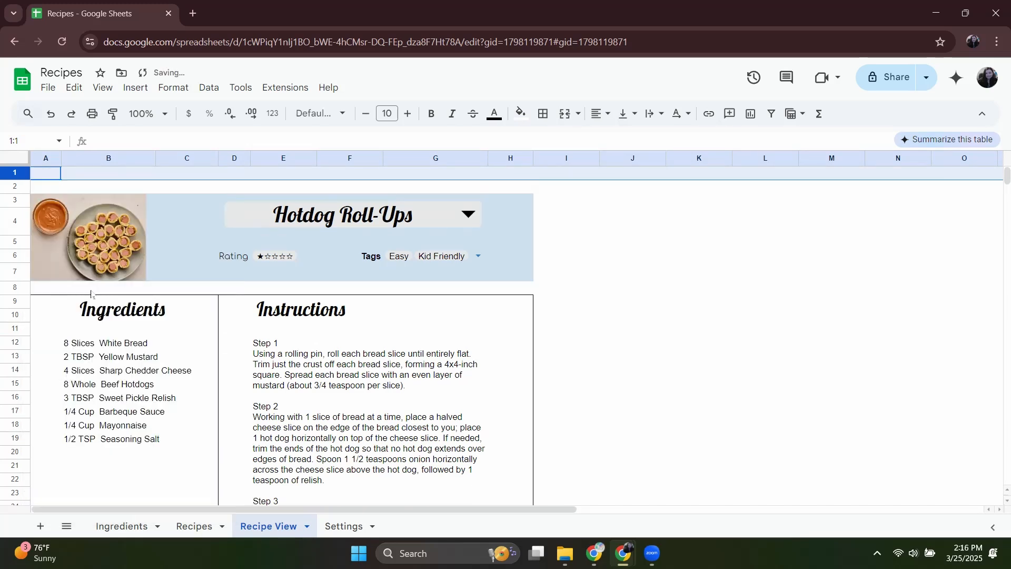
pyautogui.rightClick(18, 173)
pyautogui.click(53, 285)
pyautogui.rightClick(18, 173)
pyautogui.click(53, 285)
pyautogui.rightClick(19, 174)
pyautogui.click(50, 290)
pyautogui.rightClick(20, 174)
pyautogui.click(53, 287)
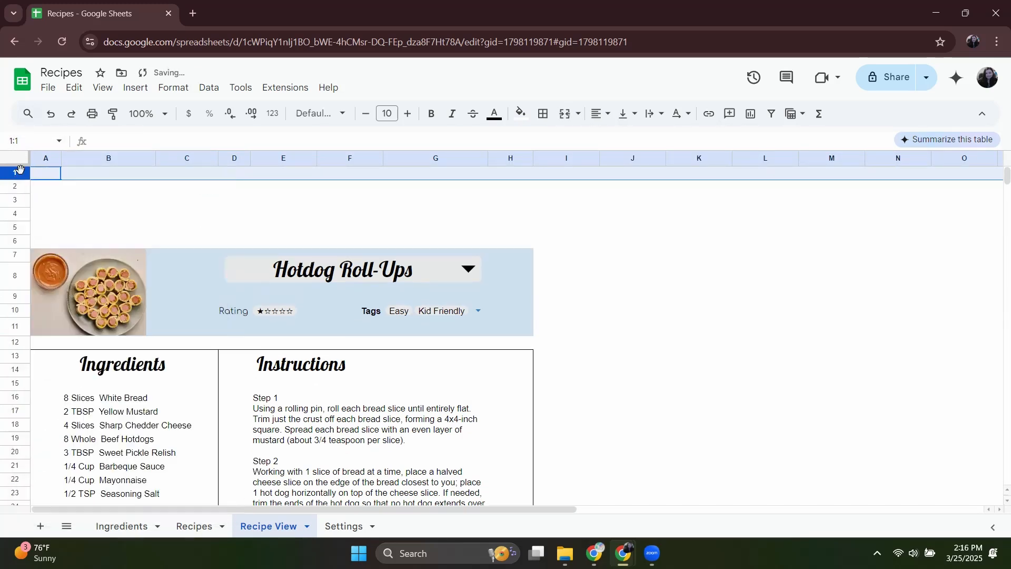
pyautogui.rightClick(20, 173)
pyautogui.click(53, 287)
pyautogui.rightClick(20, 173)
pyautogui.click(55, 288)
# Add an outer border around the range B1:G6 above the recipe header.
pyautogui.moveTo(95, 173); pyautogui.dragTo(476, 247)
pyautogui.click(543, 113)
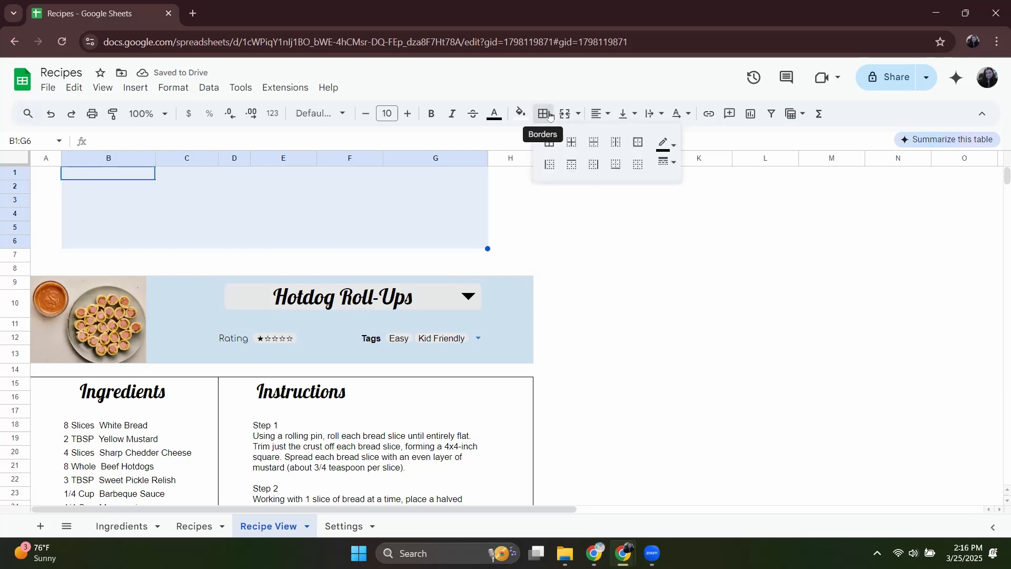
pyautogui.click(639, 141)
pyautogui.click(210, 227)
pyautogui.click(26, 171)
pyautogui.click(24, 268)
pyautogui.click(631, 303)
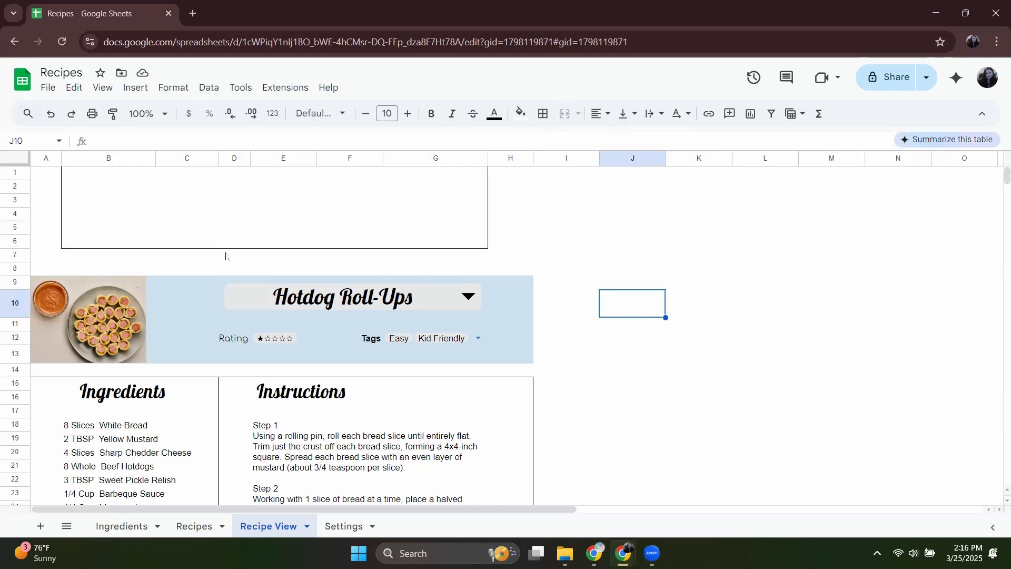
# Move empty row 8 above row 1 so that there is a blank row above the bordered box.
pyautogui.click(14, 268)
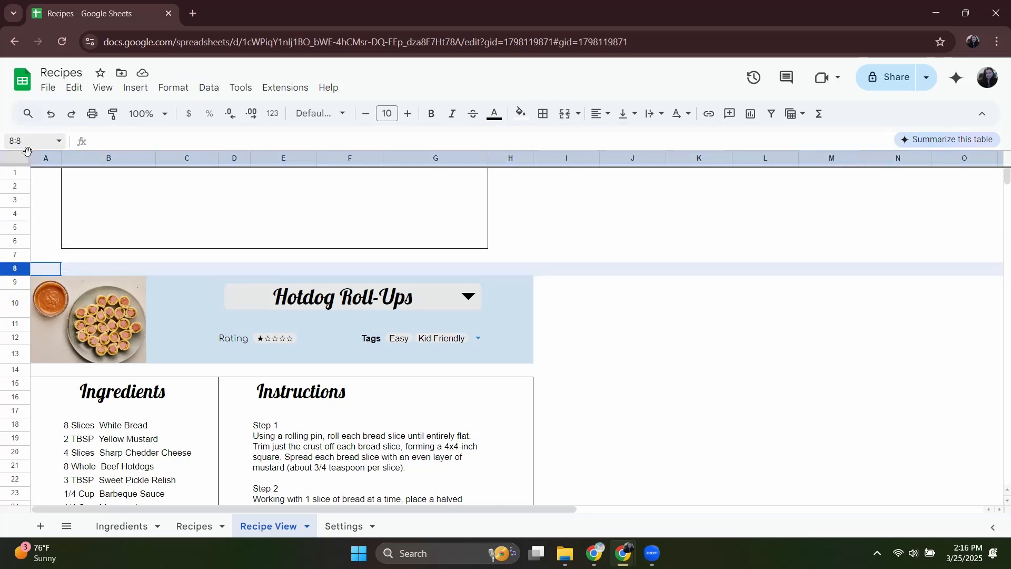
pyautogui.moveTo(14, 269); pyautogui.dragTo(27, 174)
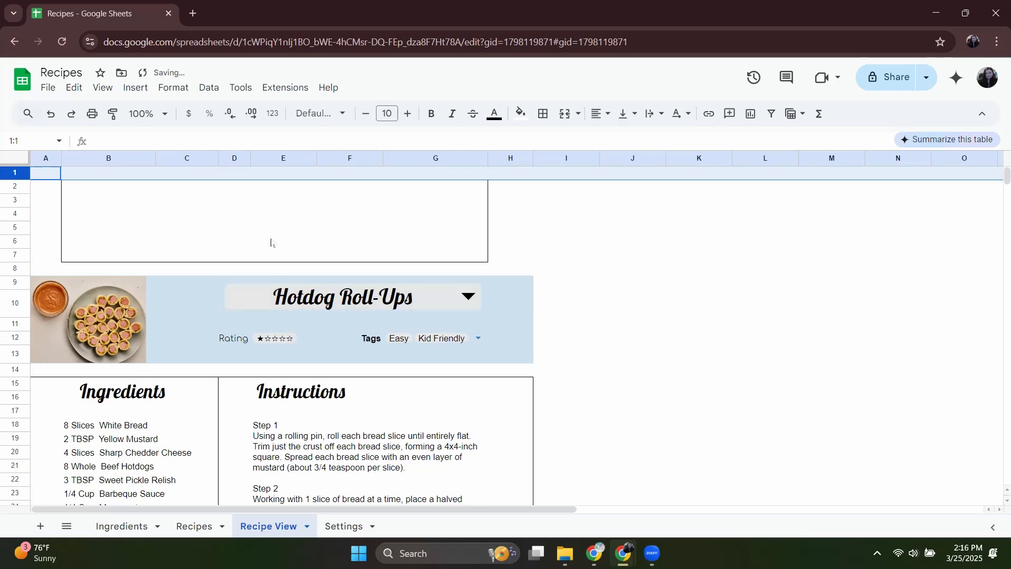
pyautogui.click(685, 284)
# Merge C2:F3 for the heading "Filter Recipes" and style it in the larger Lobster font of the other headings.
pyautogui.click(280, 193)
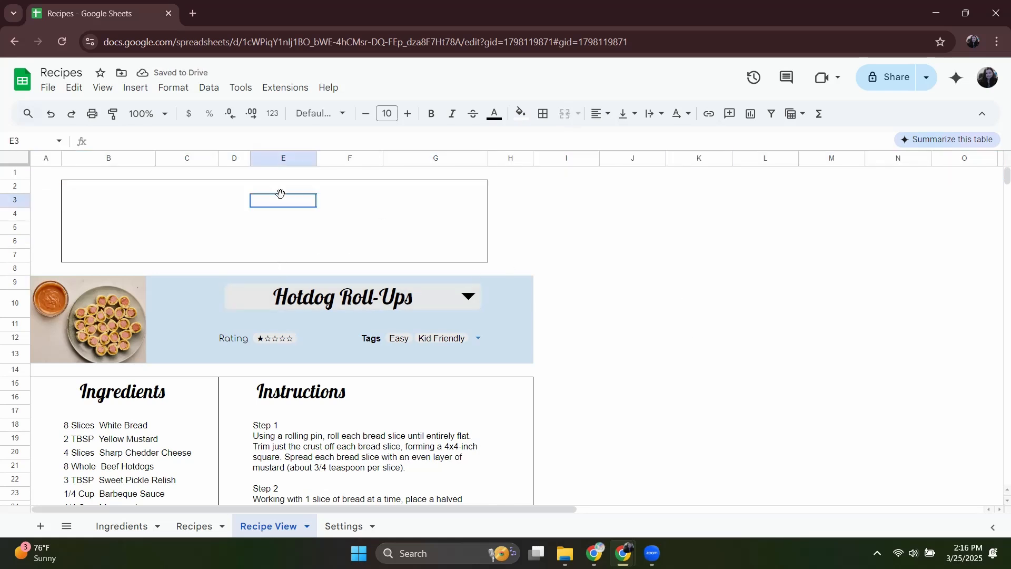
pyautogui.click(192, 192)
pyautogui.keyDown('shift'); pyautogui.click(346, 207); pyautogui.keyUp('shift')
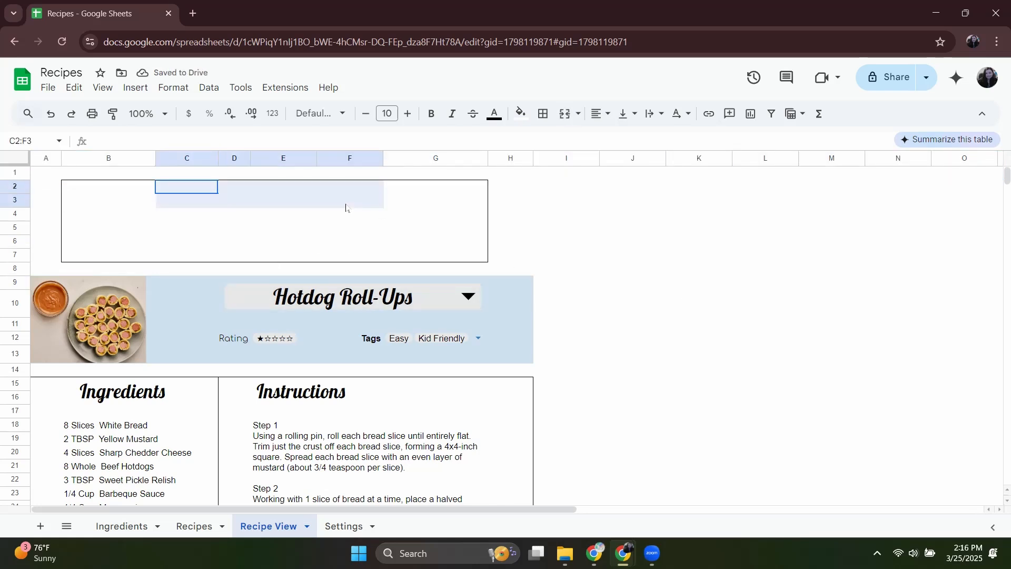
pyautogui.click(565, 115)
pyautogui.write('Filter Recipes')
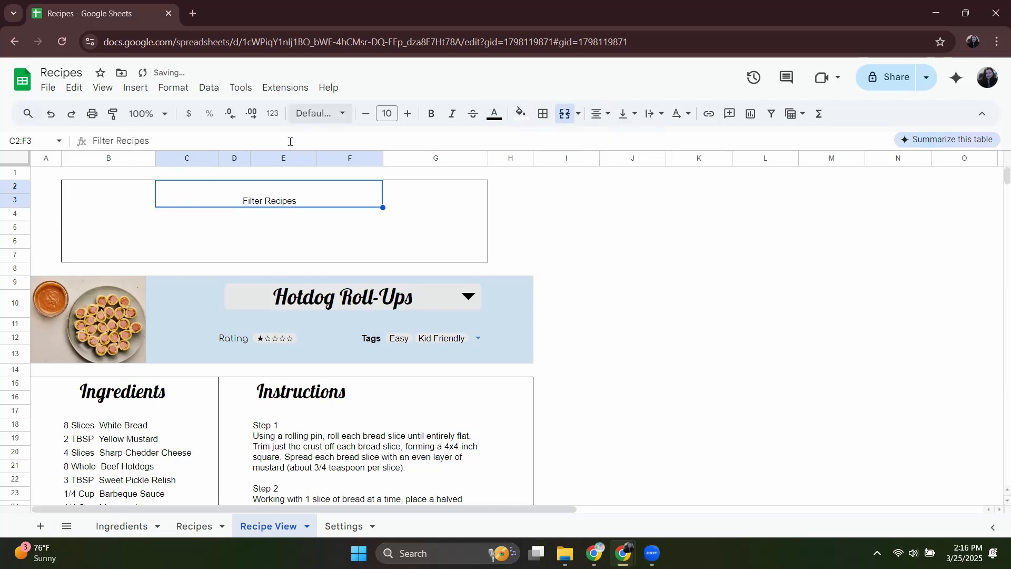
pyautogui.click(320, 114)
pyautogui.click(234, 241)
# Enter the labels Tag, Meal and Protein in cells C4, C5 and C6 under the Filter Recipes heading.
pyautogui.click(187, 214)
pyautogui.click(165, 214)
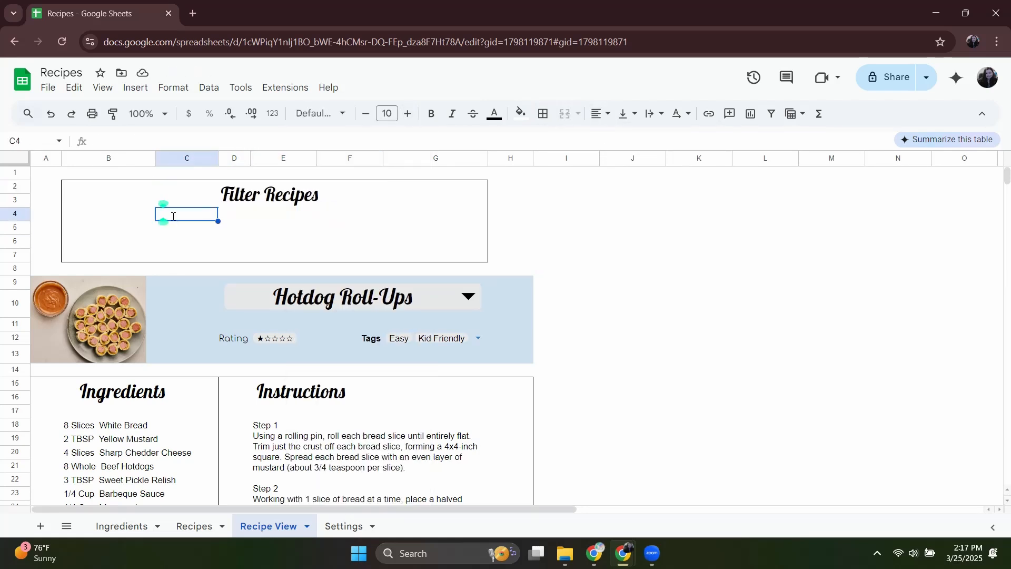
pyautogui.write('Tag')
pyautogui.click(182, 230)
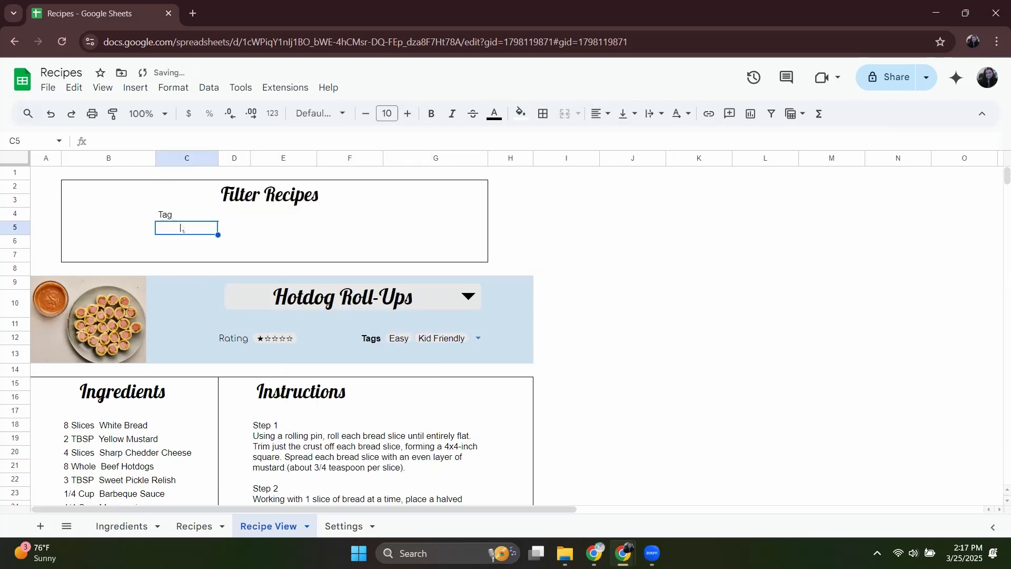
pyautogui.write('Meal')
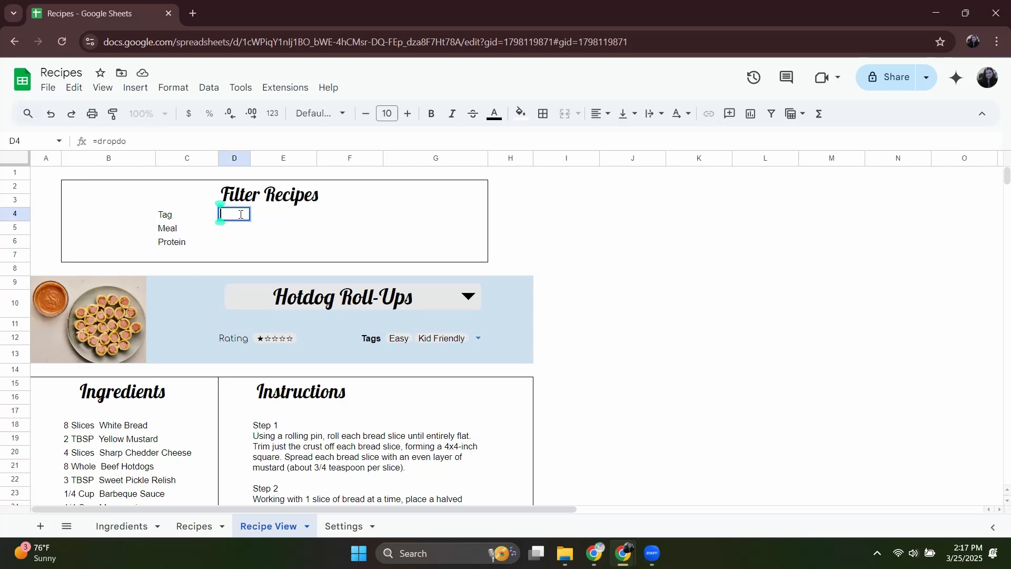
# Insert a dropdown in D4 beside the Tag label and set its criteria to Dropdown (from a range).
pyautogui.write('@')
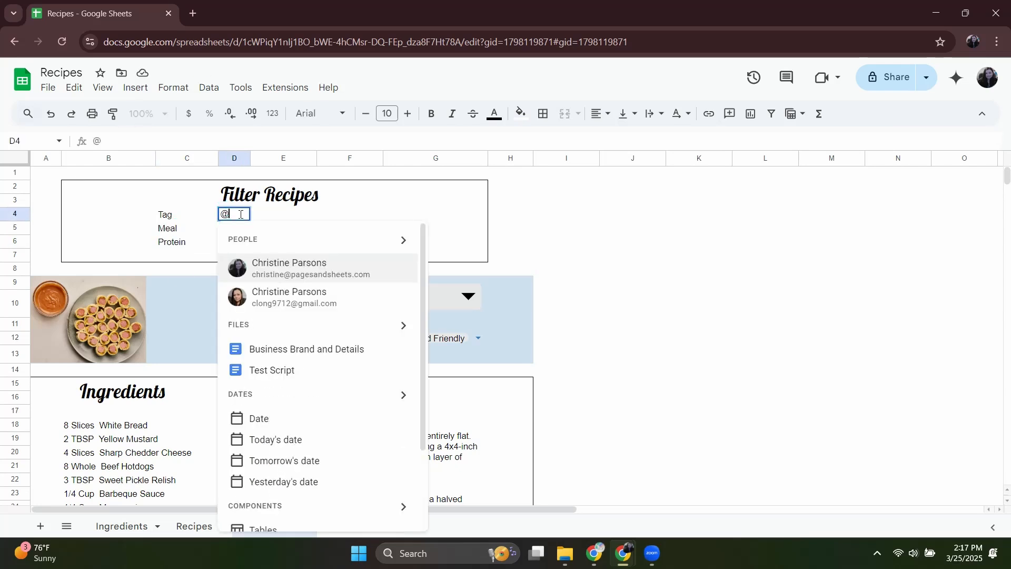
pyautogui.write('Drop')
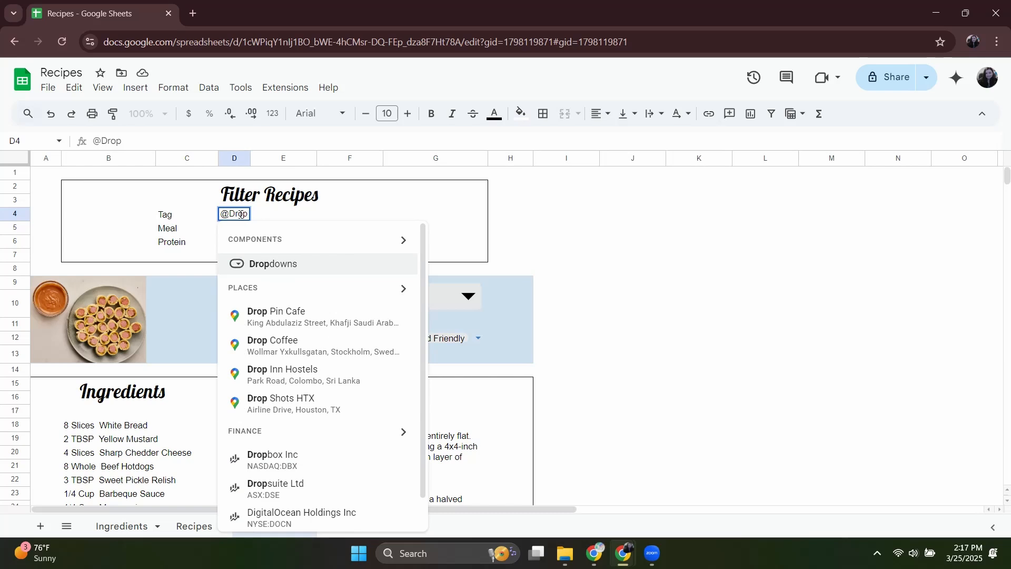
pyautogui.press('Return')
pyautogui.click(253, 263)
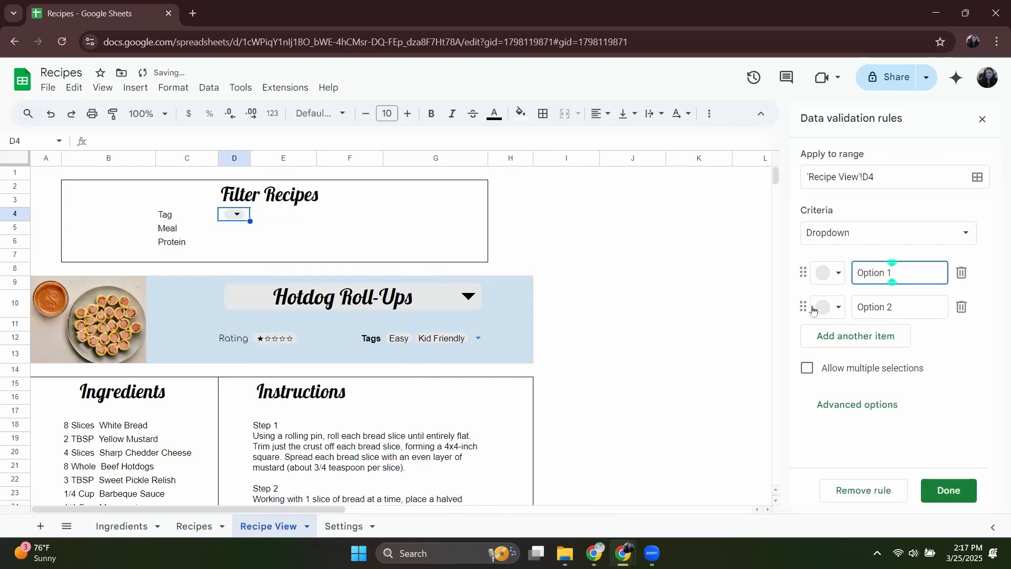
pyautogui.click(876, 244)
pyautogui.click(879, 255)
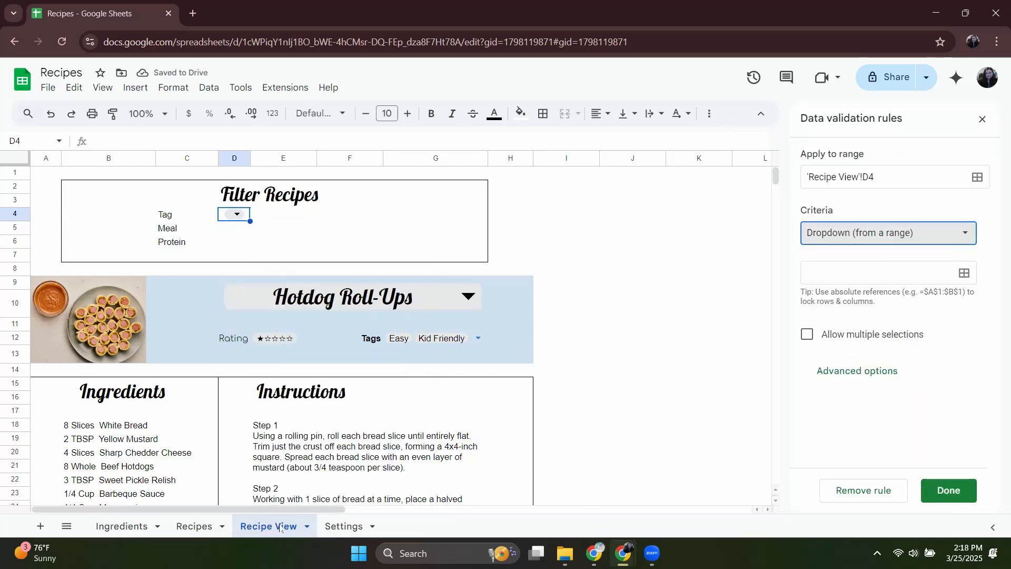
# Set the source range of the Tag dropdown to Settings[Tags], checking the column name on the Settings sheet.
pyautogui.click(344, 526)
pyautogui.click(844, 270)
pyautogui.write('S')
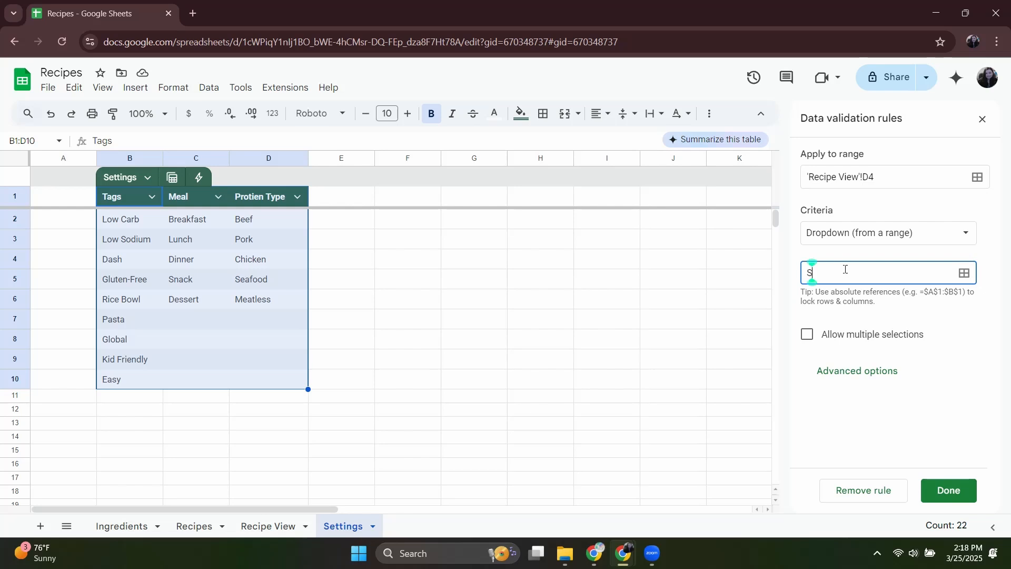
pyautogui.write('ettings[Tags')
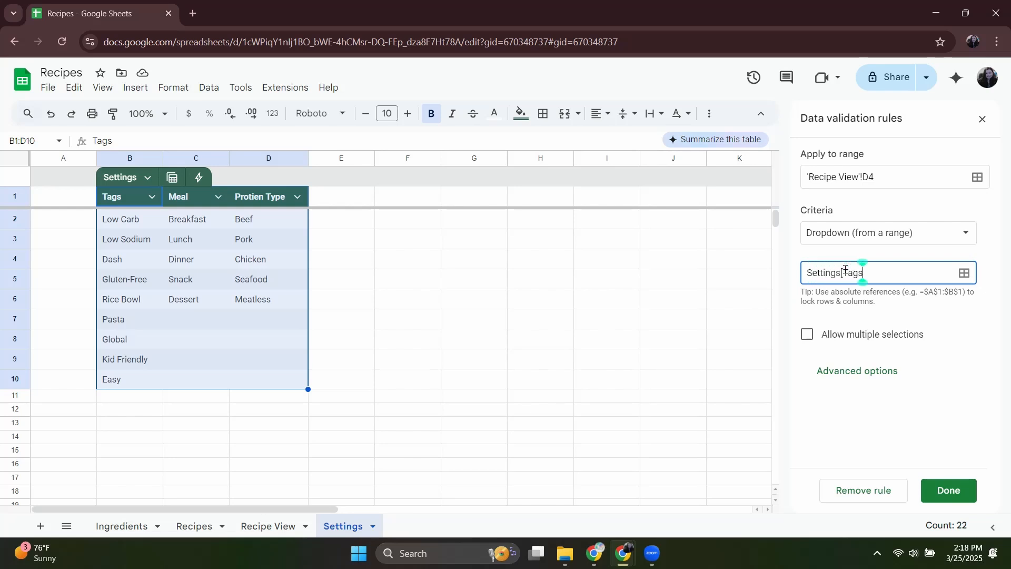
pyautogui.write(']')
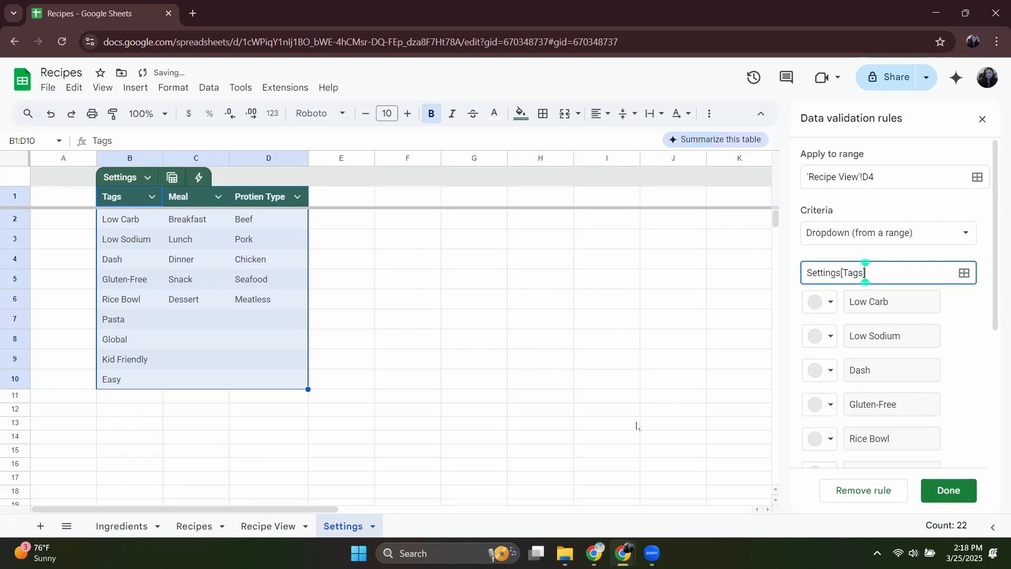
# Merge D4:E4 on the Recipe View sheet so the Tag dropdown spans both cells.
pyautogui.click(266, 528)
pyautogui.moveTo(284, 215); pyautogui.dragTo(233, 215)
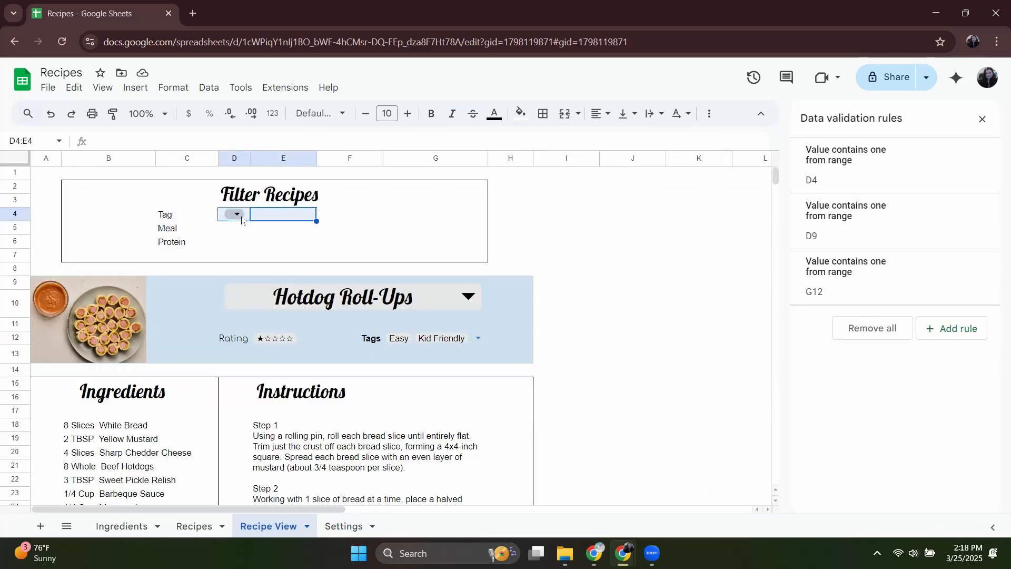
pyautogui.click(564, 114)
# Right-align the Tag, Meal and Protein labels in C4:C6.
pyautogui.click(187, 214)
pyautogui.moveTo(187, 214); pyautogui.dragTo(187, 242)
pyautogui.click(600, 114)
pyautogui.click(642, 138)
# Add a dropdown from a range in D5 beside Meal, using the Meal column of the Settings table.
pyautogui.moveTo(234, 228); pyautogui.dragTo(268, 234)
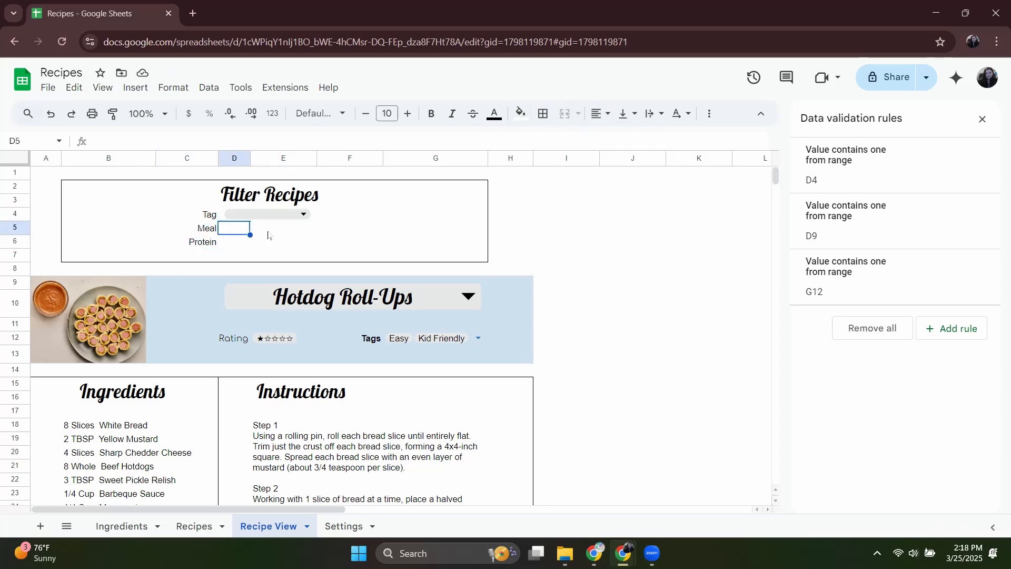
pyautogui.click(274, 276)
pyautogui.click(885, 233)
pyautogui.click(861, 266)
pyautogui.write('Settings')
pyautogui.click(948, 490)
# Add a dropdown from a range in D6 beside Protein, with Settings[Protein Type] as its source.
pyautogui.click(234, 242)
pyautogui.write('@drop')
pyautogui.click(280, 290)
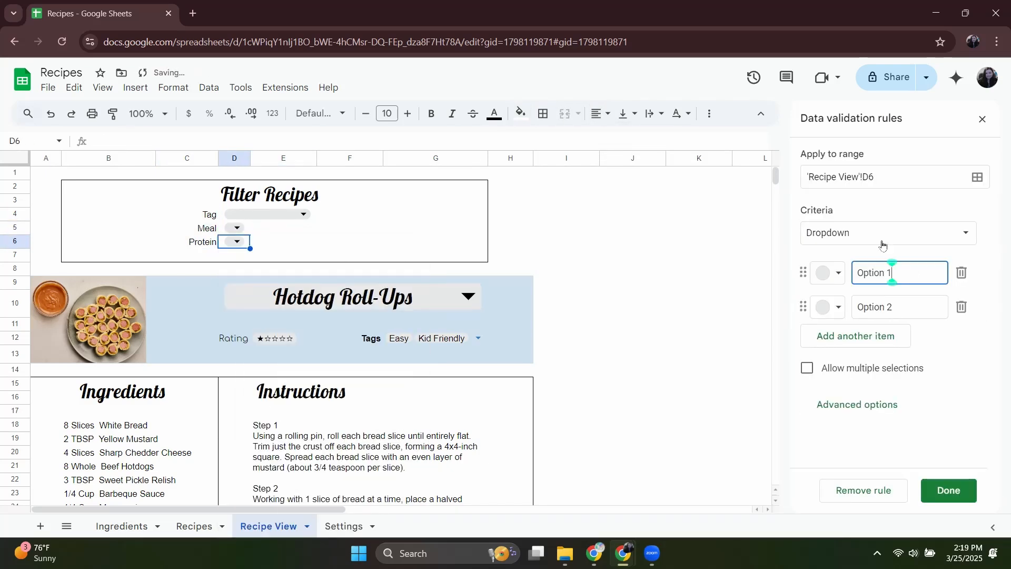
pyautogui.click(884, 233)
pyautogui.click(861, 265)
pyautogui.write('Settings[Protein')
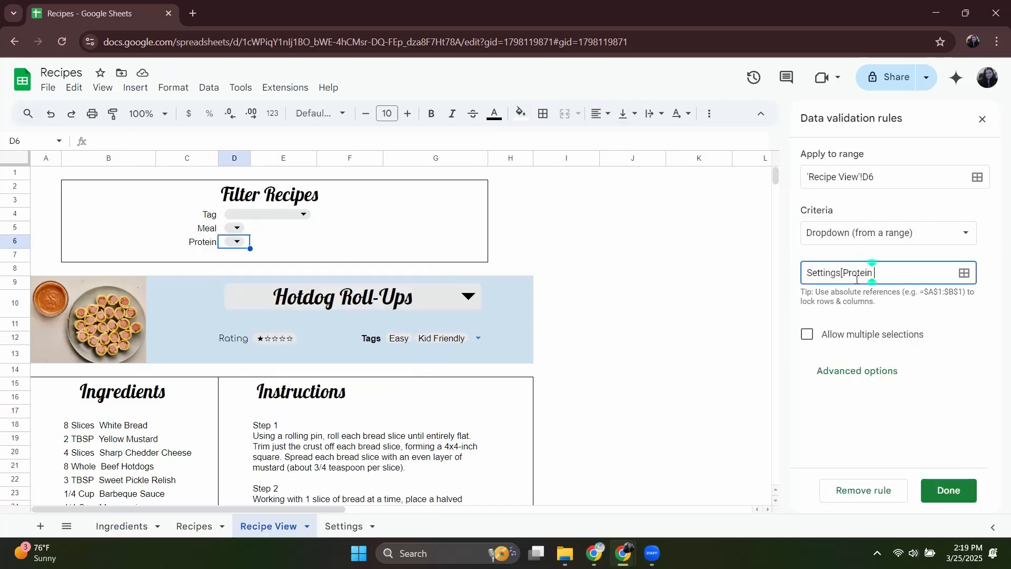
pyautogui.write(' Type]')
pyautogui.click(948, 490)
# Merge D5:E5 and D6:E6 for the Meal and Protein dropdowns, and insert an empty row above row 4.
pyautogui.moveTo(253, 228); pyautogui.dragTo(235, 228)
pyautogui.click(565, 114)
pyautogui.moveTo(269, 241); pyautogui.dragTo(235, 242)
pyautogui.click(564, 114)
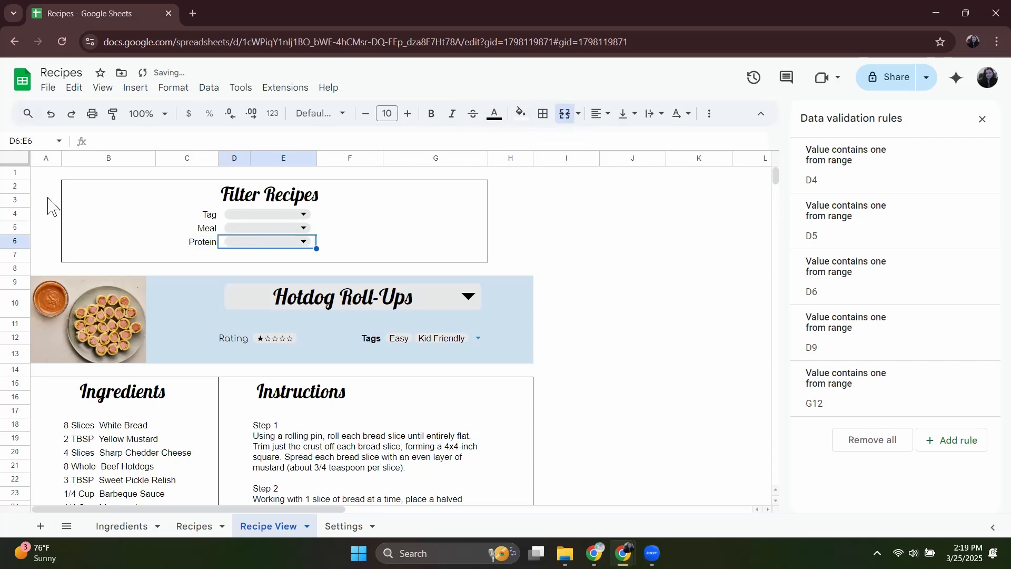
pyautogui.click(15, 213)
pyautogui.rightClick(16, 213)
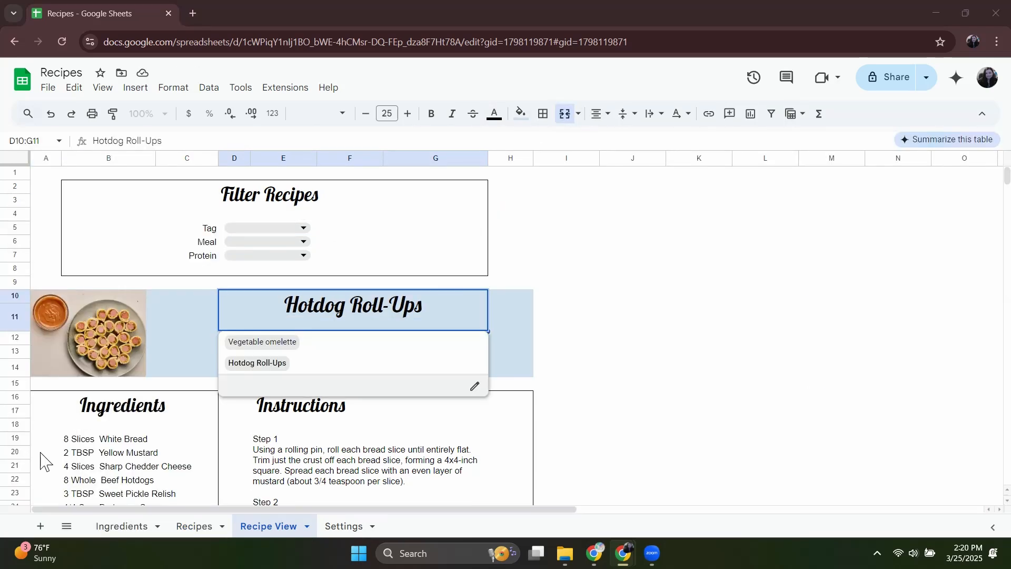
# Add a new sheet after Recipe View and name it Secret Filter.
pyautogui.click(40, 525)
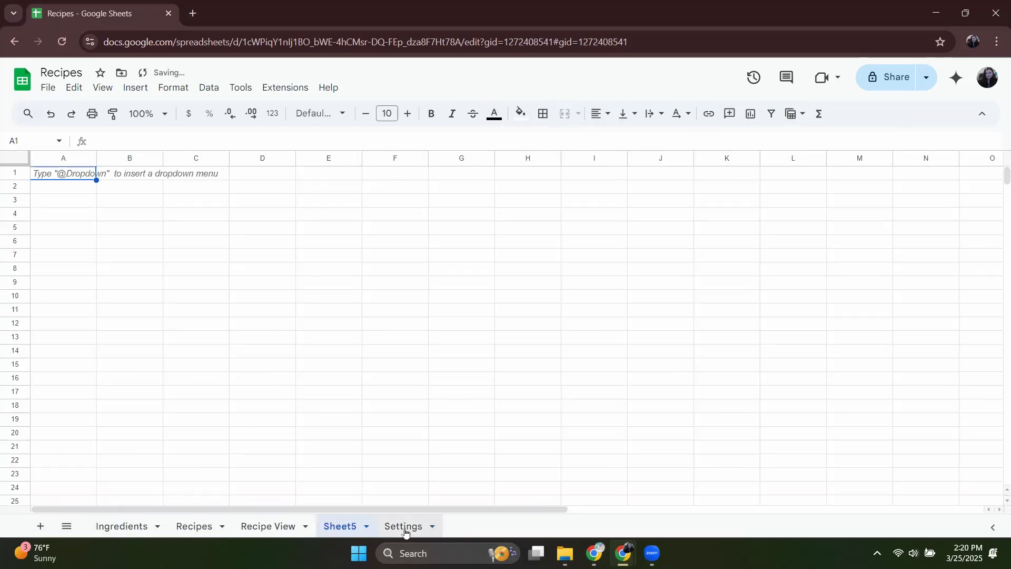
pyautogui.doubleClick(343, 525)
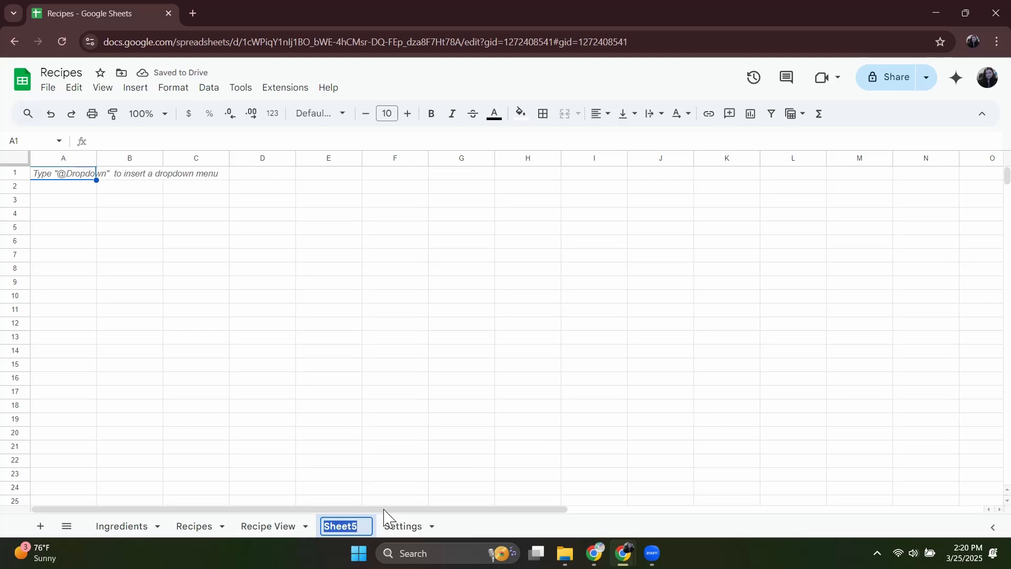
pyautogui.write('Secret')
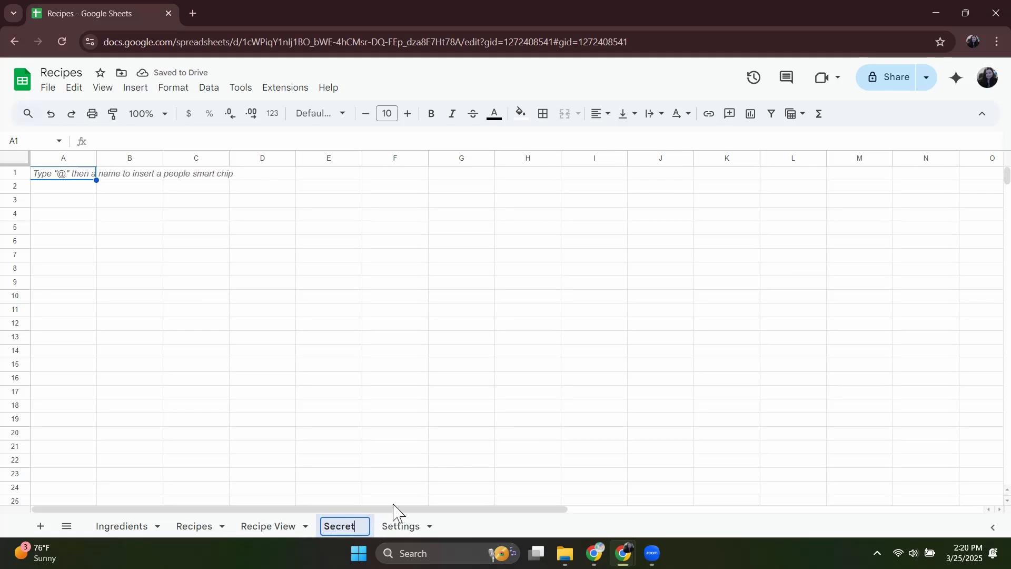
pyautogui.press('Return')
pyautogui.write('Filter')
pyautogui.press('Return')
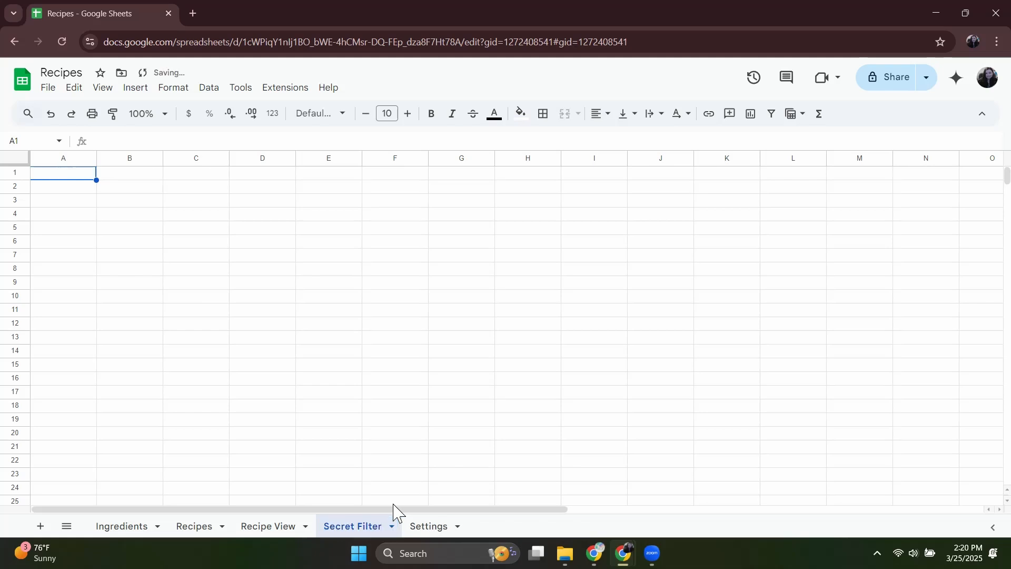
# Enter the heading "Recipe Dropdown Filter" in cell B1 of the Secret Filter sheet.
pyautogui.click(148, 171)
pyautogui.write('Recipe')
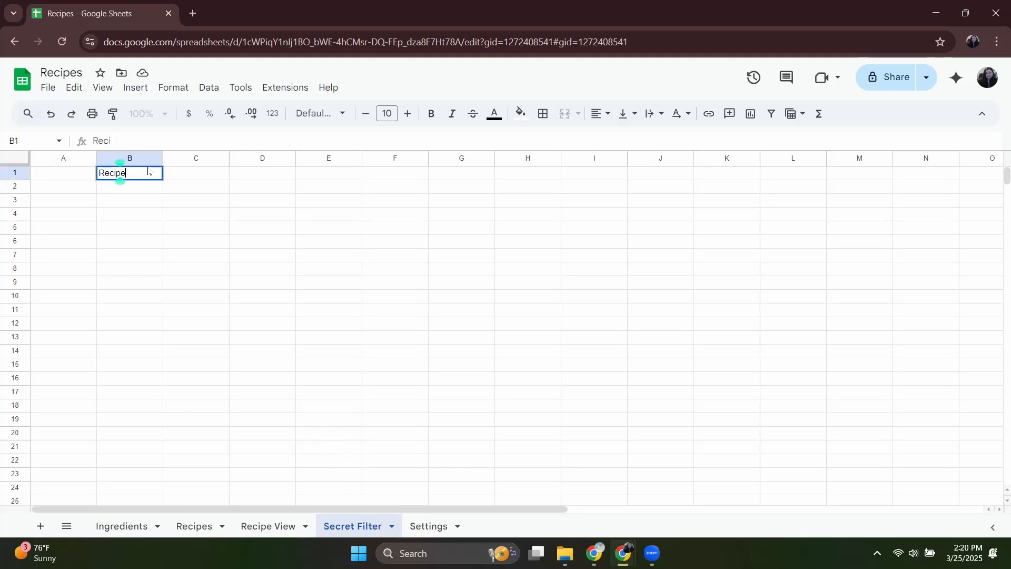
pyautogui.write(' Dropdown ')
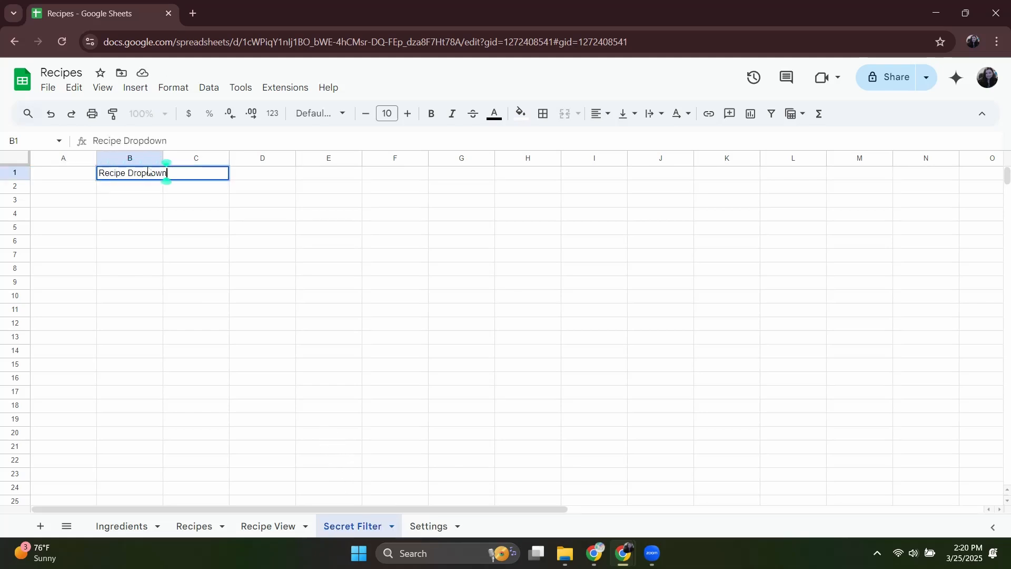
pyautogui.write('Filter')
pyautogui.press('Return')
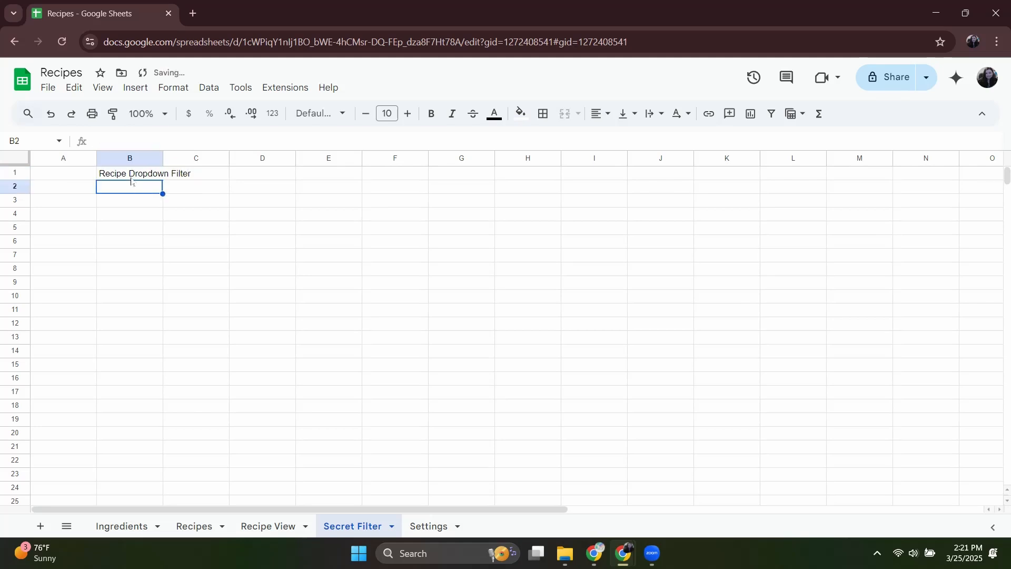
# Make the B1 heading bold and fit the width of column B to its text.
pyautogui.click(129, 178)
pyautogui.click(129, 186)
pyautogui.hotkey('ctrl', 'c')
pyautogui.click(126, 175)
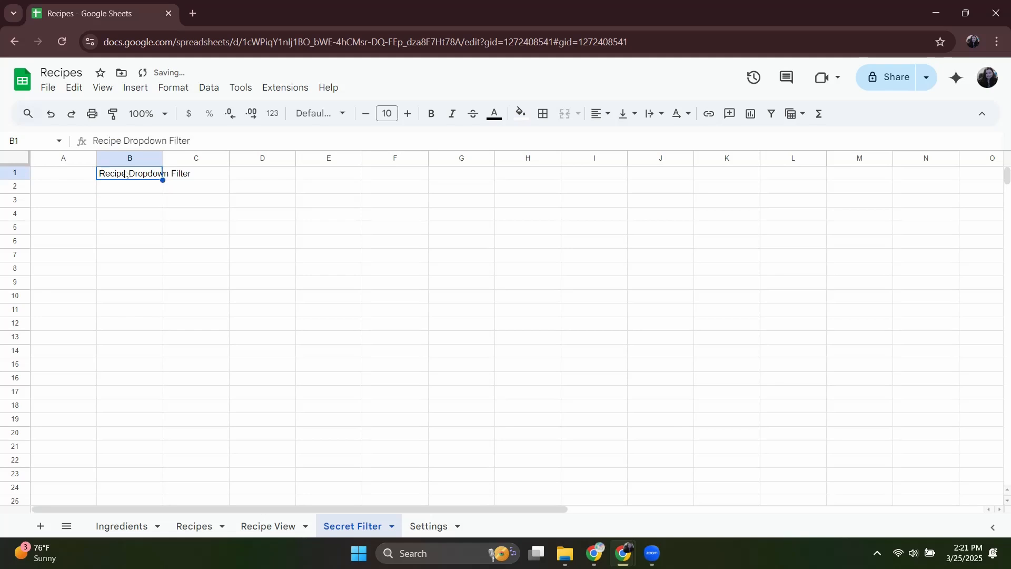
pyautogui.hotkey('ctrl', 'b')
pyautogui.click(121, 190)
pyautogui.doubleClick(163, 158)
pyautogui.click(185, 347)
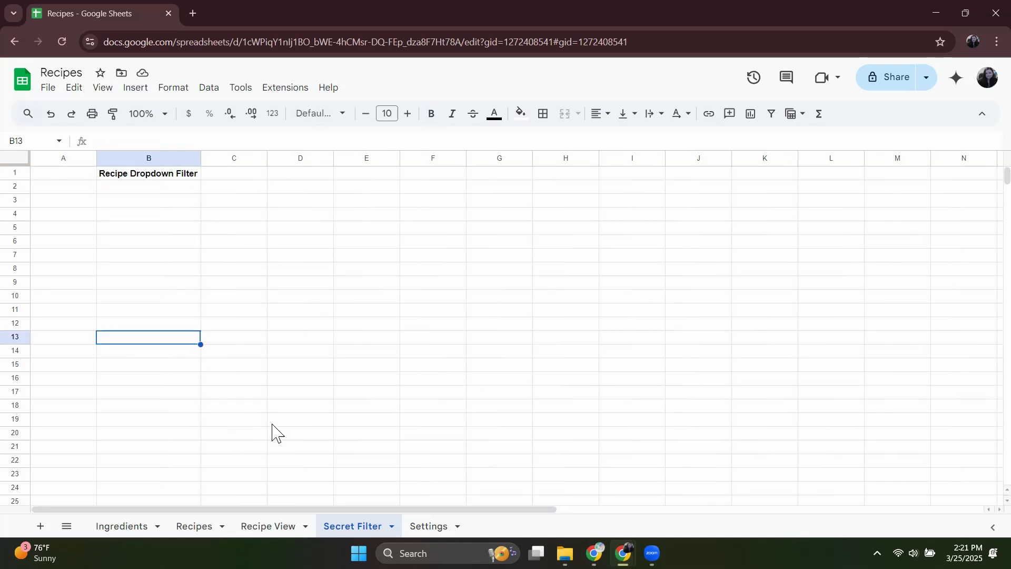
# Unmerge the Tag, Meal and Protein dropdown cells in D5:E7 on the Recipe View sheet.
pyautogui.click(278, 526)
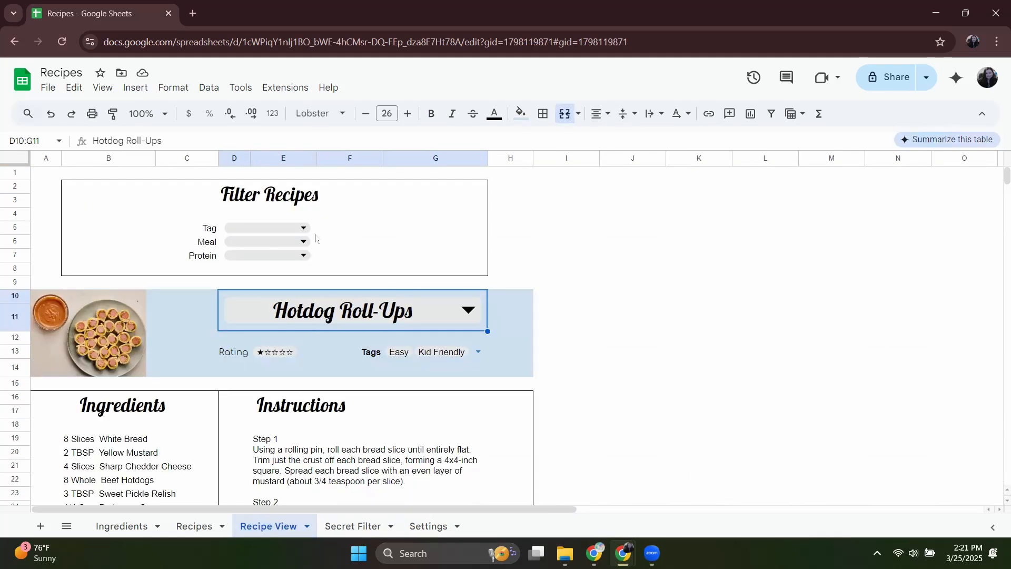
pyautogui.click(270, 228)
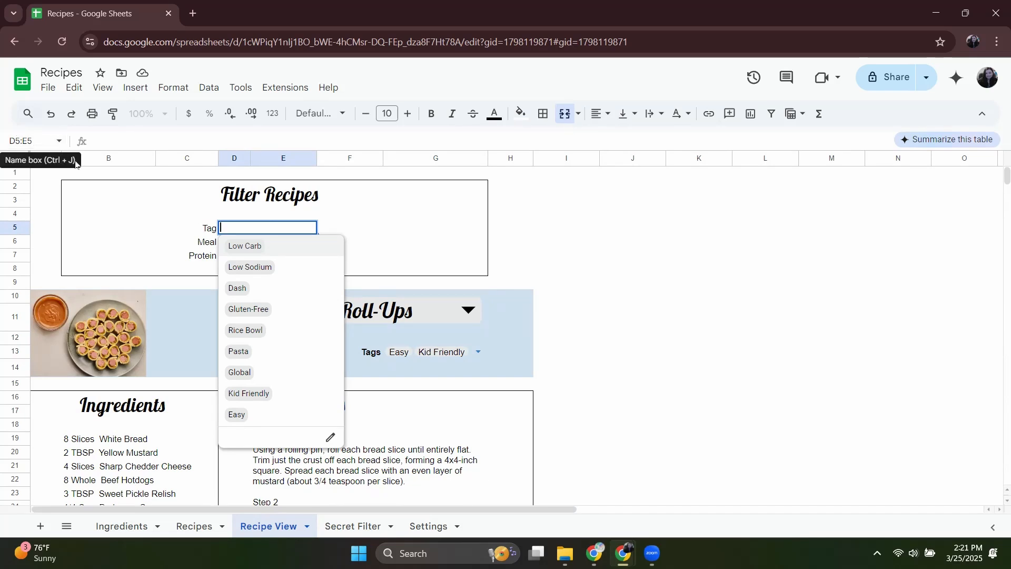
pyautogui.click(570, 116)
pyautogui.click(444, 219)
pyautogui.click(280, 243)
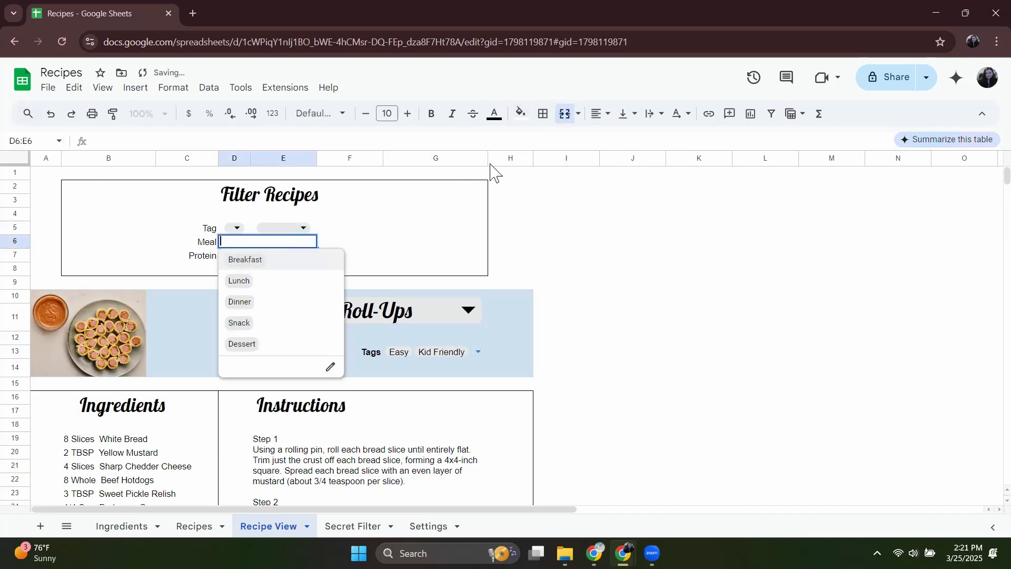
pyautogui.click(563, 117)
pyautogui.click(280, 256)
pyautogui.click(567, 119)
pyautogui.click(437, 256)
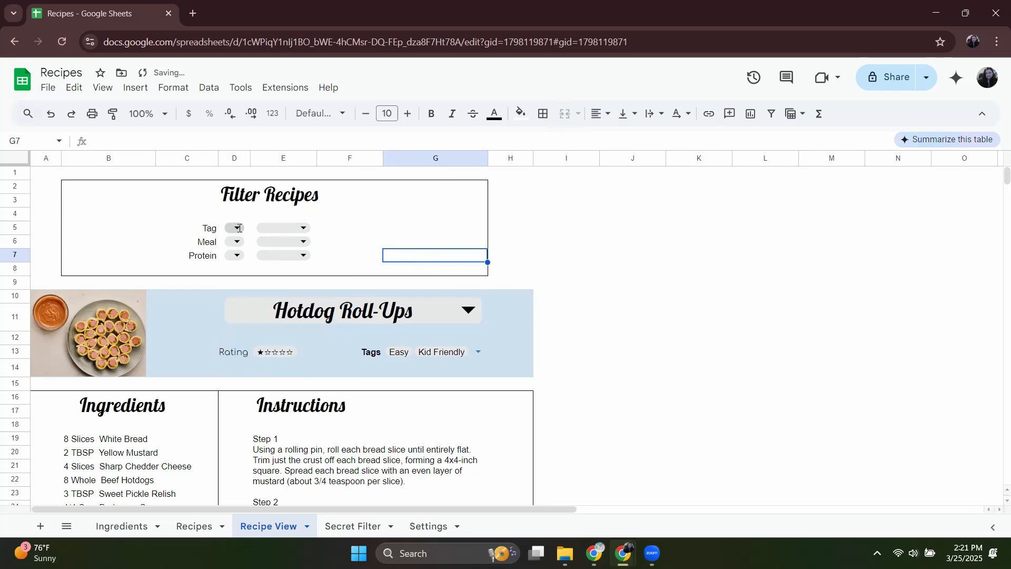
# Define the named range filterTag for the Tag dropdown cell D5.
pyautogui.click(239, 228)
pyautogui.click(30, 140)
pyautogui.write('T')
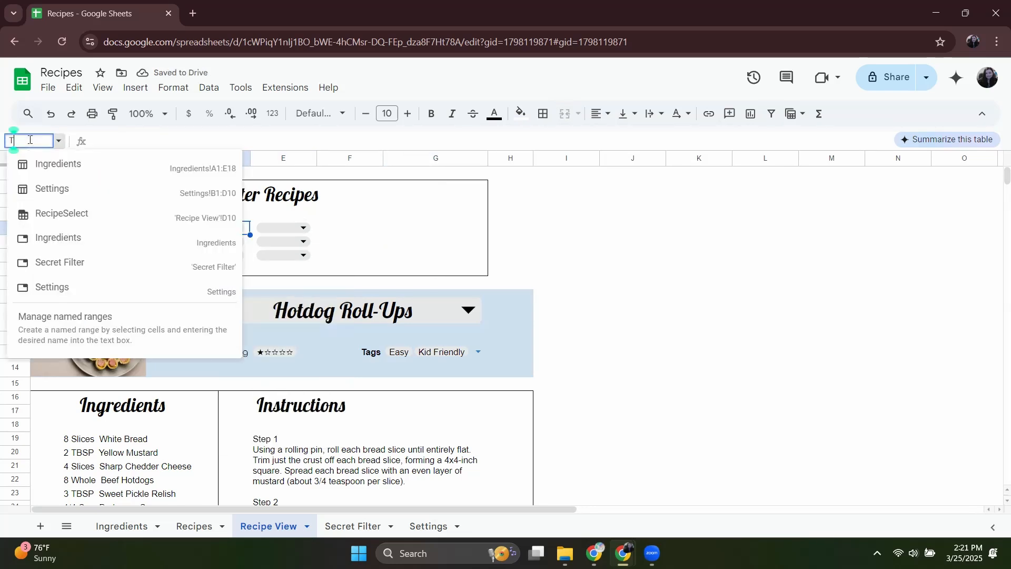
pyautogui.press('BackSpace')
pyautogui.write('filterTa')
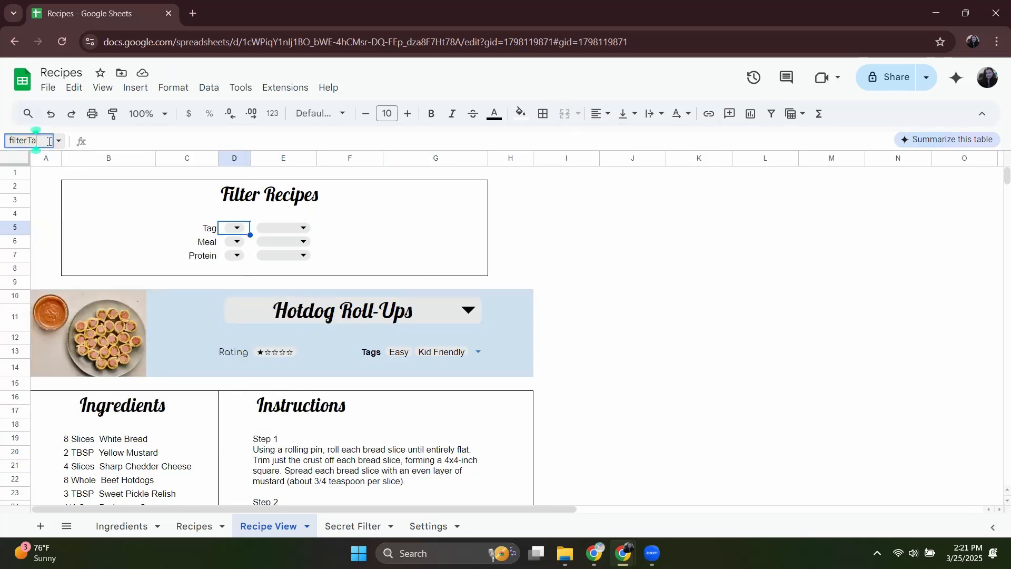
pyautogui.write('g')
pyautogui.press('Return')
# Define the named range filterMeal for the Meal dropdown cell D6.
pyautogui.click(232, 242)
pyautogui.click(41, 136)
pyautogui.write('filter')
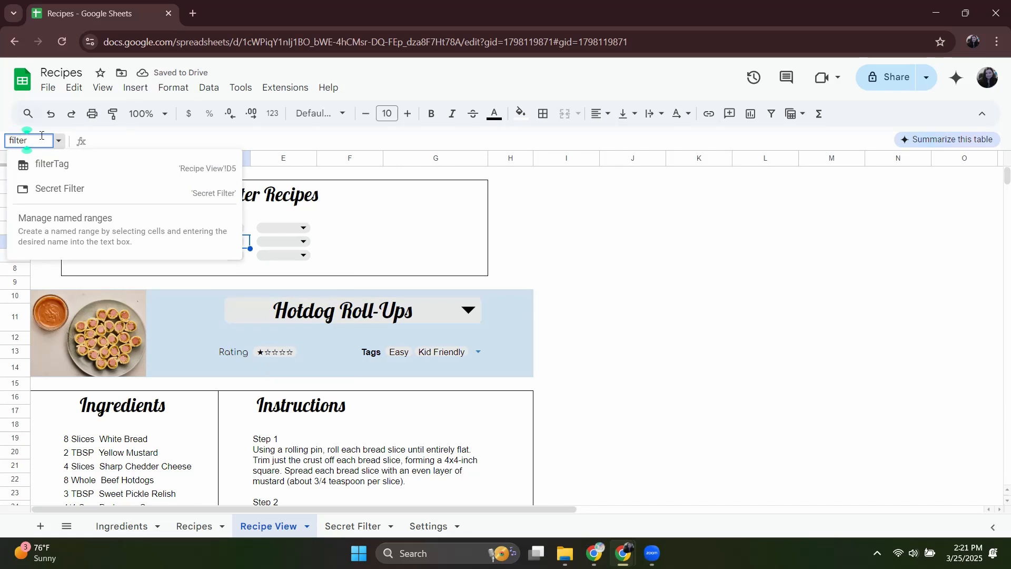
pyautogui.write('Meal')
pyautogui.press('Return')
# Define the named range filterProtein for the Protein dropdown cell D7.
pyautogui.click(232, 255)
pyautogui.click(40, 140)
pyautogui.write('fi')
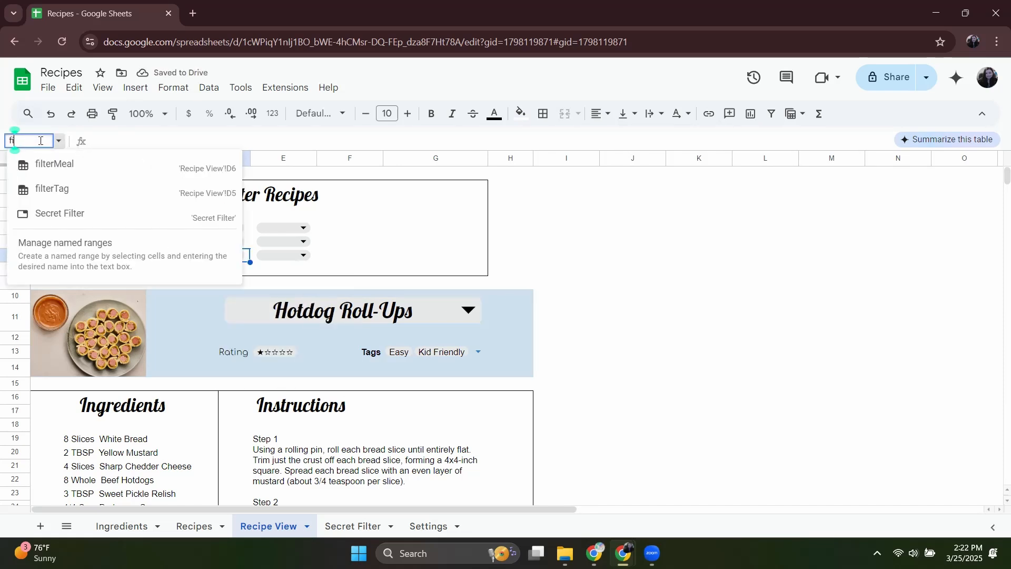
pyautogui.write('lterProtein')
pyautogui.press('Return')
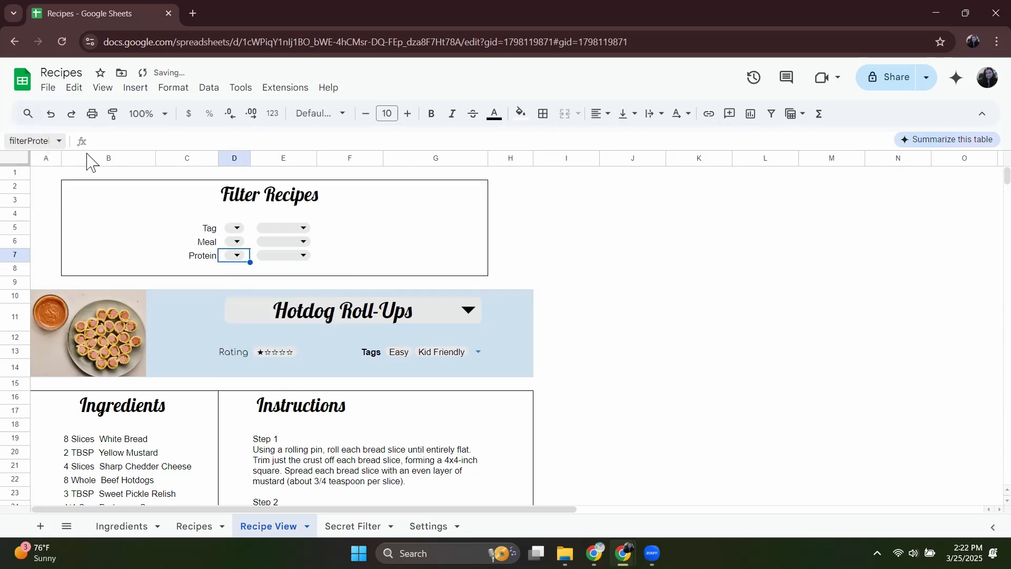
# Merge columns D and E separately for each of the Tag, Meal and Protein dropdowns in rows 5 to 7.
pyautogui.moveTo(234, 229); pyautogui.dragTo(332, 260)
pyautogui.click(566, 109)
pyautogui.click(371, 238)
pyautogui.click(565, 112)
pyautogui.click(372, 232)
pyautogui.click(411, 246)
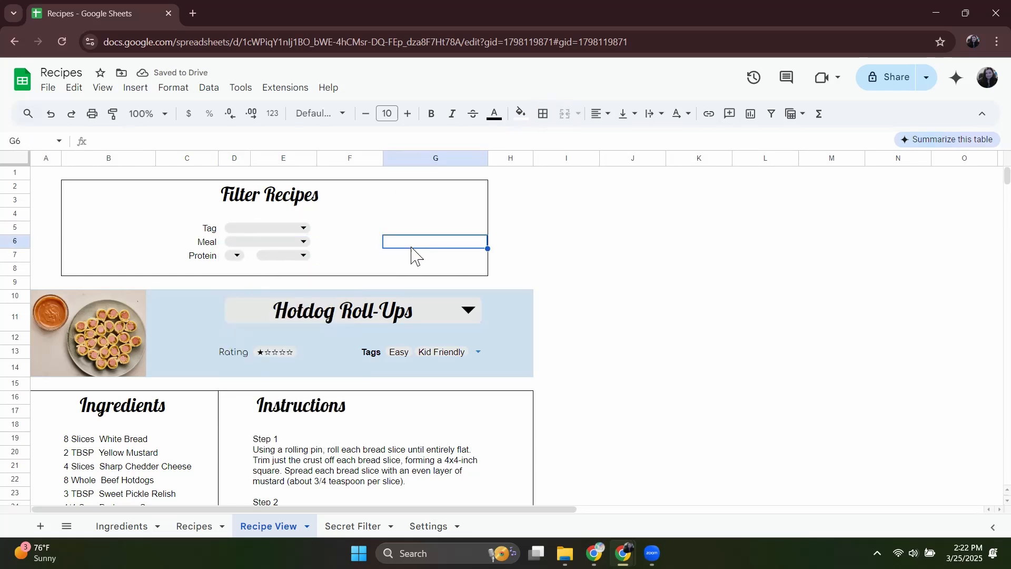
pyautogui.moveTo(232, 256); pyautogui.dragTo(289, 258)
pyautogui.click(564, 112)
pyautogui.click(348, 242)
pyautogui.click(290, 228)
pyautogui.click(350, 229)
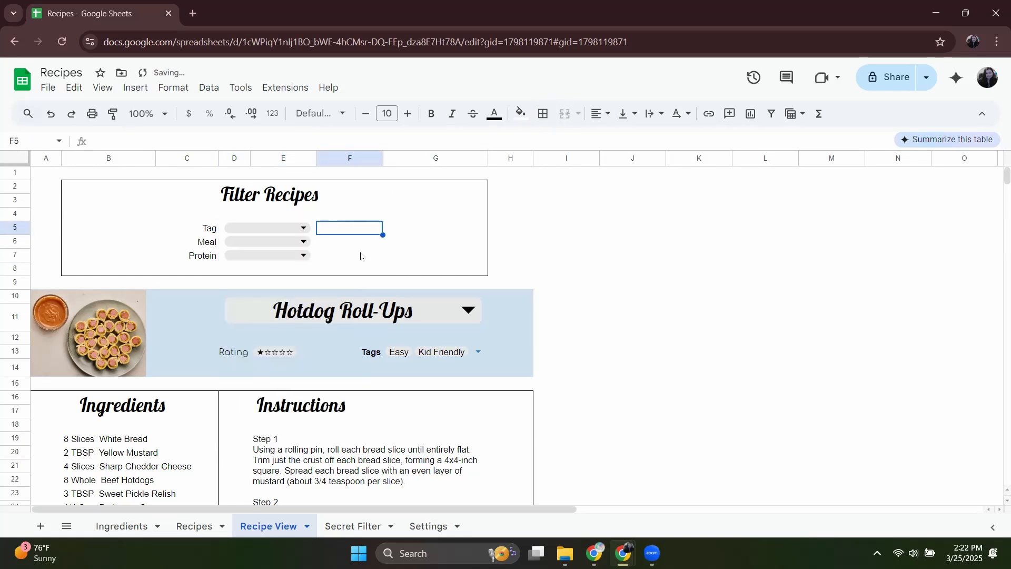
# Enter =Filter(Recipes[Name],Recipes[Tags]=filterTag) in cell B2 of the Secret Filter sheet.
pyautogui.click(352, 526)
pyautogui.click(155, 189)
pyautogui.write('=Filter(')
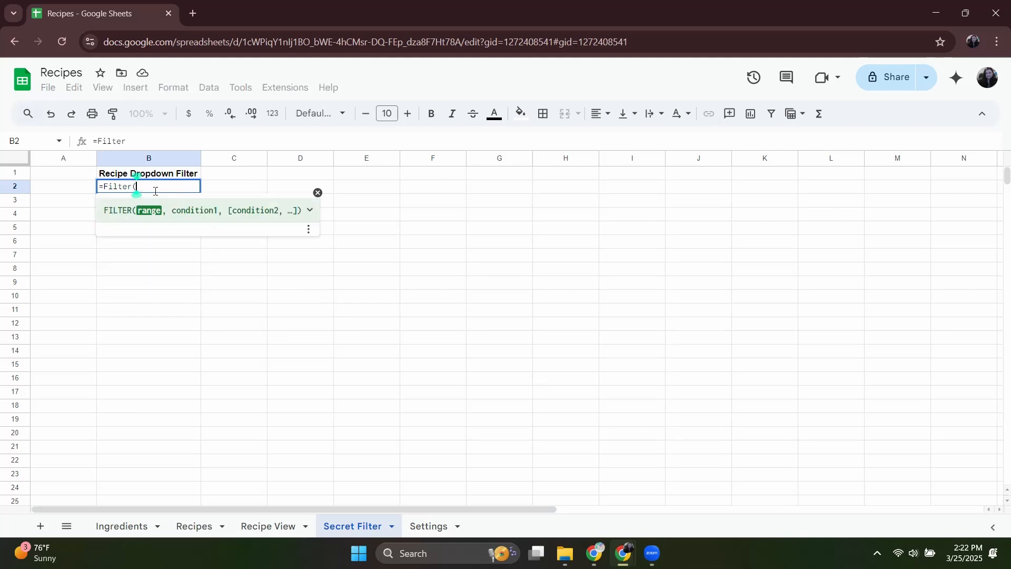
pyautogui.write('Recipes[Name]')
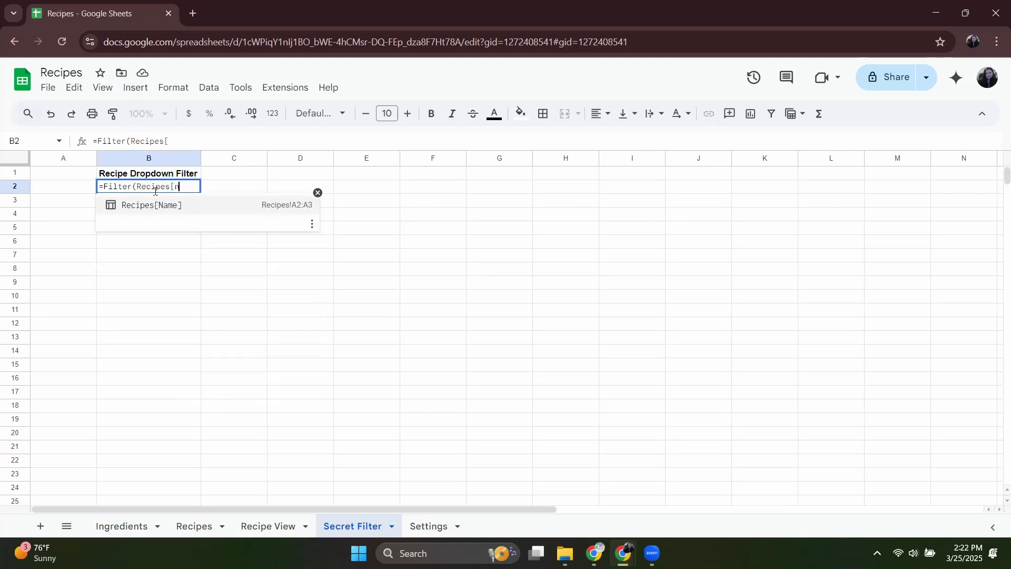
pyautogui.write(',')
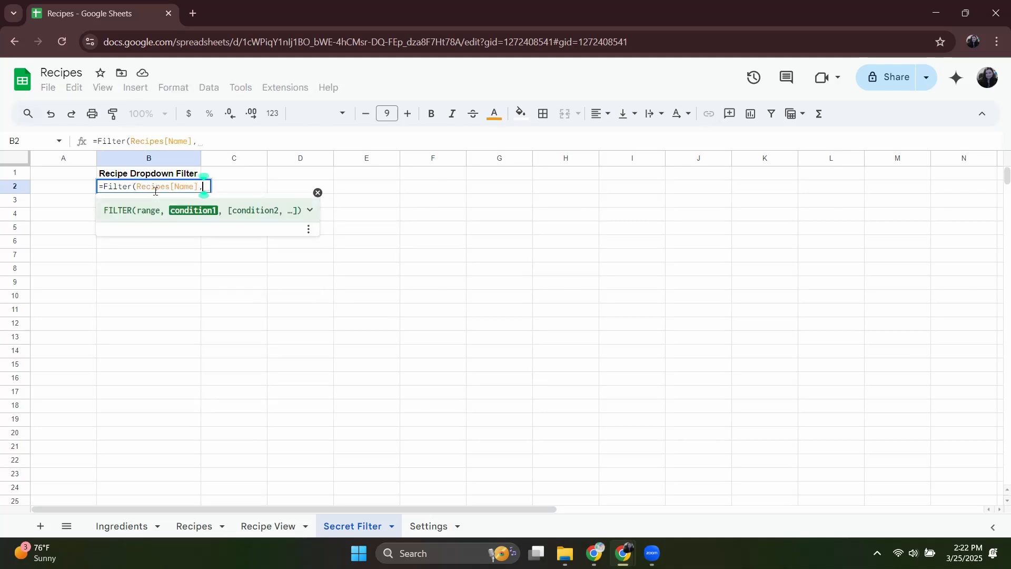
pyautogui.write('Recipe')
pyautogui.click(176, 370)
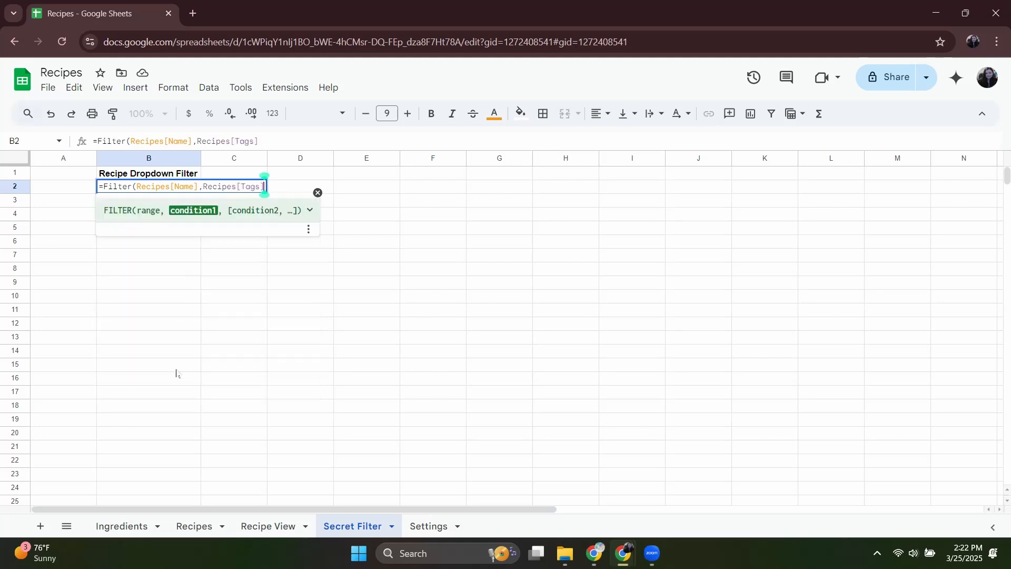
pyautogui.write('=fil')
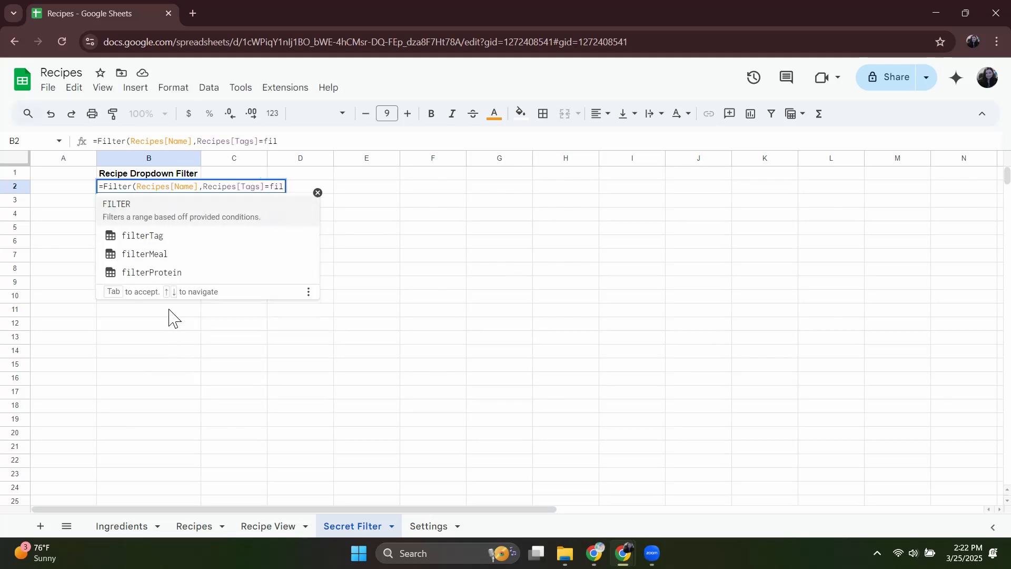
pyautogui.click(163, 234)
pyautogui.press('Return')
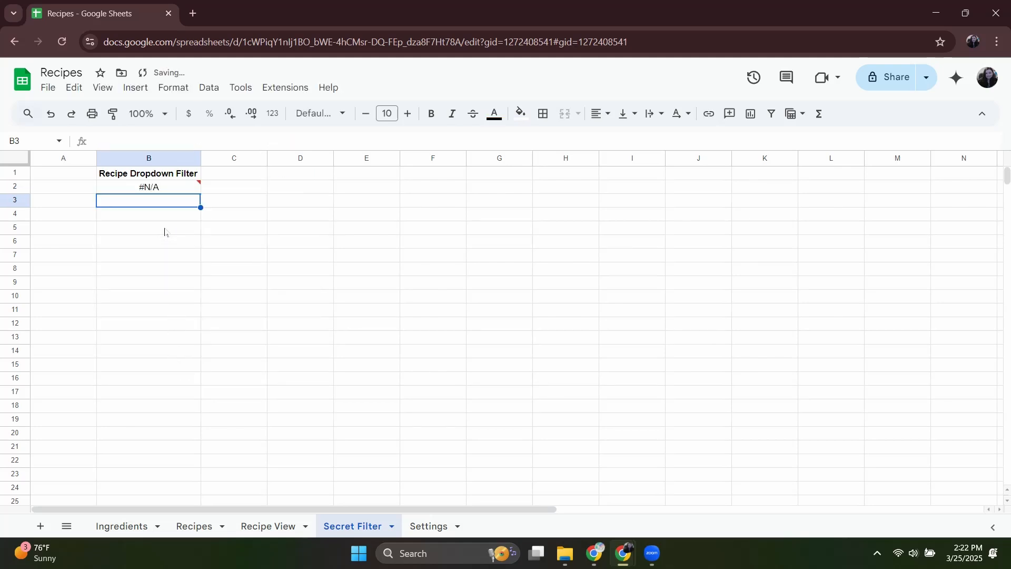
pyautogui.click(166, 188)
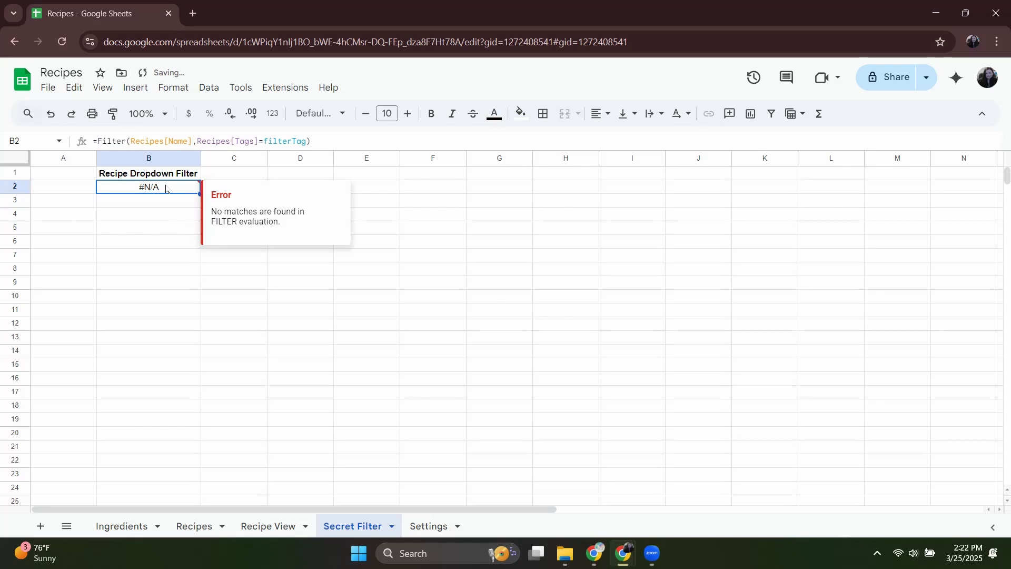
# Set the Tag filter on the Recipe View sheet to Low Carb.
pyautogui.click(268, 525)
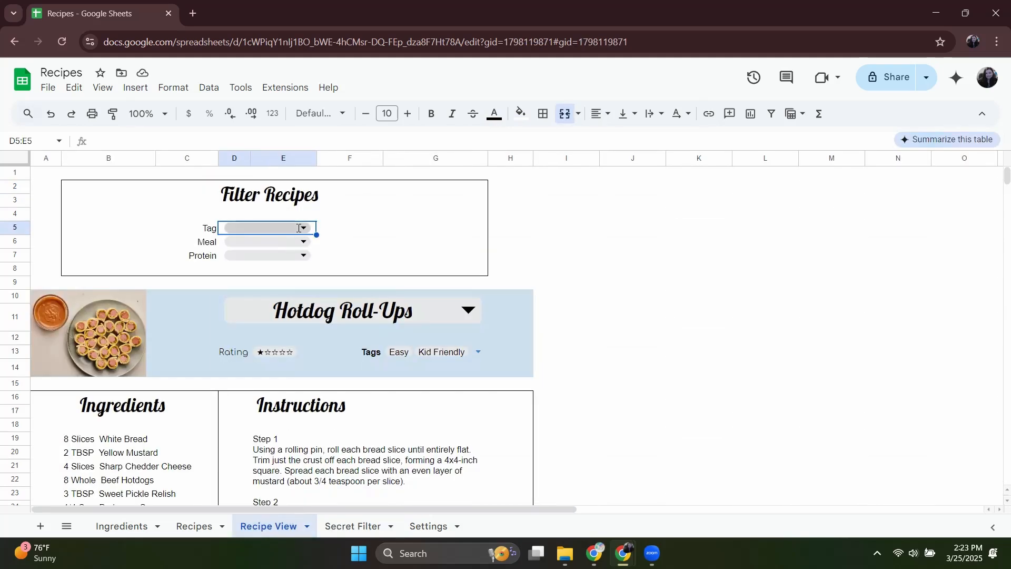
pyautogui.click(310, 229)
pyautogui.click(273, 246)
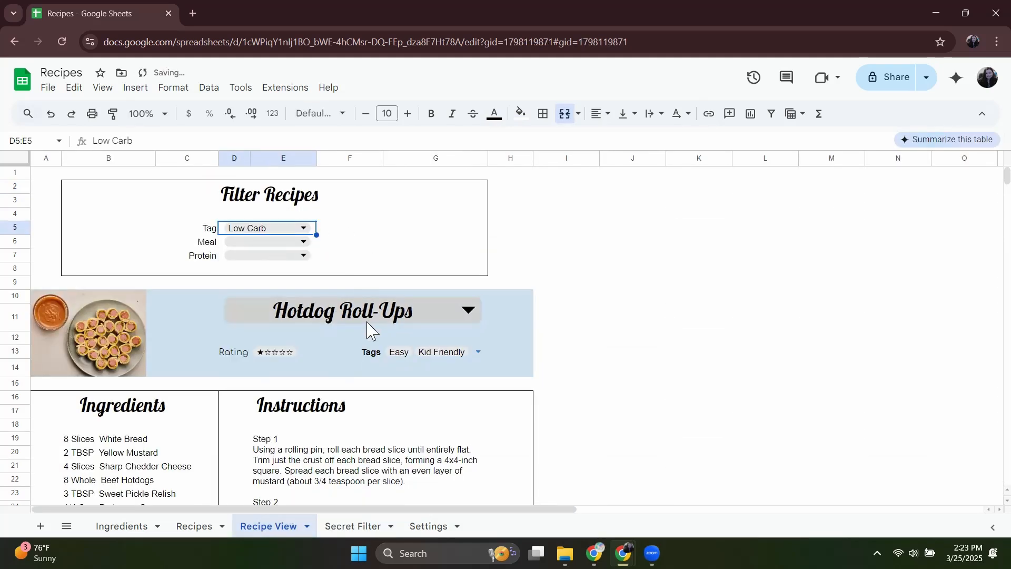
# Change the source range of the recipe name dropdown in D10:G11 on Recipe View to 'Secret Filter'!B2:B.
pyautogui.click(266, 526)
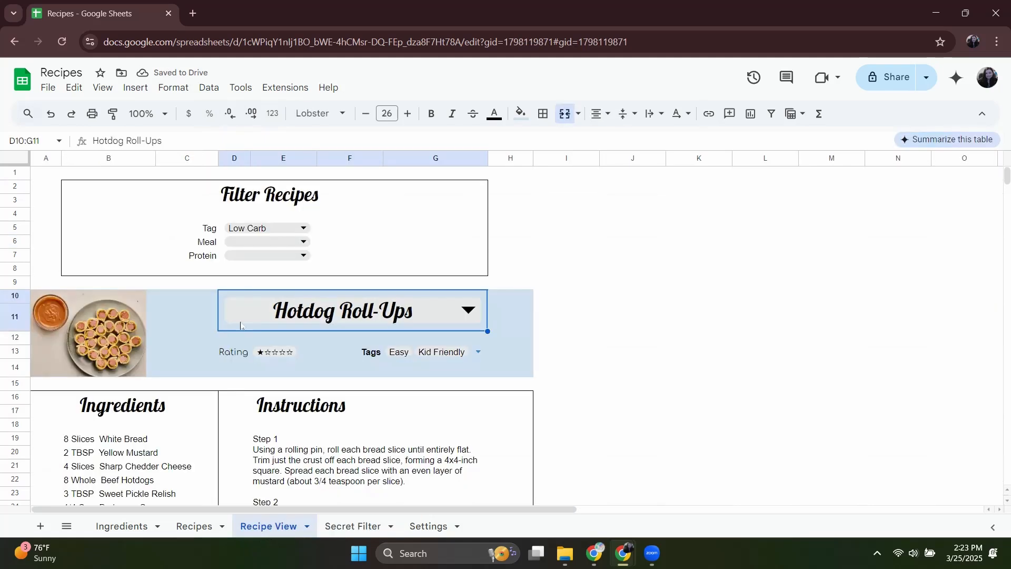
pyautogui.rightClick(314, 322)
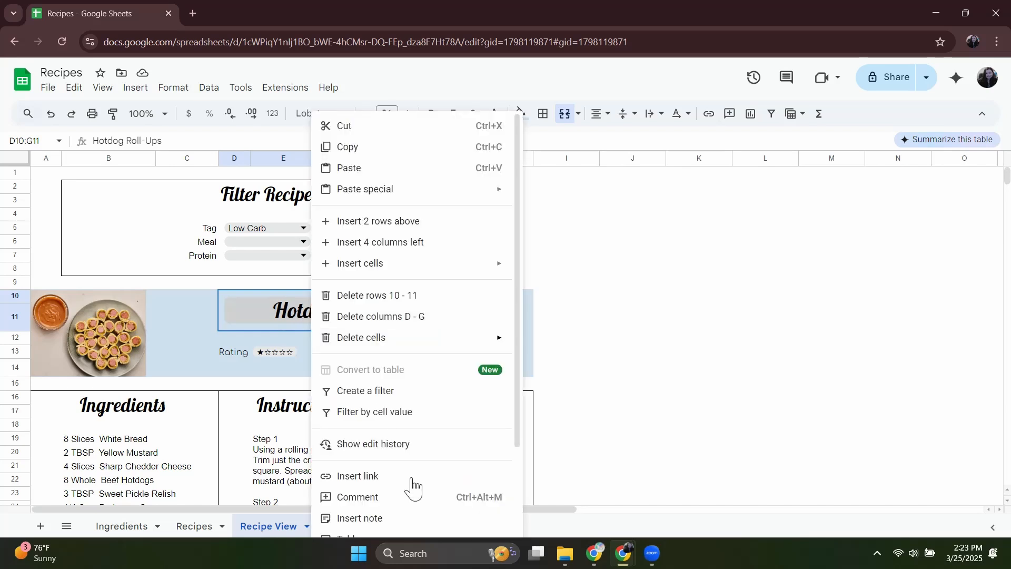
pyautogui.scroll(-3, 408, 479)
pyautogui.click(376, 470)
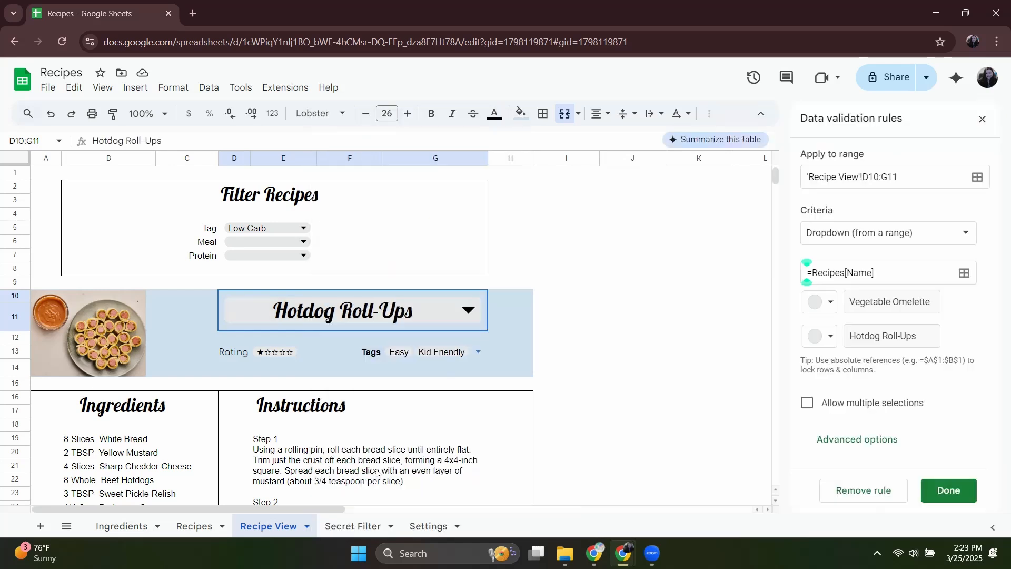
pyautogui.click(909, 272)
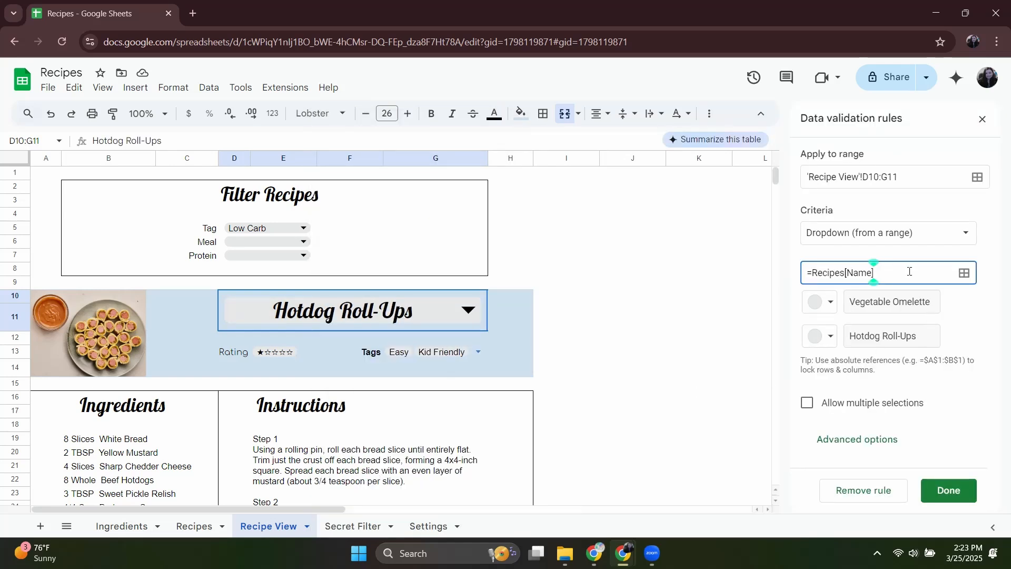
pyautogui.click(342, 526)
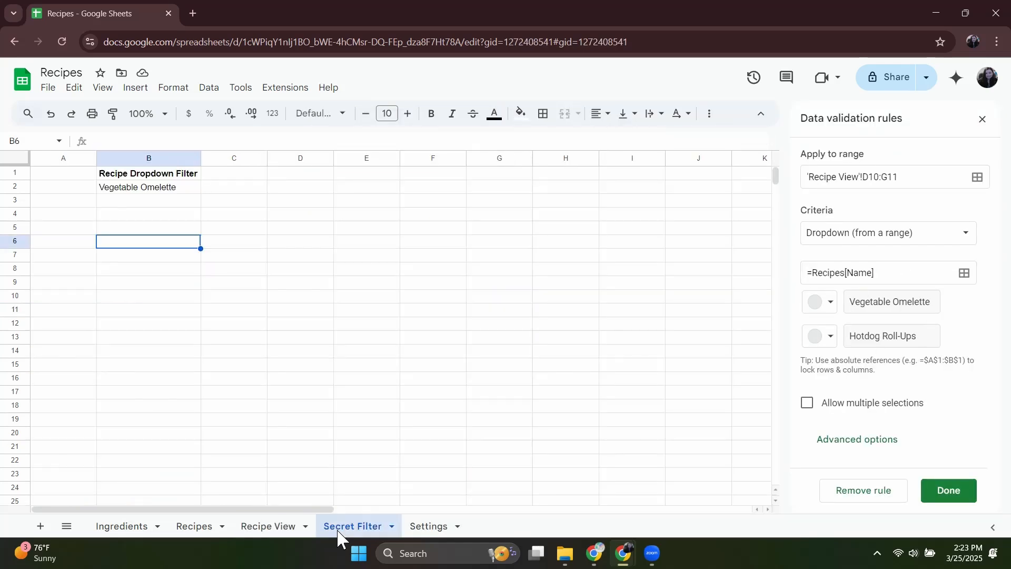
pyautogui.click(178, 158)
pyautogui.click(468, 290)
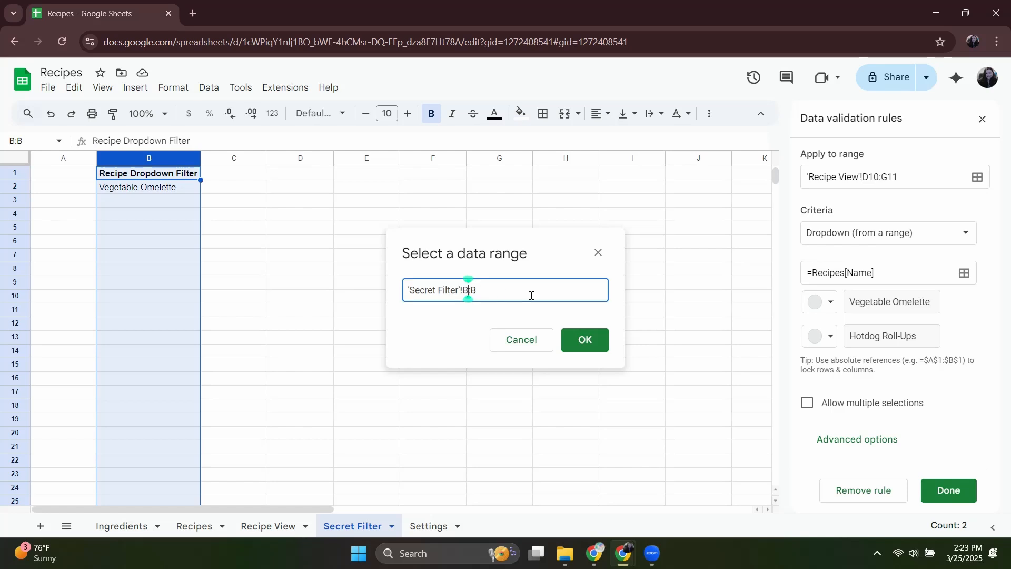
pyautogui.write('2')
pyautogui.click(585, 340)
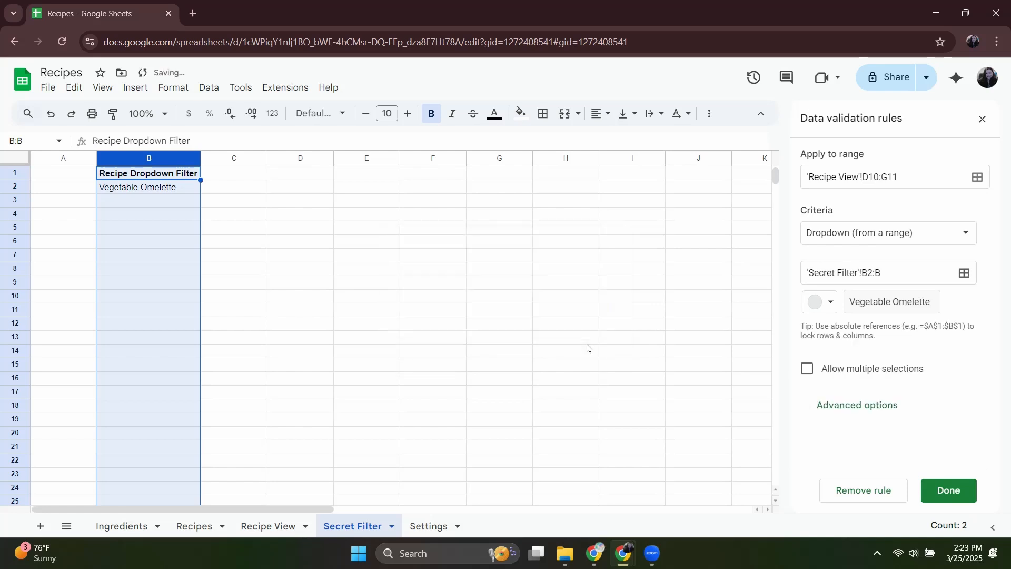
# Test the recipe name dropdown on Recipe View by setting the Tag filter to Kid Friendly and checking the recipes offered.
pyautogui.click(266, 524)
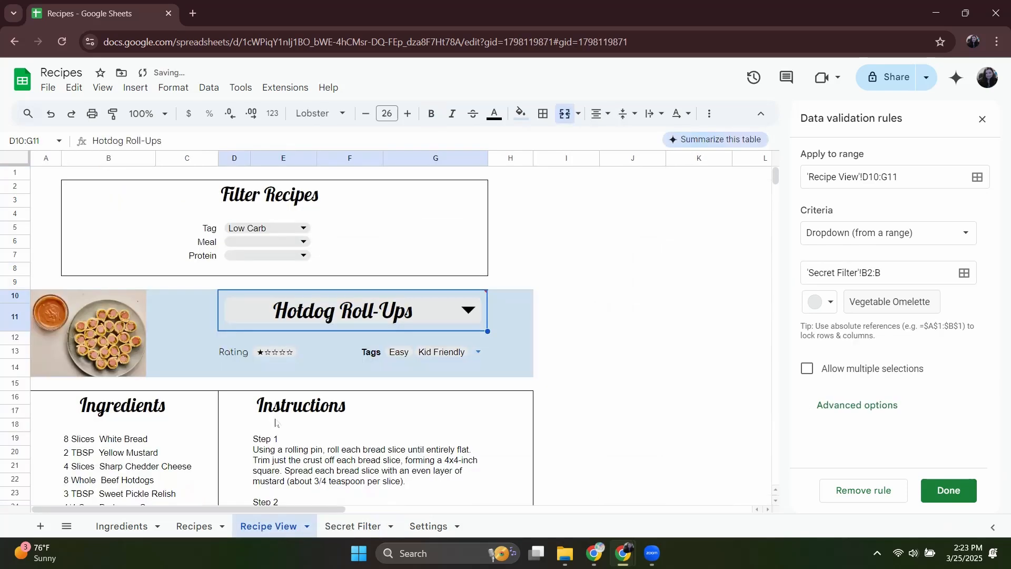
pyautogui.doubleClick(353, 313)
pyautogui.click(358, 252)
pyautogui.click(287, 228)
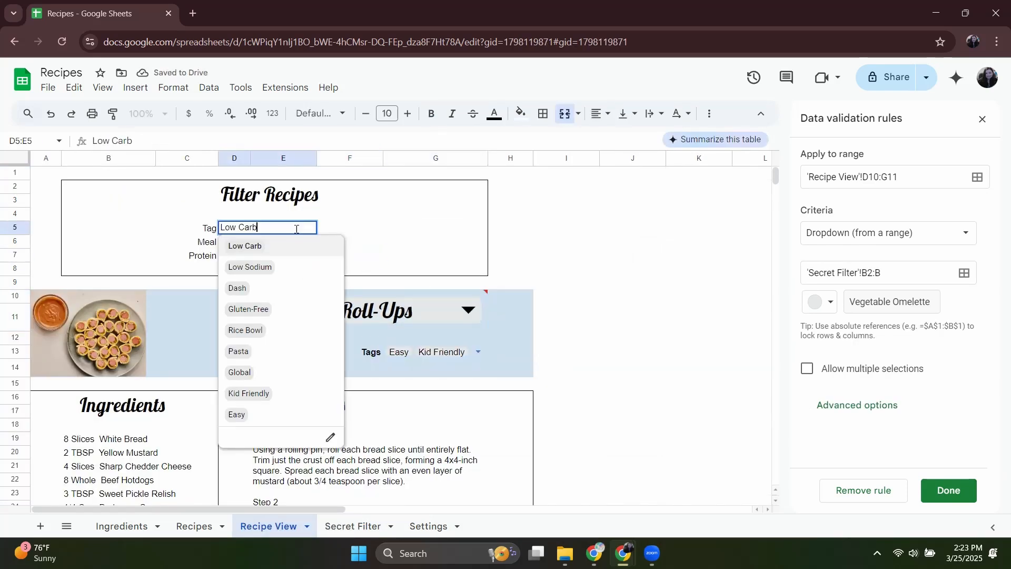
pyautogui.click(274, 399)
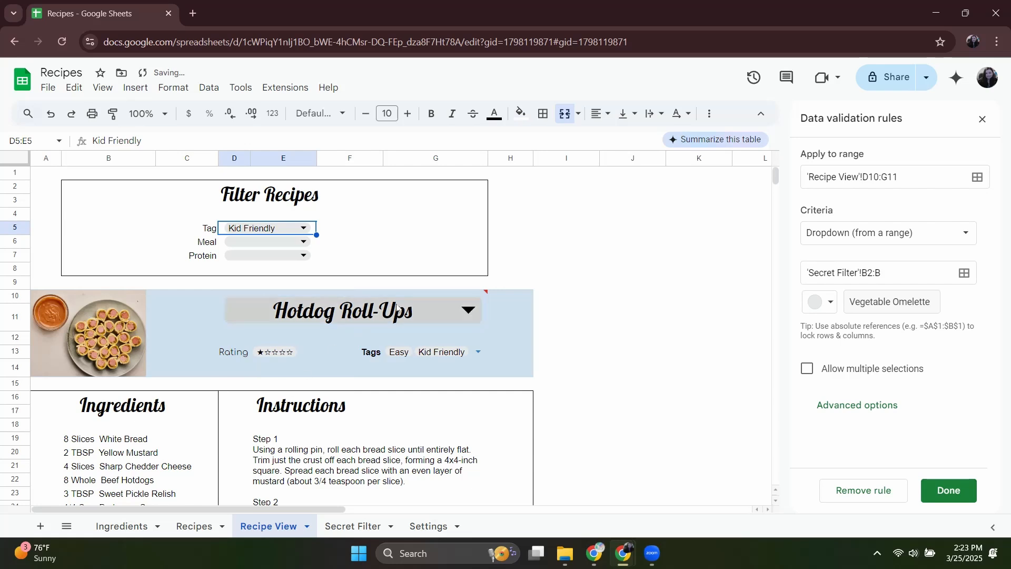
pyautogui.click(435, 318)
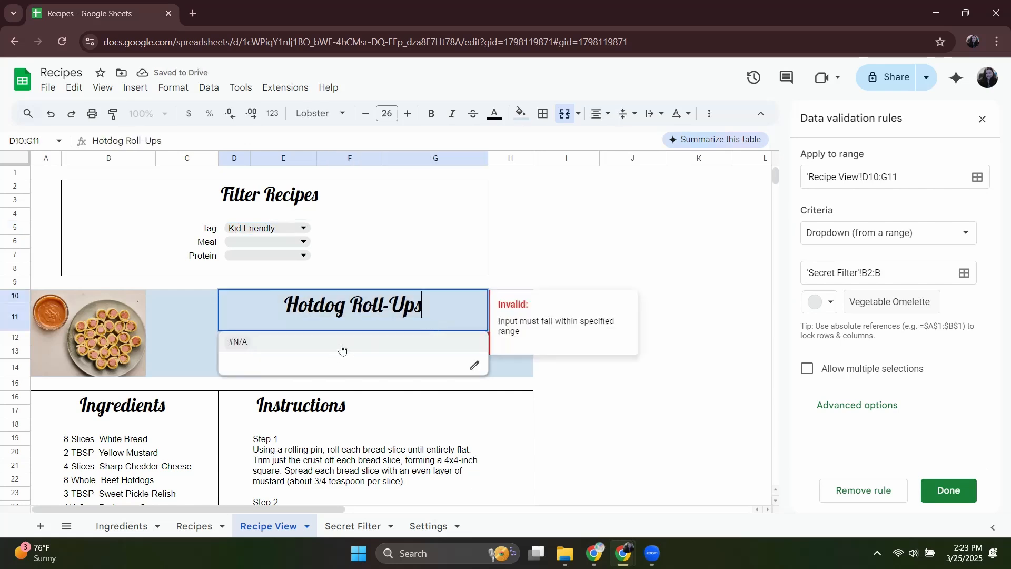
pyautogui.click(362, 301)
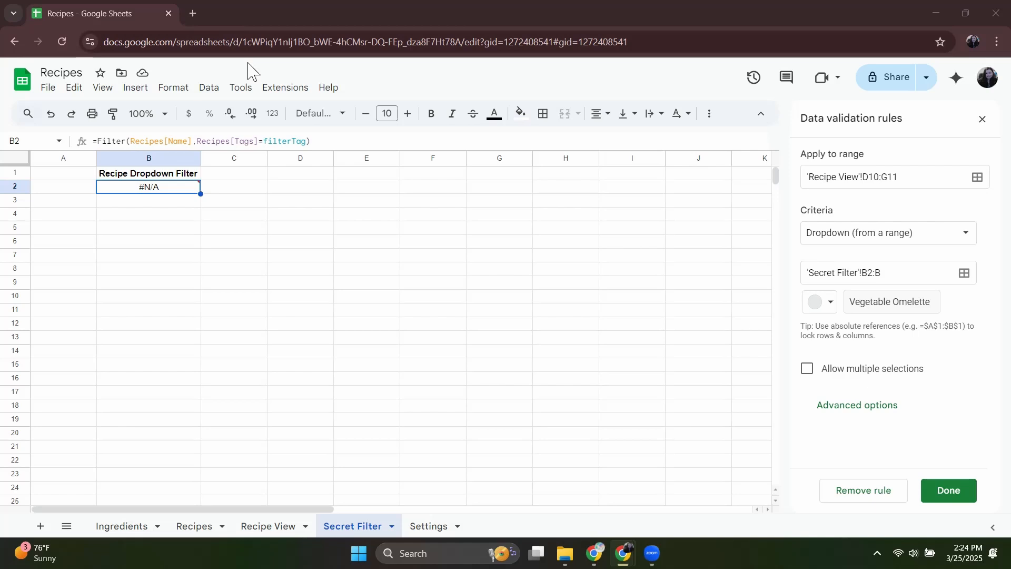
# Replace the condition in the Secret Filter B2 formula with REGEXMATCH(Recipes[Tags],filterTag).
pyautogui.click(306, 142)
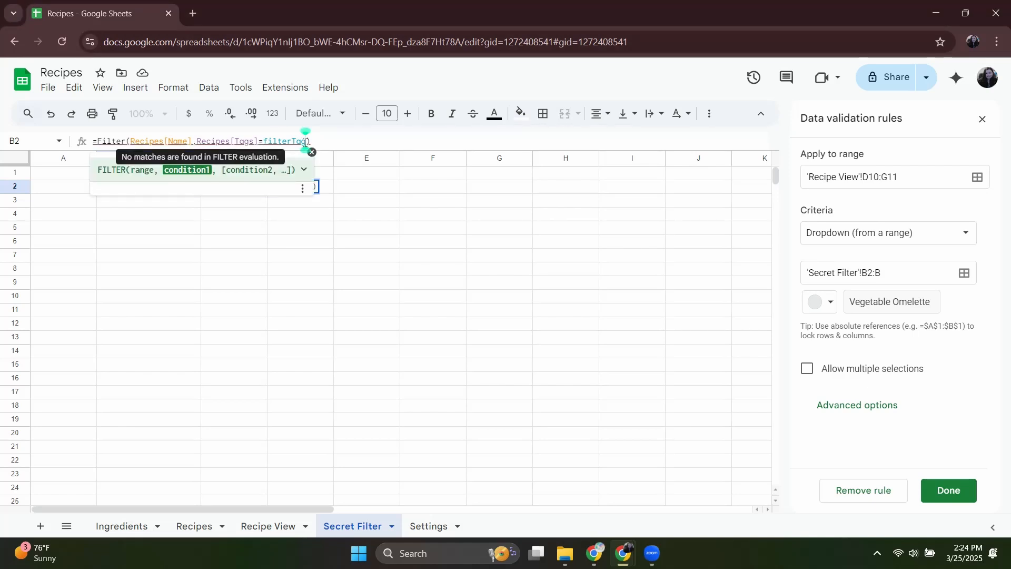
pyautogui.moveTo(305, 142); pyautogui.dragTo(197, 154)
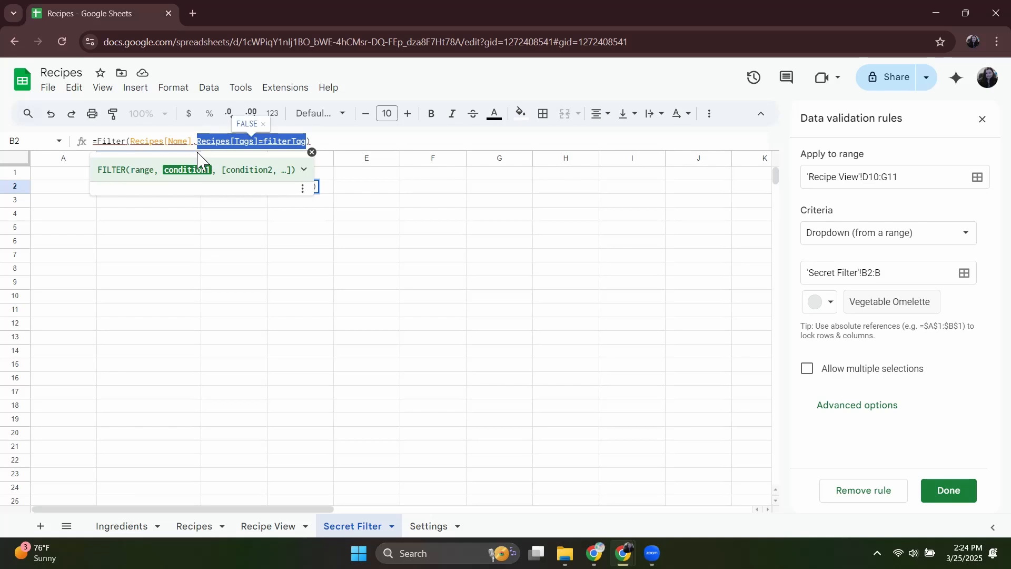
pyautogui.write('REG')
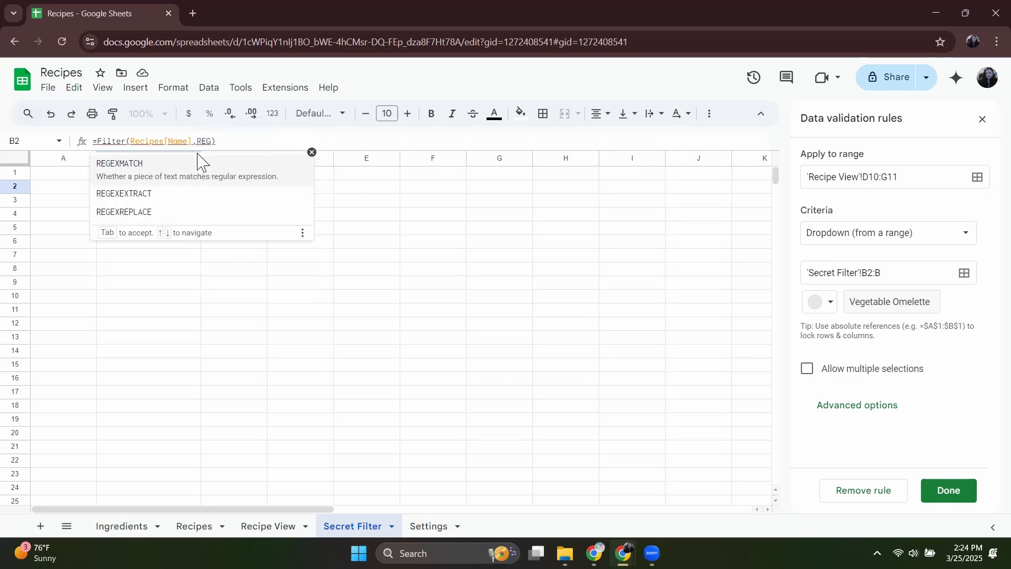
pyautogui.click(124, 165)
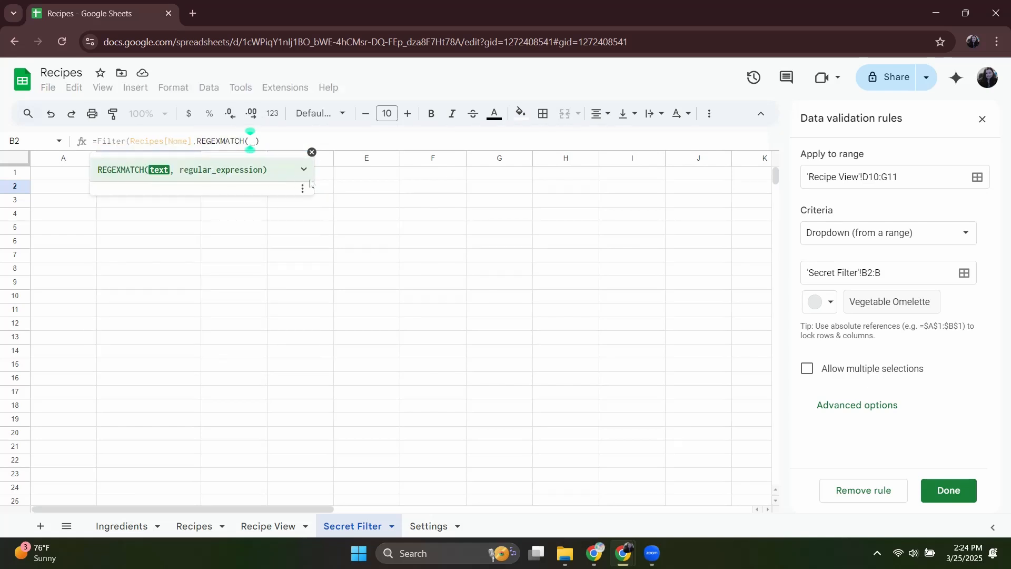
pyautogui.write('Recipe')
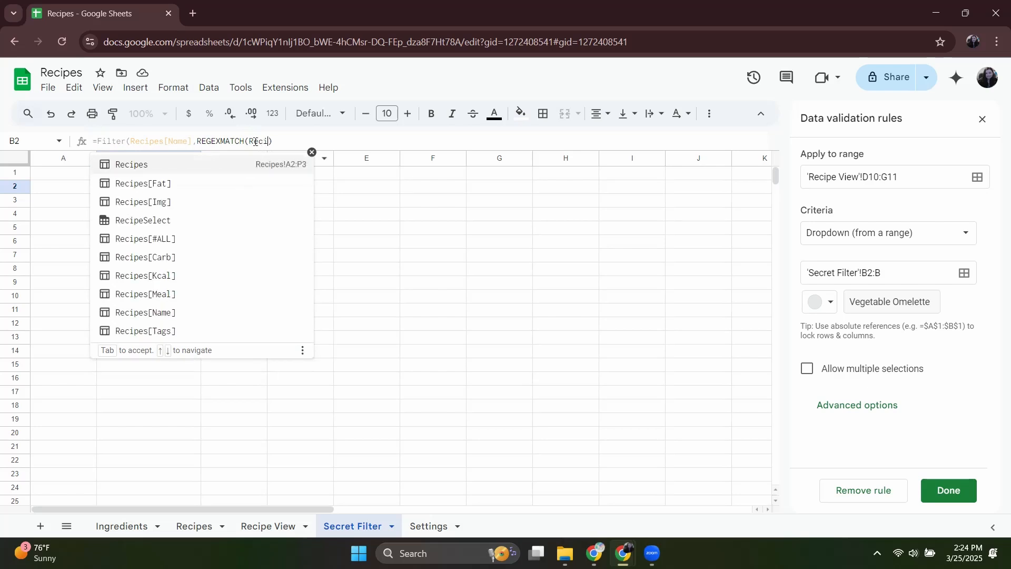
pyautogui.click(167, 330)
pyautogui.write(',fil')
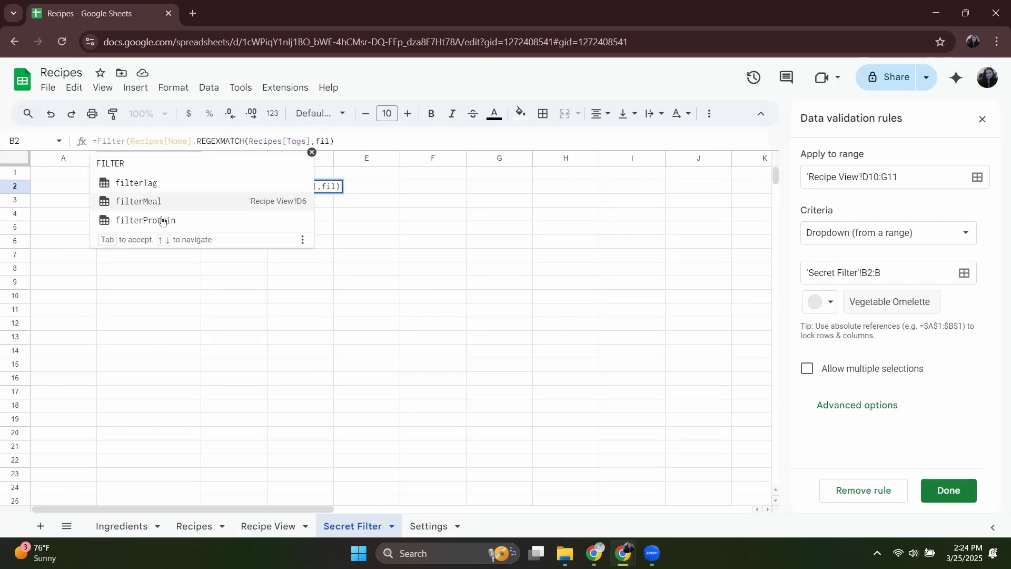
pyautogui.click(163, 185)
pyautogui.press('Return')
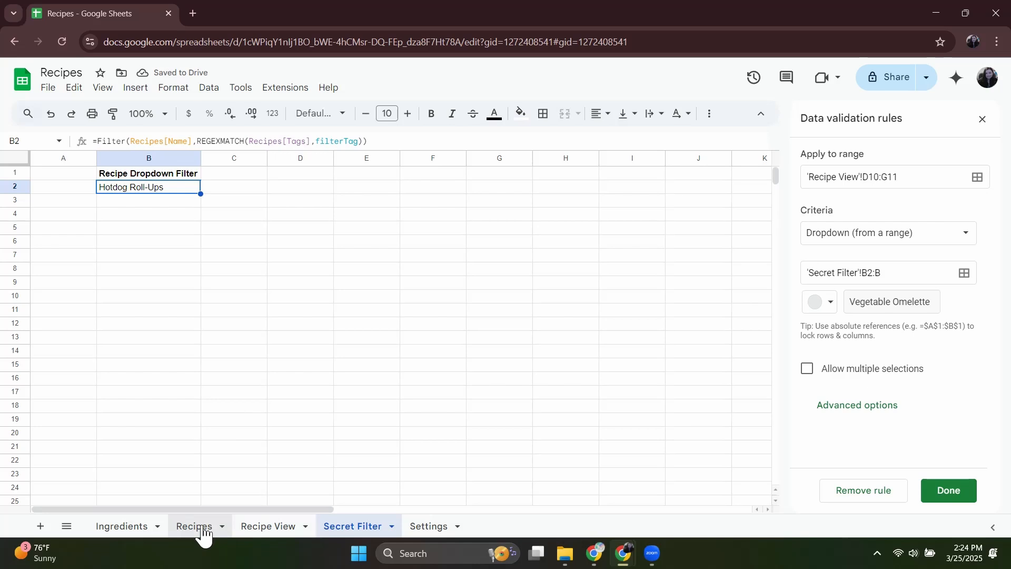
# Check the recipe dropdown on Recipe View, then set the Tag filter to Low Carb and choose Vegetable Omelette as the recipe.
pyautogui.click(267, 526)
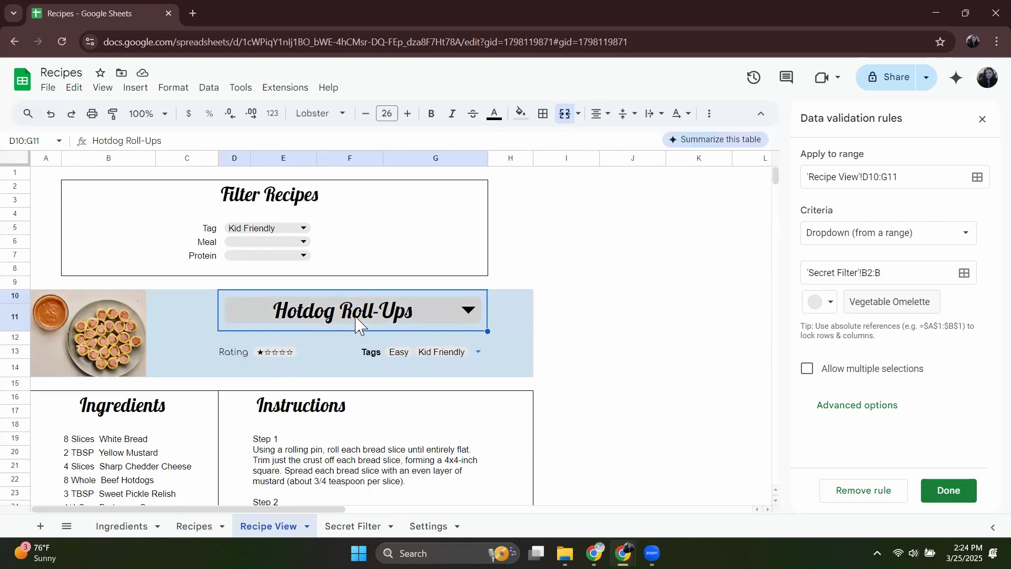
pyautogui.click(356, 324)
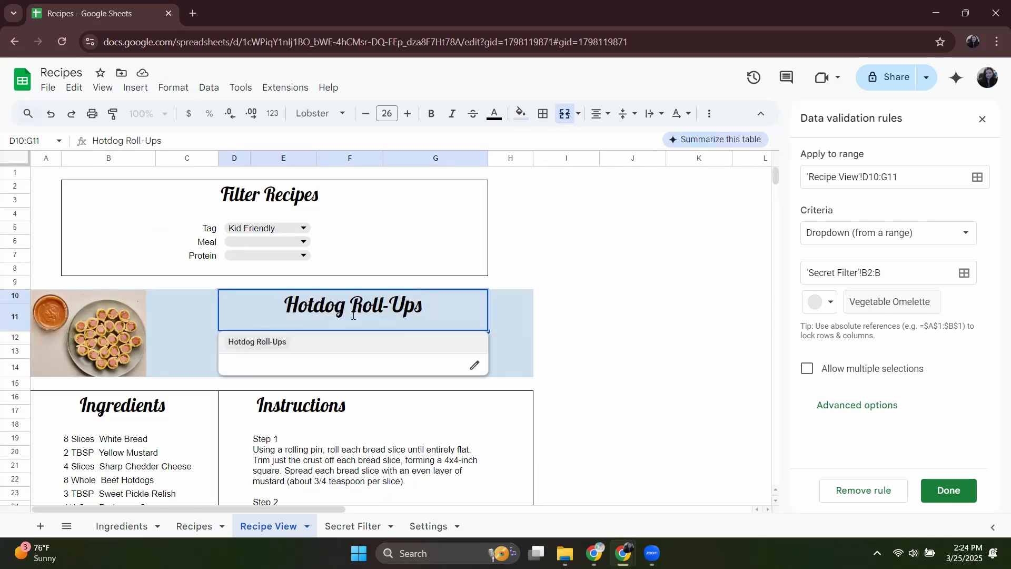
pyautogui.click(290, 230)
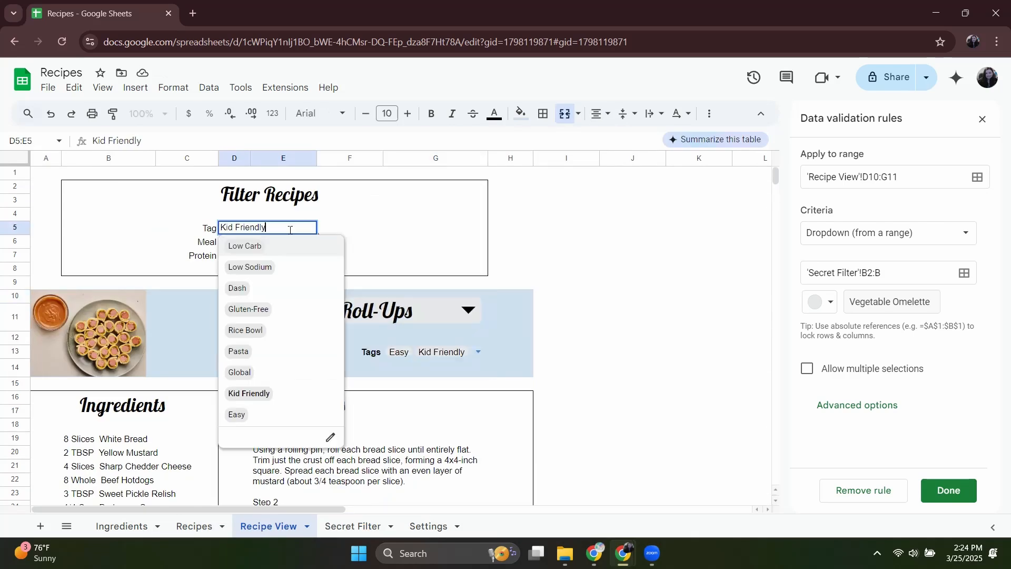
pyautogui.click(266, 248)
pyautogui.click(358, 317)
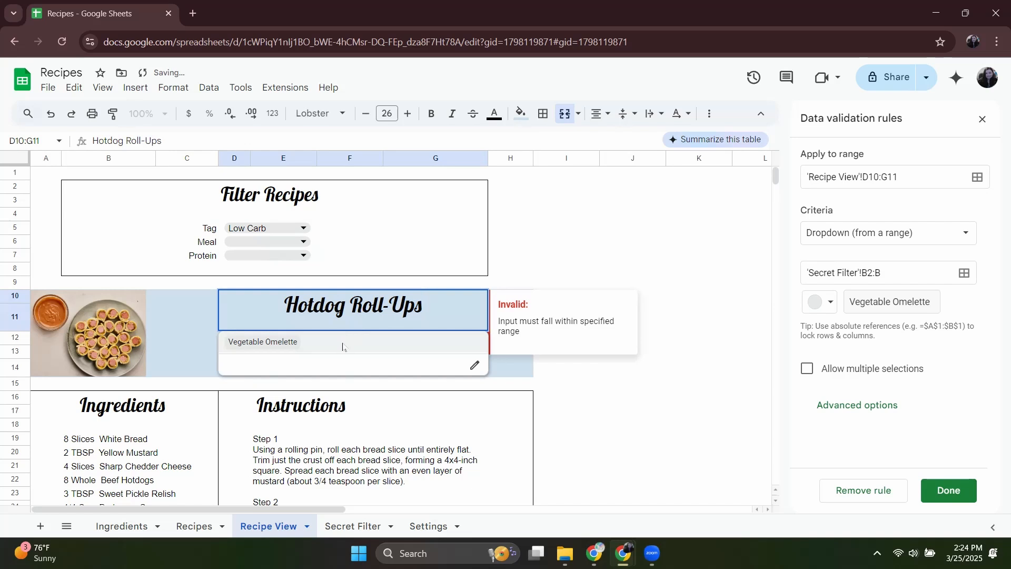
# Test the recipe dropdown by setting the Tag filter to Easy and choosing Hotdog Roll-Ups as the recipe.
pyautogui.click(303, 234)
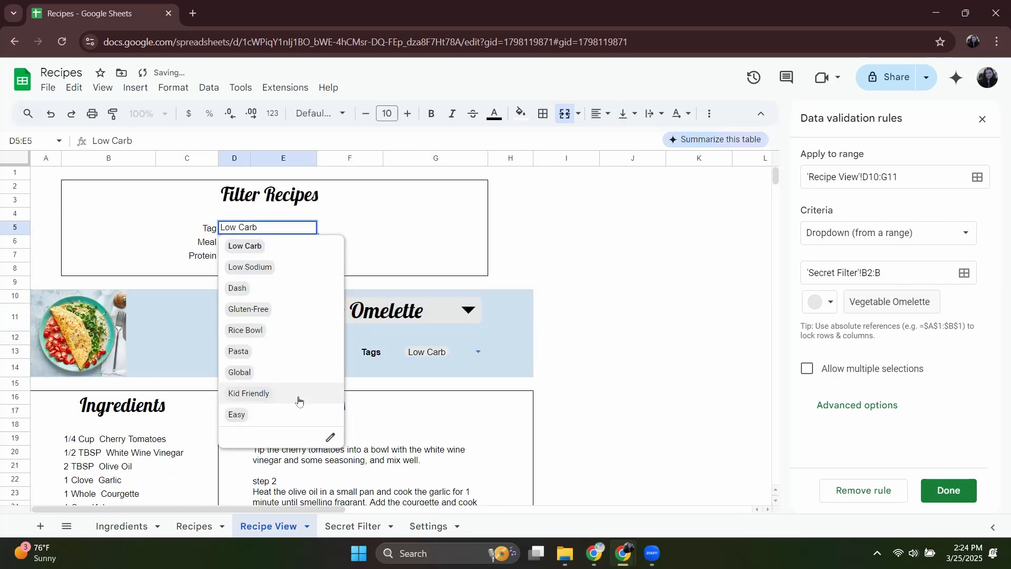
pyautogui.click(284, 413)
pyautogui.click(377, 323)
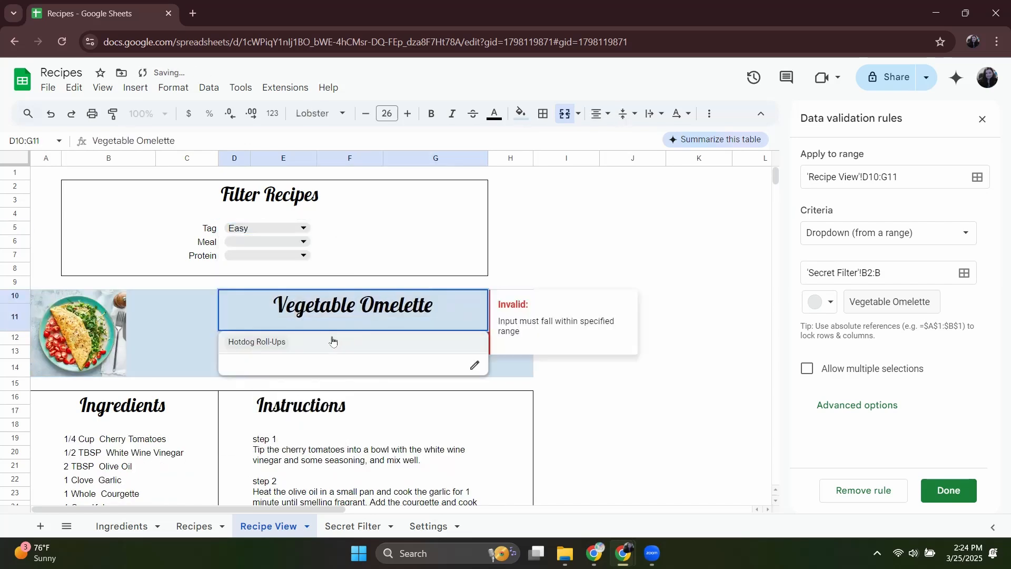
pyautogui.click(334, 342)
pyautogui.click(343, 315)
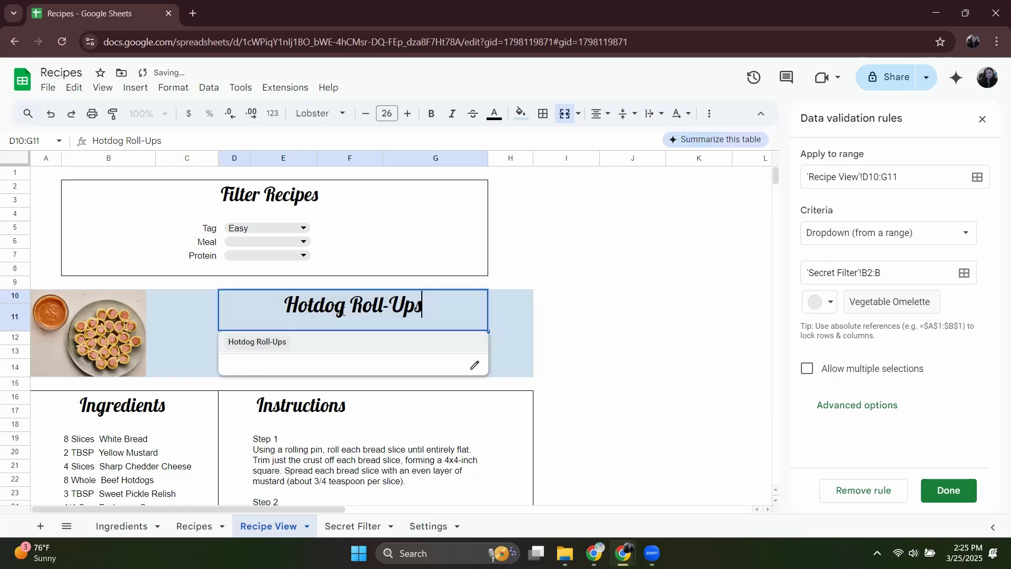
# Change the Tag dropdown's data validation rule in D5:E5 to show a warning instead of rejecting invalid input.
pyautogui.click(276, 226)
pyautogui.rightClick(283, 231)
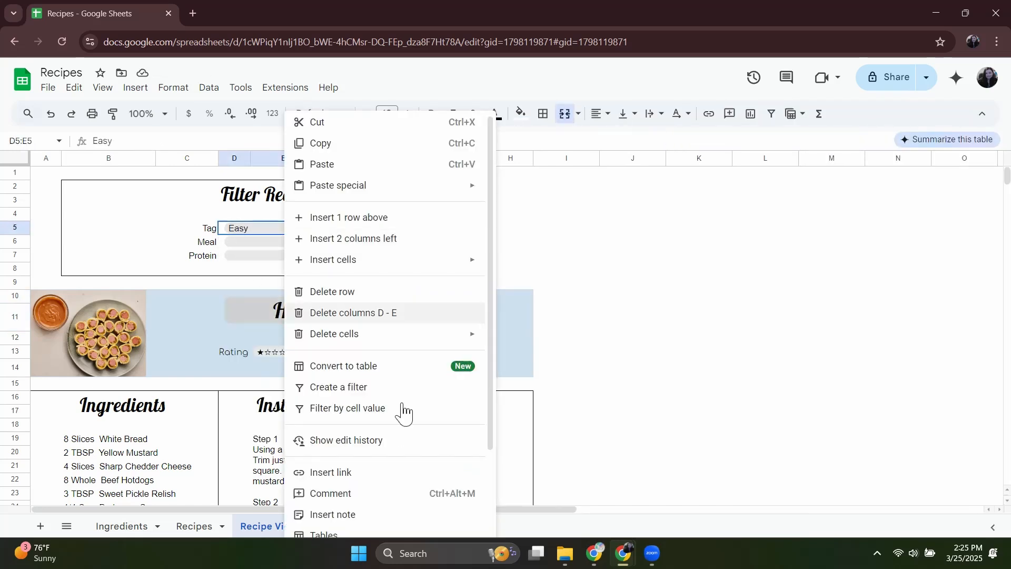
pyautogui.scroll(-2, 404, 437)
pyautogui.click(403, 470)
pyautogui.scroll(-4, 878, 348)
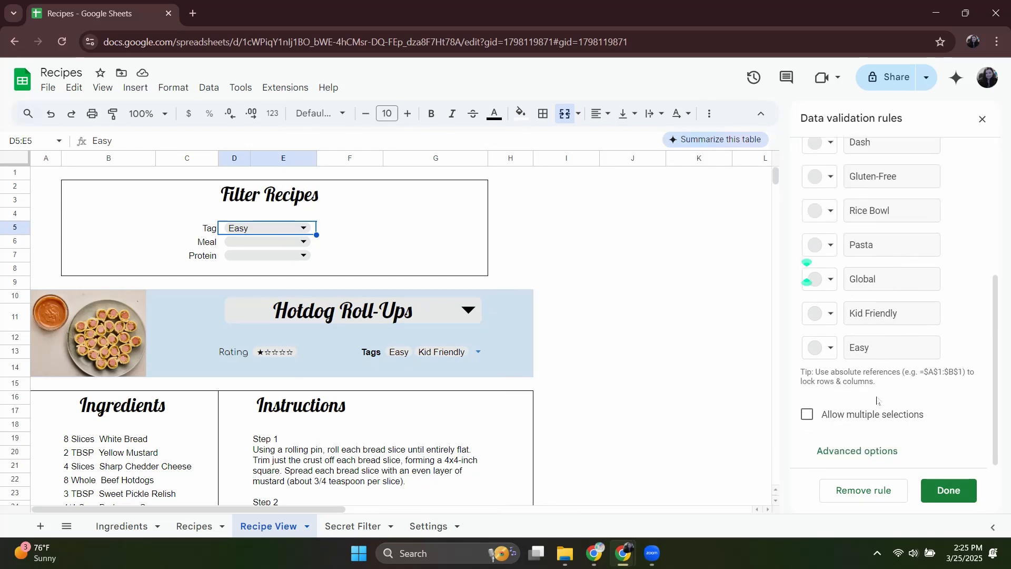
pyautogui.click(857, 452)
pyautogui.scroll(-4, 871, 407)
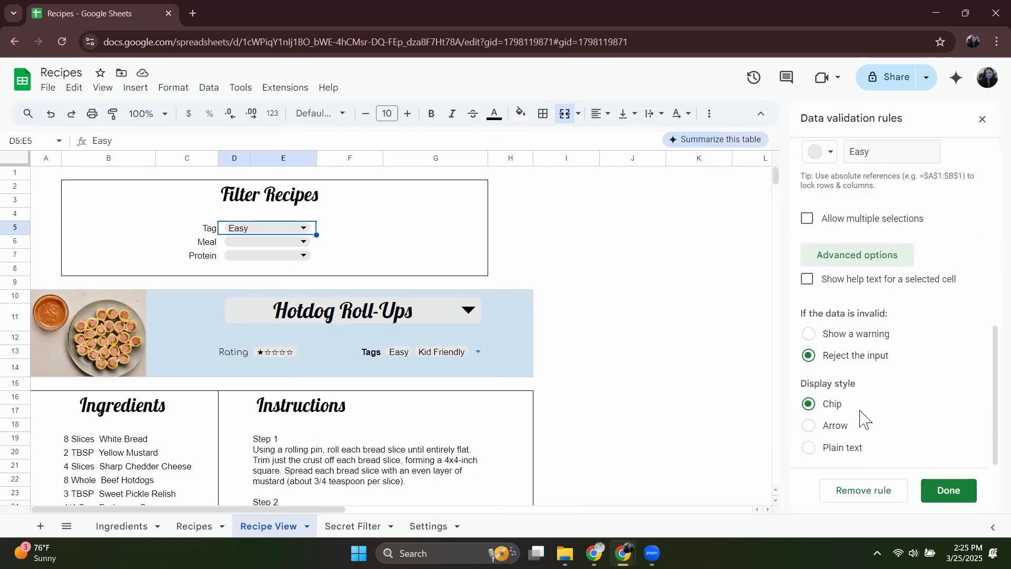
pyautogui.click(808, 334)
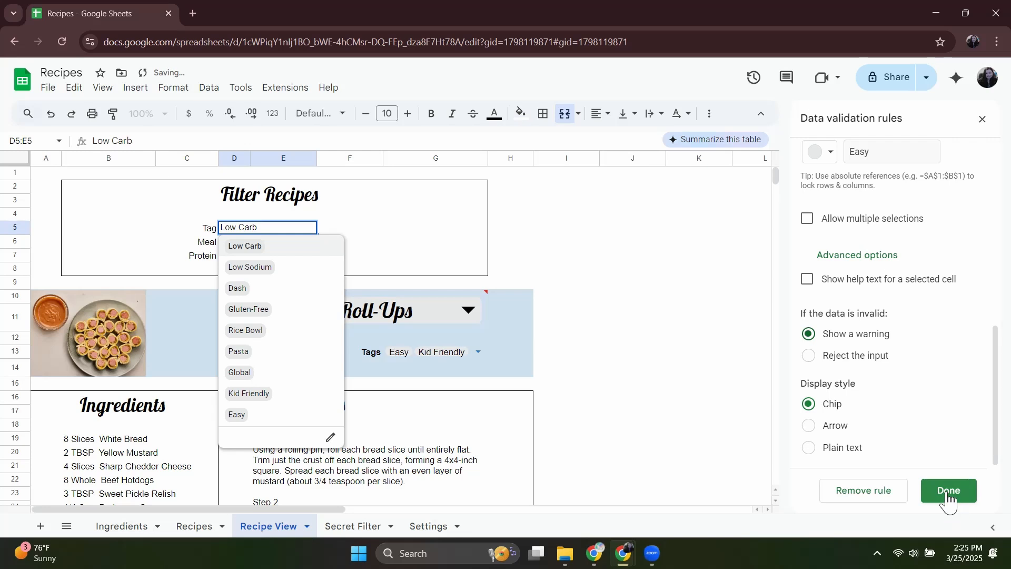
pyautogui.click(946, 492)
# Clear the Tag filter and choose Vegetable Omelette as the recipe.
pyautogui.doubleClick(255, 226)
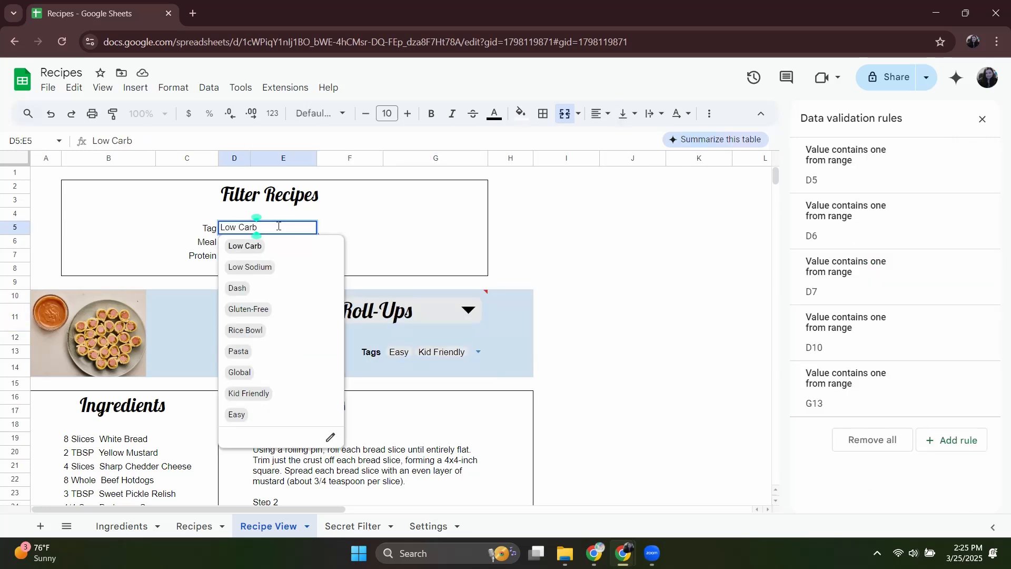
pyautogui.press('BackSpace')
pyautogui.press('BackSpace')
pyautogui.press('BackSpace')
pyautogui.press('BackSpace')
pyautogui.press('BackSpace')
pyautogui.press('BackSpace')
pyautogui.press('BackSpace')
pyautogui.press('BackSpace')
pyautogui.press('Return')
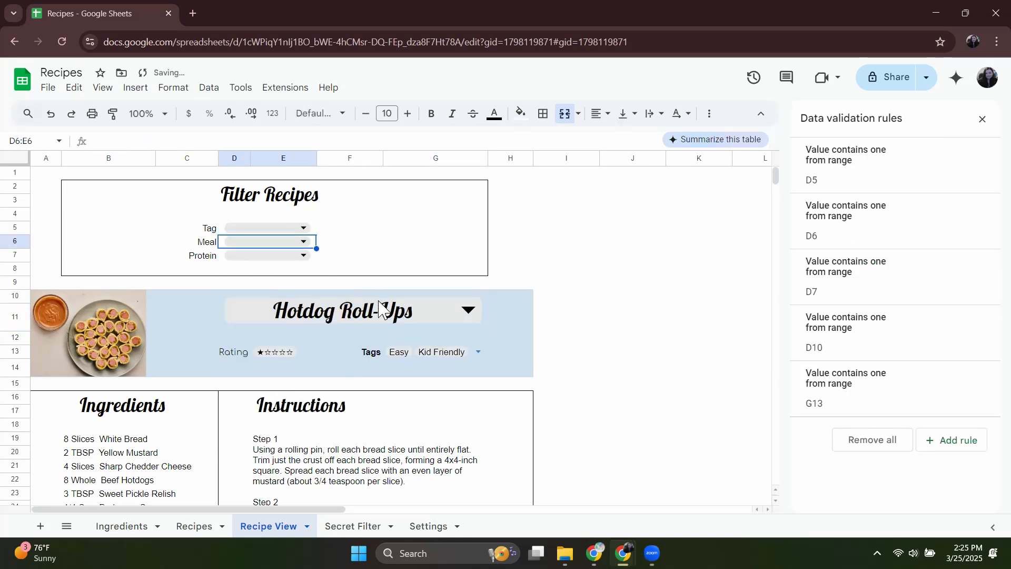
pyautogui.click(369, 311)
pyautogui.click(274, 341)
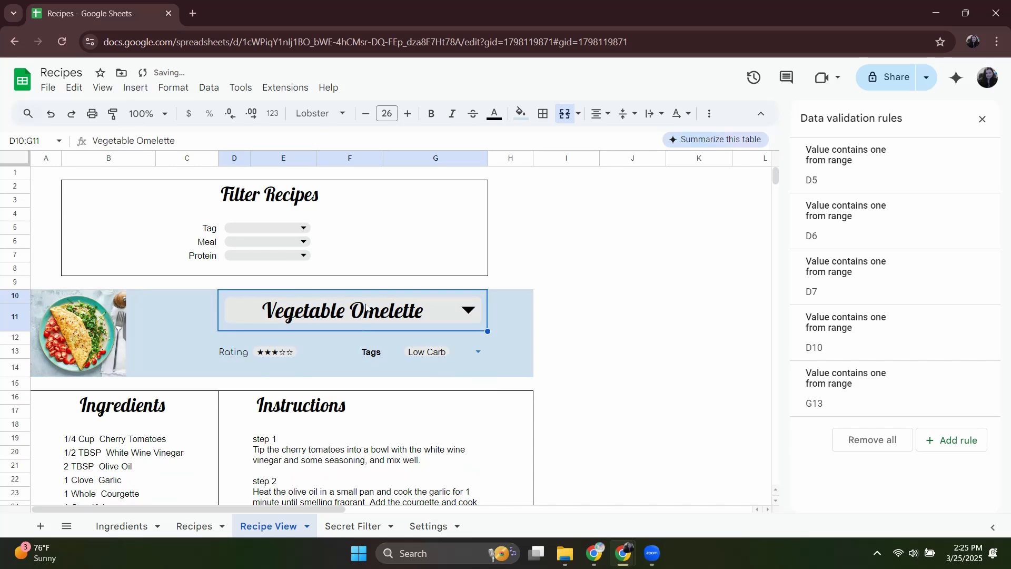
# Merge cells G2:G3 on Recipe View and enter =CountA('Secret Filter'!B2:B) in the merged cell.
pyautogui.moveTo(433, 186); pyautogui.dragTo(432, 202)
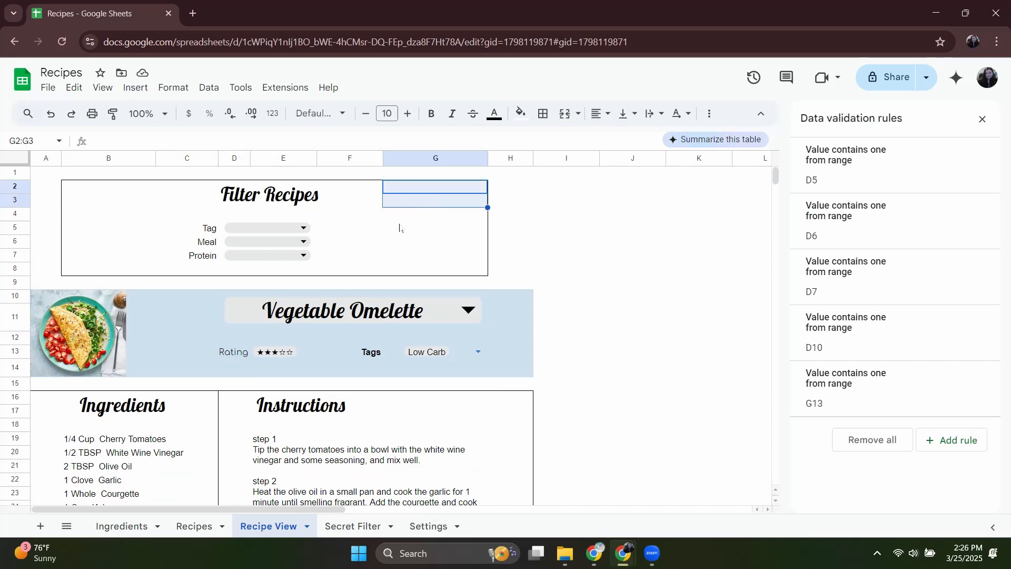
pyautogui.click(564, 114)
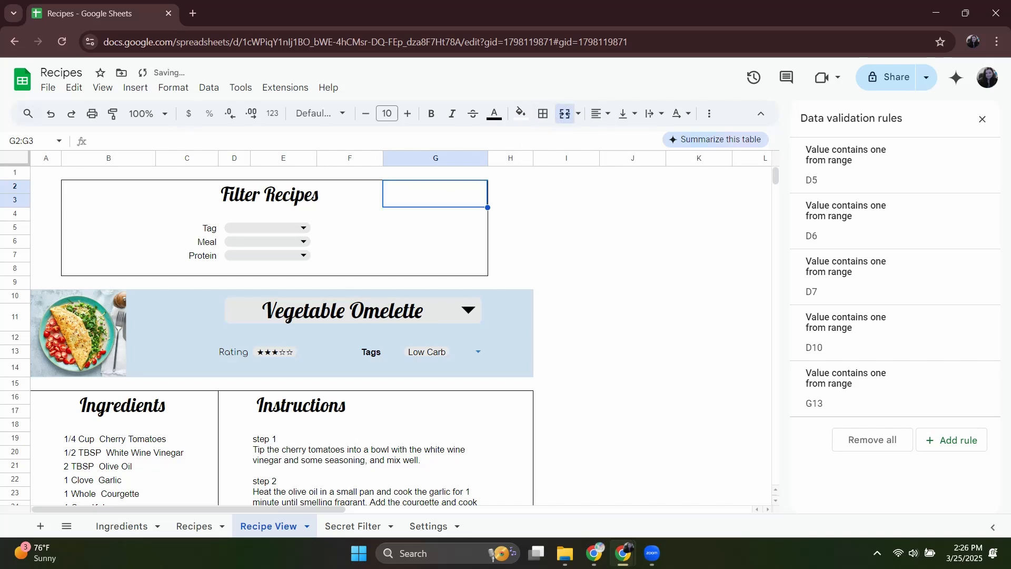
pyautogui.write('=CountA')
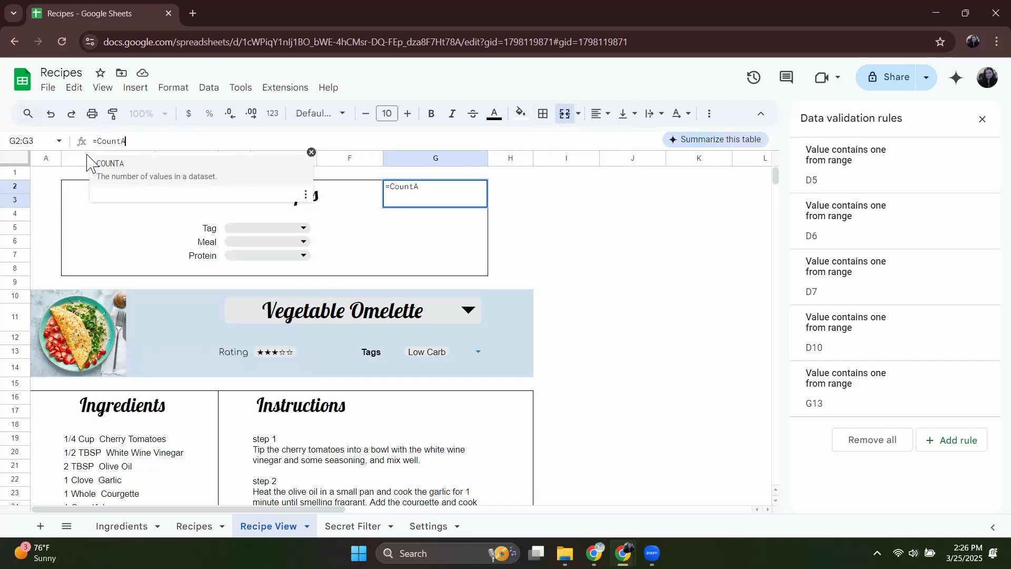
pyautogui.write('(')
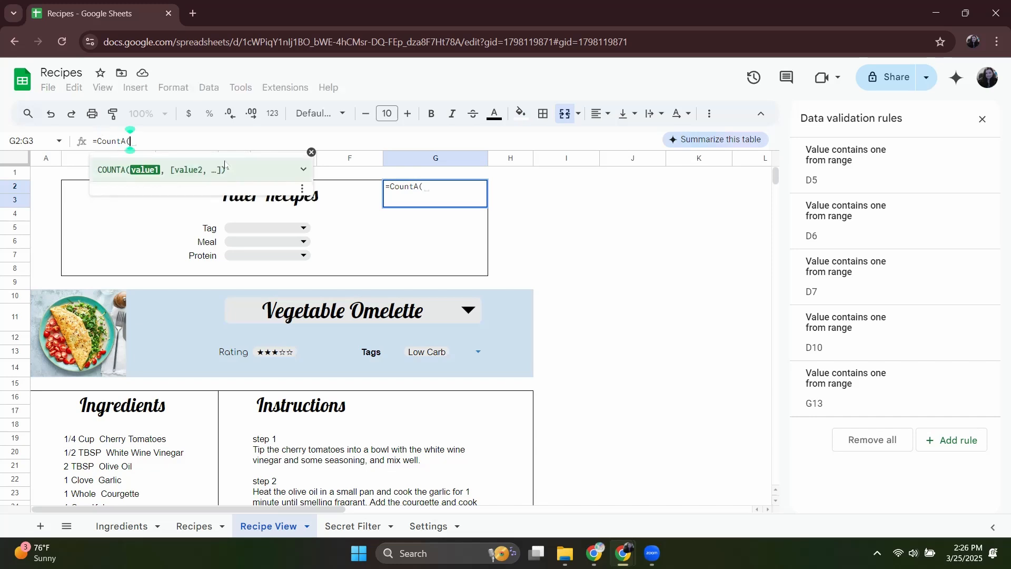
pyautogui.click(353, 526)
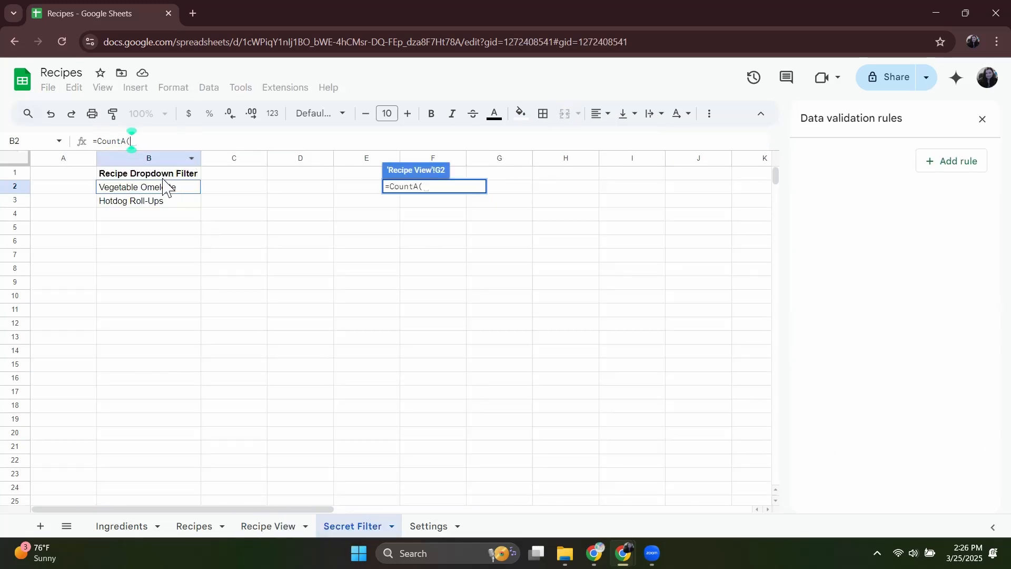
pyautogui.click(148, 160)
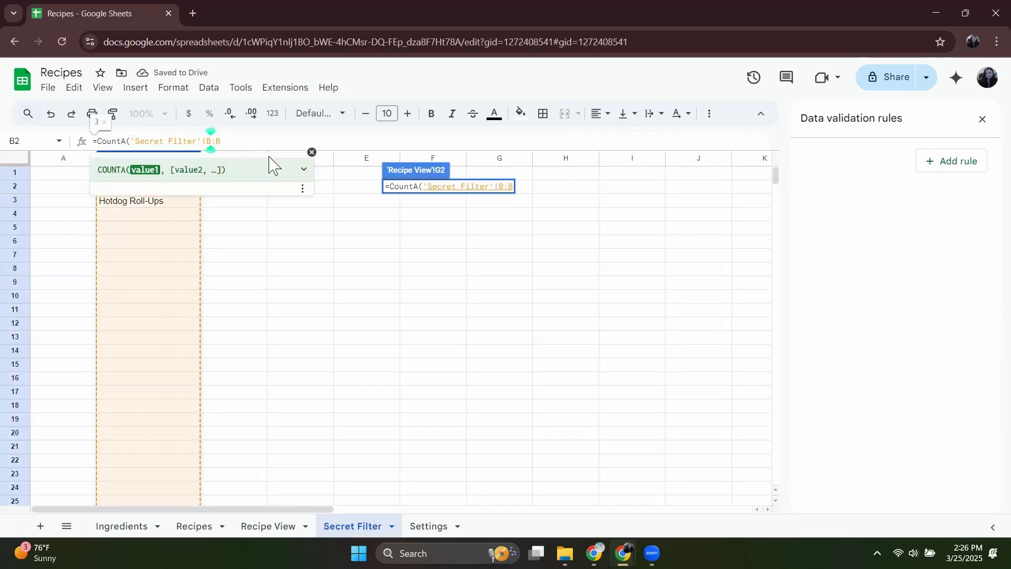
pyautogui.write('2')
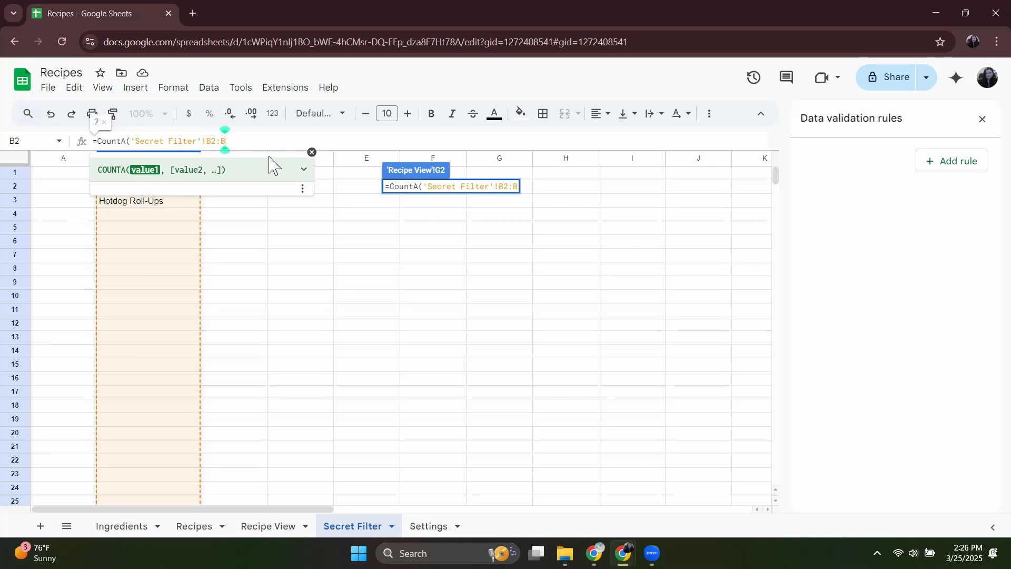
pyautogui.press('Return')
# Test the recipe count in G2 by setting the Tag filter to Low Carb, Kid Friendly and Gluten-Free in turn.
pyautogui.doubleClick(286, 230)
pyautogui.click(291, 247)
pyautogui.doubleClick(277, 229)
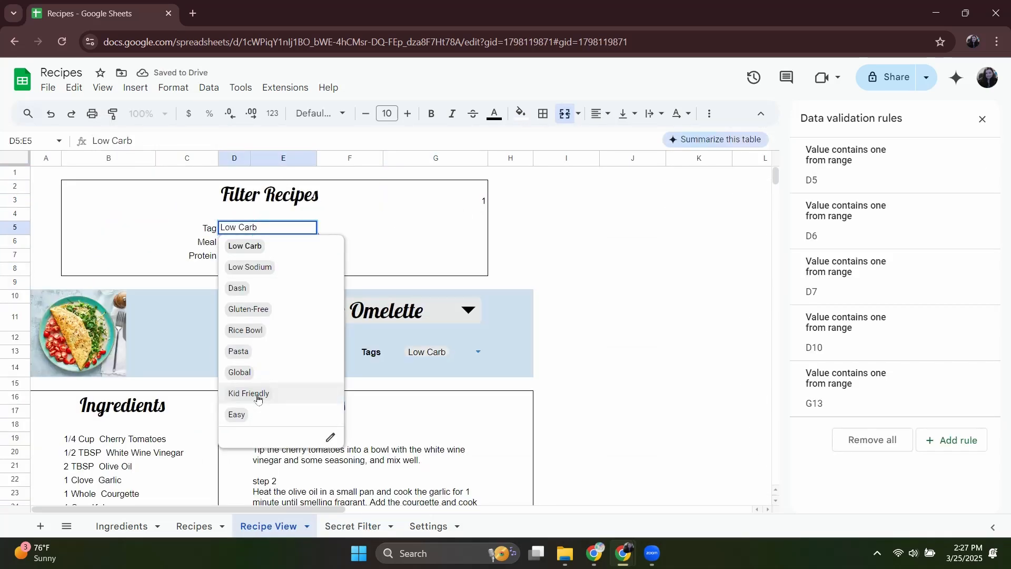
pyautogui.click(258, 395)
pyautogui.doubleClick(290, 231)
pyautogui.click(263, 310)
# Check the G2 count formula, the recipe dropdown's options and the Secret Filter B2 formula for the Gluten-Free tag.
pyautogui.click(481, 202)
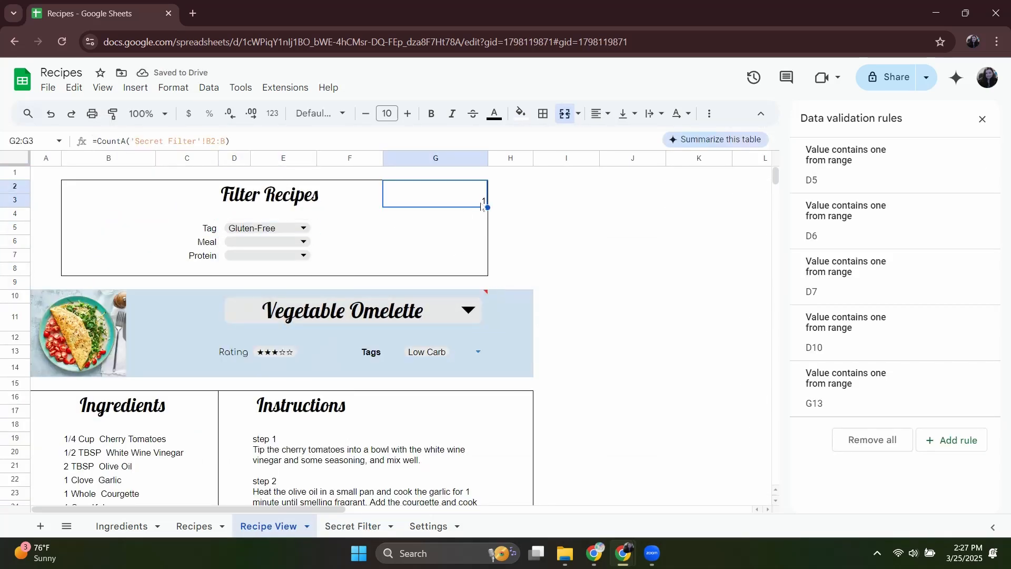
pyautogui.doubleClick(415, 313)
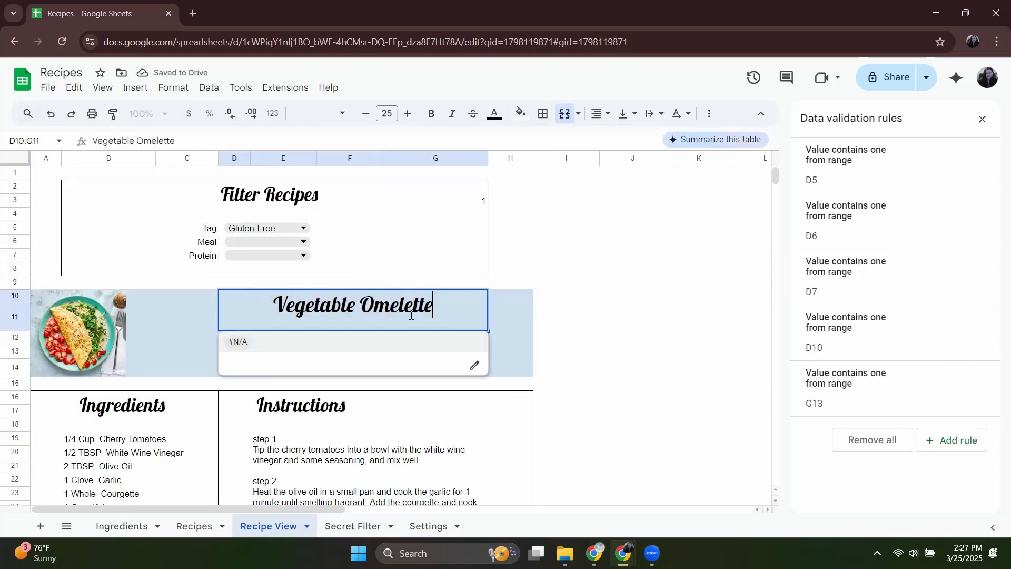
pyautogui.click(352, 525)
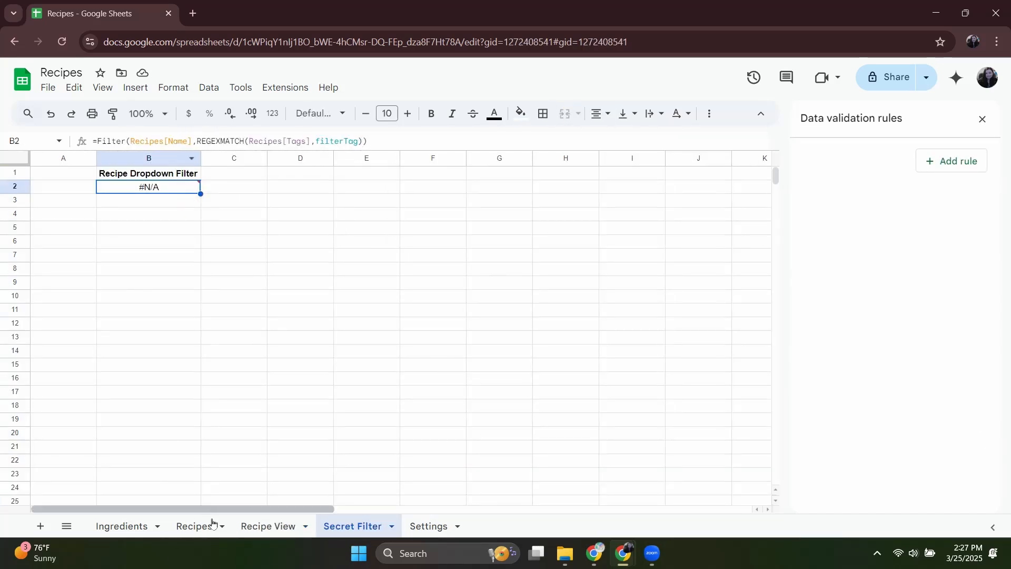
# Wrap the range in the Recipe View G2 CountA formula in a Filter function with the condition NOT(IsNA()).
pyautogui.click(258, 526)
pyautogui.click(476, 192)
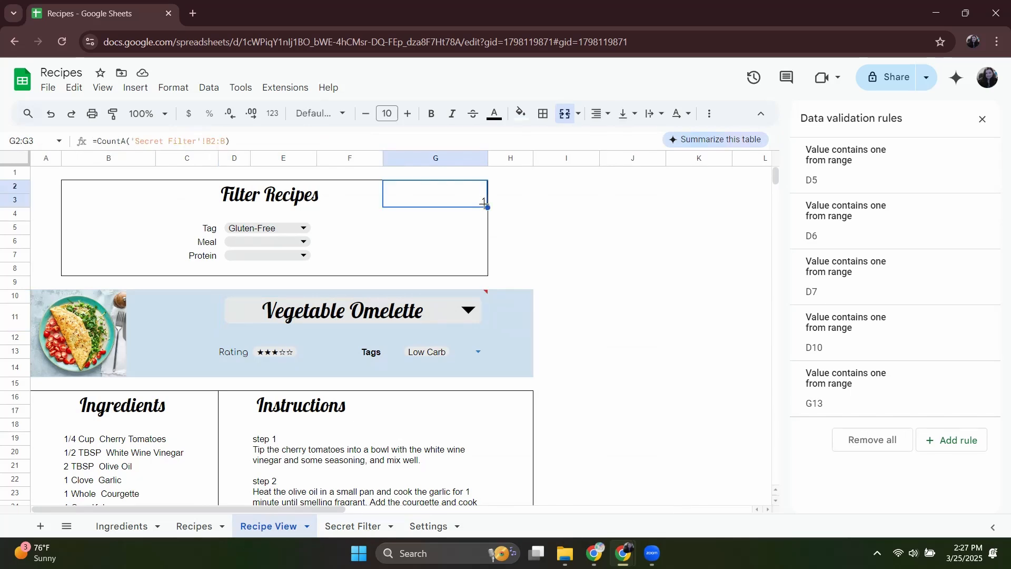
pyautogui.click(131, 141)
pyautogui.write('Filter')
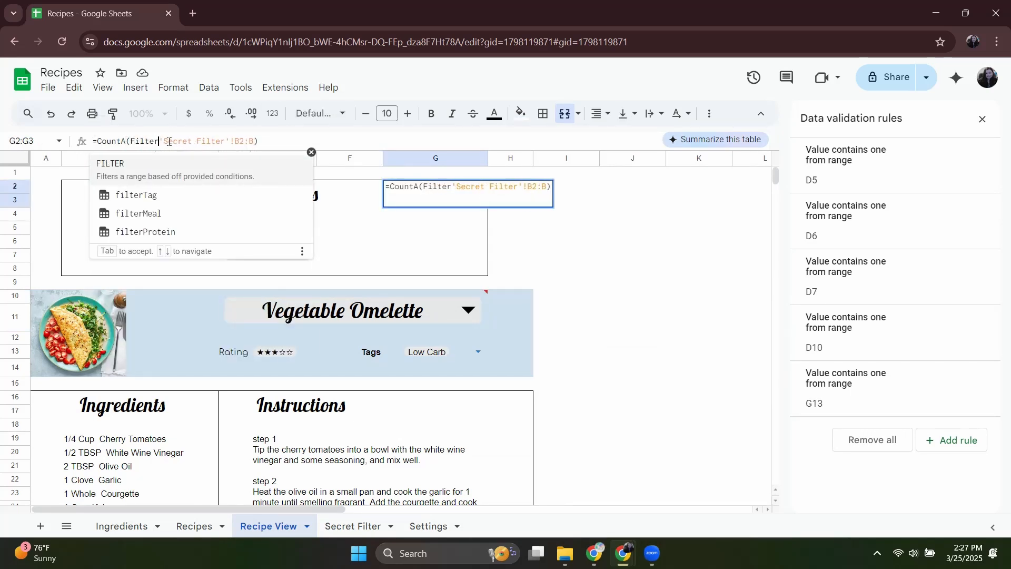
pyautogui.write('(')
pyautogui.click(259, 140)
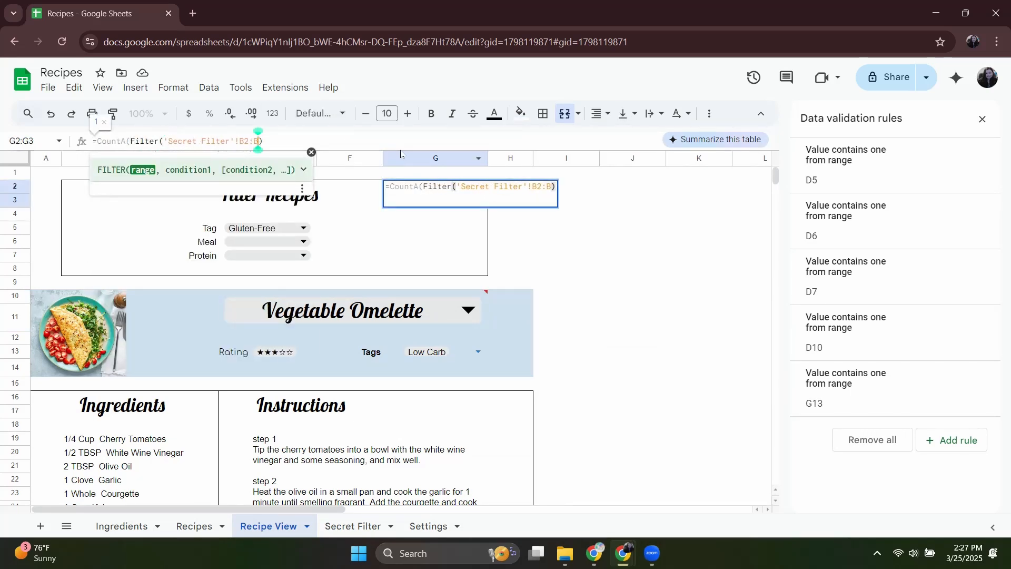
pyautogui.write(', NOT')
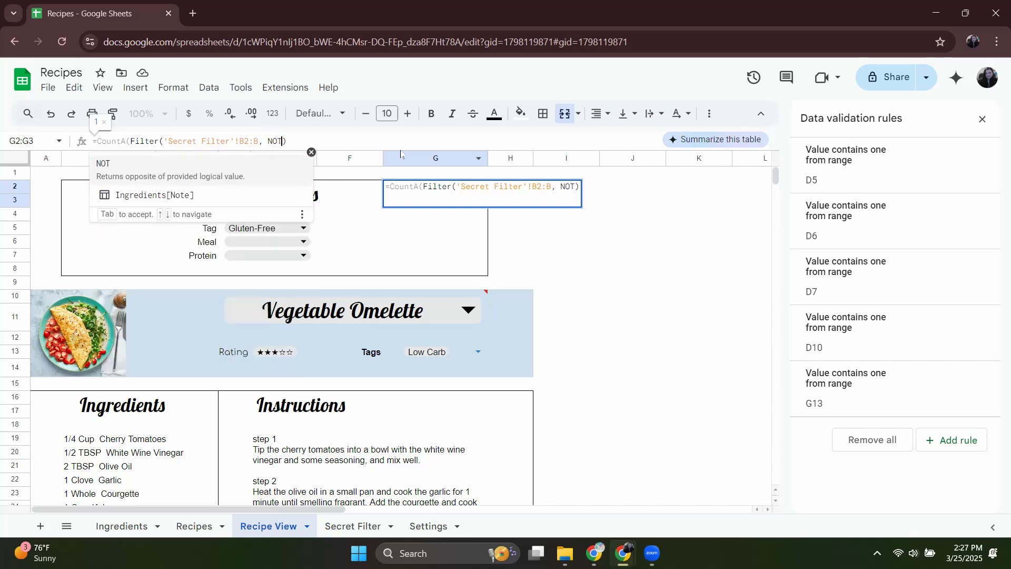
pyautogui.write('(IsNA')
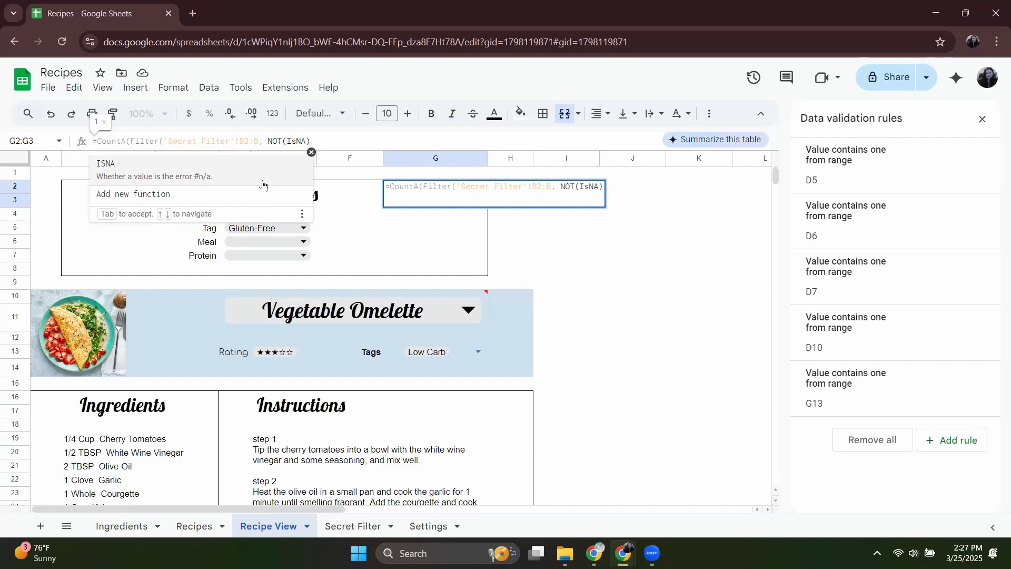
pyautogui.write('())')
pyautogui.press('Left')
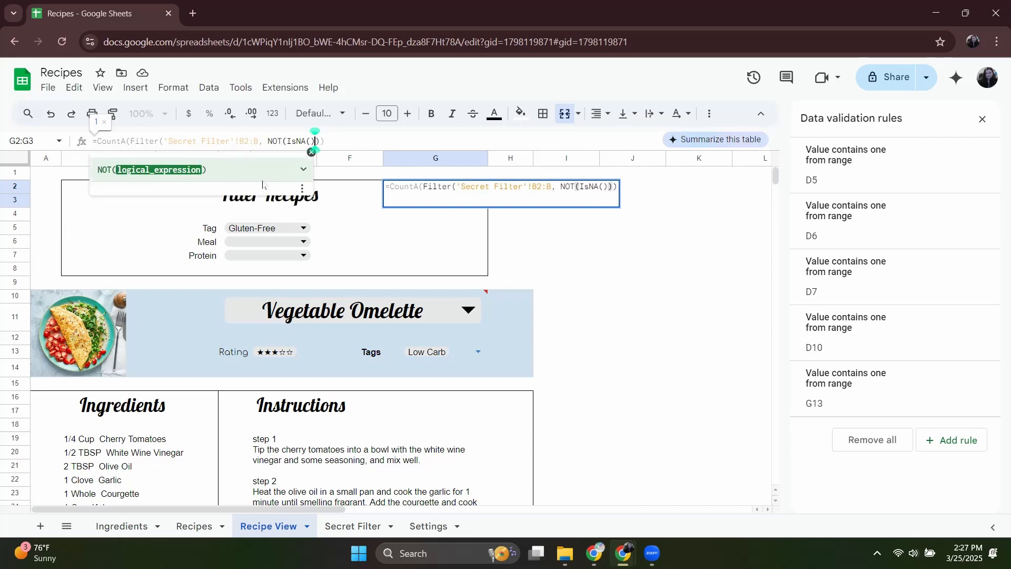
pyautogui.press('Left')
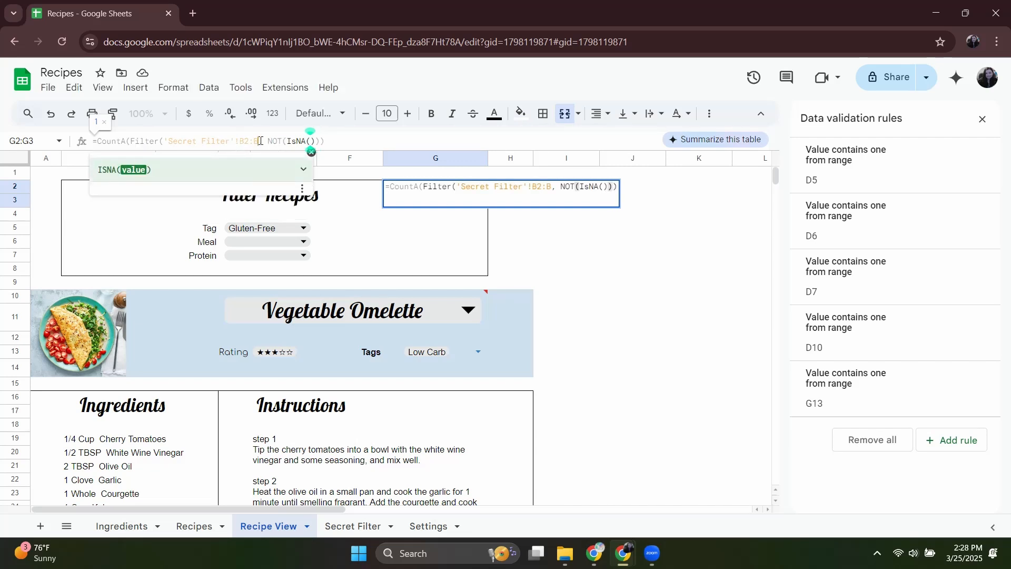
# Copy the 'Secret Filter'!B2:B reference into the empty IsNA parentheses and commit the G2 formula.
pyautogui.moveTo(260, 140); pyautogui.dragTo(164, 141)
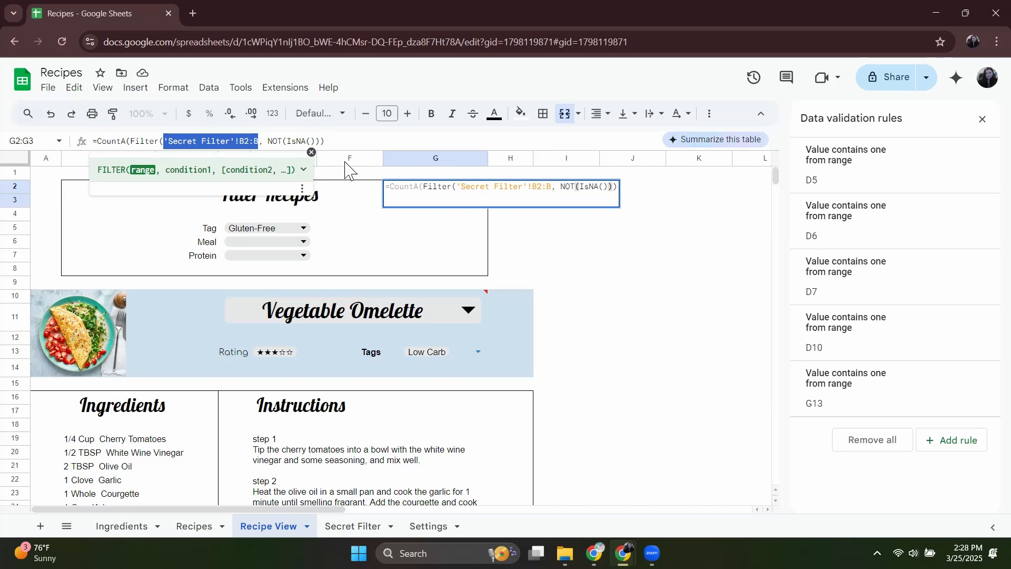
pyautogui.hotkey('ctrl', 'c')
pyautogui.click(311, 141)
pyautogui.hotkey('ctrl', 'v')
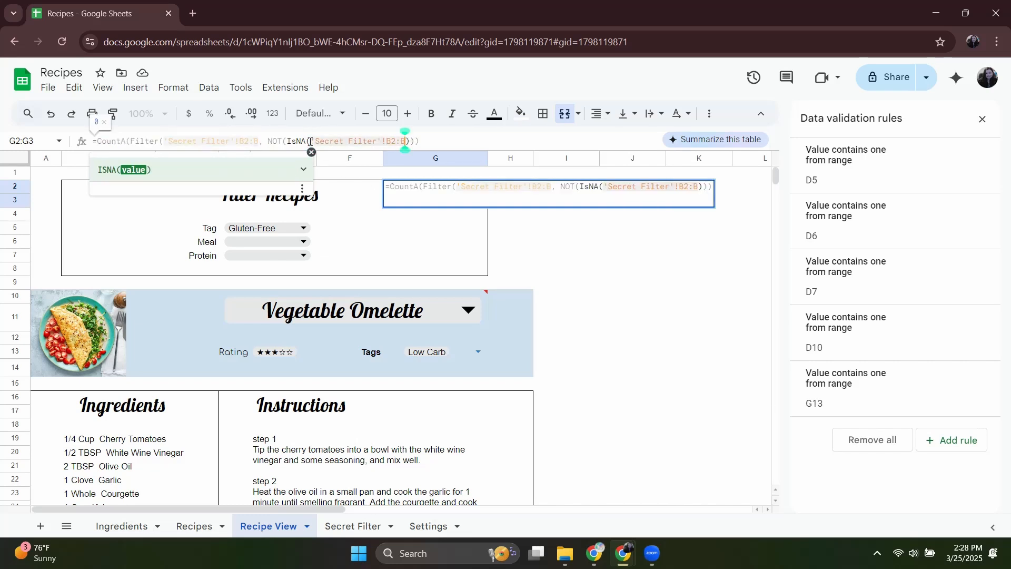
pyautogui.press('Return')
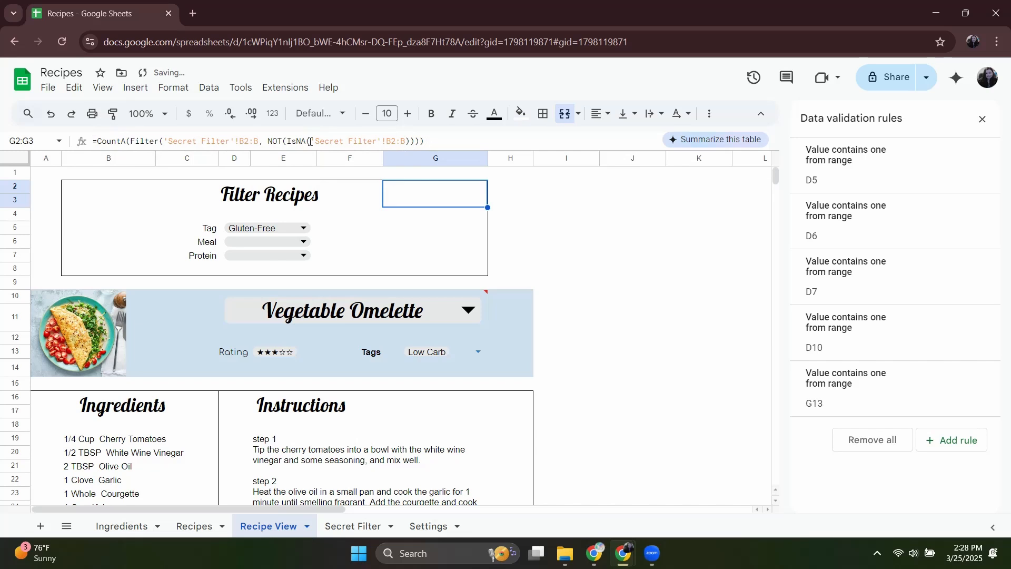
# Wrap the CountA formula in Recipe View cell G2 in a Concatenate function and commit it.
pyautogui.click(436, 141)
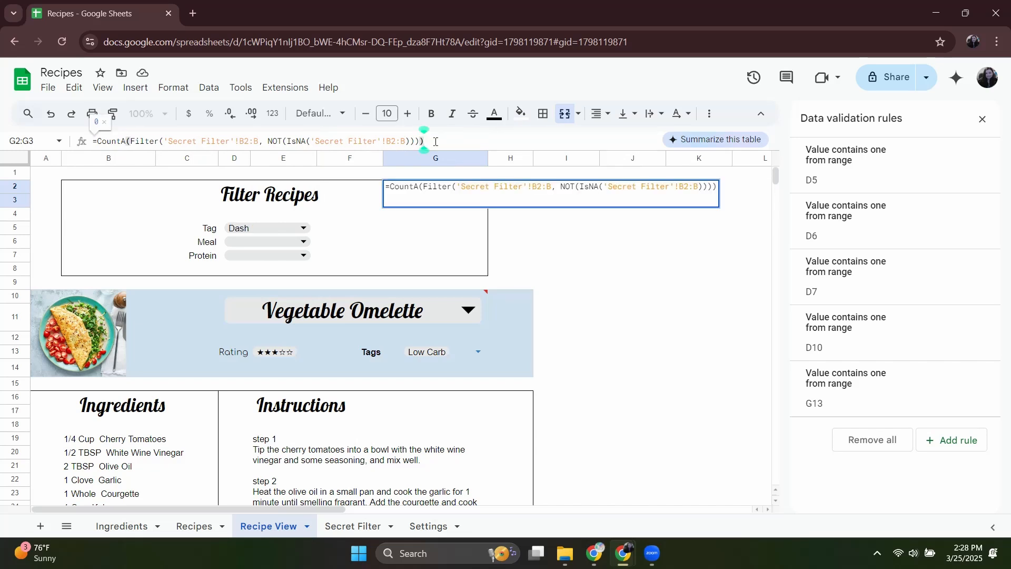
pyautogui.click(96, 141)
pyautogui.write('CON')
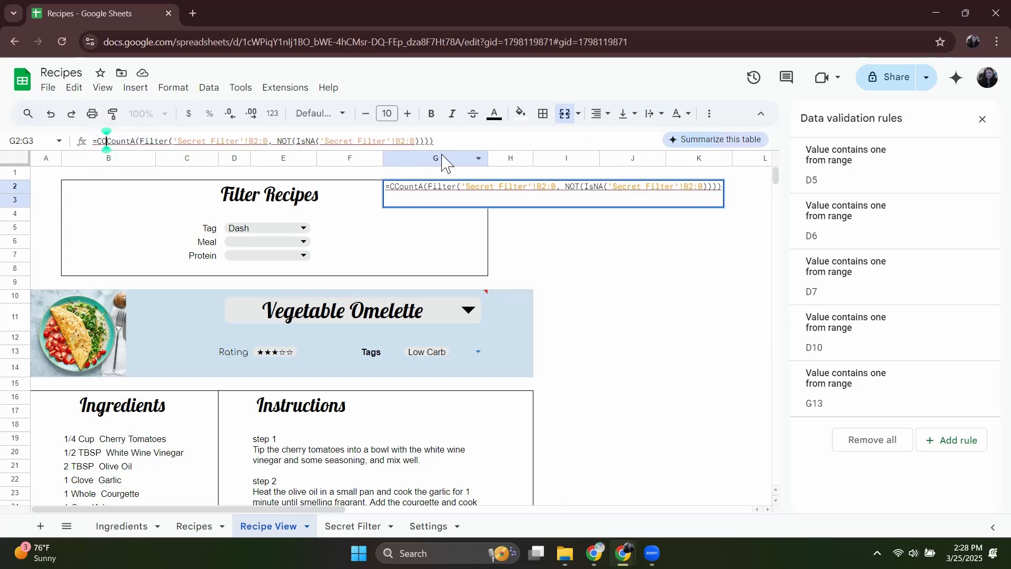
pyautogui.press('BackSpace')
pyautogui.press('BackSpace')
pyautogui.press('BackSpace')
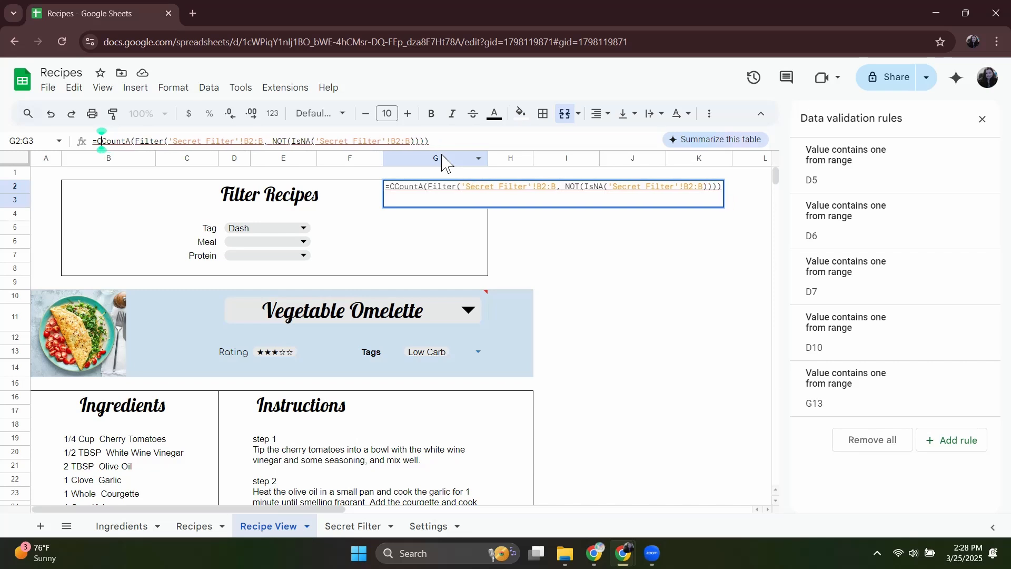
pyautogui.write('Conco')
pyautogui.press('BackSpace')
pyautogui.write('atenate(')
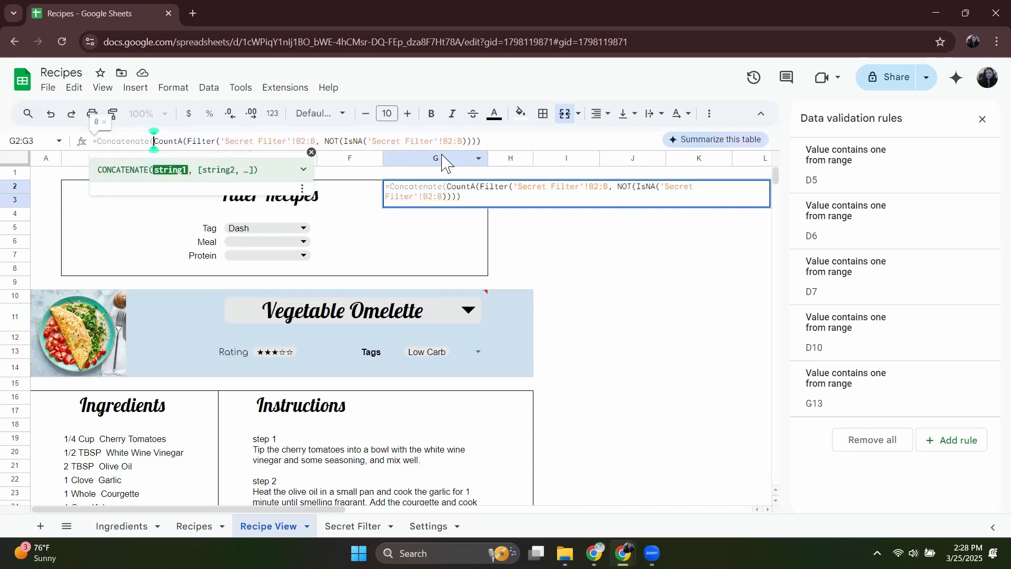
pyautogui.click(497, 143)
pyautogui.write(')')
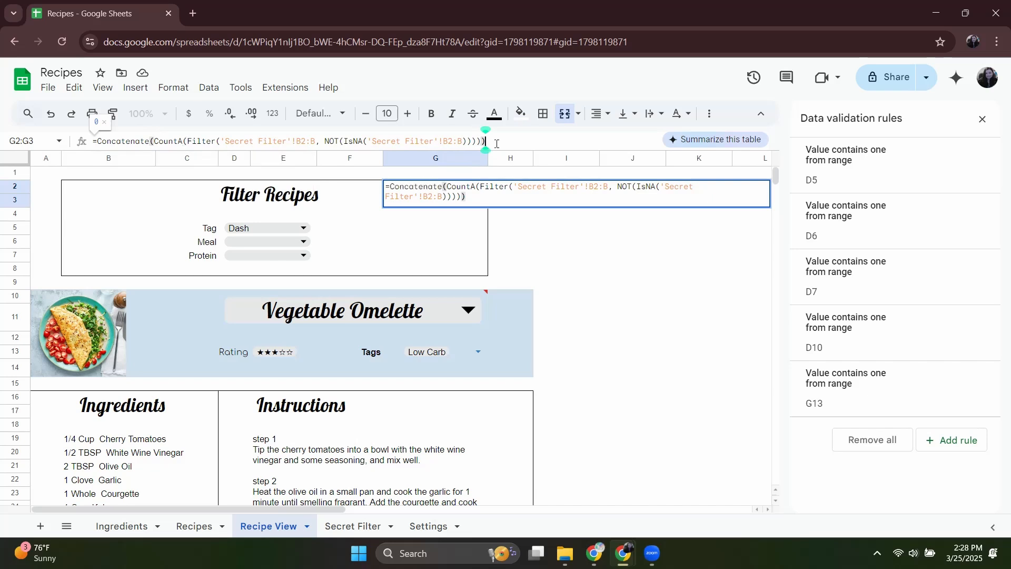
pyautogui.press('Return')
# Add " Results" as the second Concatenate string in the G2 formula and set the Tag filter to Low Carb.
pyautogui.click(482, 142)
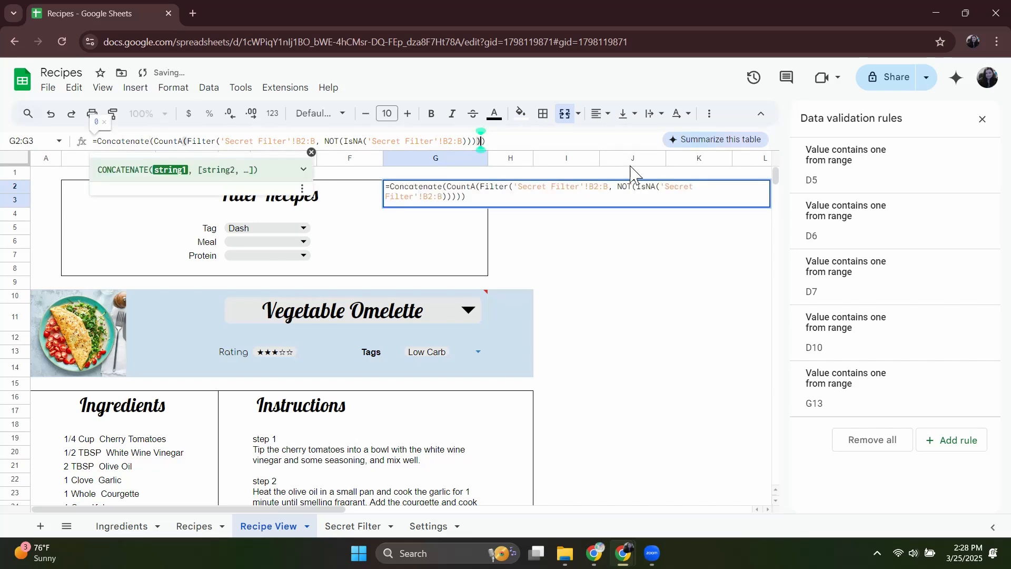
pyautogui.write(', " ')
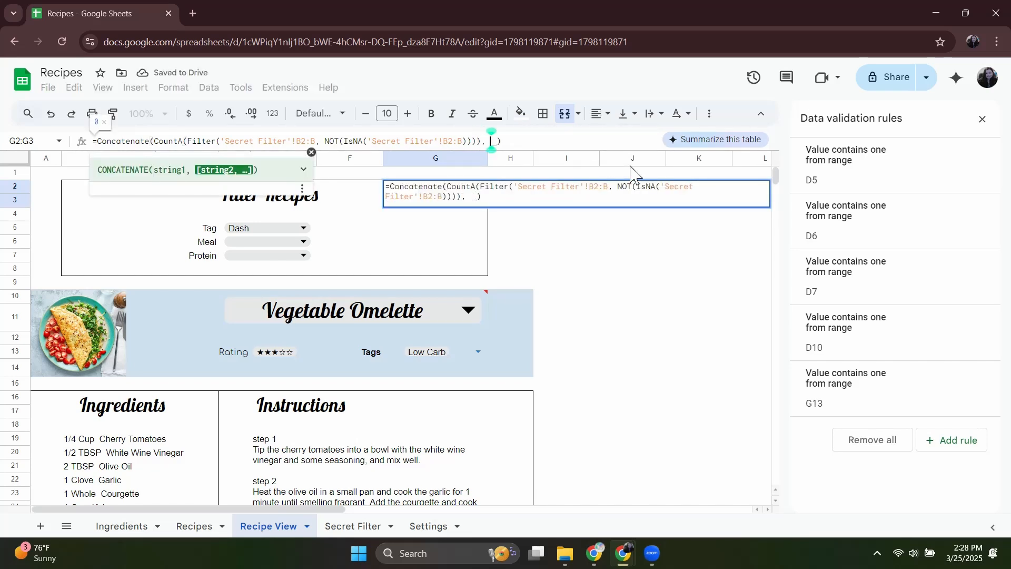
pyautogui.write('Results"')
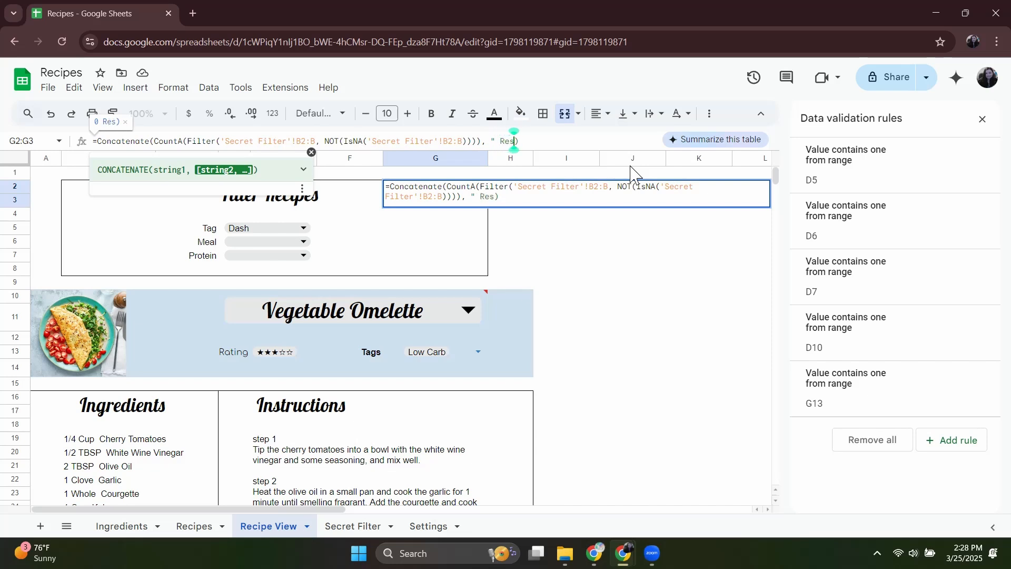
pyautogui.press('Return')
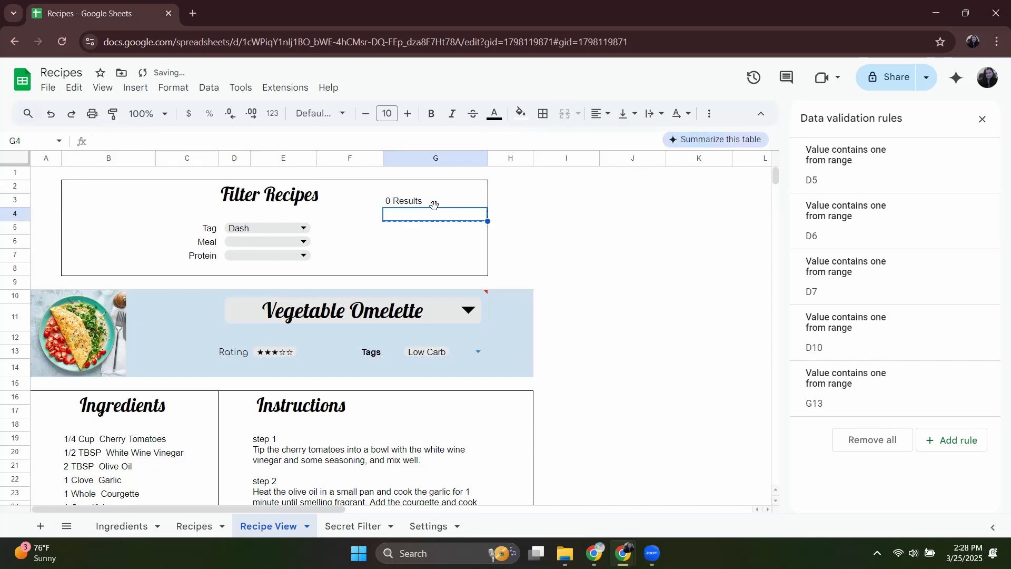
pyautogui.press('Up')
pyautogui.click(266, 227)
pyautogui.click(285, 255)
# Format the results count in G2 with the Comfortaa font at size 15.
pyautogui.click(398, 203)
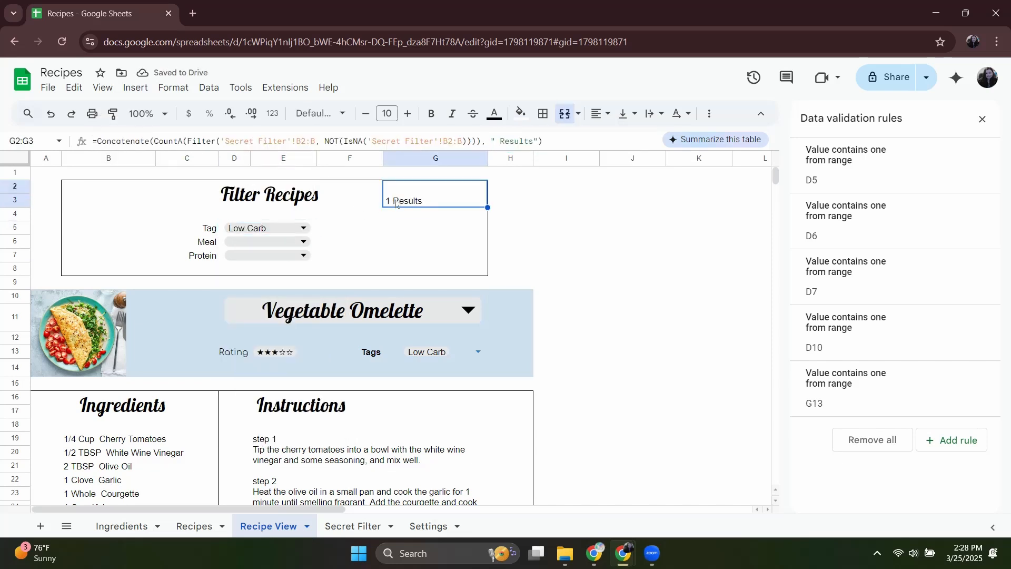
pyautogui.click(320, 114)
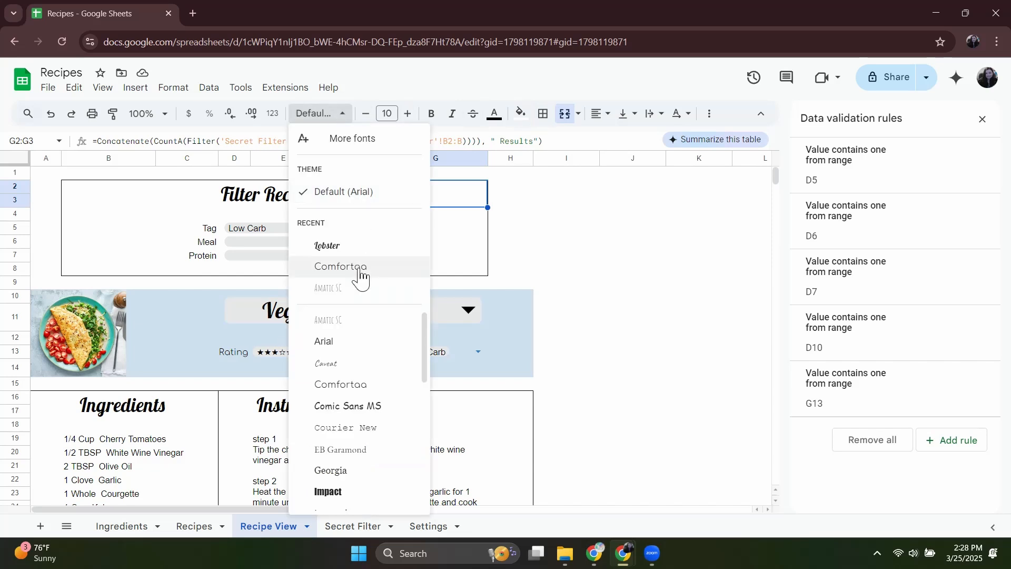
pyautogui.click(352, 267)
pyautogui.click(387, 114)
pyautogui.write('15')
pyautogui.press('Return')
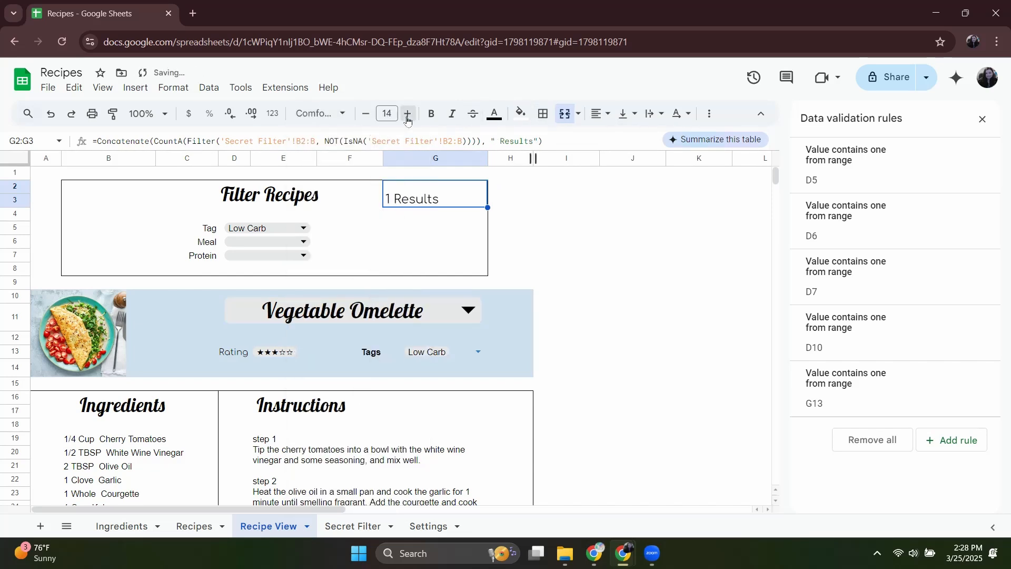
# Make the G2 results count bold, centre it horizontally and set its font size to 13.
pyautogui.click(431, 113)
pyautogui.click(601, 114)
pyautogui.click(613, 140)
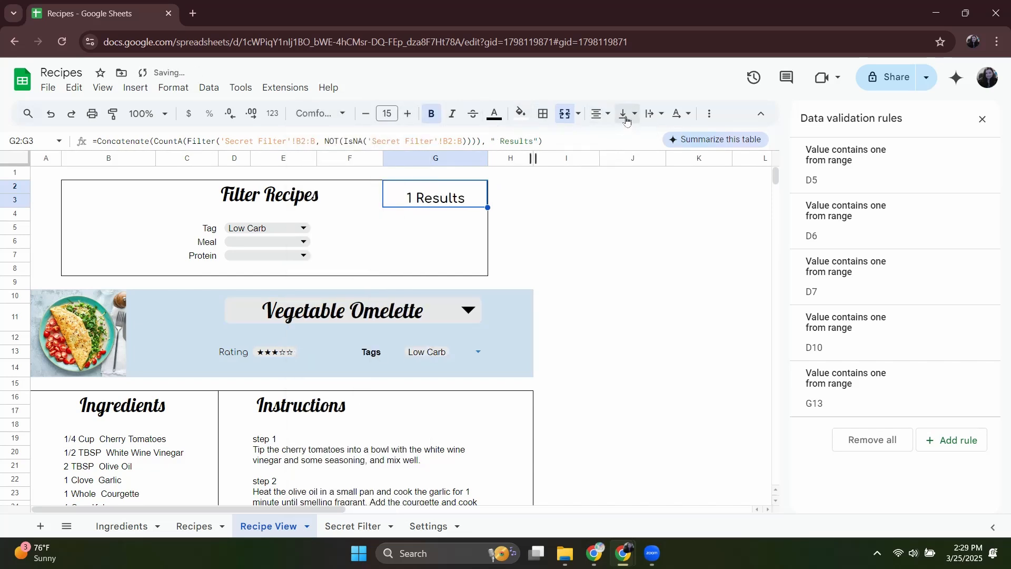
pyautogui.click(627, 113)
pyautogui.click(647, 139)
pyautogui.click(558, 255)
pyautogui.click(426, 199)
pyautogui.click(605, 231)
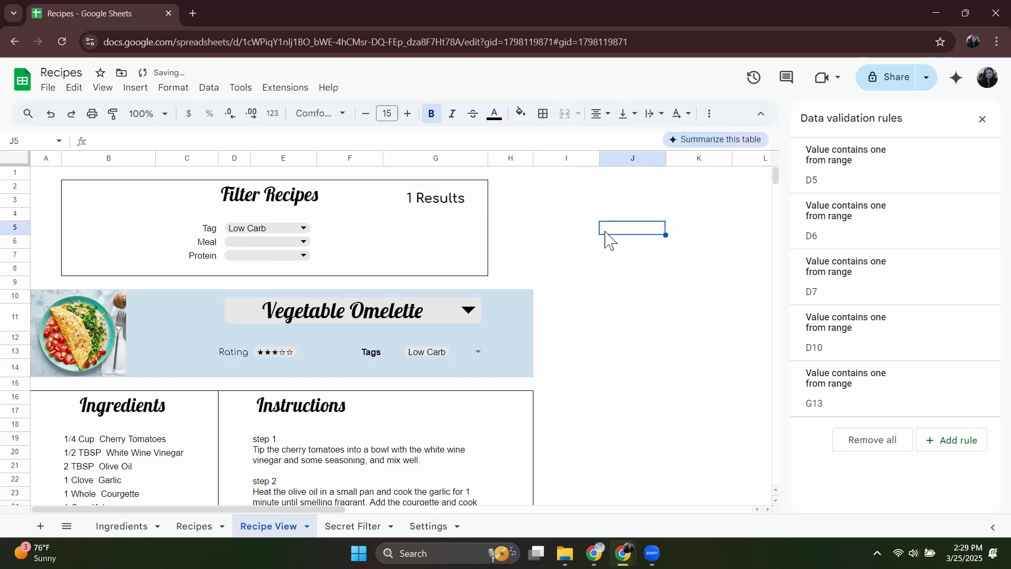
pyautogui.click(410, 199)
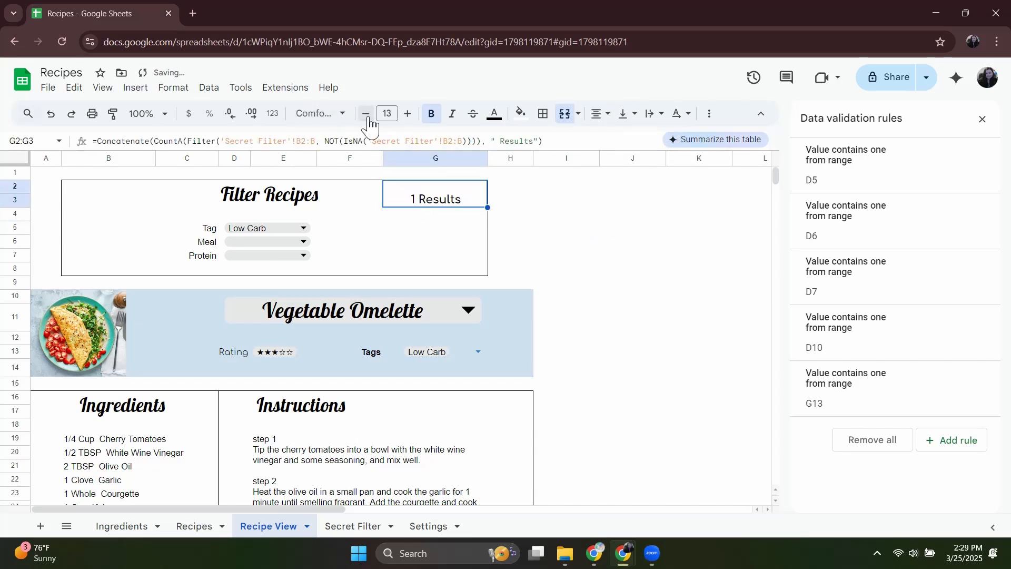
pyautogui.click(564, 243)
# Test the results count by setting the Tag filter to Low Sodium and Easy in turn.
pyautogui.doubleClick(281, 227)
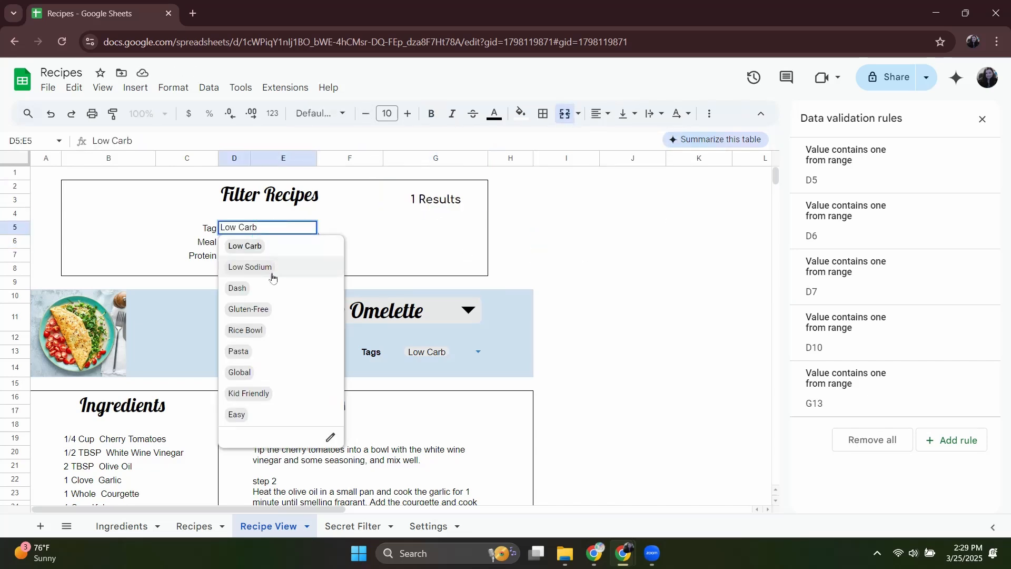
pyautogui.click(250, 267)
pyautogui.doubleClick(280, 227)
pyautogui.click(272, 414)
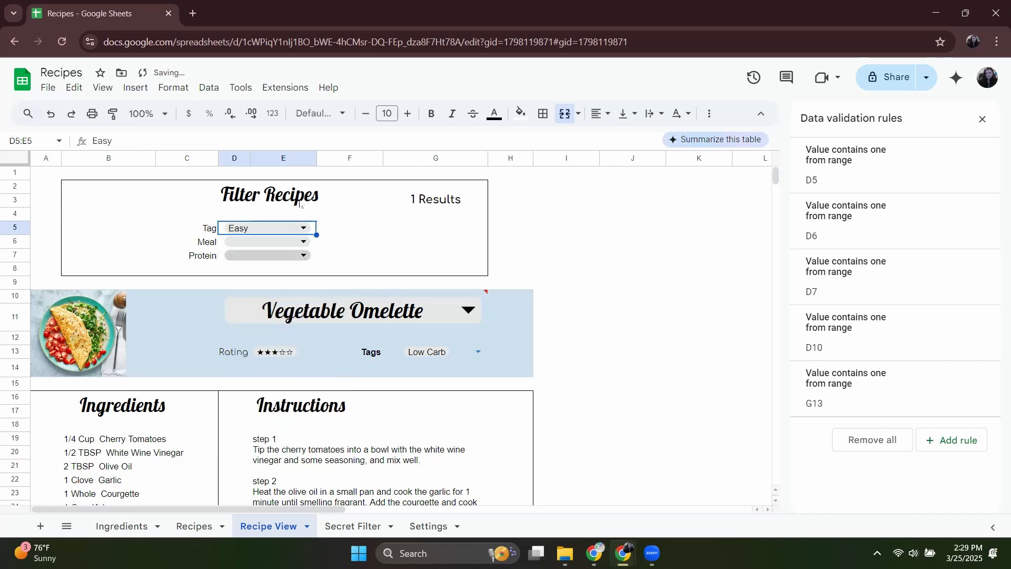
# Duplicate the REGEXMATCH(Recipes[Tags],filterTag) condition as a second Filter condition in Secret Filter cell B2.
pyautogui.click(352, 526)
pyautogui.press('Return')
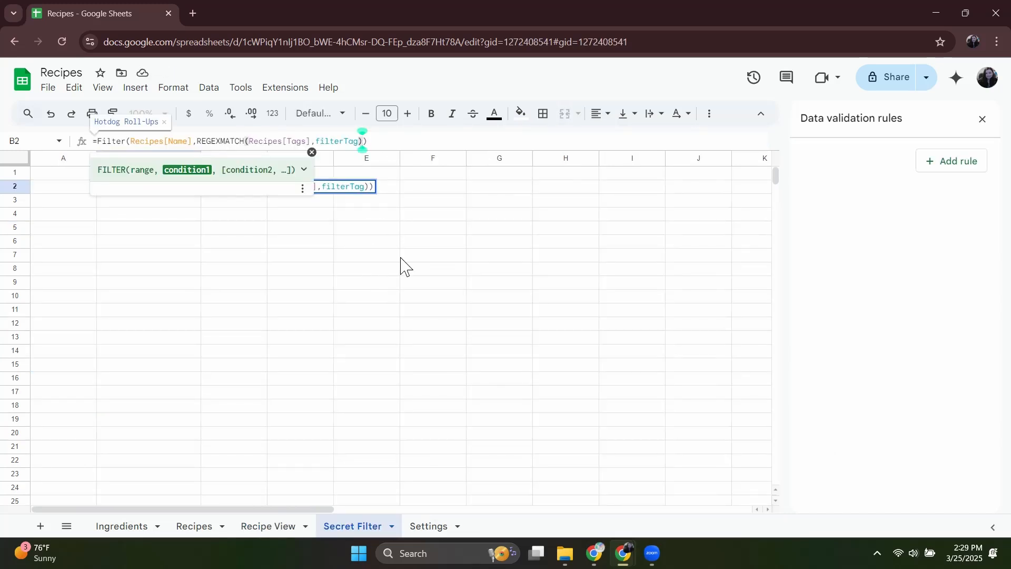
pyautogui.write(',')
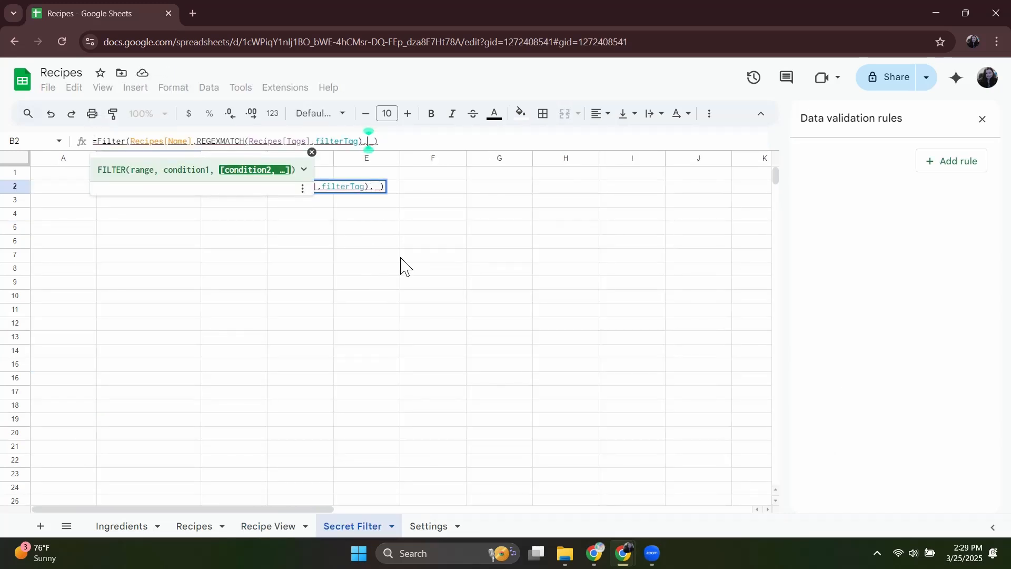
pyautogui.moveTo(363, 141); pyautogui.dragTo(196, 142)
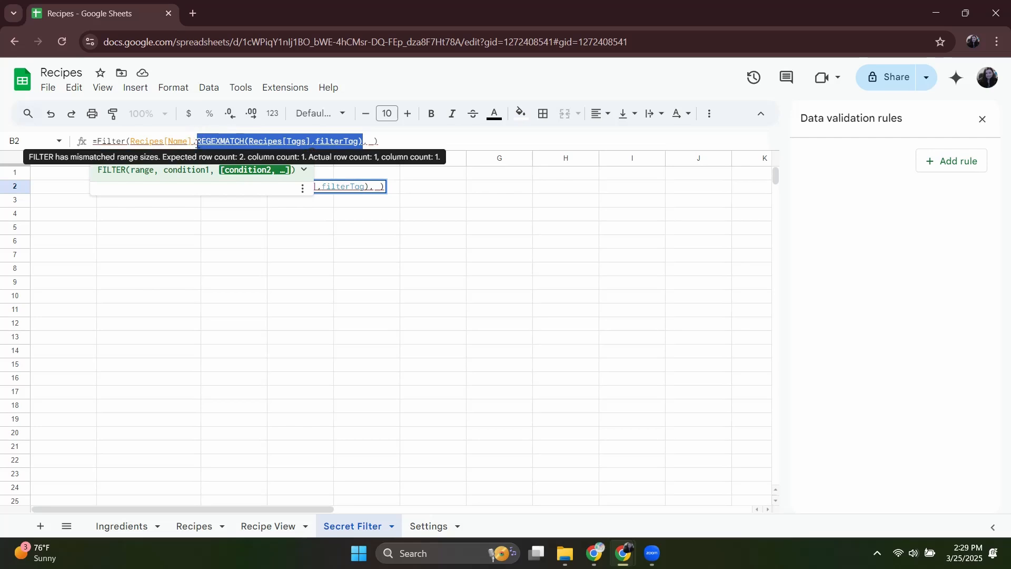
pyautogui.hotkey('ctrl', 'c')
pyautogui.click(367, 141)
pyautogui.hotkey('ctrl', 'v')
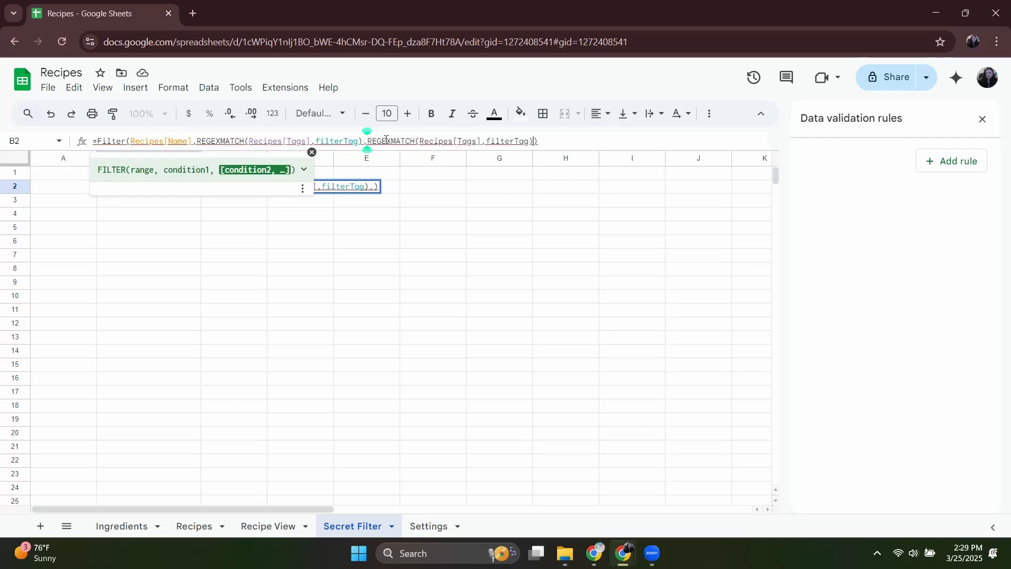
# Change the second REGEXMATCH condition in B2 to Recipes[Meal] and filterMeal, and commit the formula.
pyautogui.doubleClick(475, 141)
pyautogui.write('Meal')
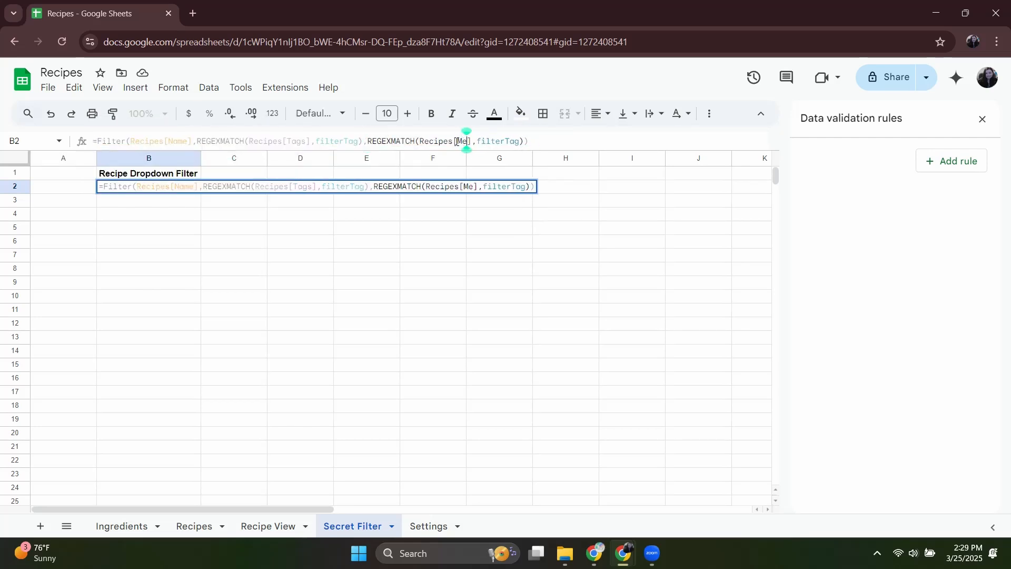
pyautogui.doubleClick(527, 141)
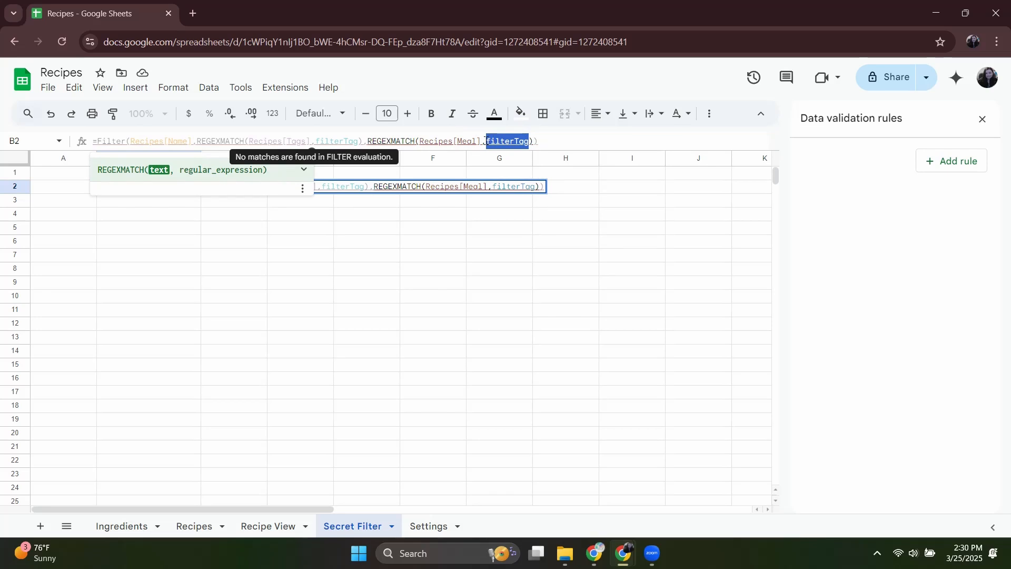
pyautogui.write('filt')
pyautogui.click(185, 214)
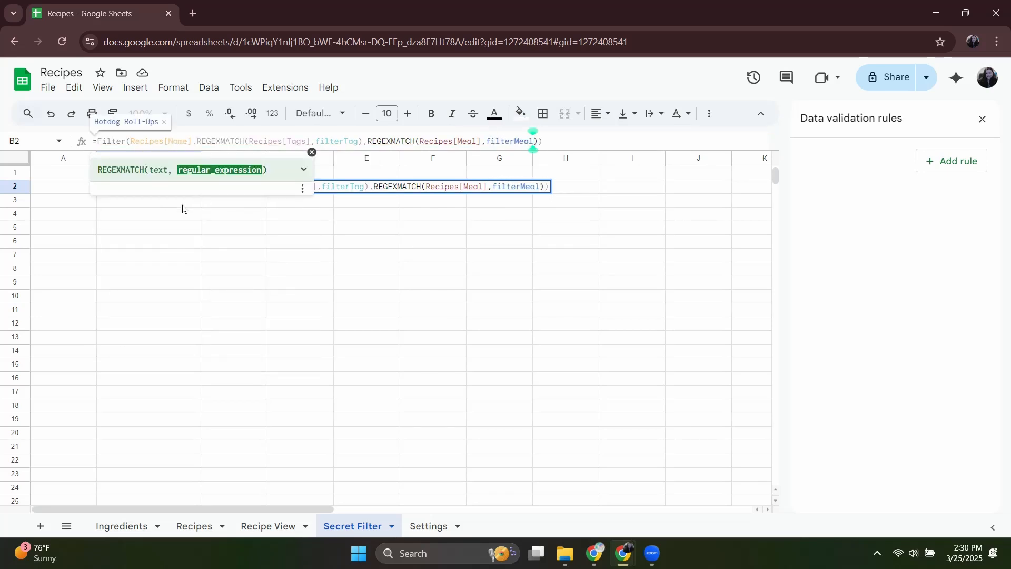
pyautogui.press('Return')
# Copy the Meal REGEXMATCH condition in B2 and paste it as a third Filter condition.
pyautogui.click(148, 187)
pyautogui.moveTo(538, 142); pyautogui.dragTo(363, 135)
pyautogui.hotkey('ctrl', 'c')
pyautogui.press('Right')
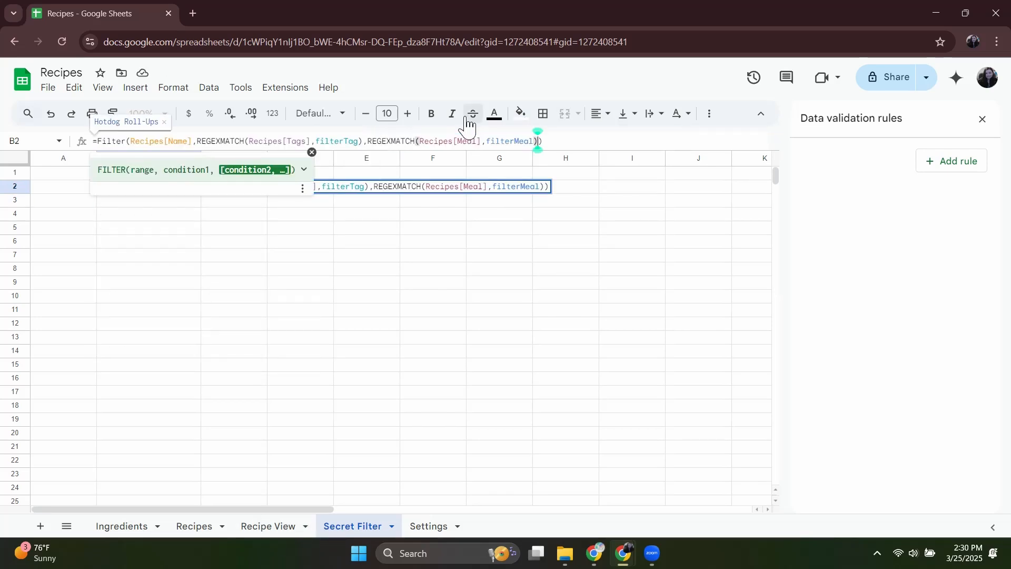
pyautogui.hotkey('ctrl', 'v')
# Change the third REGEXMATCH condition in B2 to Recipes[Protein Type] and filterProtein, and commit the formula.
pyautogui.doubleClick(642, 141)
pyautogui.write('Protein Type')
pyautogui.moveTo(746, 142); pyautogui.dragTo(728, 141)
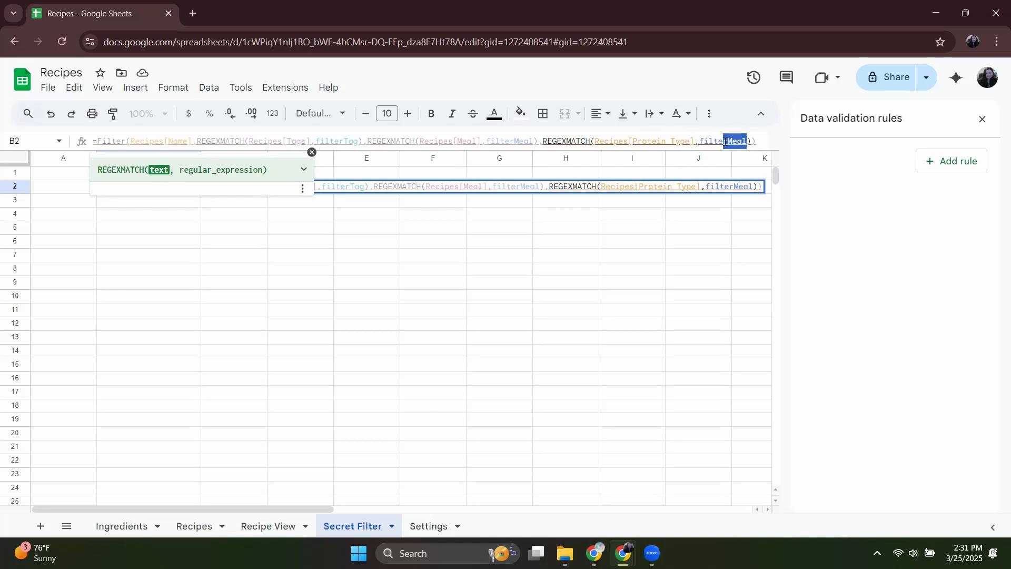
pyautogui.press('BackSpace')
pyautogui.click(176, 228)
pyautogui.press('Return')
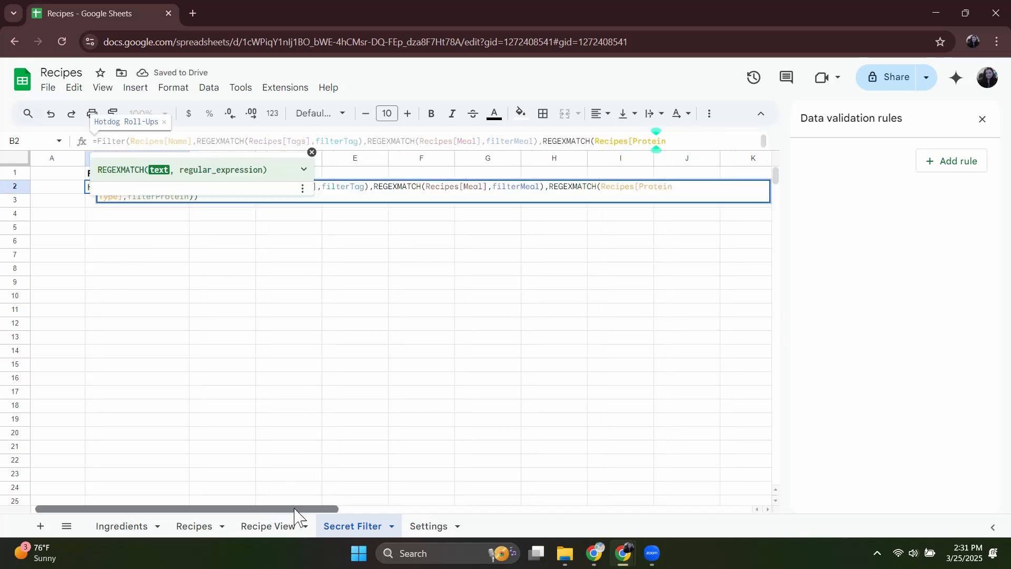
# Test the combined filters in Recipe View by setting Protein to Beef and Meal to Breakfast.
pyautogui.click(271, 526)
pyautogui.click(288, 257)
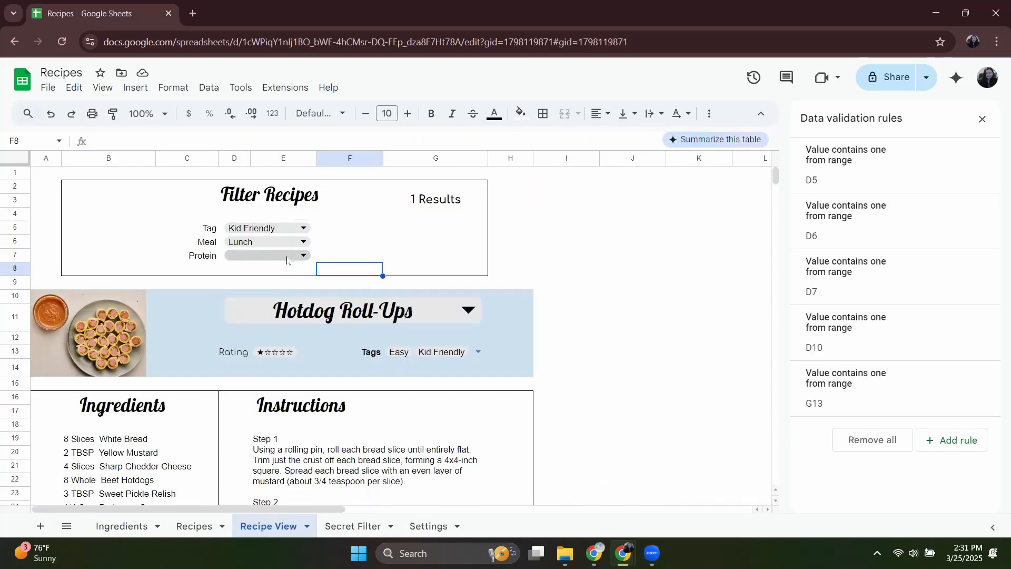
pyautogui.click(258, 271)
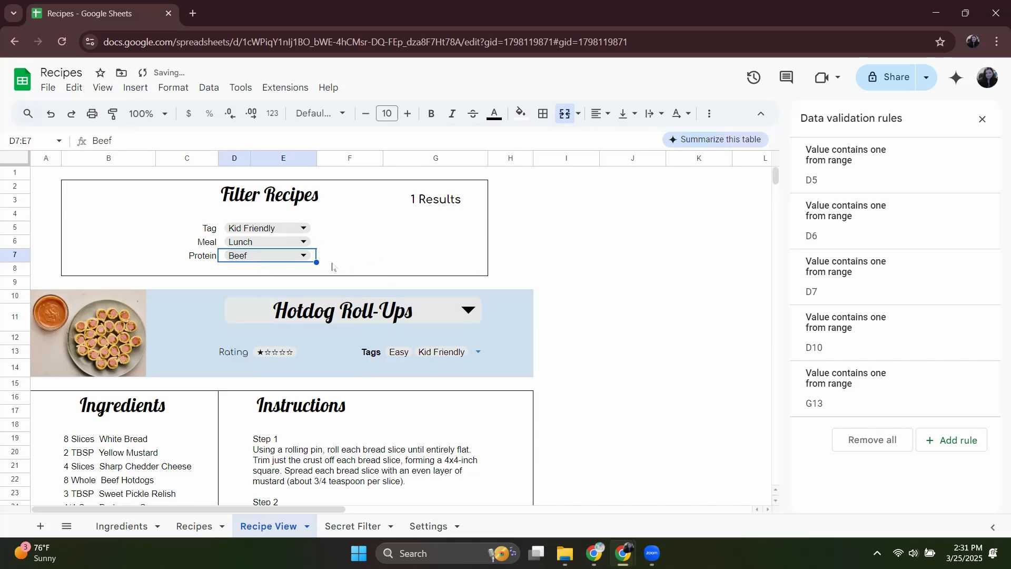
pyautogui.click(282, 241)
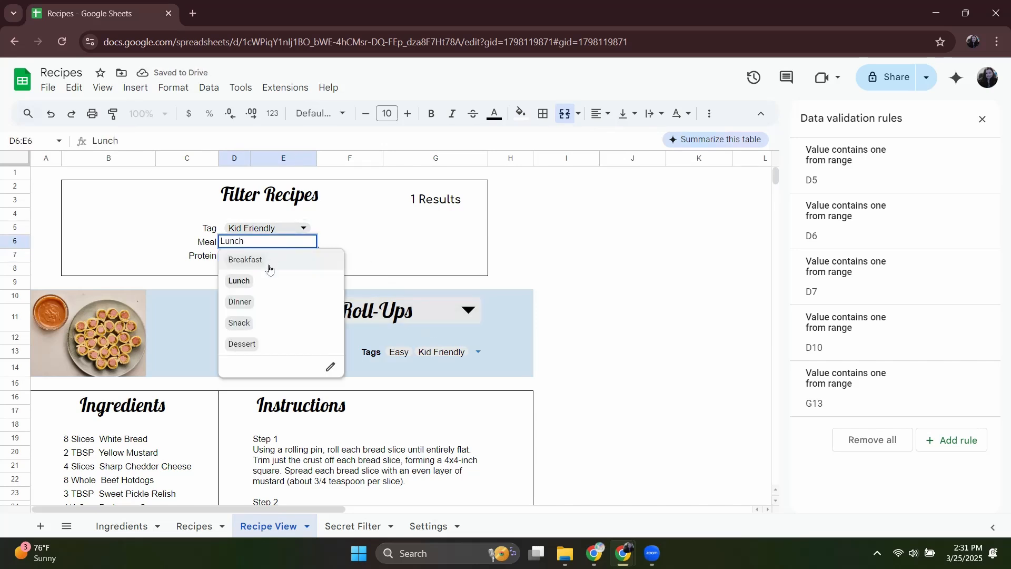
pyautogui.click(269, 270)
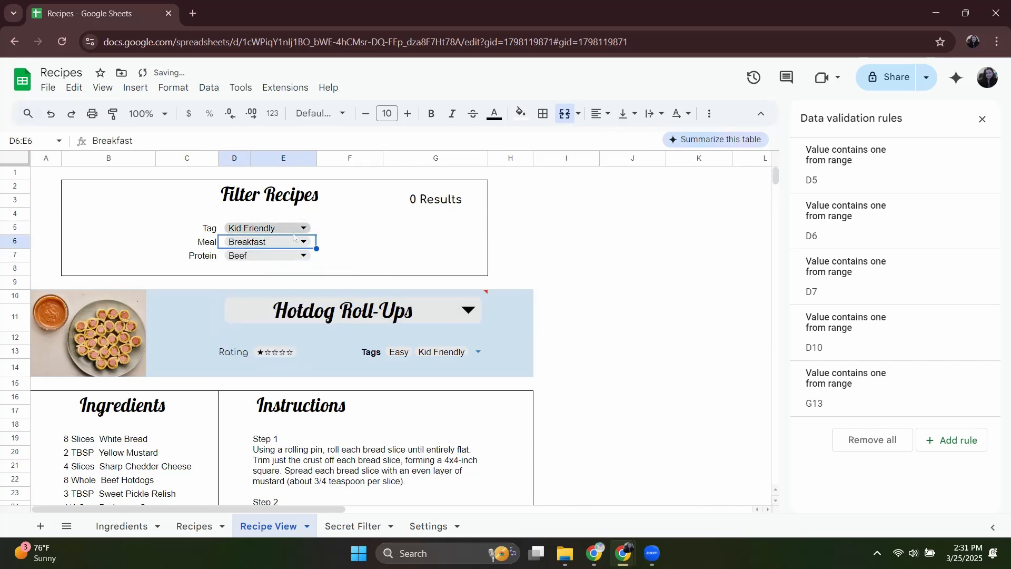
# Clear the Protein, Meal and Tag filter selections in Recipe View.
pyautogui.doubleClick(269, 255)
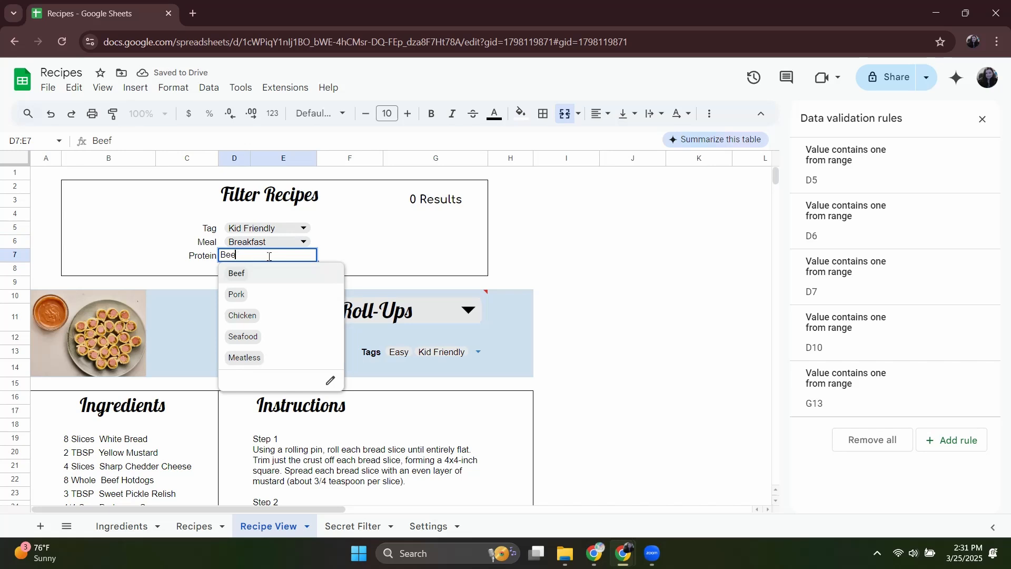
pyautogui.press('BackSpace')
pyautogui.press('BackSpace')
pyautogui.press('BackSpace')
pyautogui.doubleClick(272, 242)
pyautogui.press('BackSpace')
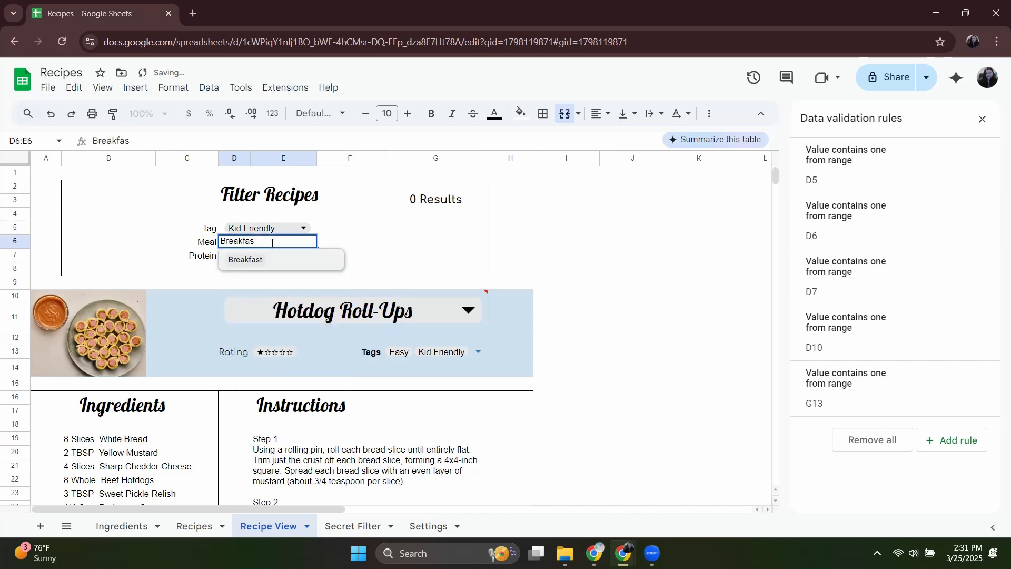
pyautogui.press('BackSpace')
pyautogui.press('BackSpace')
pyautogui.press('BackSpace')
pyautogui.press('BackSpace')
pyautogui.press('BackSpace')
pyautogui.press('BackSpace')
pyautogui.press('BackSpace')
pyautogui.press('BackSpace')
pyautogui.doubleClick(274, 227)
pyautogui.press('BackSpace')
pyautogui.press('BackSpace')
pyautogui.press('BackSpace')
pyautogui.press('BackSpace')
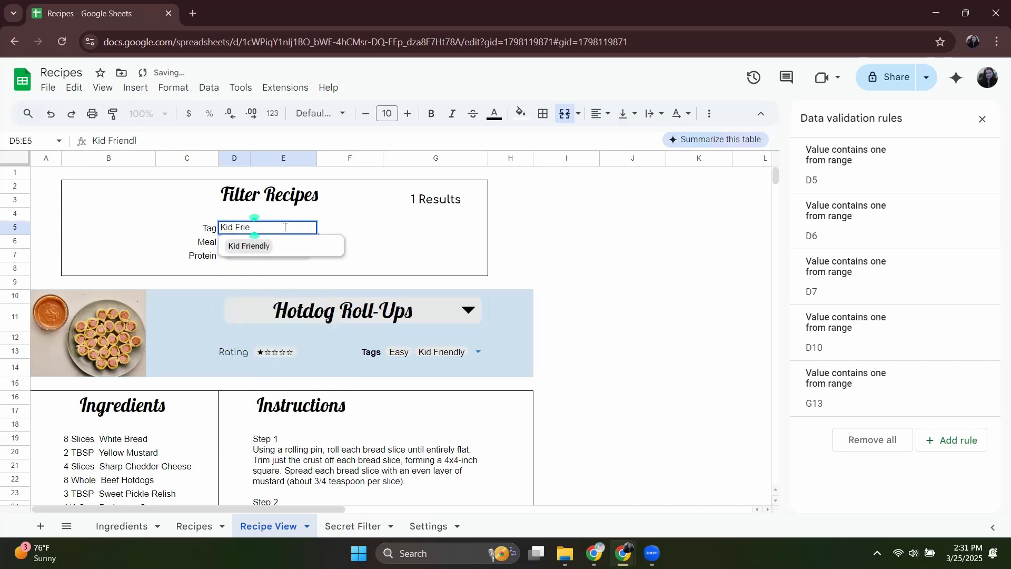
pyautogui.press('BackSpace')
pyautogui.press('BackSpace')
pyautogui.press('BackSpace')
pyautogui.press('BackSpace')
pyautogui.press('BackSpace')
pyautogui.press('BackSpace')
pyautogui.press('BackSpace')
pyautogui.press('BackSpace')
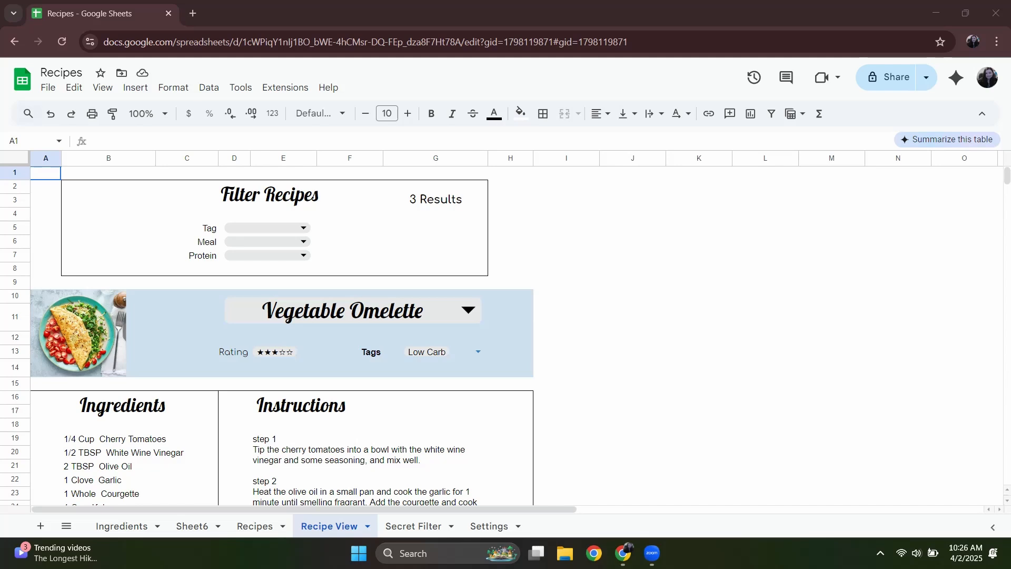
# Reduce the Filter Recipes heading's font size to 16.
pyautogui.click(237, 199)
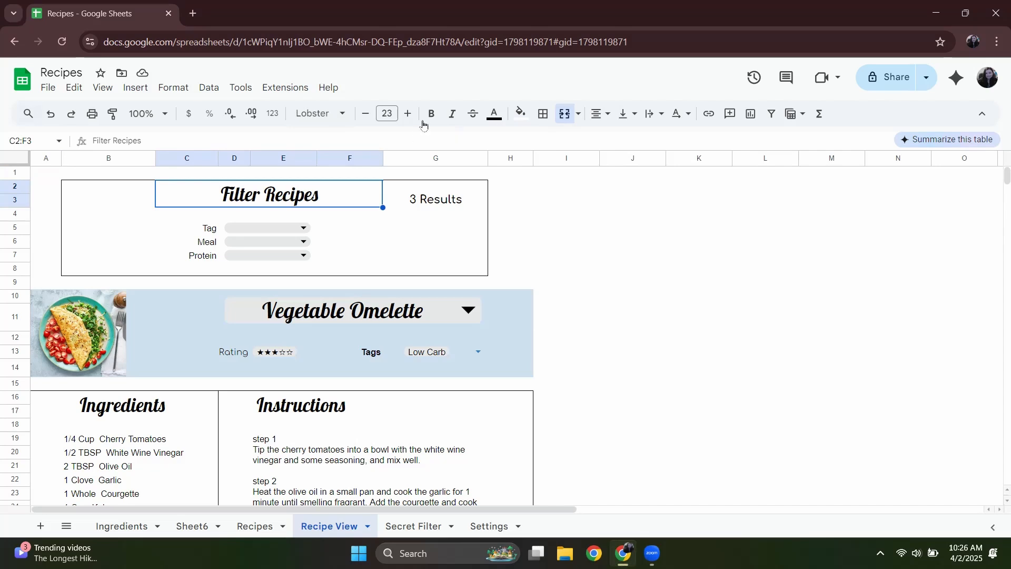
pyautogui.click(365, 114)
pyautogui.click(366, 114)
pyautogui.click(366, 114)
pyautogui.click(365, 114)
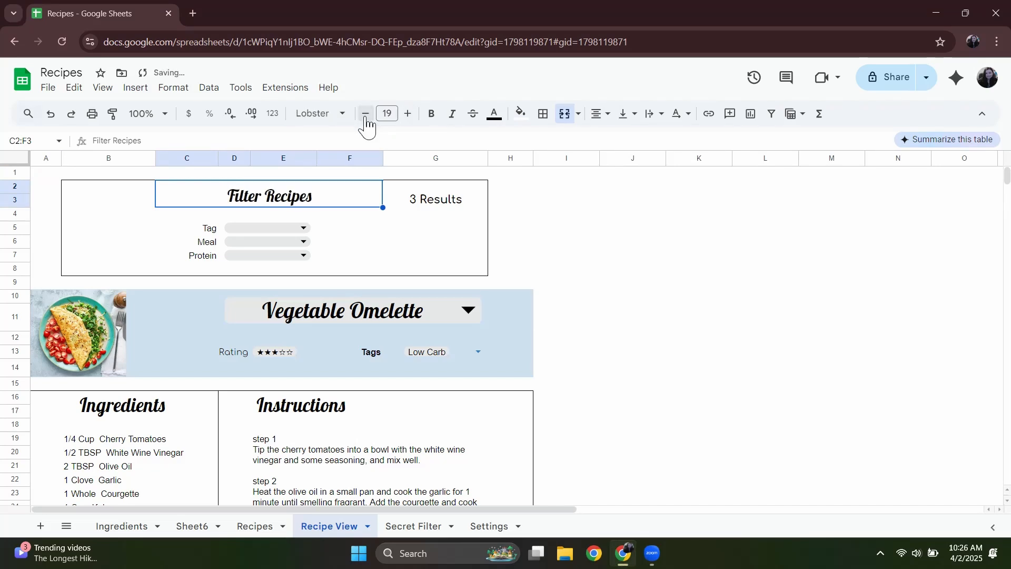
pyautogui.click(365, 114)
pyautogui.click(365, 114)
pyautogui.click(365, 114)
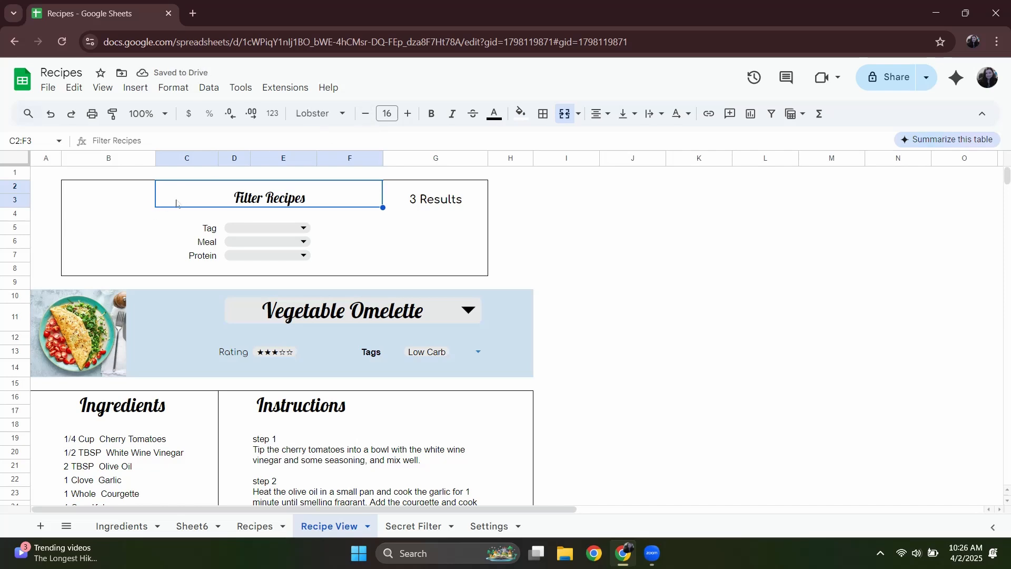
# Unmerge the Filter Recipes heading and move it to cell B2.
pyautogui.click(564, 113)
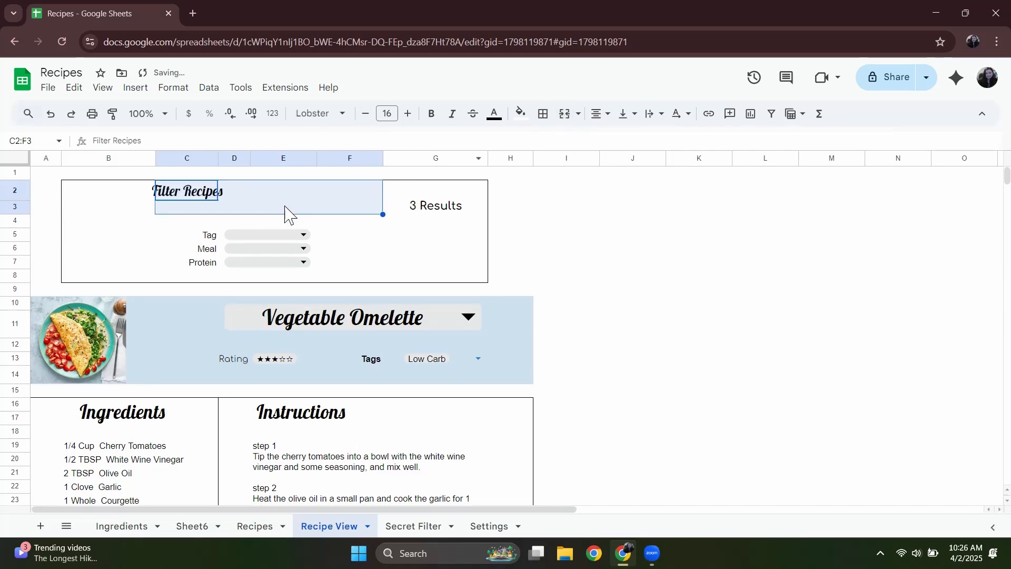
pyautogui.click(128, 208)
pyautogui.click(208, 192)
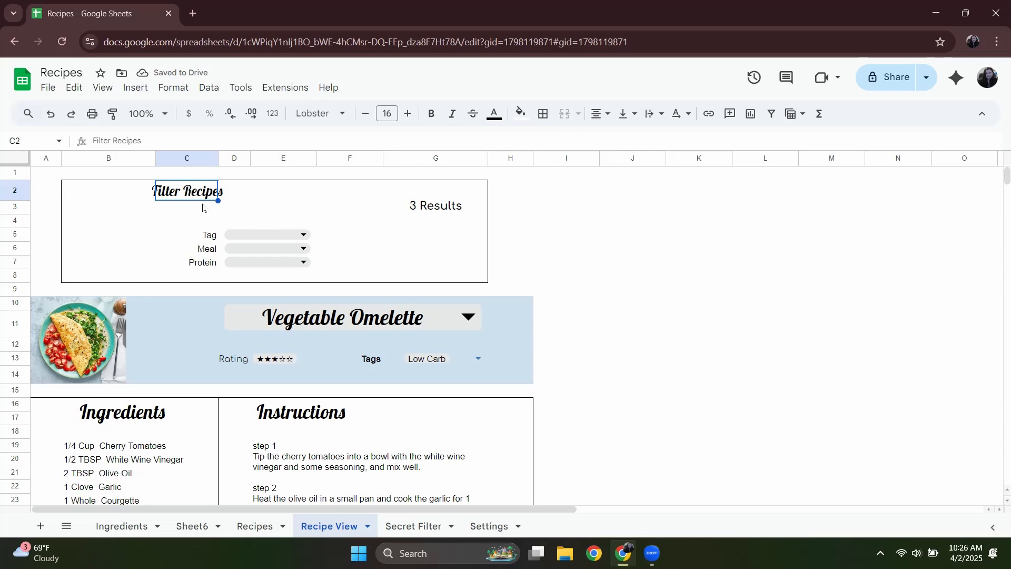
pyautogui.hotkey('ctrl', 'c')
pyautogui.click(124, 198)
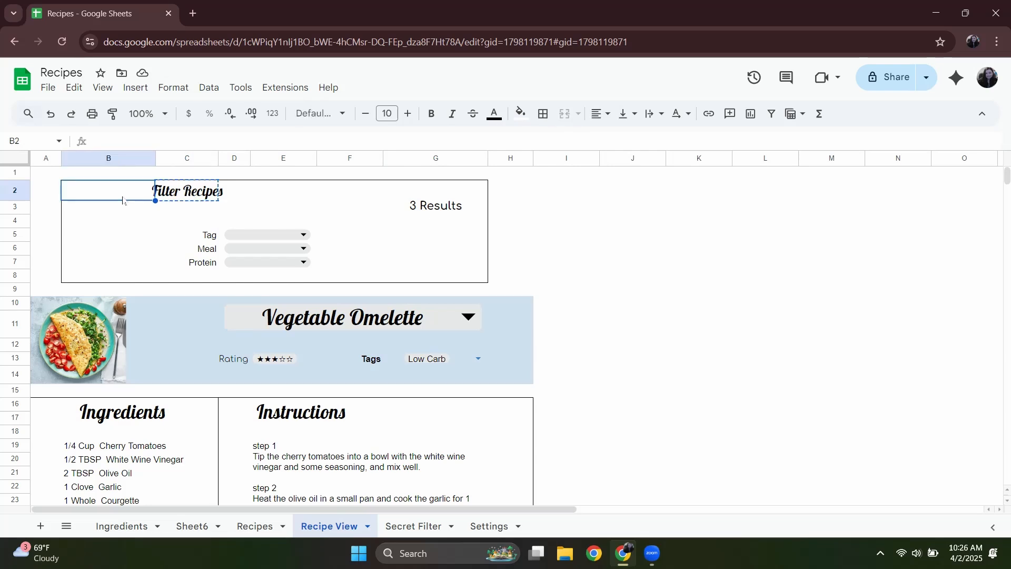
pyautogui.hotkey('ctrl', 'v')
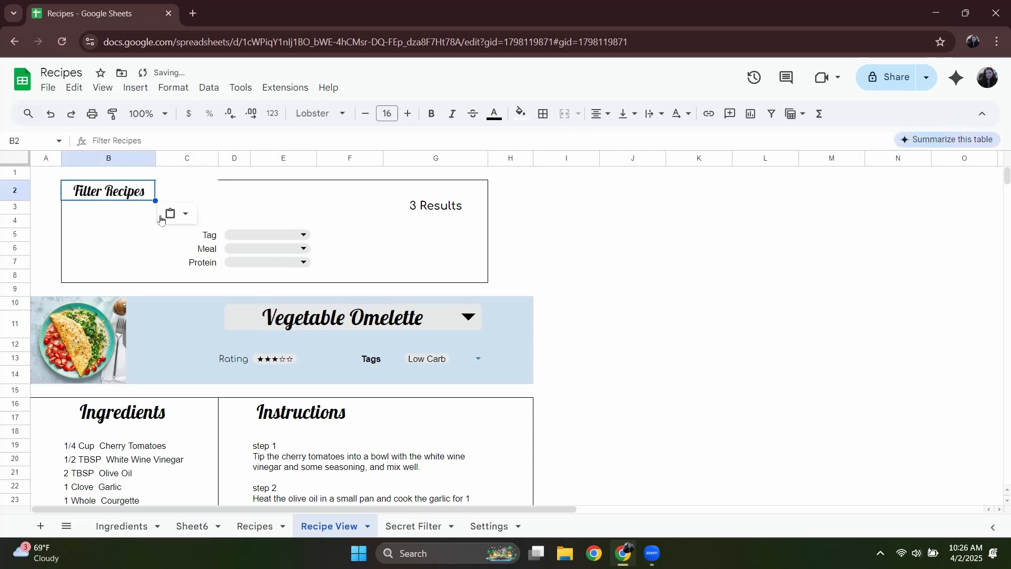
# Move the Tag, Meal and Protein labels with their dropdowns from C5:E7 so that they start at B5.
pyautogui.moveTo(208, 235); pyautogui.dragTo(303, 266)
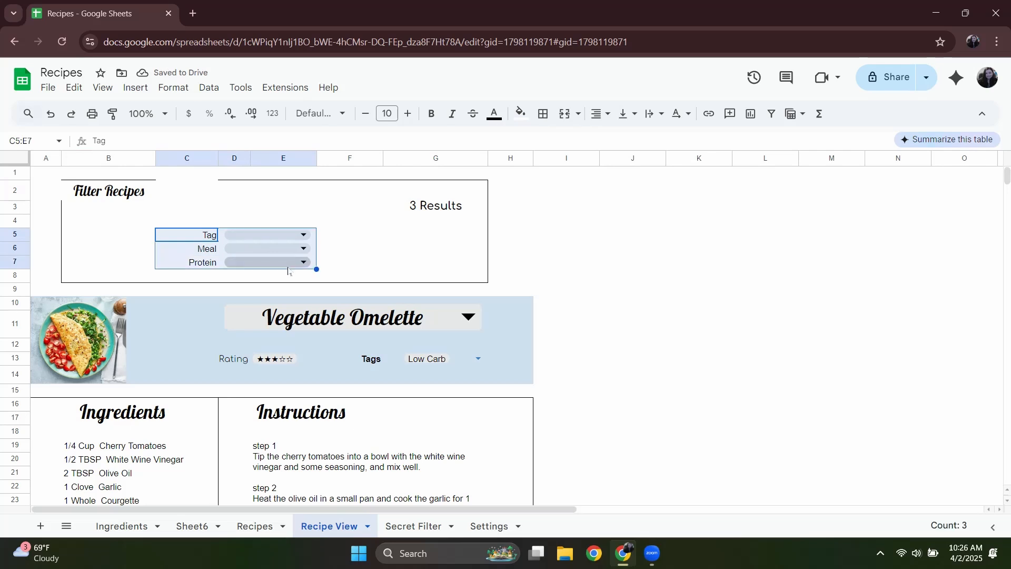
pyautogui.hotkey('ctrl', 'c')
pyautogui.click(96, 239)
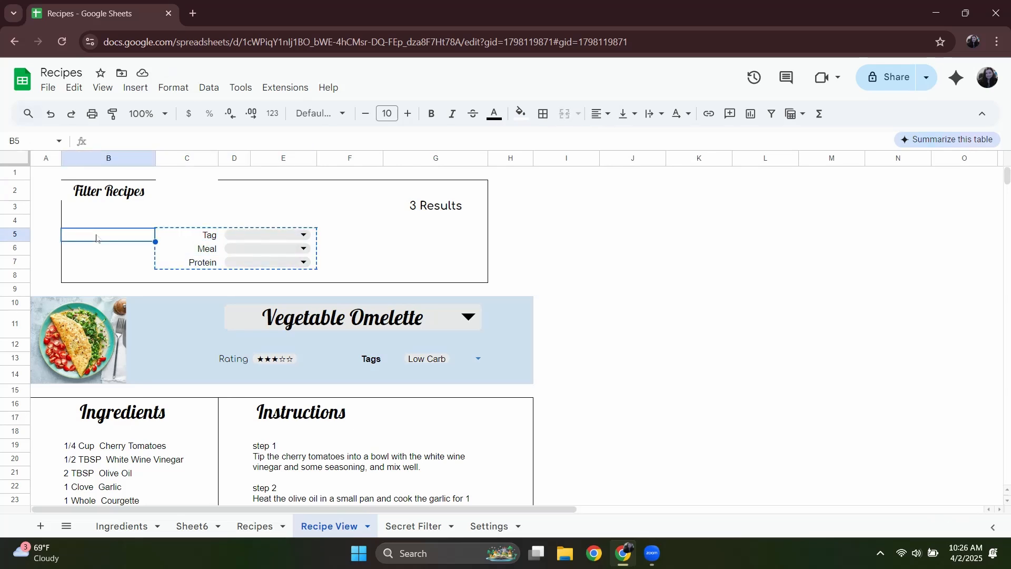
pyautogui.hotkey('ctrl', 'v')
pyautogui.click(304, 253)
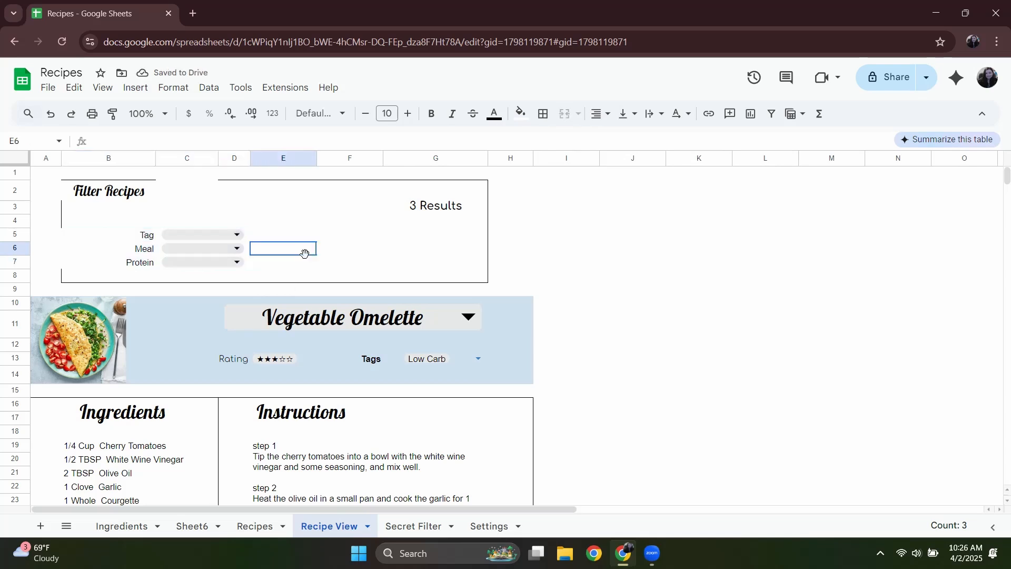
# Test the moved Tag filter by selecting Low Carb.
pyautogui.click(203, 235)
pyautogui.click(209, 258)
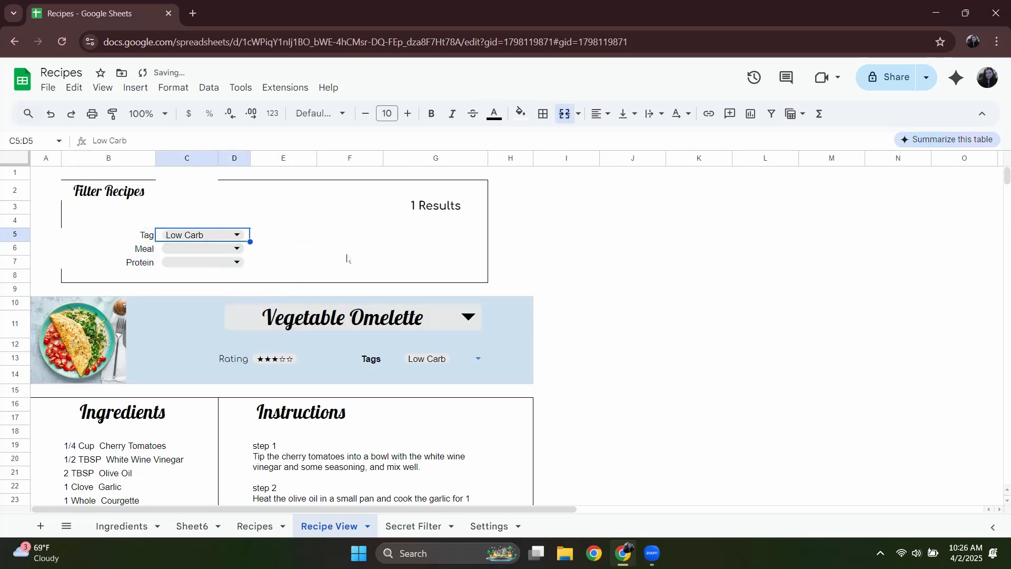
pyautogui.click(338, 331)
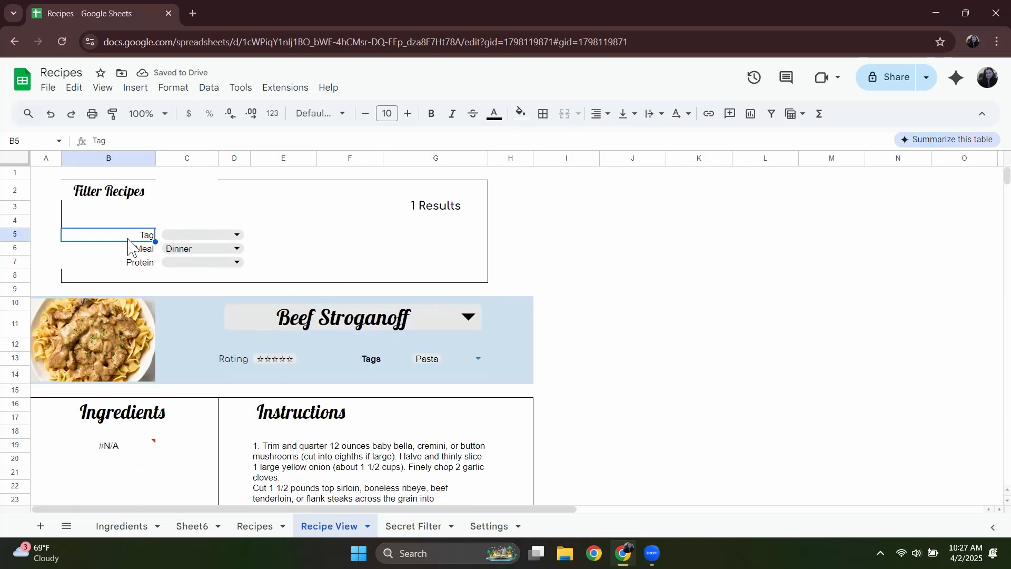
# Try merging the Filter Recipes heading across B2:D3, and undo the merge.
pyautogui.click(131, 197)
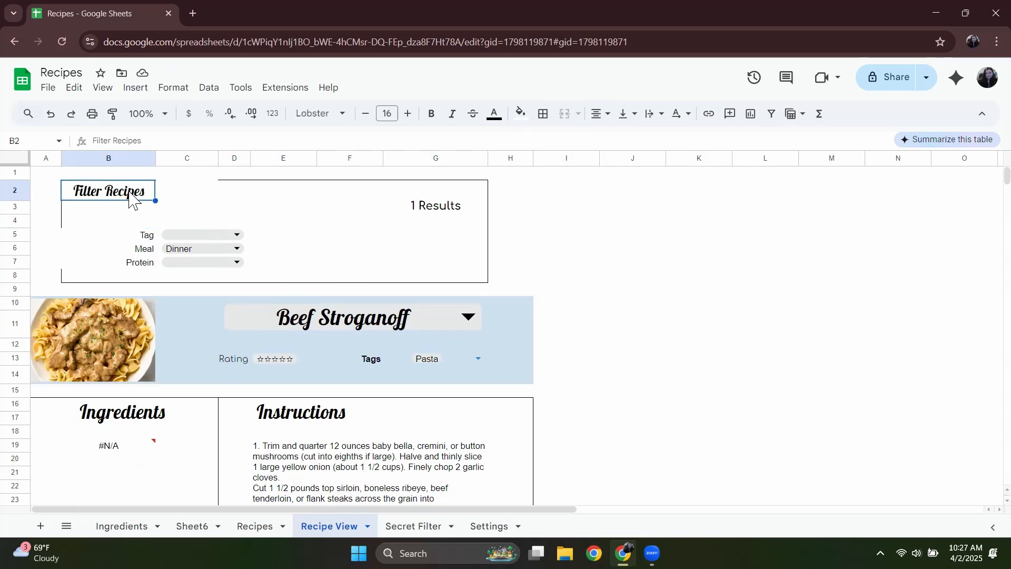
pyautogui.click(228, 195)
pyautogui.keyDown('shift'); pyautogui.click(103, 209); pyautogui.keyUp('shift')
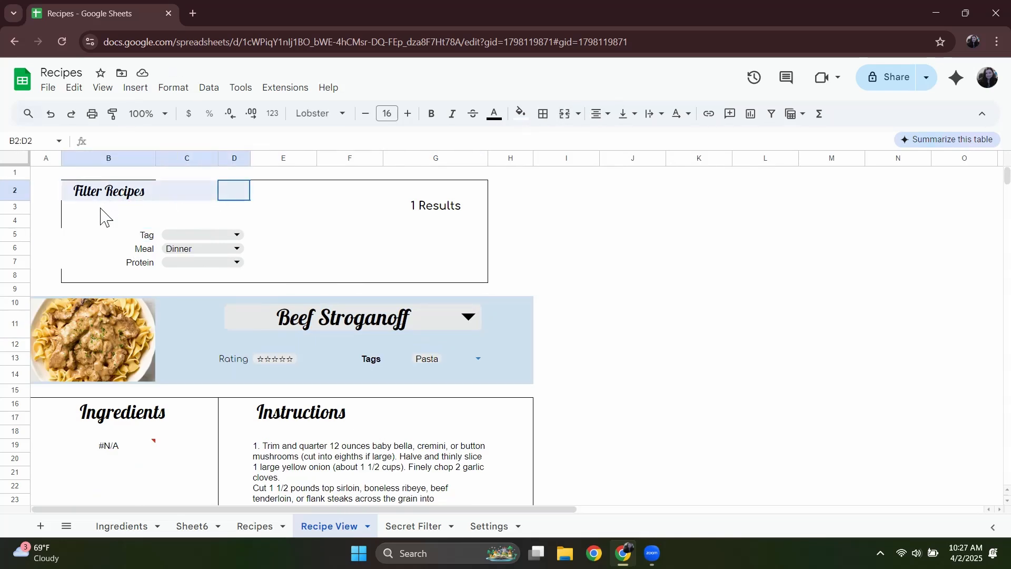
pyautogui.click(564, 113)
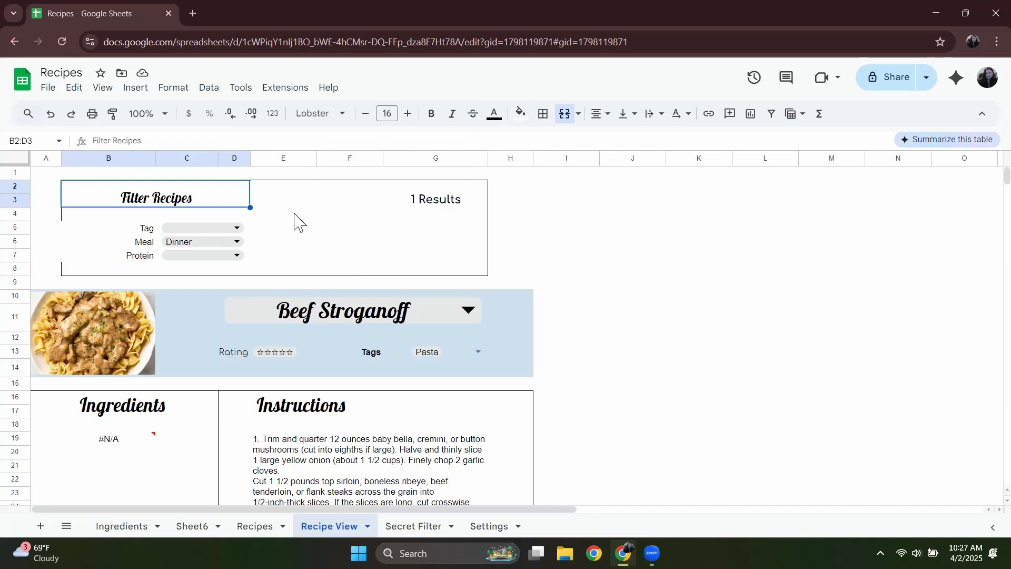
pyautogui.hotkey('ctrl', 'z')
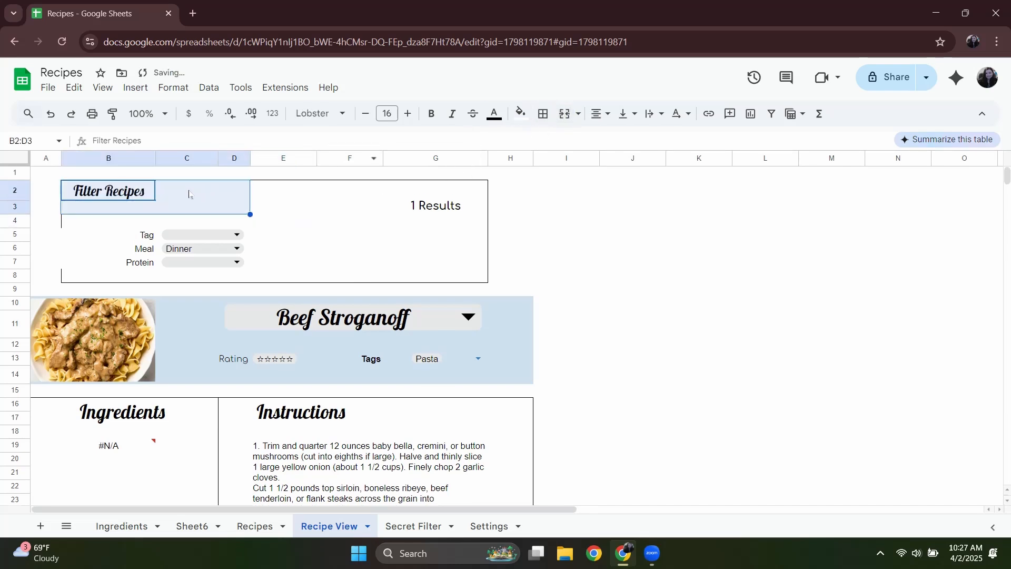
# Move the Filter Recipes heading from B2 to C2 and merge it across C2:D3.
pyautogui.click(189, 193)
pyautogui.click(106, 200)
pyautogui.hotkey('ctrl', 'x')
pyautogui.click(187, 200)
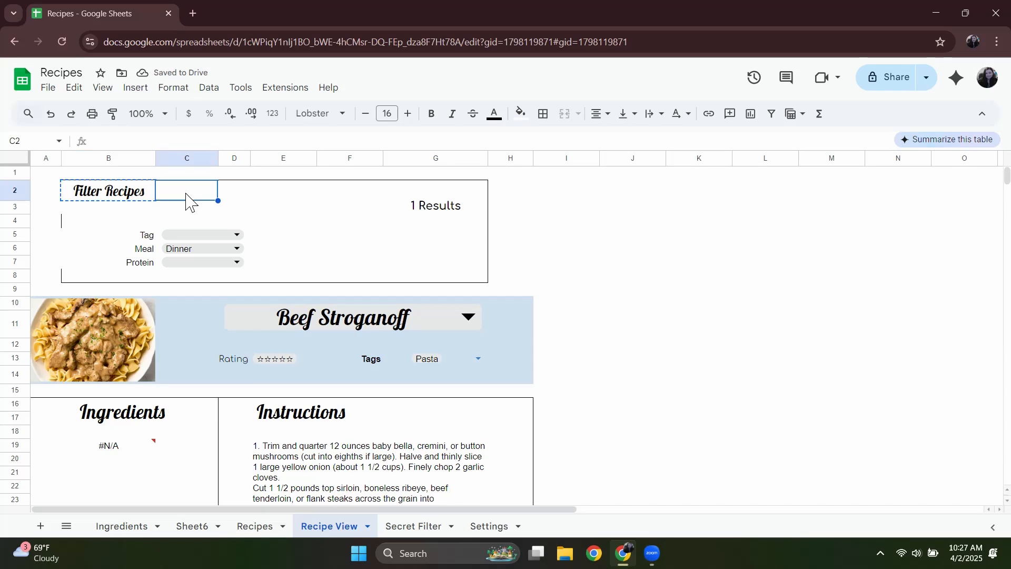
pyautogui.hotkey('ctrl', 'v')
pyautogui.moveTo(179, 197); pyautogui.dragTo(226, 210)
pyautogui.click(565, 114)
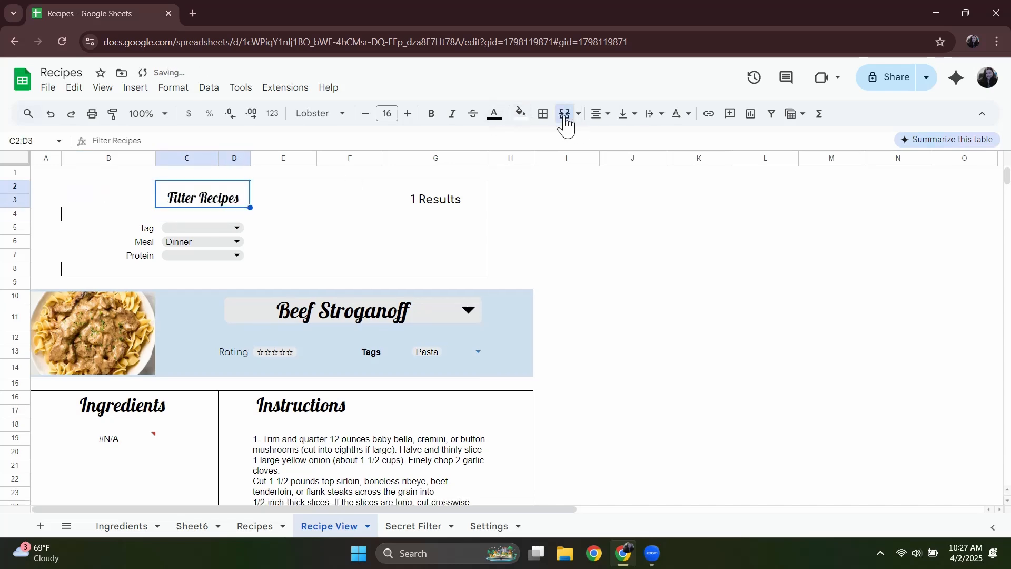
pyautogui.click(331, 241)
pyautogui.click(327, 206)
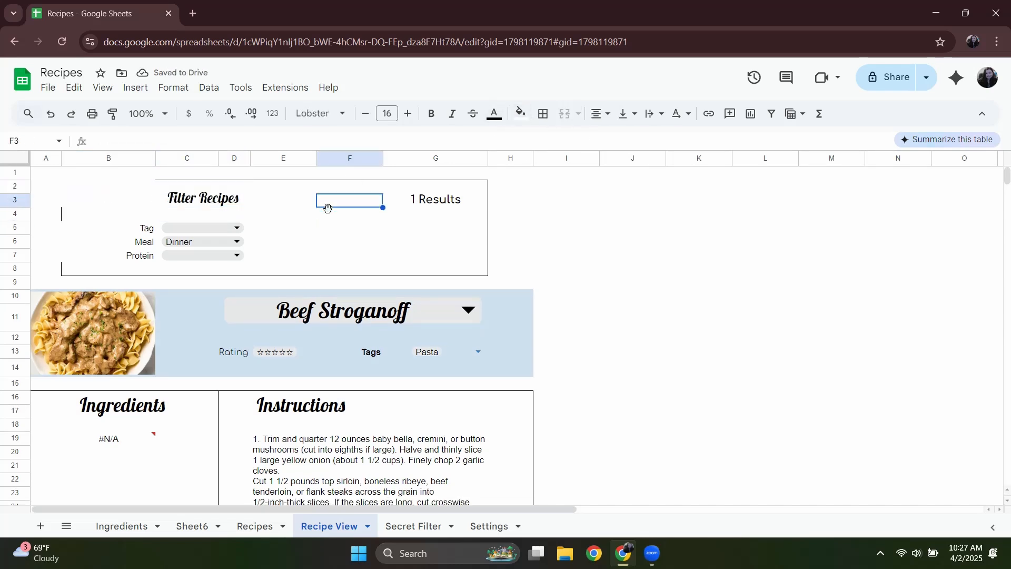
pyautogui.click(438, 199)
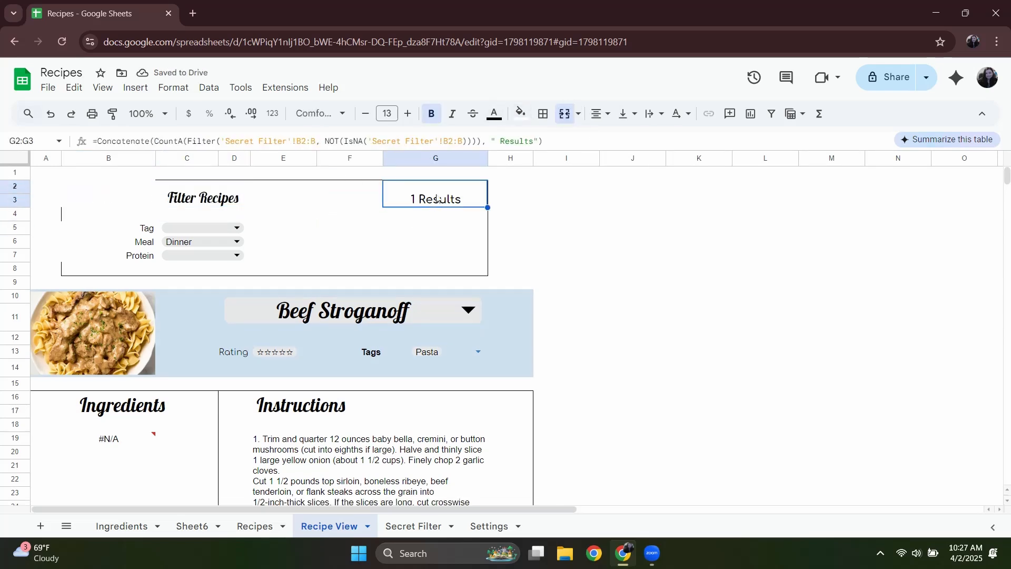
pyautogui.click(339, 232)
pyautogui.click(298, 234)
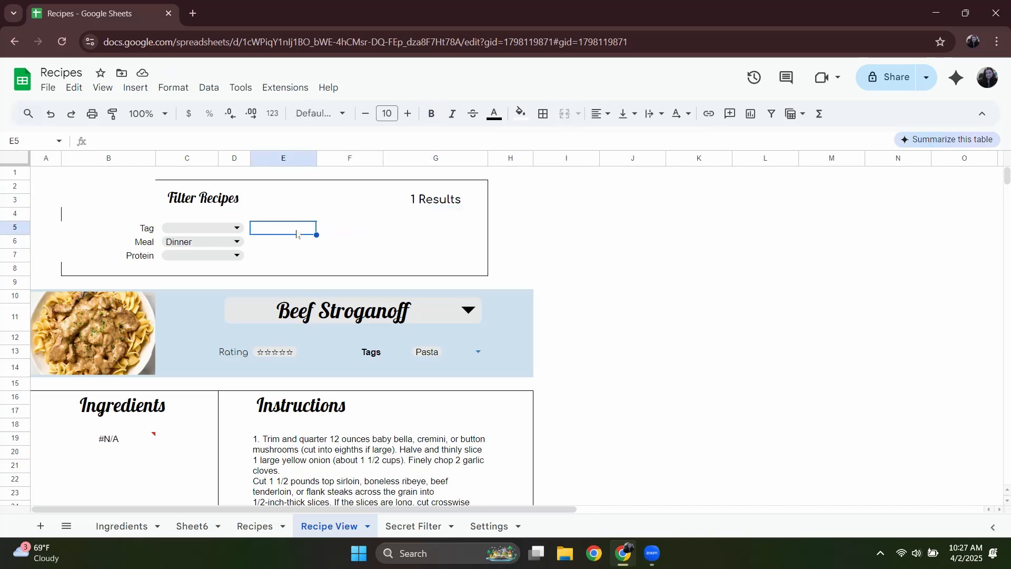
# Move the merged results count from G2:G3 out of the filter box to I3.
pyautogui.click(431, 205)
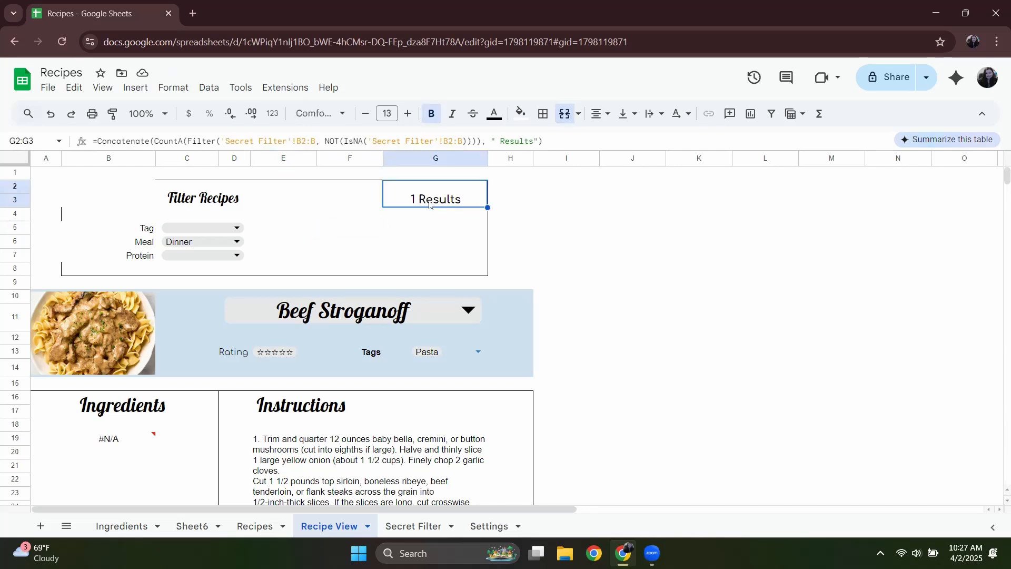
pyautogui.hotkey('ctrl', 'x')
pyautogui.click(556, 207)
pyautogui.hotkey('ctrl', 'v')
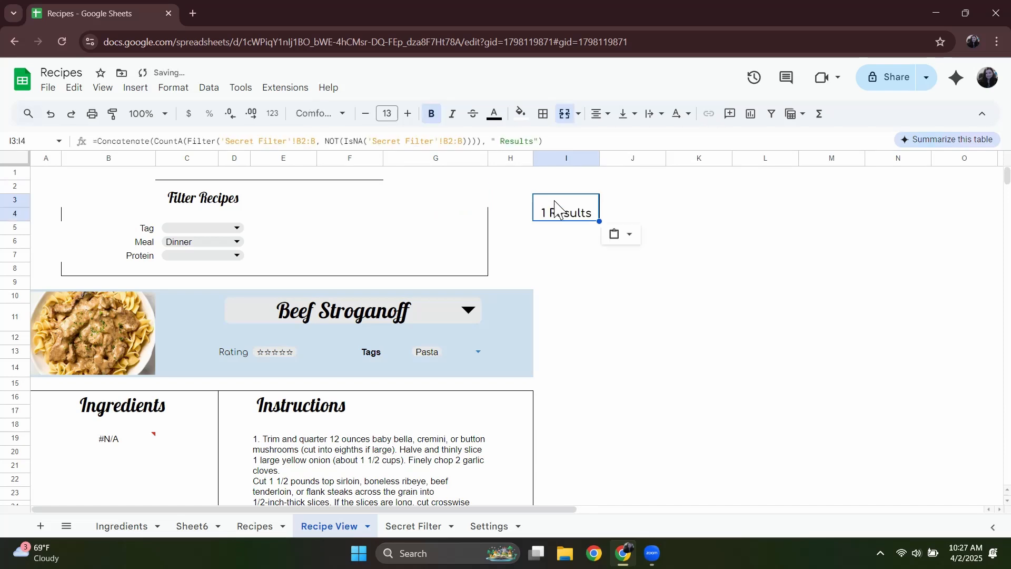
# Narrow column E so that it still fits the five rating stars, and widen column F.
pyautogui.click(395, 219)
pyautogui.click(352, 205)
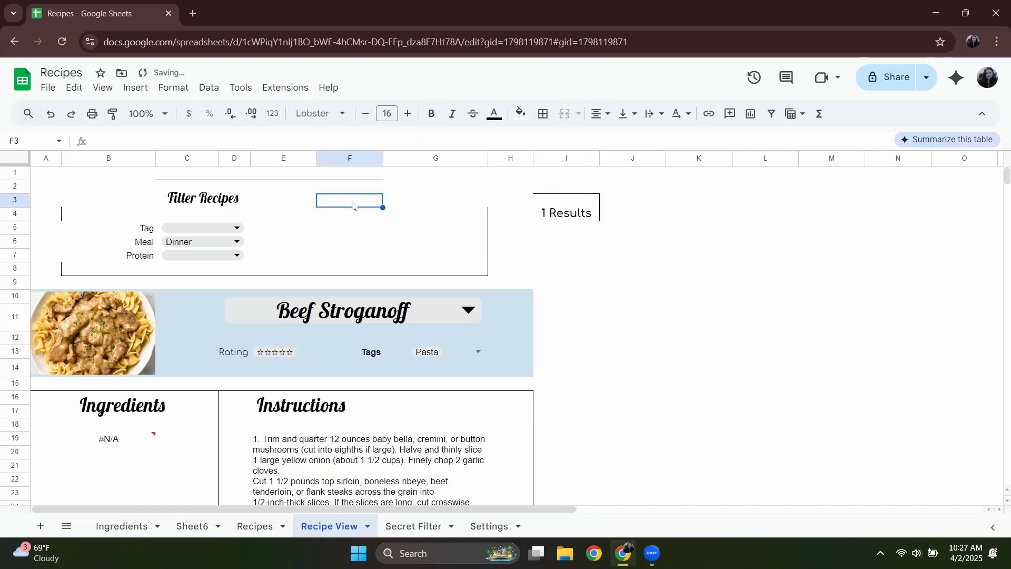
pyautogui.doubleClick(347, 190)
pyautogui.click(341, 216)
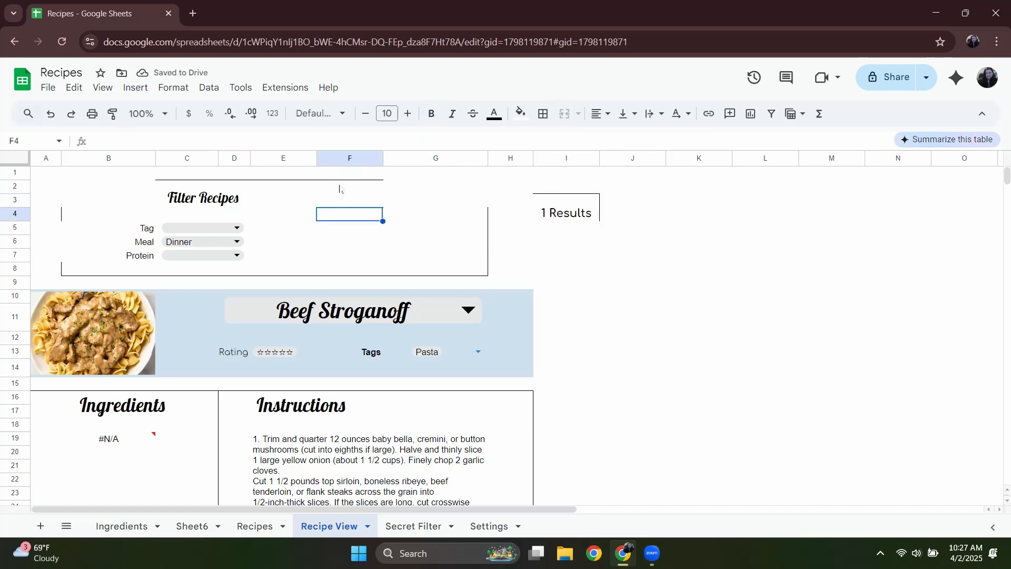
pyautogui.moveTo(317, 158); pyautogui.dragTo(291, 158)
pyautogui.moveTo(357, 158); pyautogui.dragTo(405, 159)
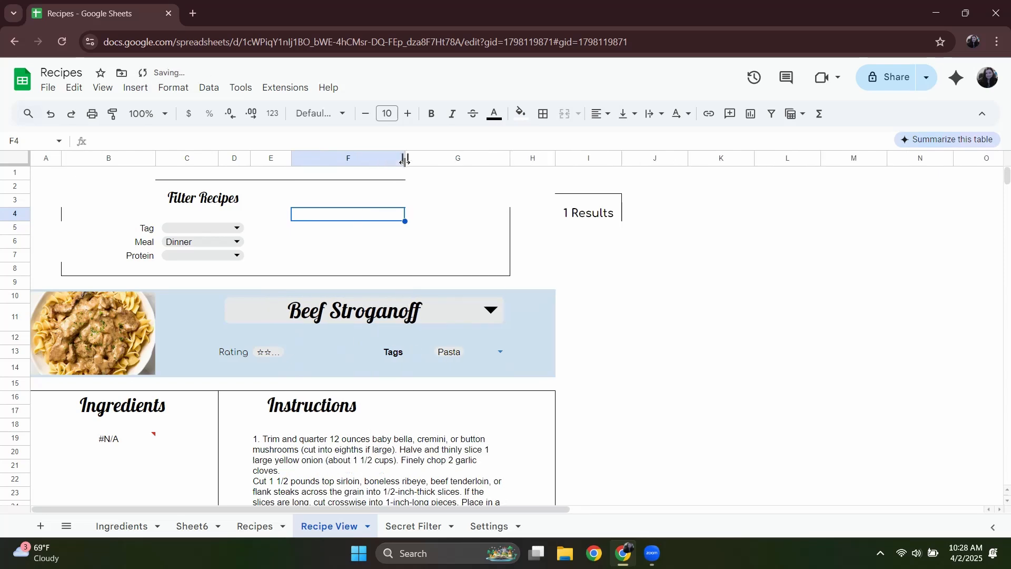
pyautogui.click(310, 354)
pyautogui.click(237, 355)
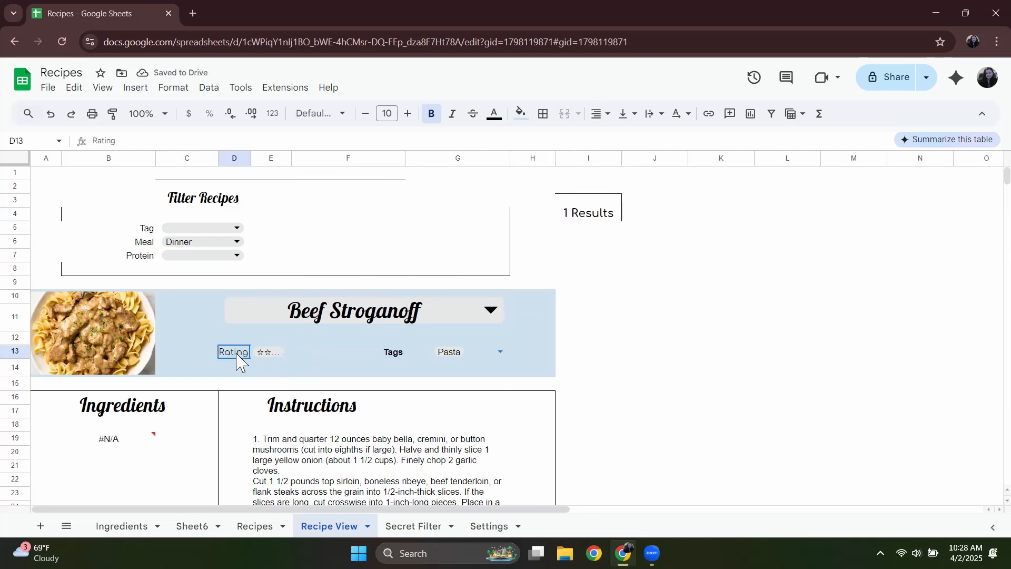
pyautogui.moveTo(292, 158)
pyautogui.mouseDown()
pyautogui.moveTo(314, 160)
pyautogui.moveTo(302, 159)
pyautogui.mouseUp()
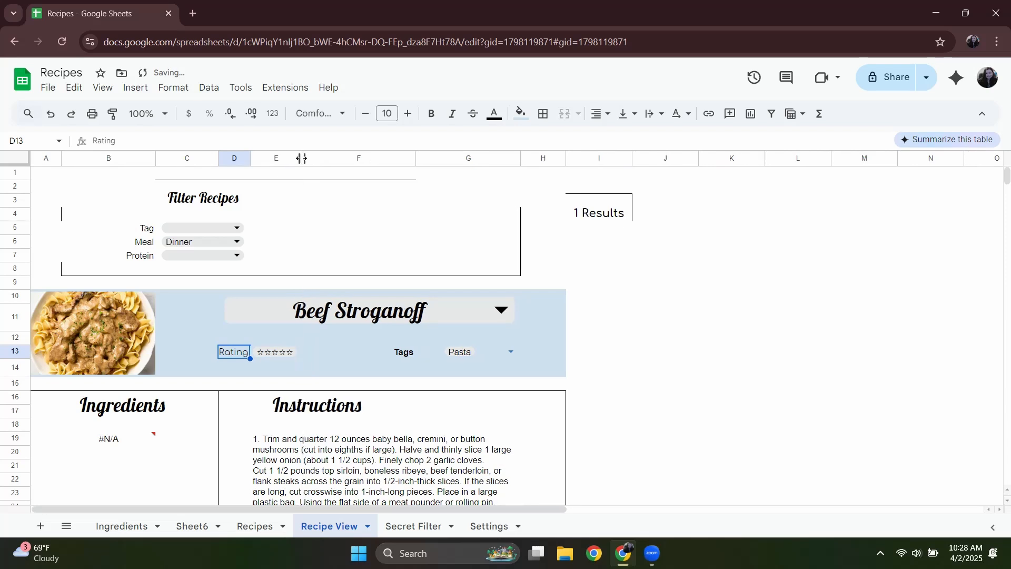
pyautogui.moveTo(417, 157); pyautogui.dragTo(419, 158)
# Merge F2:F3, enter the heading Search Recipes and centre it vertically.
pyautogui.click(365, 201)
pyautogui.moveTo(362, 187); pyautogui.dragTo(362, 207)
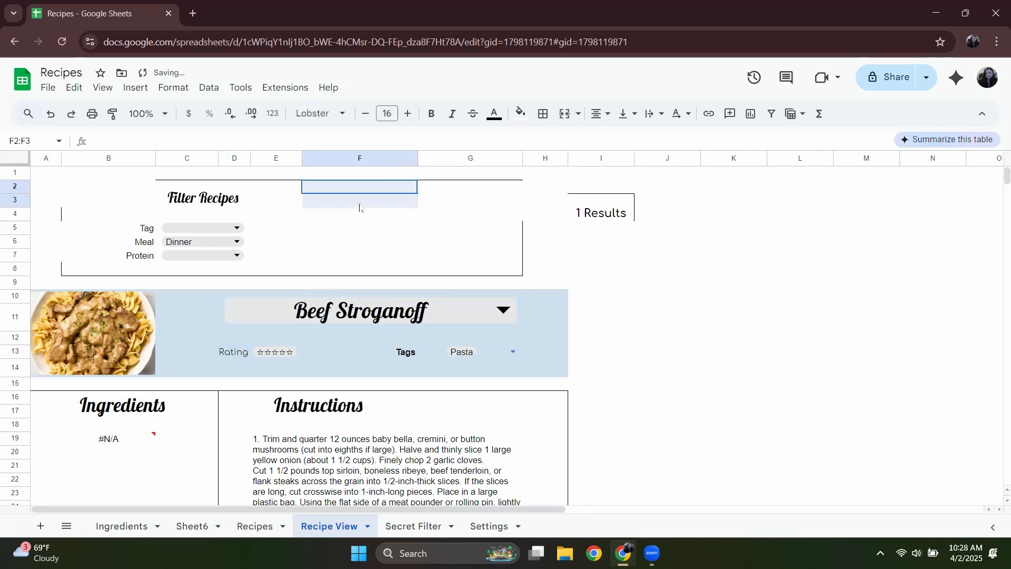
pyautogui.click(564, 114)
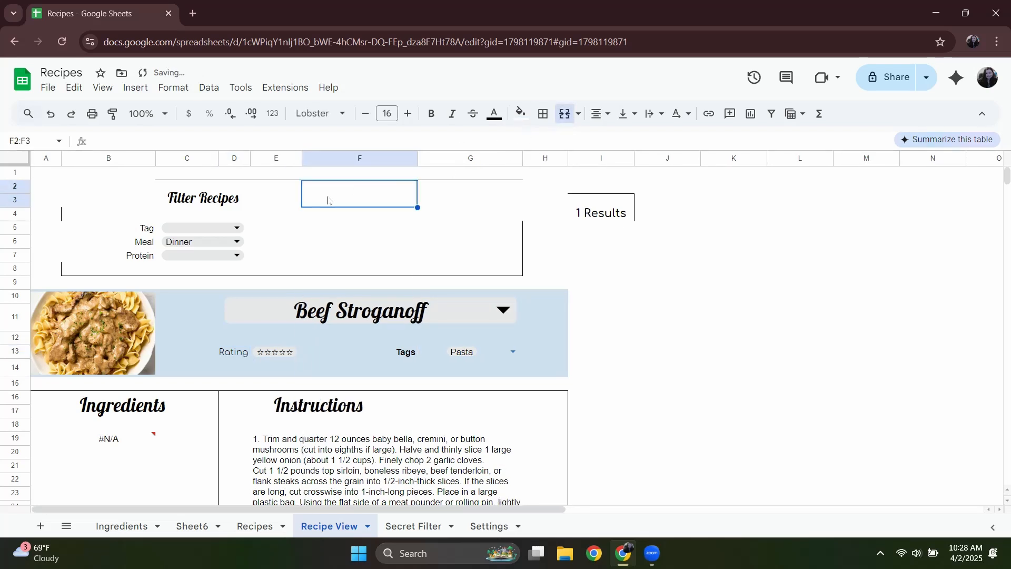
pyautogui.write('S')
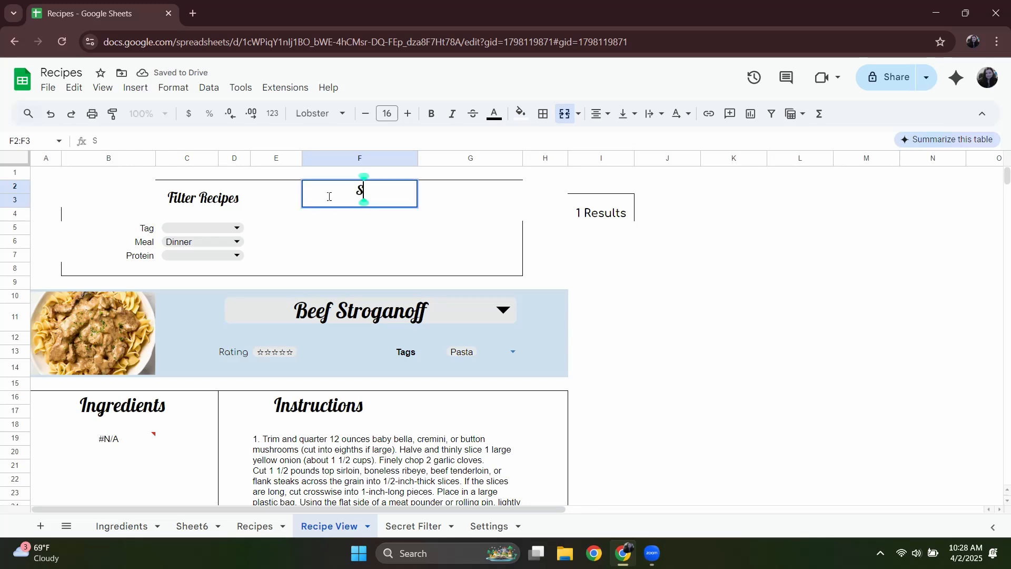
pyautogui.write('earch Recipes')
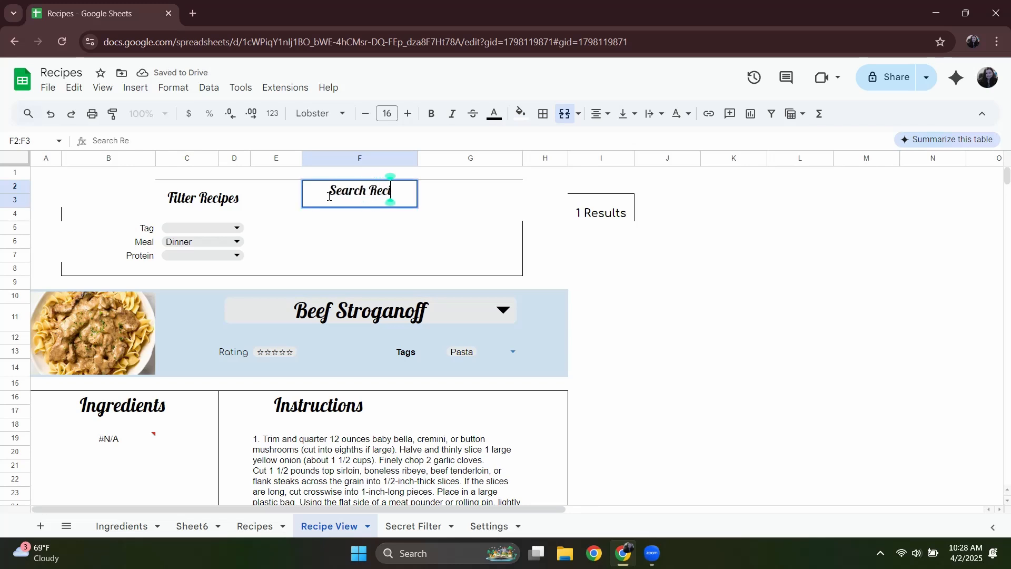
pyautogui.click(624, 114)
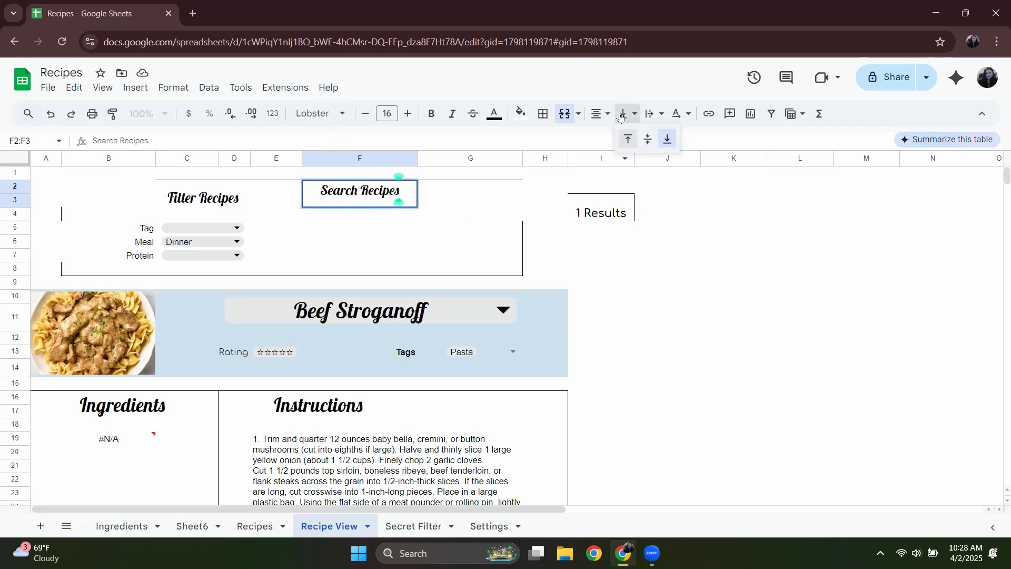
# Outline cell F5 below the Search Recipes heading with a border.
pyautogui.click(444, 228)
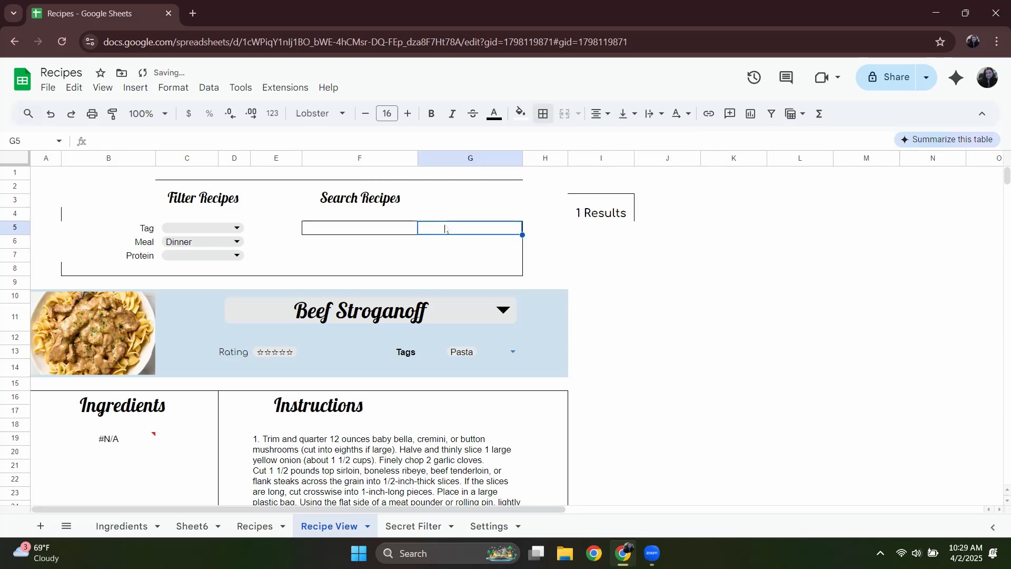
pyautogui.click(346, 217)
pyautogui.click(333, 254)
pyautogui.click(349, 229)
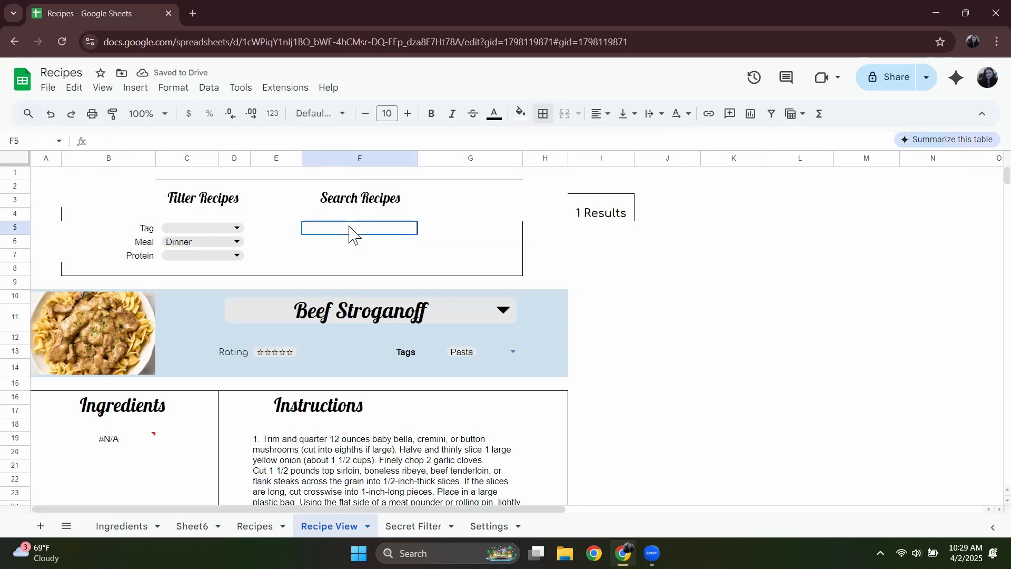
# Insert a magnifying glass image from a Google Images search for "search icon" into cell E5 and right-align it.
pyautogui.click(290, 231)
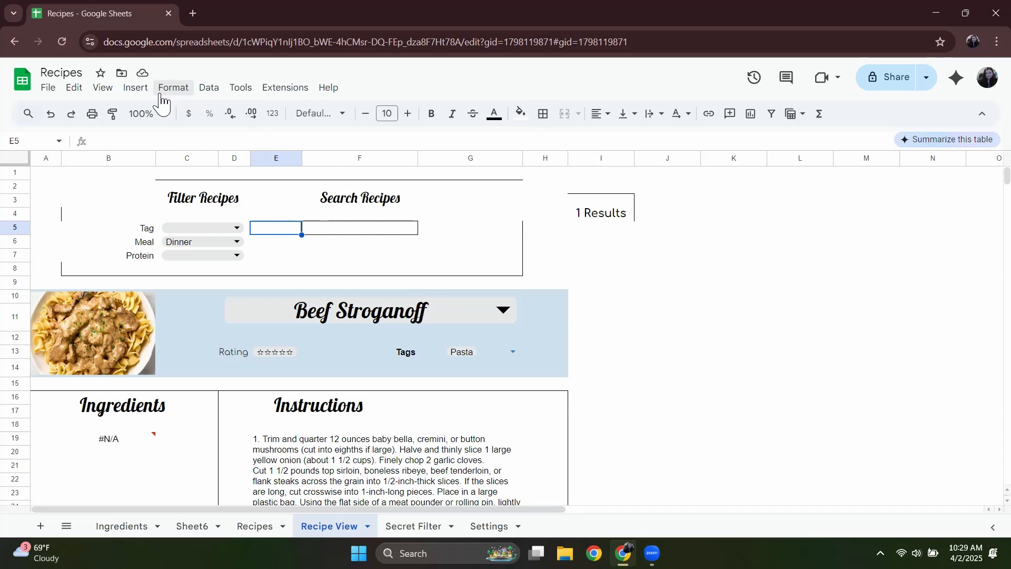
pyautogui.click(138, 91)
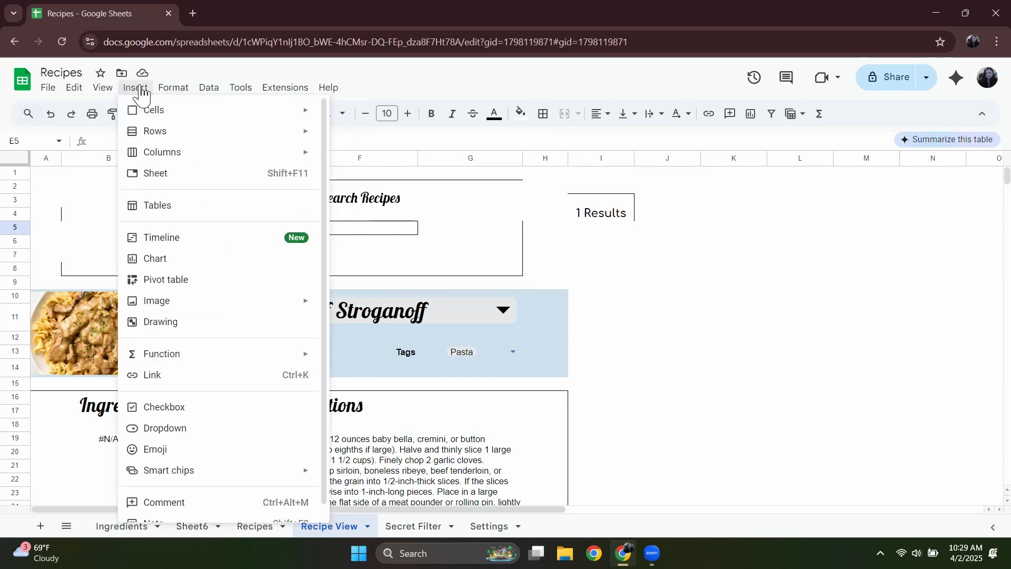
pyautogui.moveTo(201, 308)
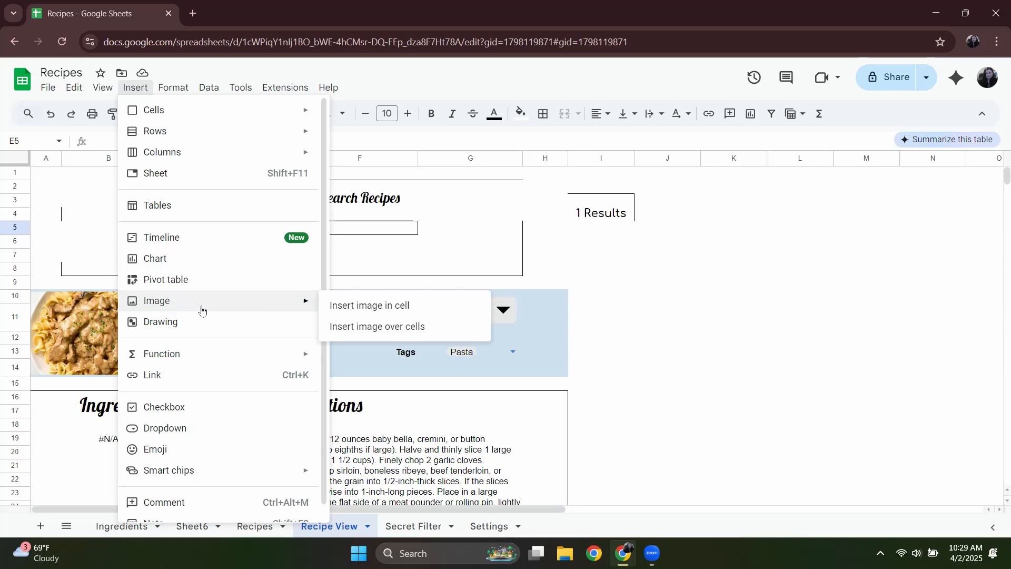
pyautogui.click(341, 308)
pyautogui.click(487, 160)
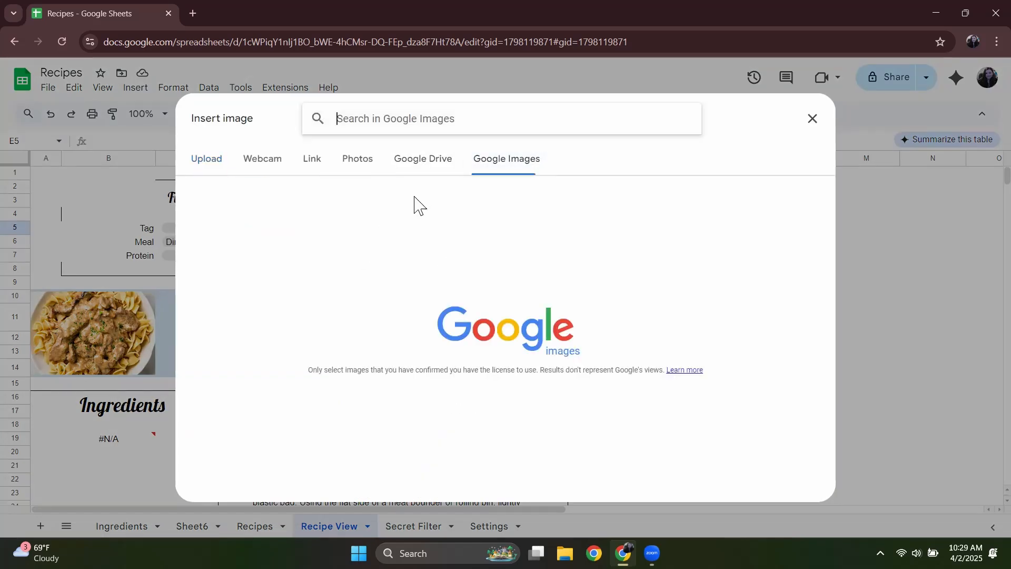
pyautogui.write('search')
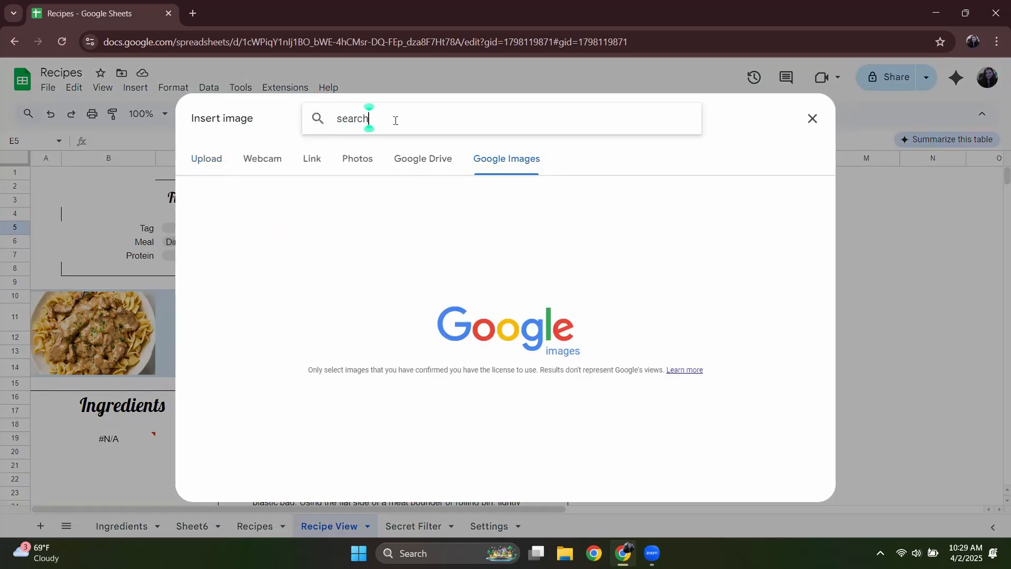
pyautogui.write(' icon')
pyautogui.press('Return')
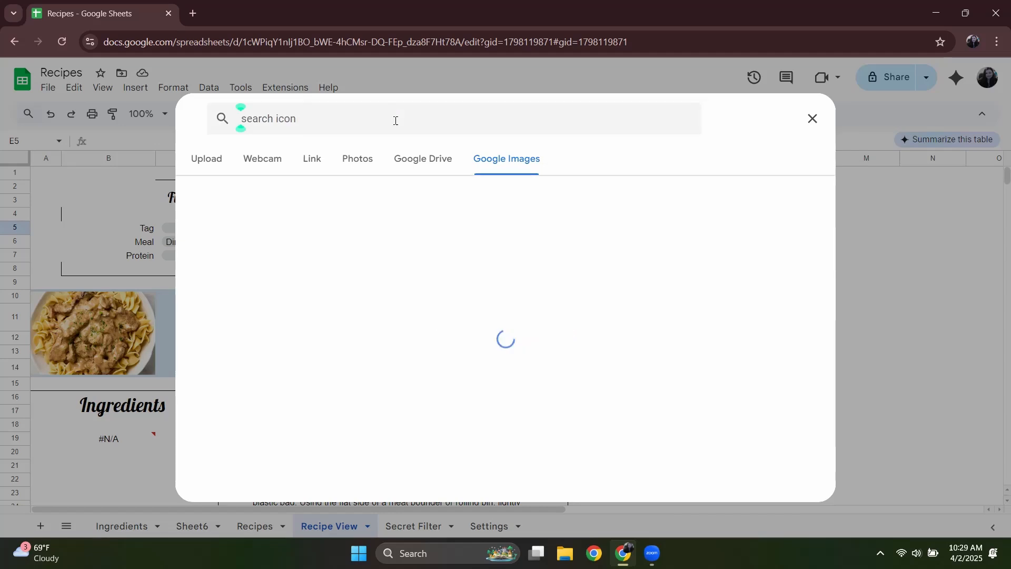
pyautogui.click(623, 386)
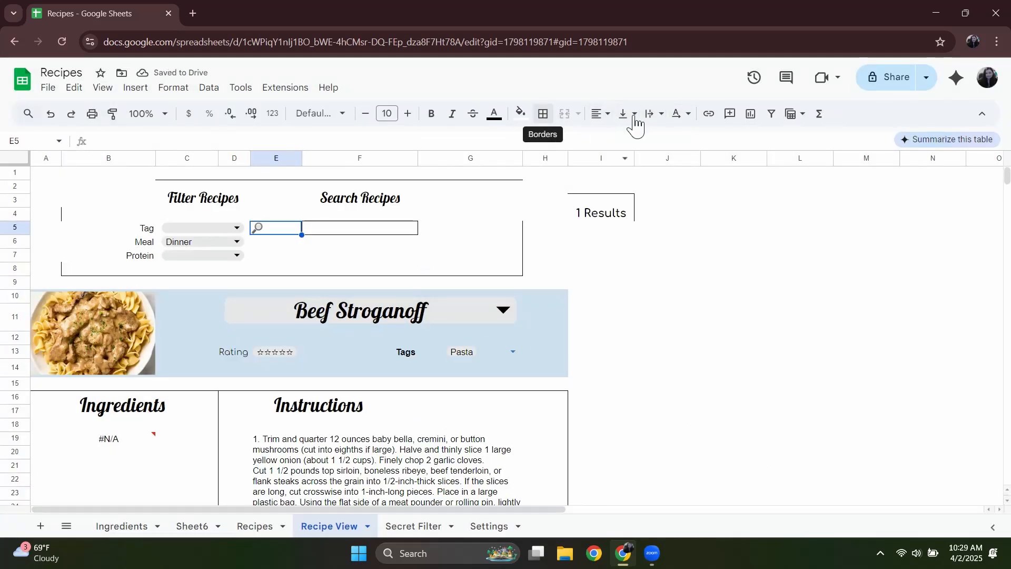
pyautogui.click(600, 116)
pyautogui.click(641, 139)
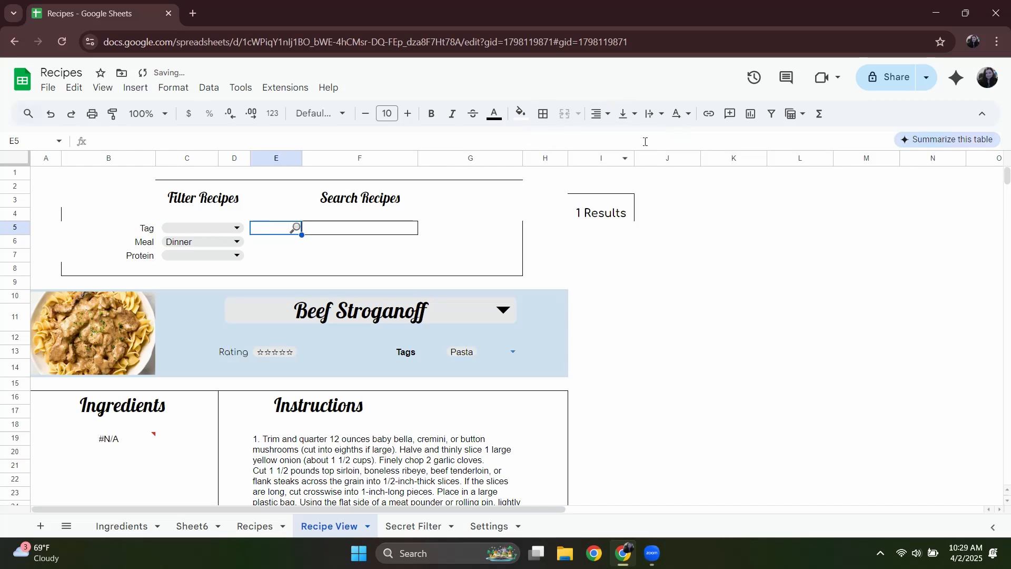
pyautogui.click(453, 244)
# Fill the search cell F5 with a light grey colour.
pyautogui.click(346, 227)
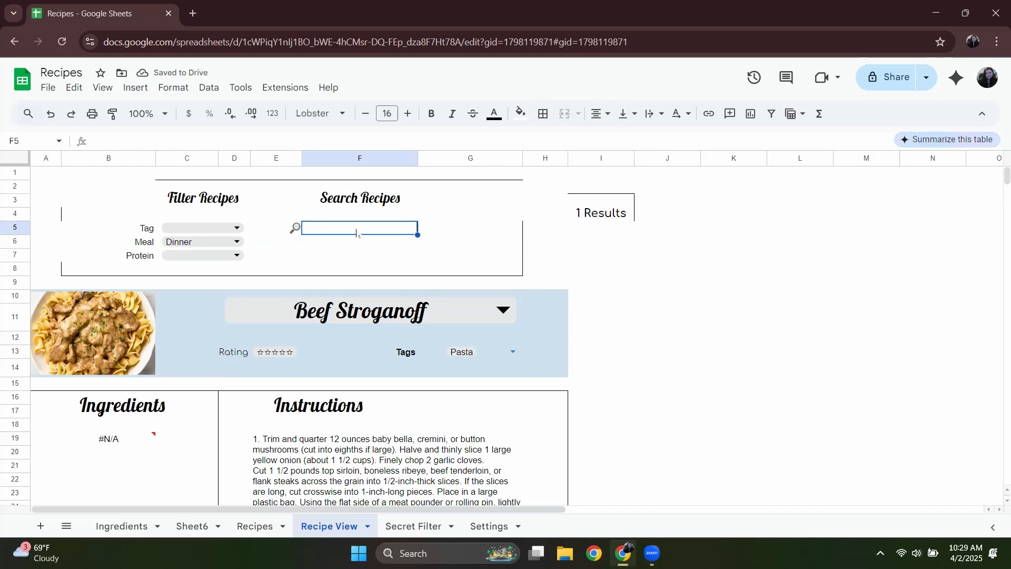
pyautogui.click(349, 258)
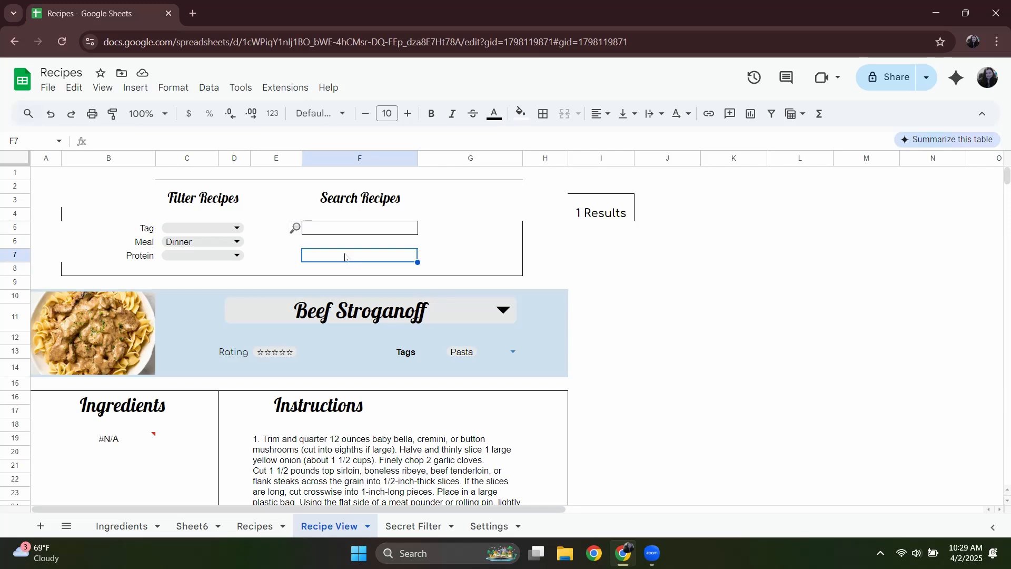
pyautogui.click(323, 229)
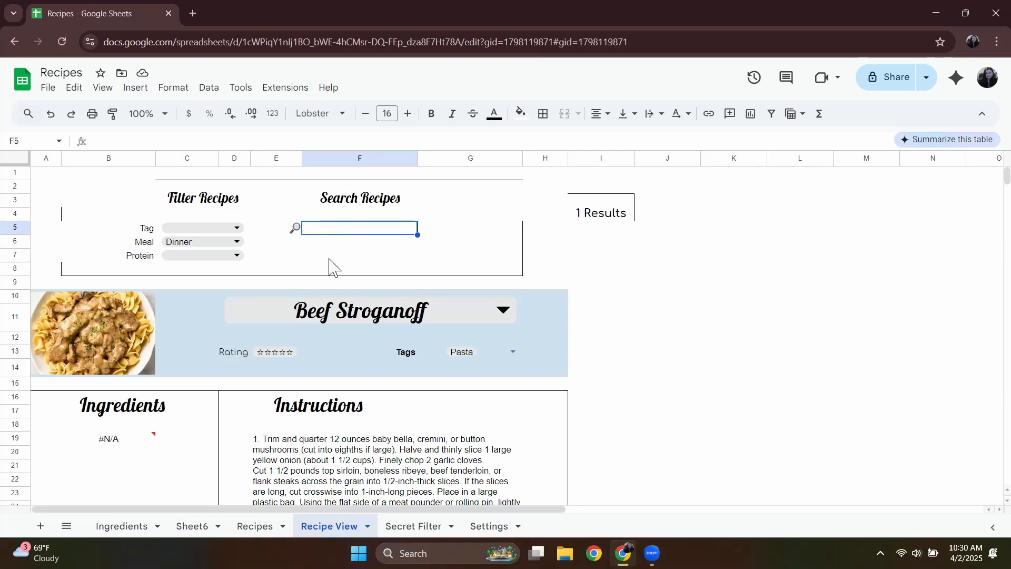
pyautogui.click(330, 260)
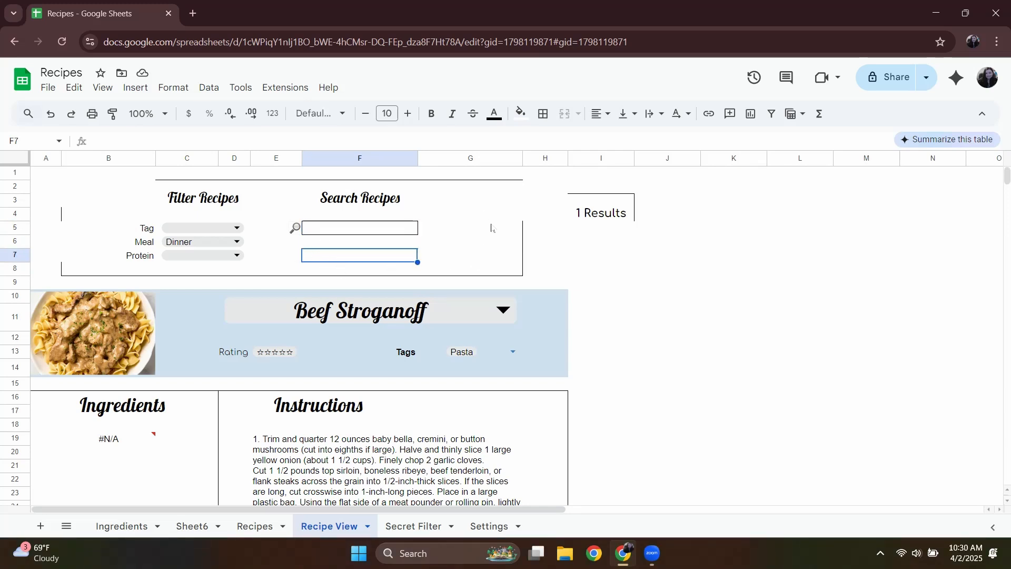
pyautogui.click(377, 234)
pyautogui.click(520, 113)
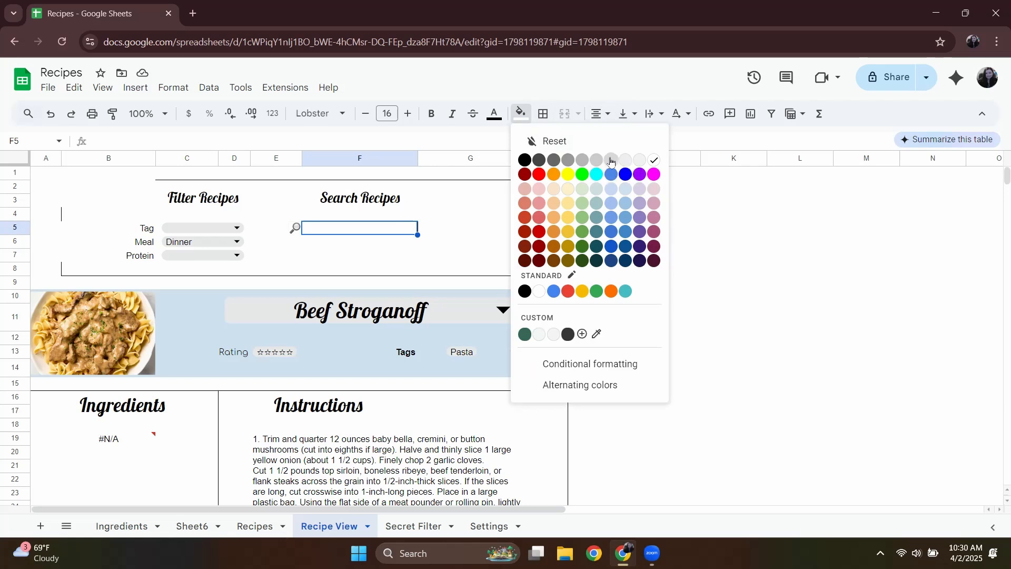
pyautogui.click(608, 157)
pyautogui.click(521, 116)
pyautogui.click(622, 160)
pyautogui.click(453, 242)
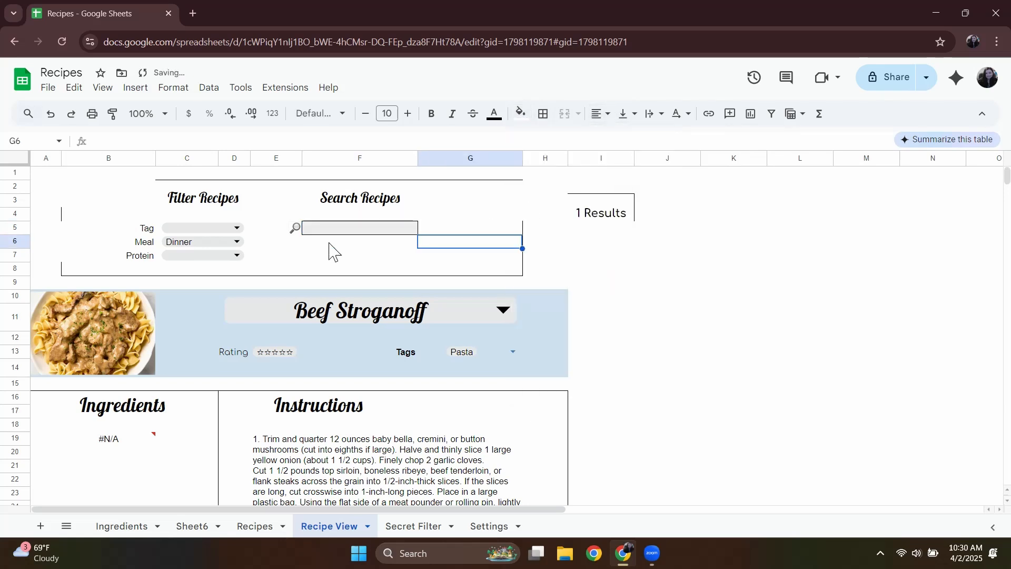
# Remove all borders from the grey search cell F5.
pyautogui.click(347, 228)
pyautogui.click(542, 119)
pyautogui.click(633, 166)
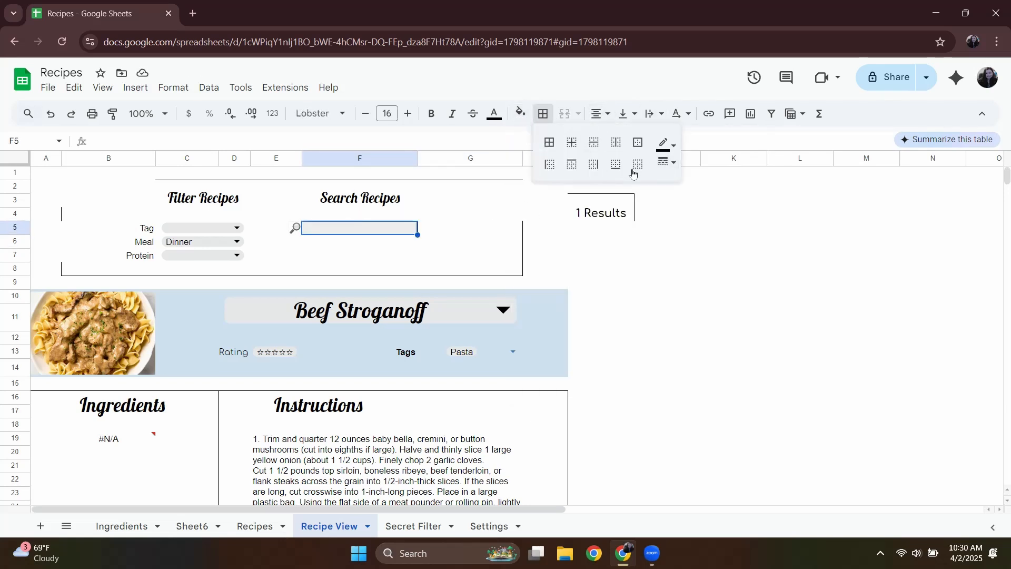
pyautogui.click(463, 255)
pyautogui.click(354, 258)
pyautogui.click(358, 229)
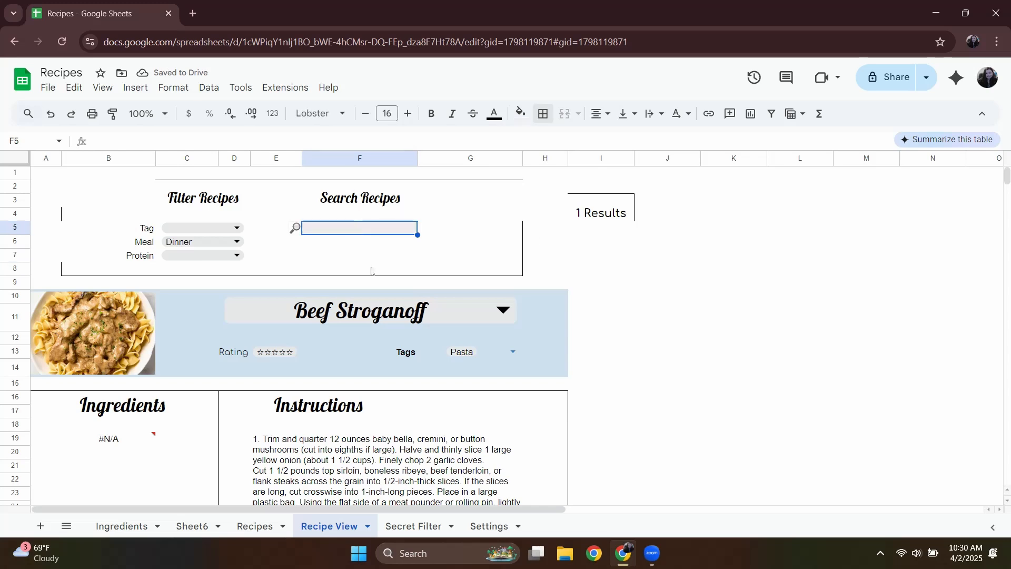
# Try moving the results count from I3:I4 to F7:F8, and undo the move.
pyautogui.click(605, 214)
pyautogui.hotkey('ctrl', 'x')
pyautogui.click(359, 258)
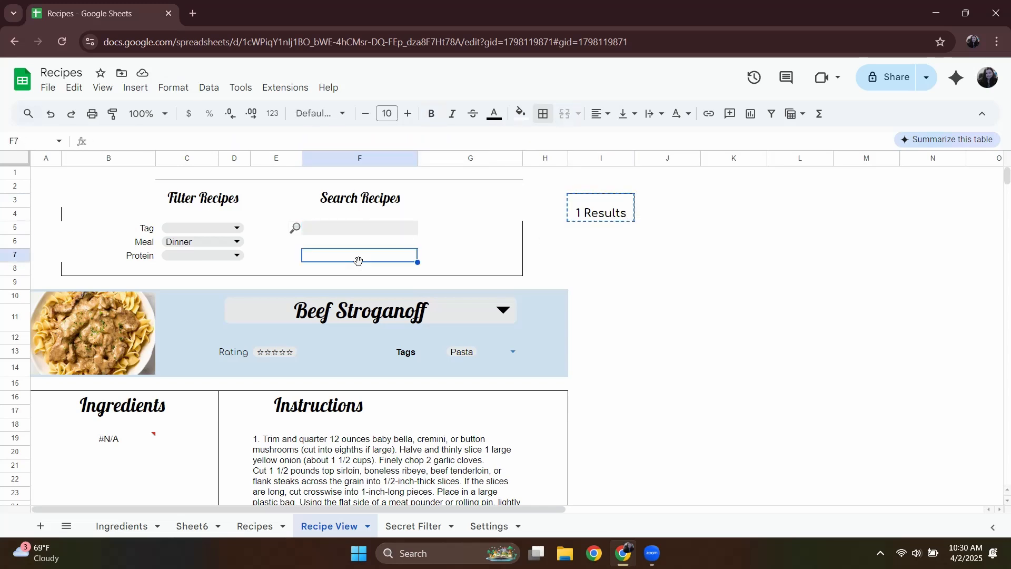
pyautogui.hotkey('ctrl', 'v')
pyautogui.hotkey('ctrl', 'z')
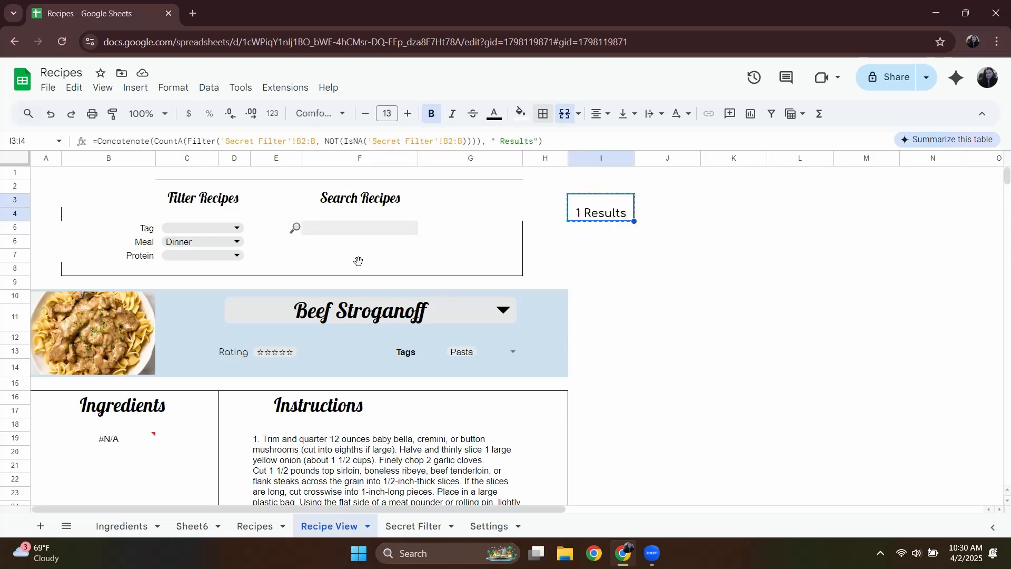
# Move the merged results count from I3:I4 back into the filter box at G7:G8.
pyautogui.hotkey('ctrl', 'x')
pyautogui.click(358, 258)
pyautogui.hotkey('ctrl', 'v')
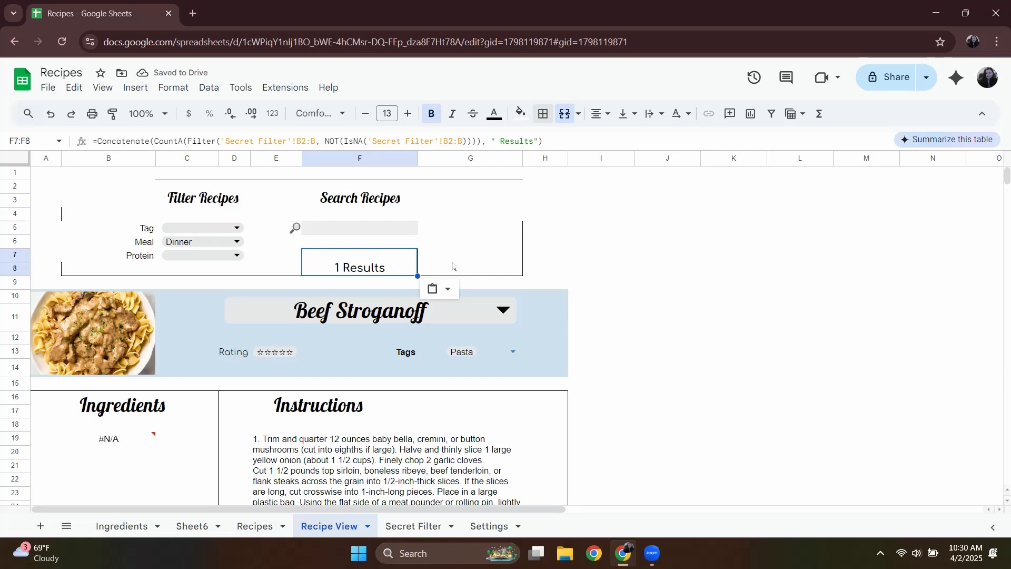
pyautogui.click(466, 263)
pyautogui.hotkey('ctrl', 'v')
pyautogui.click(625, 274)
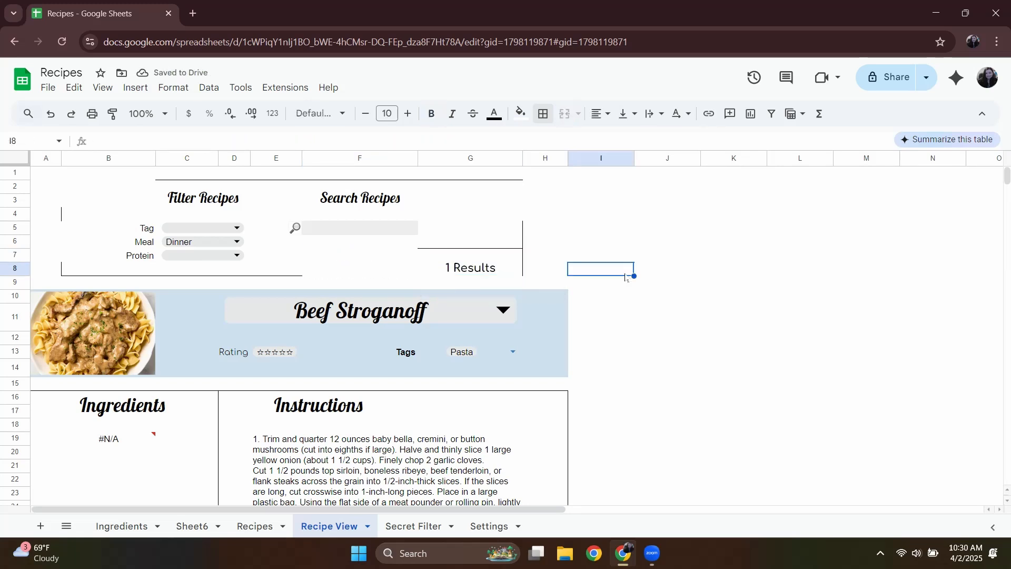
# Apply an outer border around the filter and search box, range B2:G8.
pyautogui.moveTo(471, 187); pyautogui.dragTo(110, 269)
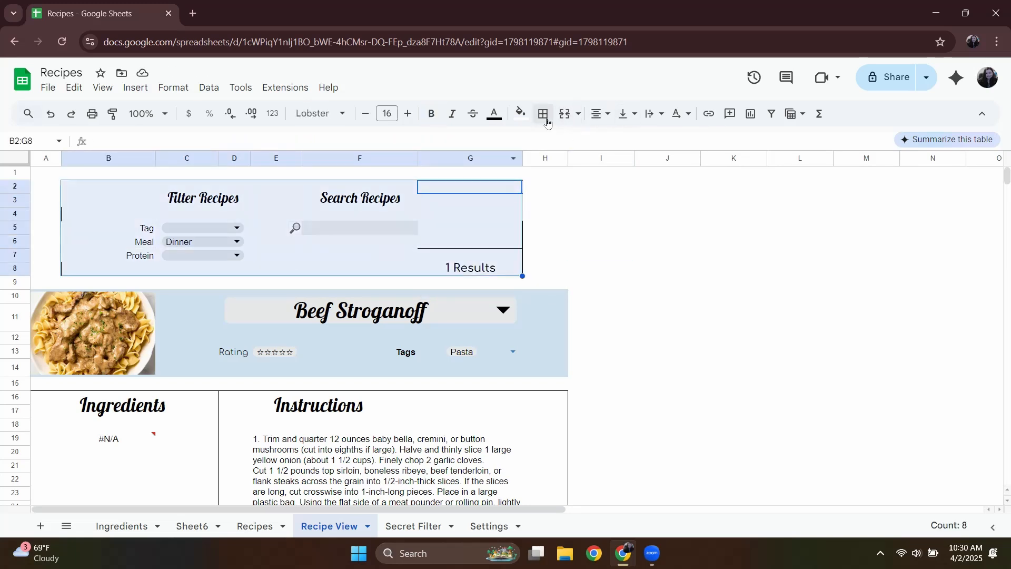
pyautogui.click(543, 114)
pyautogui.click(638, 143)
pyautogui.click(528, 232)
pyautogui.click(464, 269)
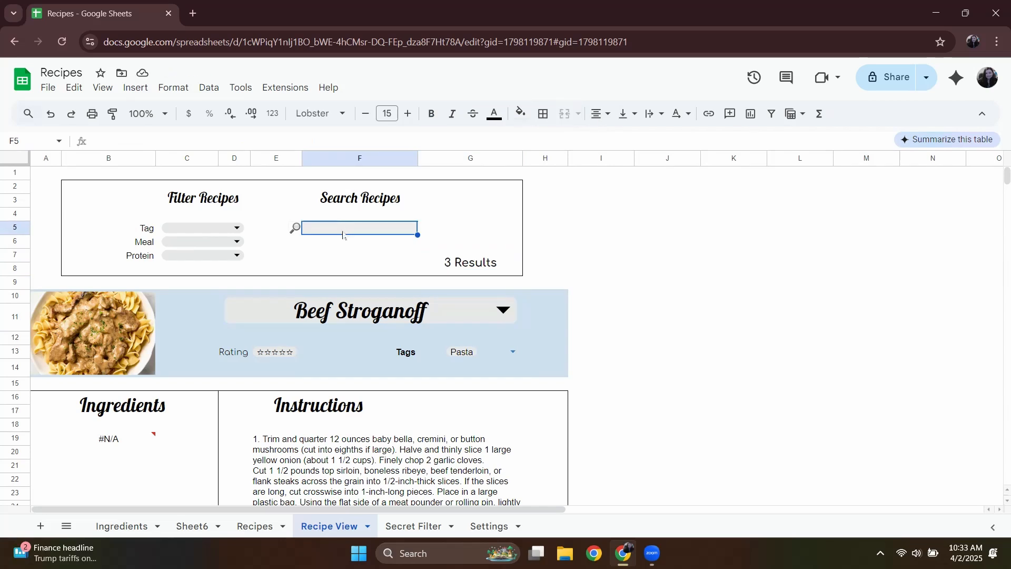
# Enter Hotdog as a sample search term in cell F5.
pyautogui.doubleClick(343, 230)
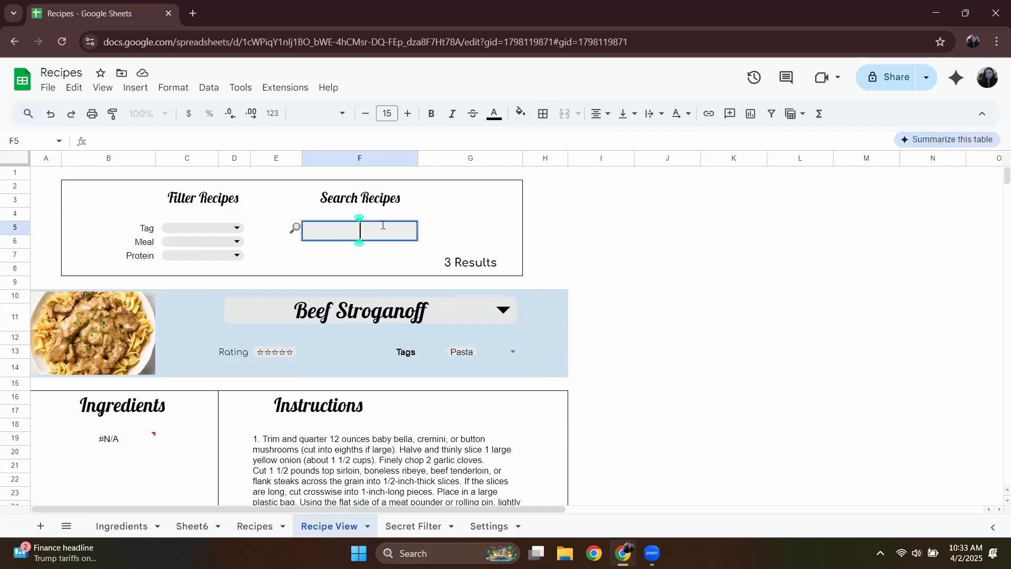
pyautogui.write('Hotdog')
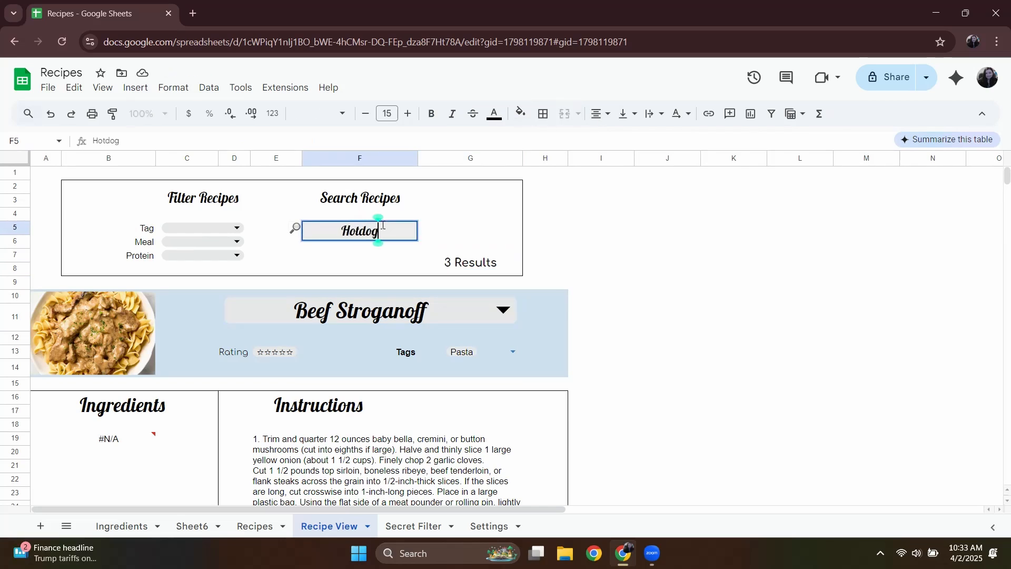
# Format the Hotdog search text in the Comfortaa font at size 8.
pyautogui.doubleClick(352, 227)
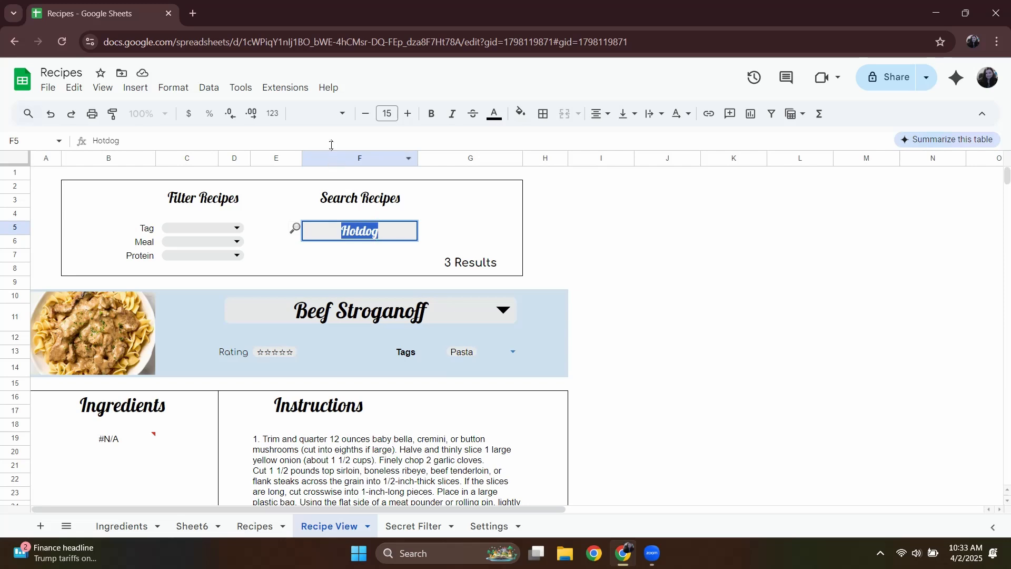
pyautogui.click(343, 113)
pyautogui.click(364, 247)
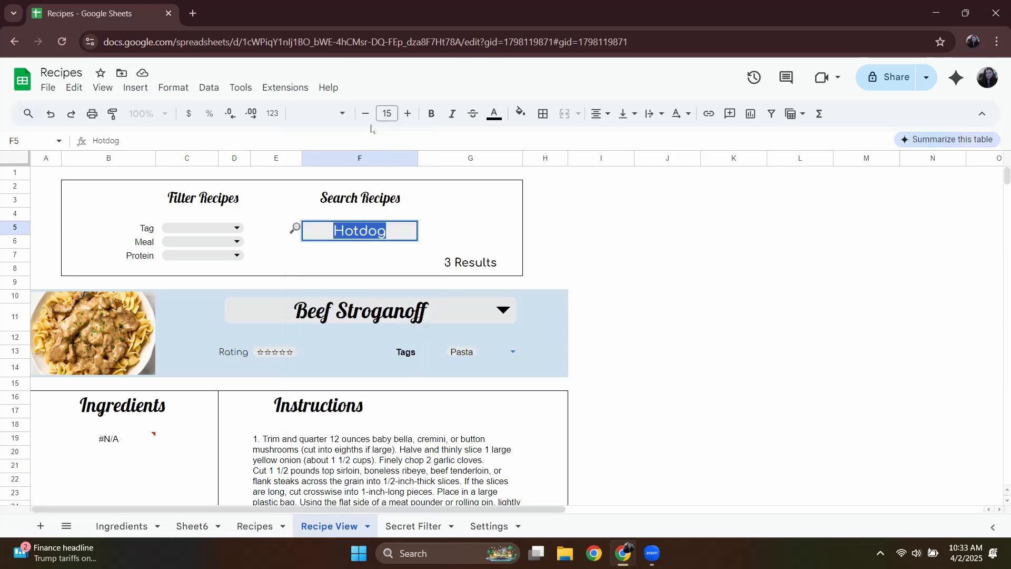
pyautogui.click(368, 121)
pyautogui.click(368, 121)
pyautogui.click(368, 121)
pyautogui.click(368, 121)
pyautogui.click(368, 122)
pyautogui.click(368, 121)
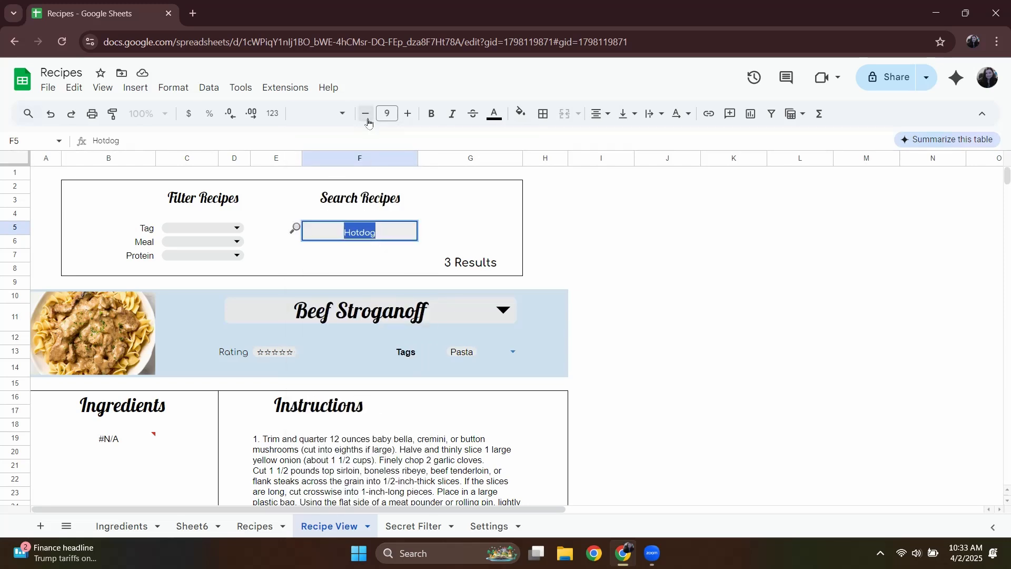
pyautogui.click(425, 215)
# Vertically align the search text in F5 to the middle of the cell.
pyautogui.click(364, 232)
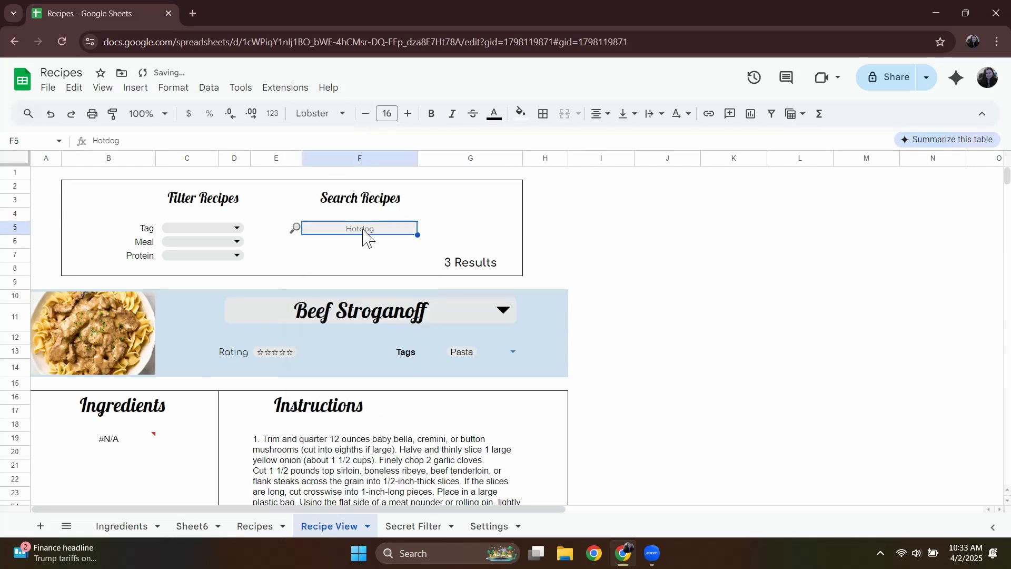
pyautogui.click(354, 258)
pyautogui.click(352, 232)
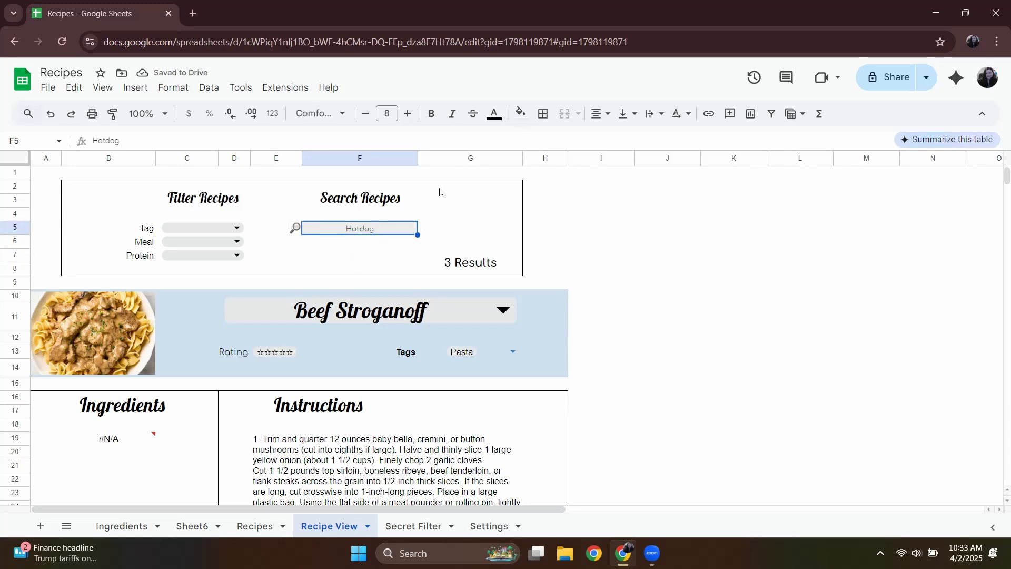
pyautogui.click(634, 121)
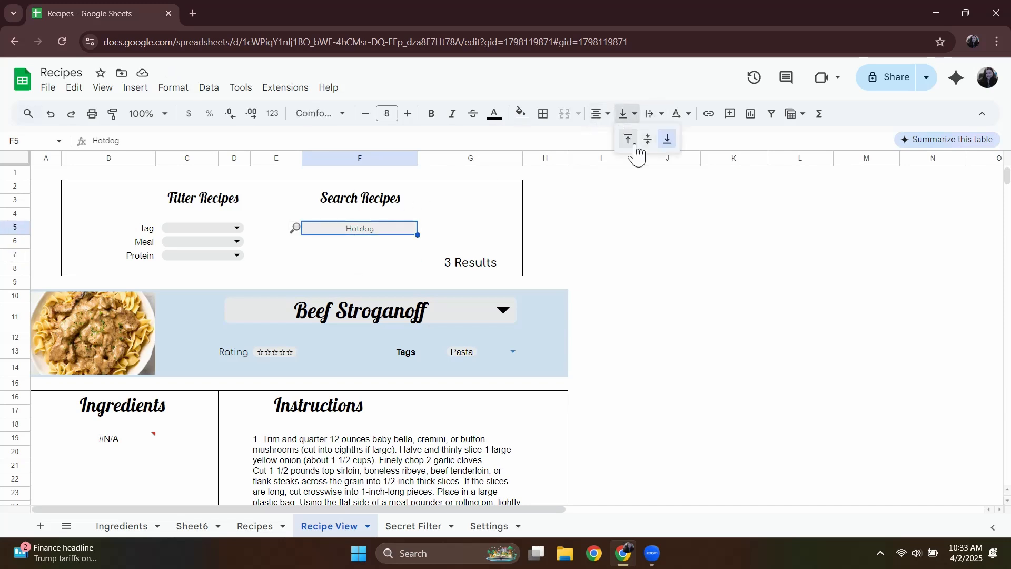
pyautogui.click(644, 137)
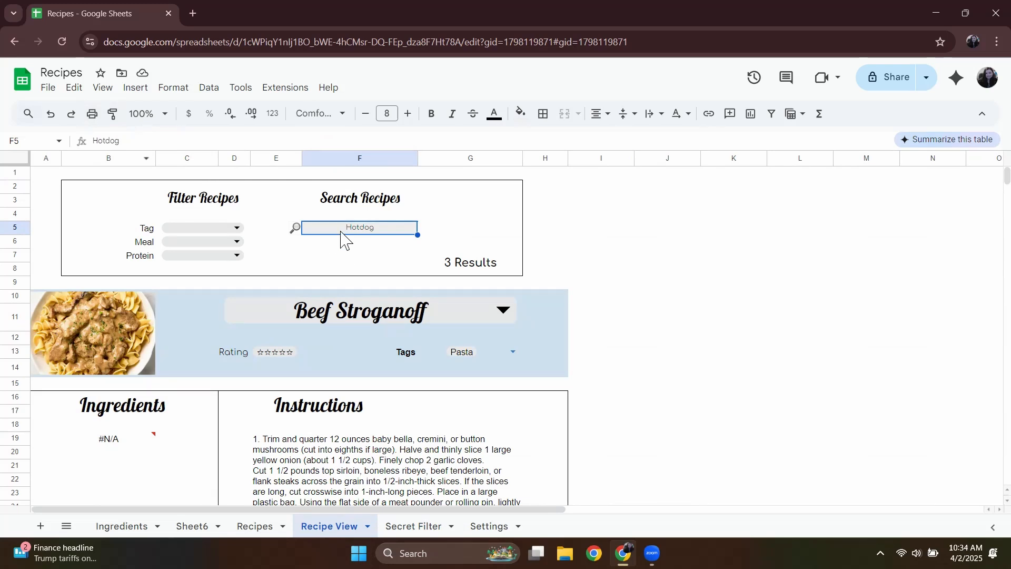
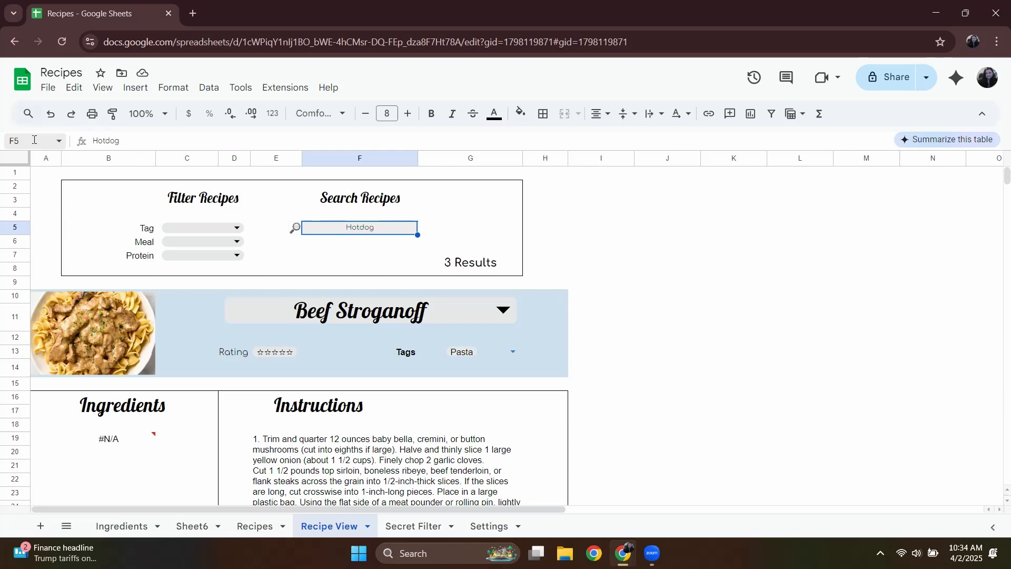
# Name the recipe search cell F5 searchBar as a named range.
pyautogui.click(35, 140)
pyautogui.write('search')
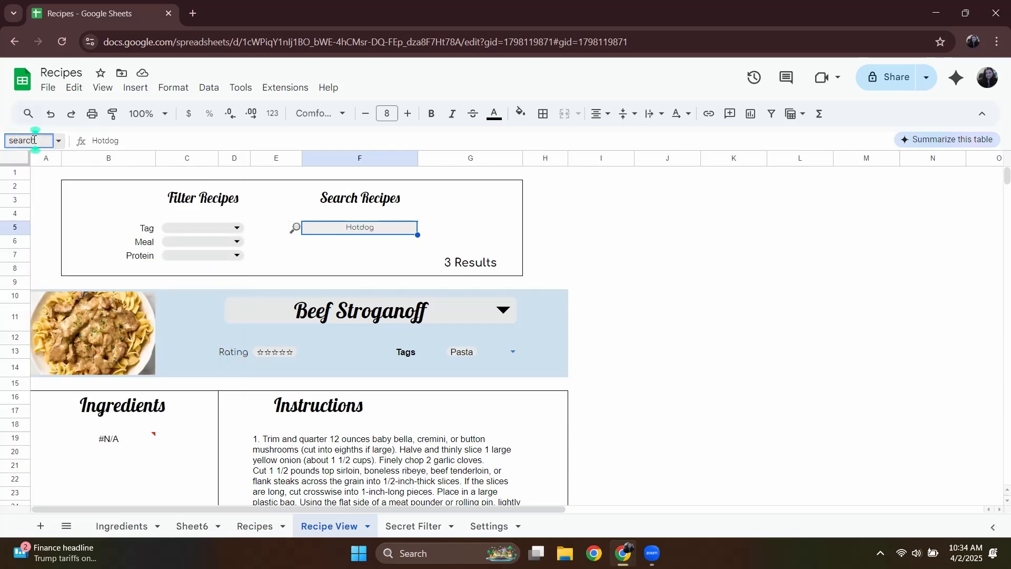
pyautogui.write('Bar')
pyautogui.press('Return')
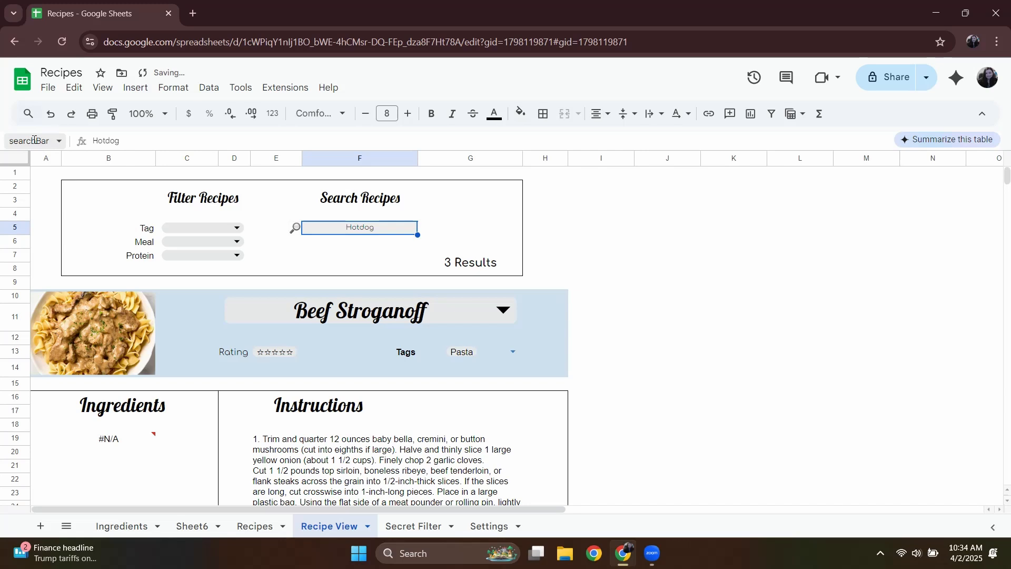
# In the Secret Filter sheet, duplicate the Protein Type REGEXMATCH condition at the end of the FILTER formula in B2.
pyautogui.click(411, 526)
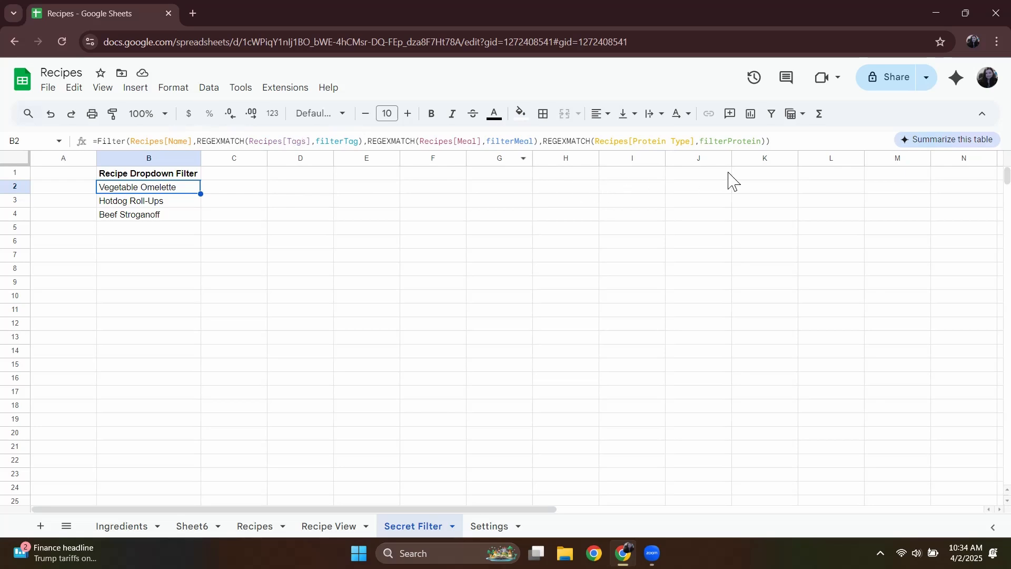
pyautogui.click(765, 141)
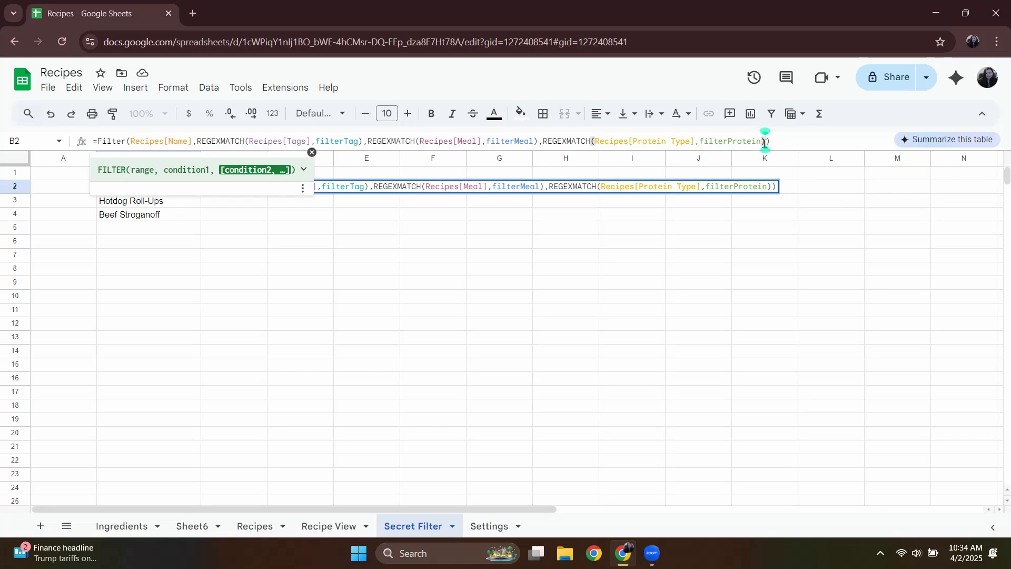
pyautogui.moveTo(767, 141); pyautogui.dragTo(541, 145)
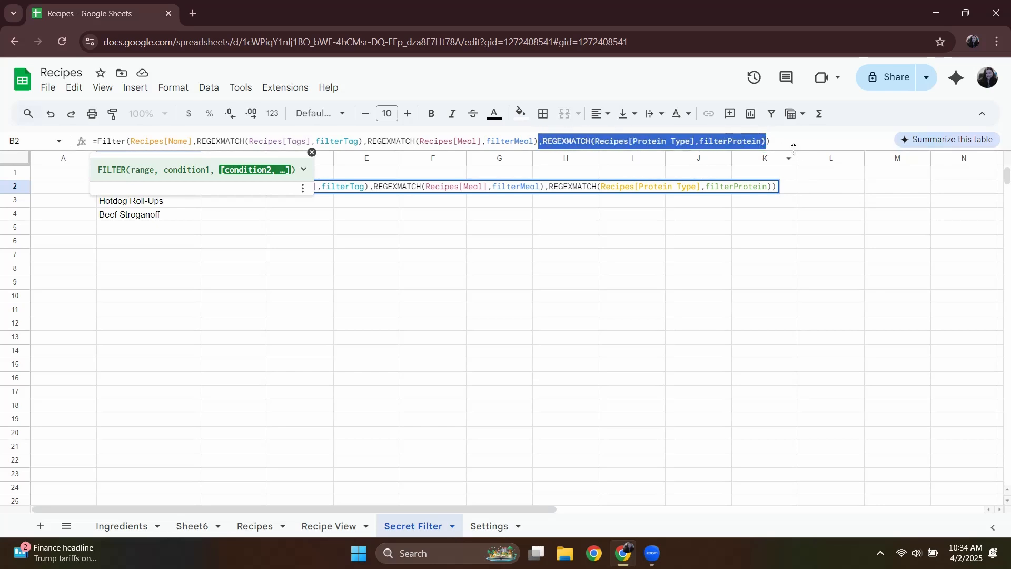
pyautogui.click(768, 142)
pyautogui.write(',REGEXMATCH(Recipes[Protein Type],filterProtein)')
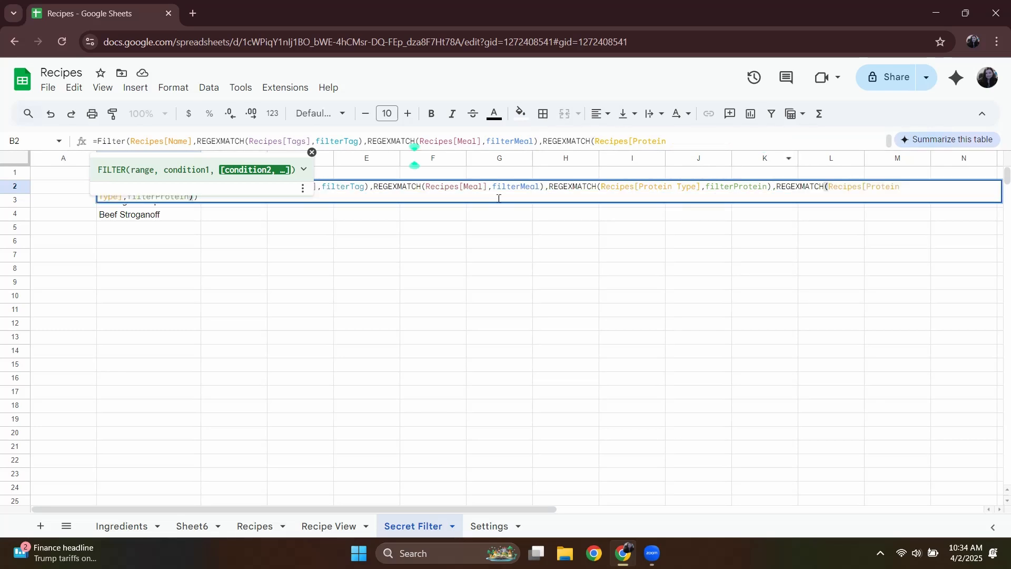
# Change the duplicated condition in B2 to REGEXMATCH(Recipes[Name],searchBar) and commit the formula.
pyautogui.click(674, 142)
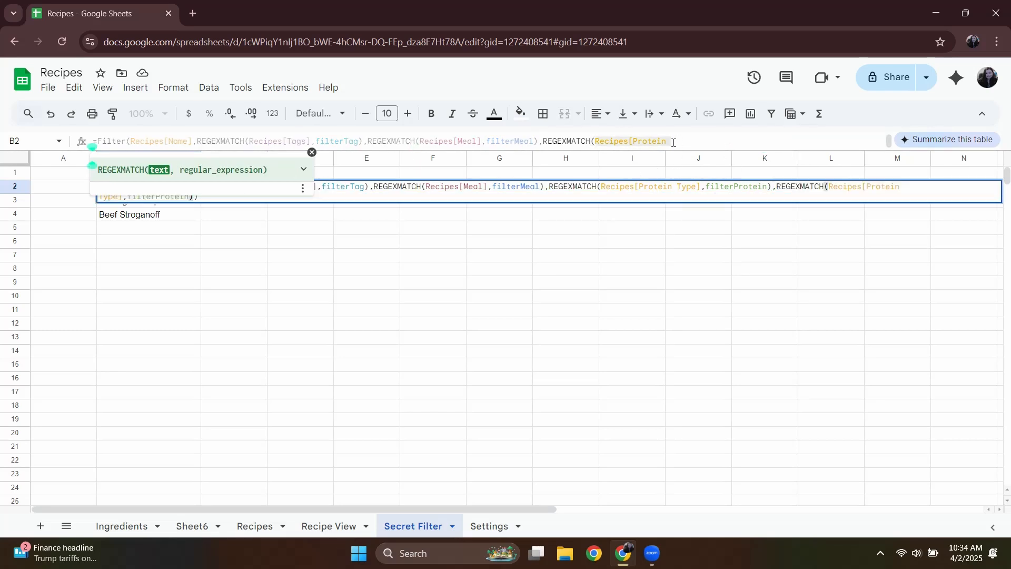
pyautogui.click(433, 198)
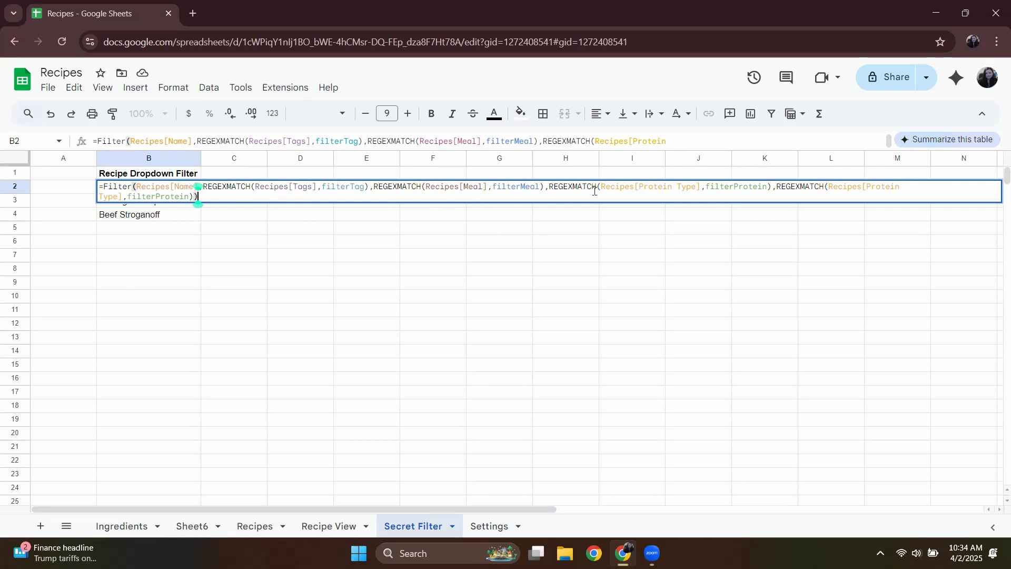
pyautogui.moveTo(117, 200); pyautogui.dragTo(868, 186)
pyautogui.press('BackSpace')
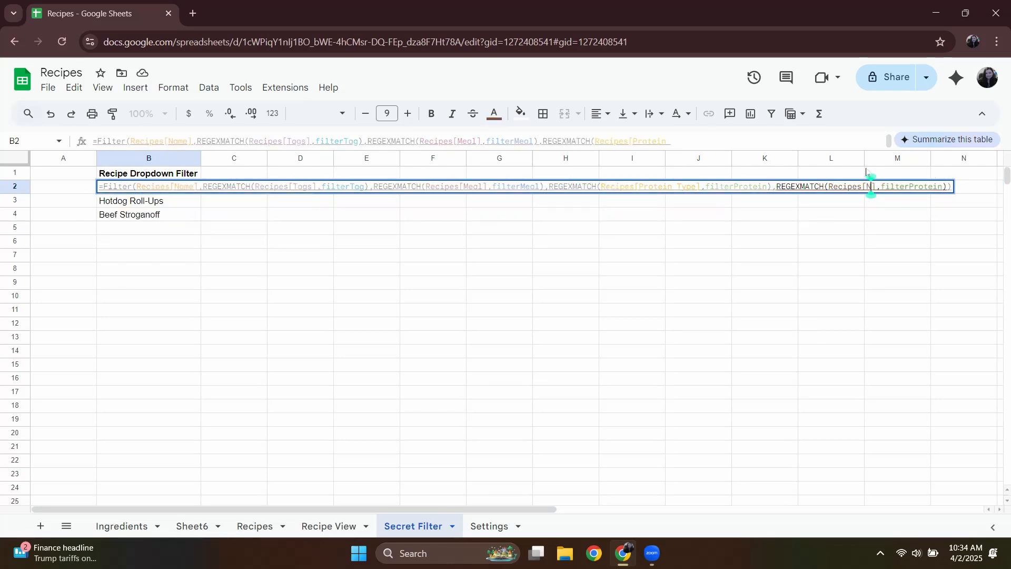
pyautogui.write('Name')
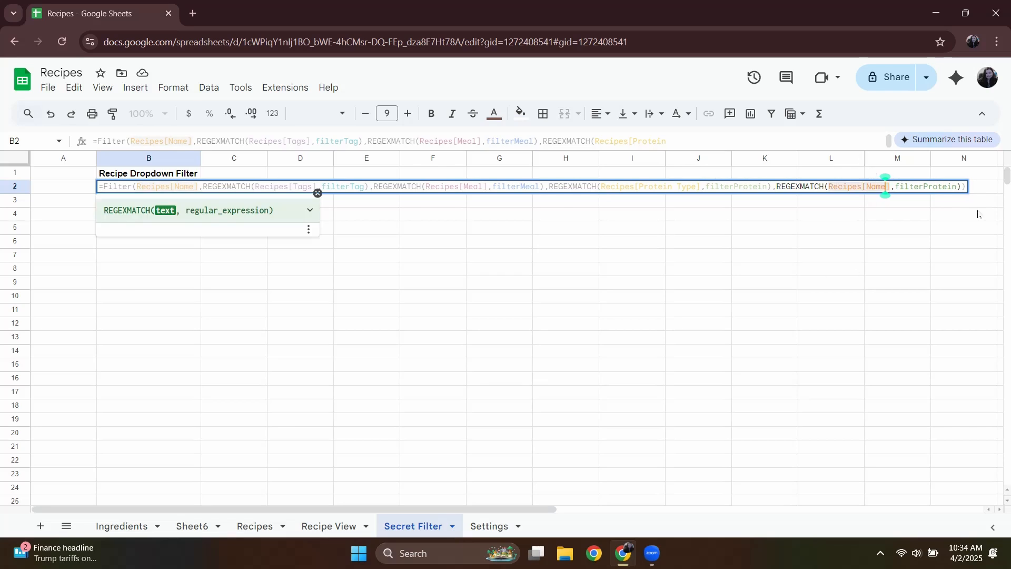
pyautogui.moveTo(957, 185); pyautogui.dragTo(899, 188)
pyautogui.press('BackSpace')
pyautogui.write('se')
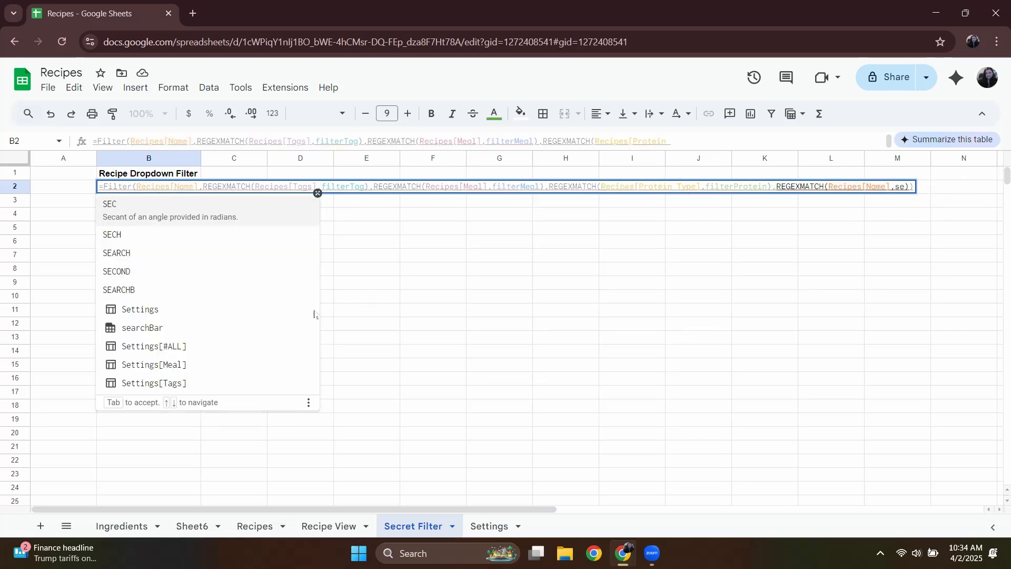
pyautogui.click(258, 321)
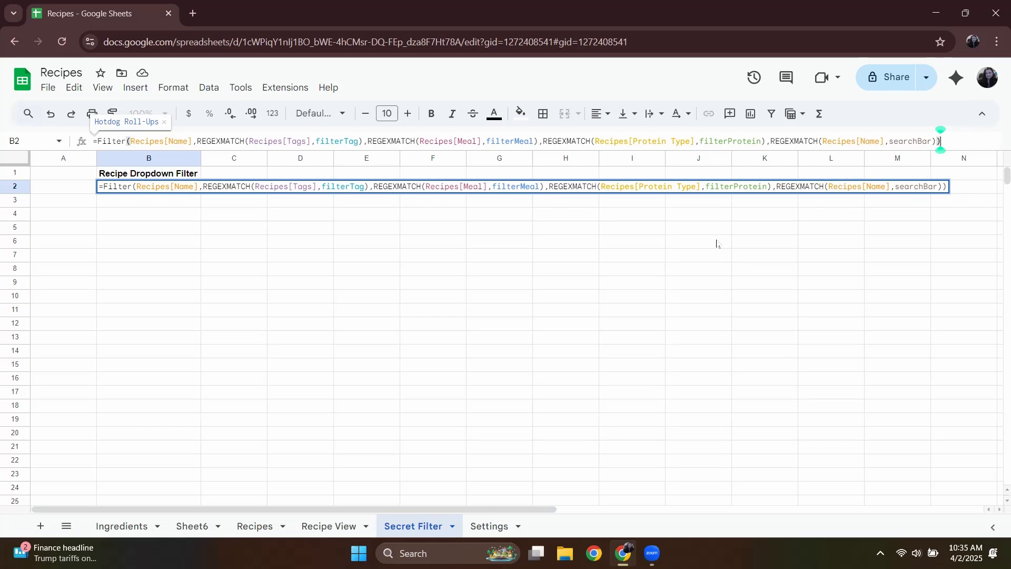
pyautogui.press('Return')
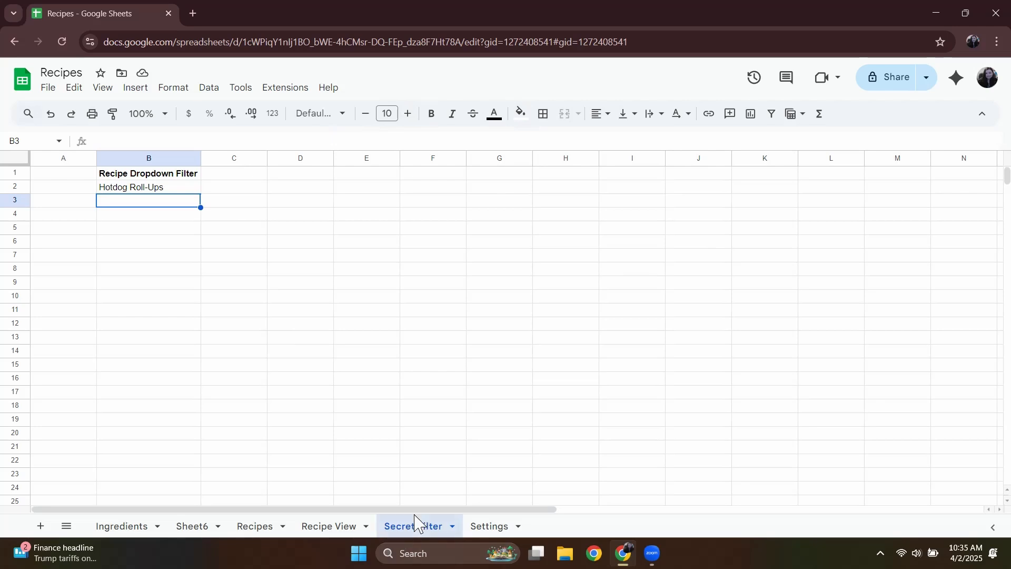
# Test the search on Recipe View with the term Veg and choose Vegetable Omelette in the recipe dropdown.
pyautogui.click(337, 526)
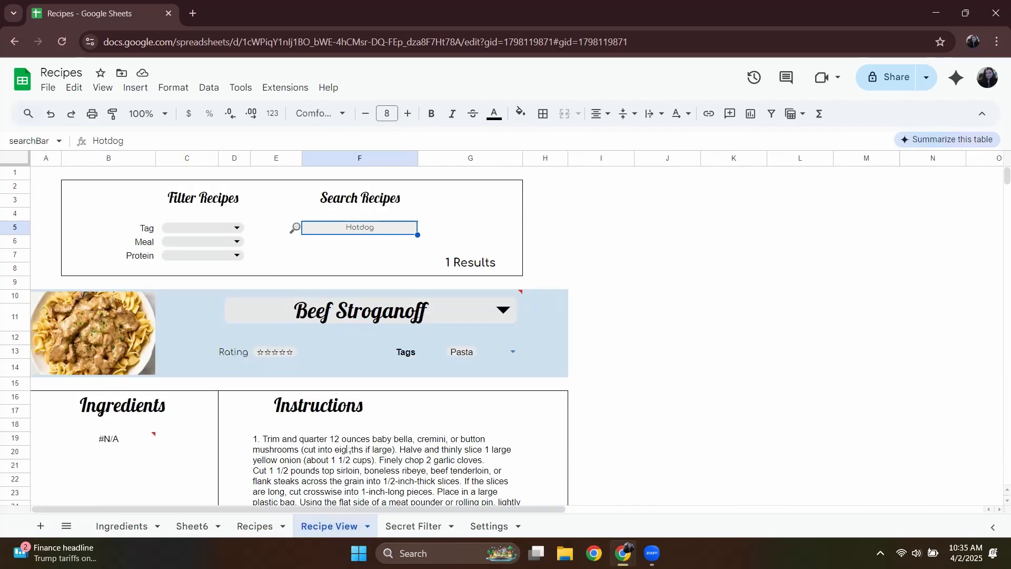
pyautogui.doubleClick(403, 229)
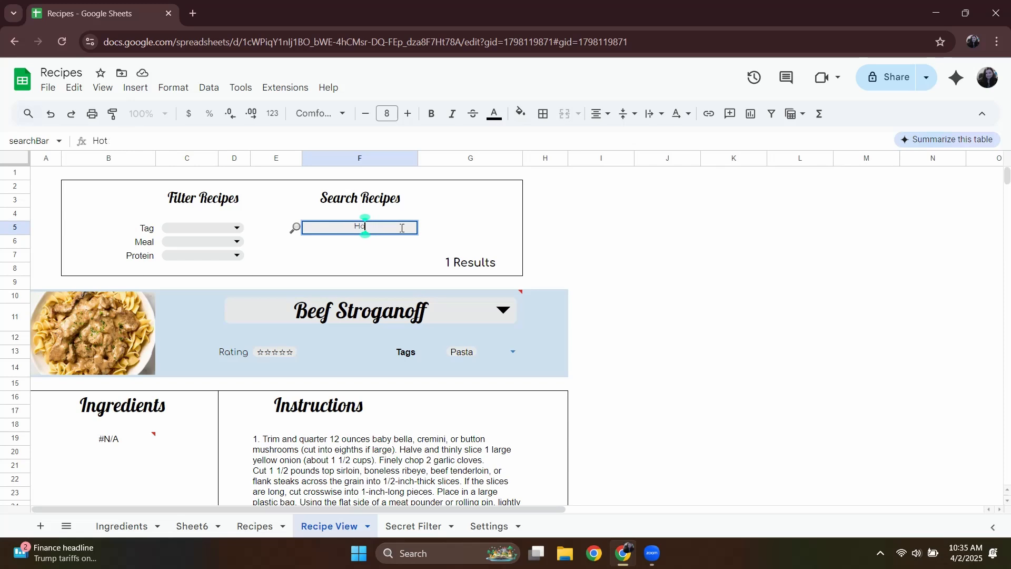
pyautogui.write('Veg')
pyautogui.press('Return')
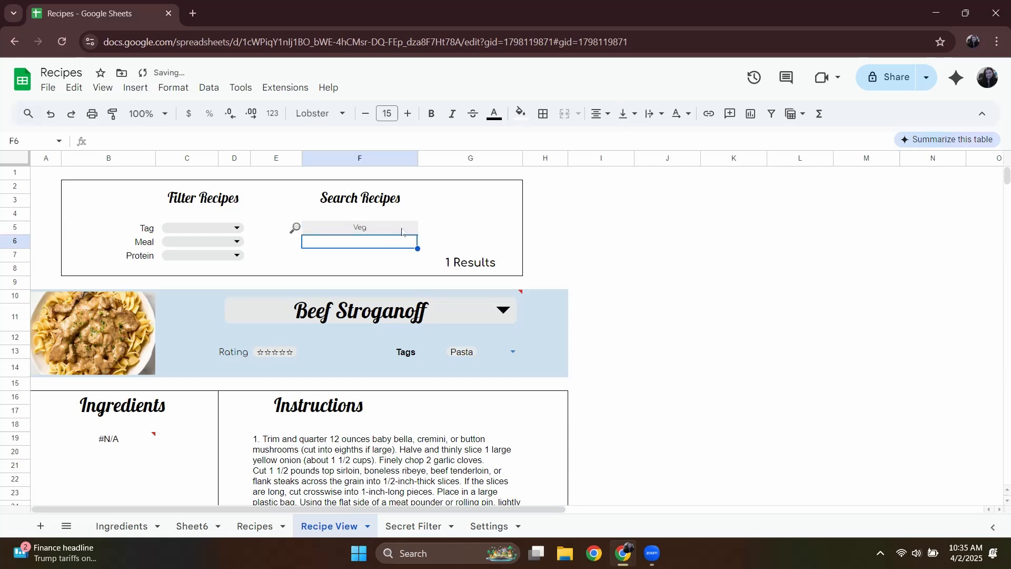
pyautogui.click(445, 315)
pyautogui.click(440, 355)
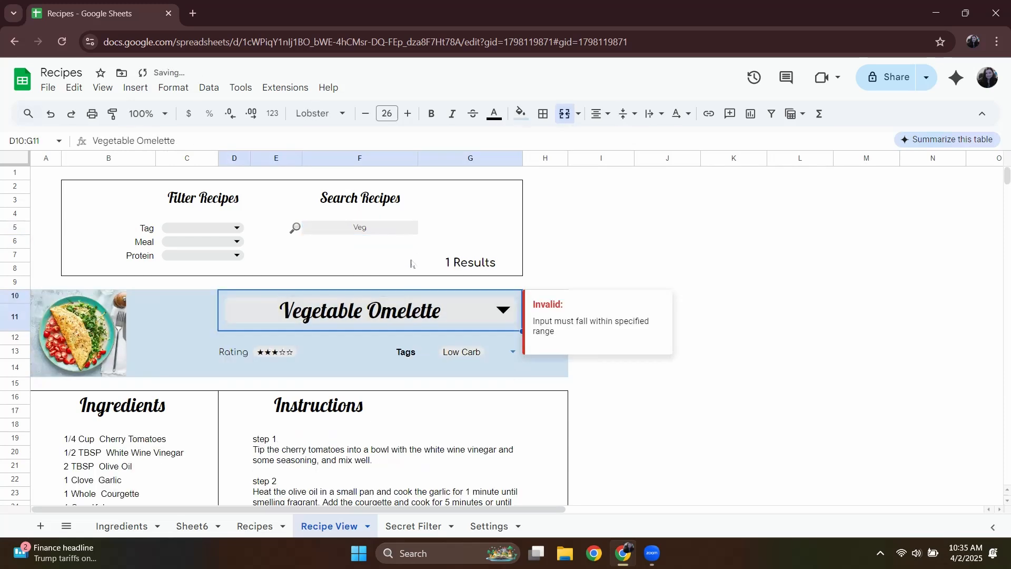
# Test a Beef search combined with the Meal filter set first to Breakfast and then to Dinner.
pyautogui.click(237, 242)
pyautogui.click(236, 263)
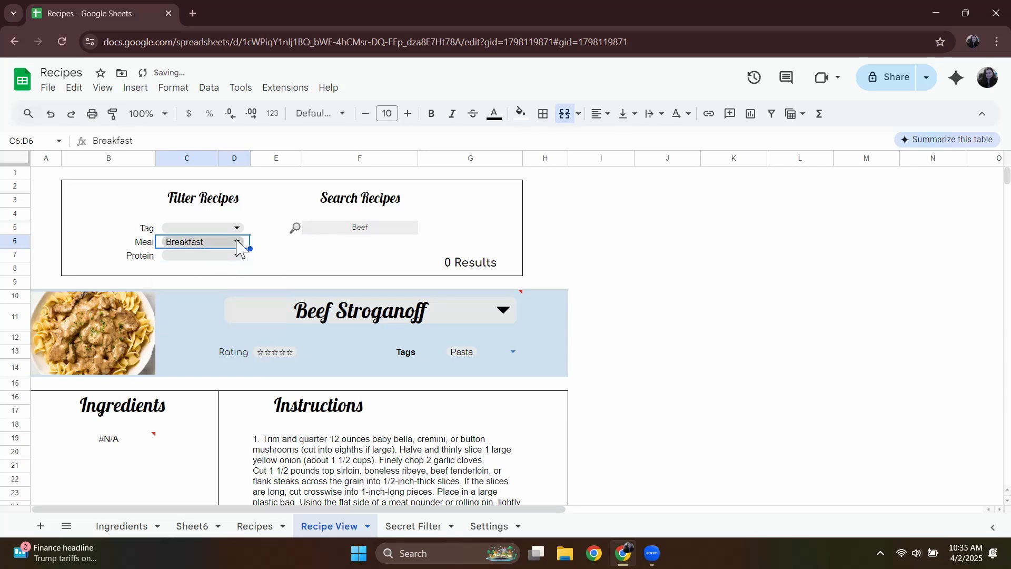
pyautogui.click(237, 242)
pyautogui.click(209, 306)
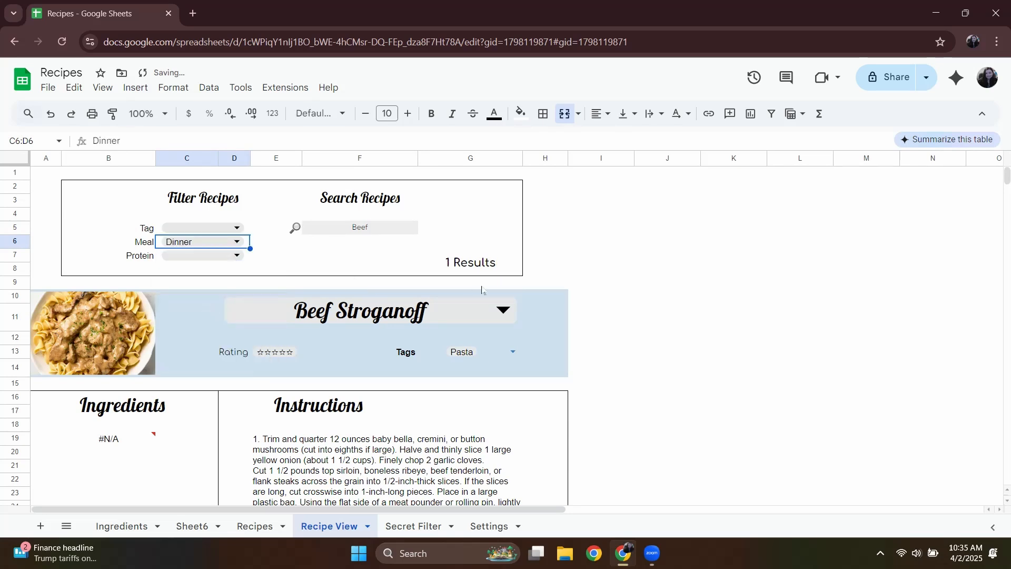
pyautogui.doubleClick(428, 312)
# Search for Hotdog, clear the Meal filter, set Tag to Kid Friendly and choose Hotdog Roll-Ups as the recipe.
pyautogui.click(387, 227)
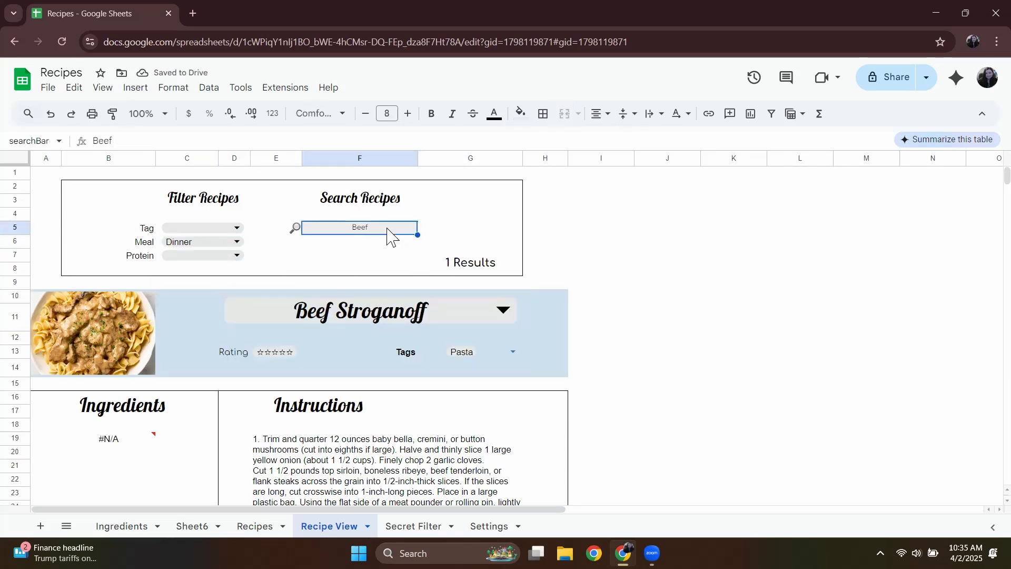
pyautogui.doubleClick(386, 227)
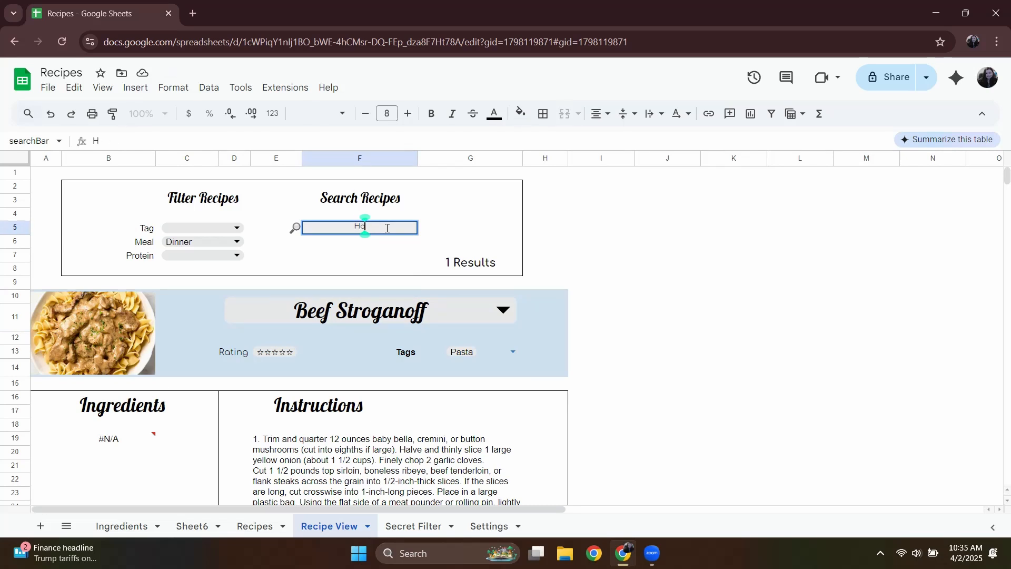
pyautogui.click(202, 241)
pyautogui.click(213, 229)
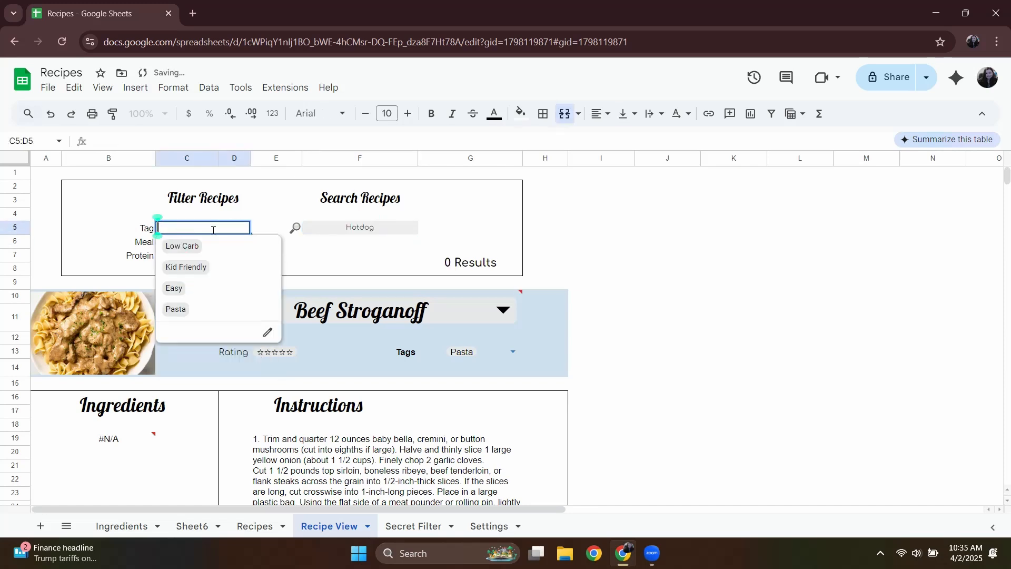
pyautogui.click(190, 266)
pyautogui.click(451, 320)
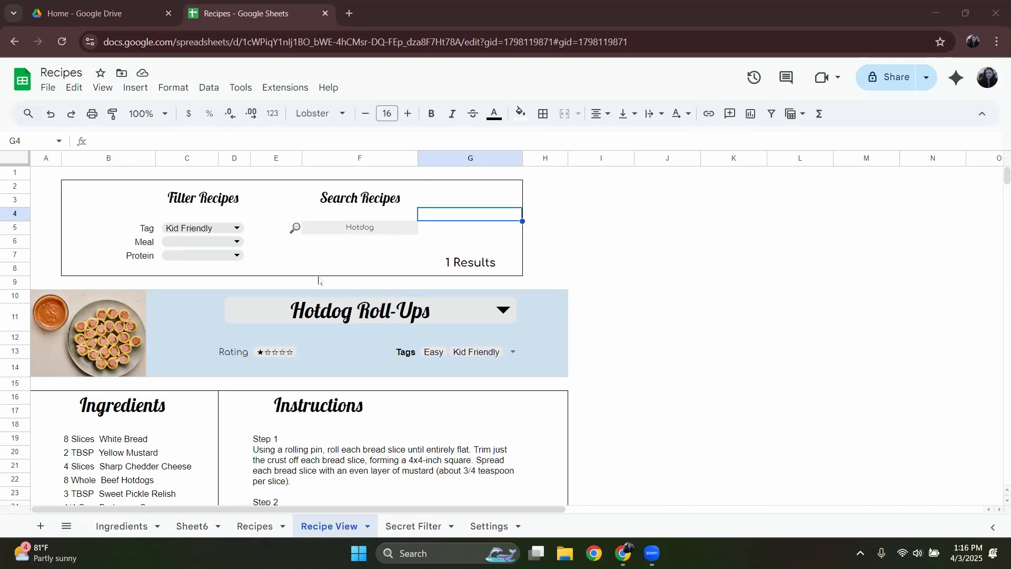
pyautogui.click(127, 189)
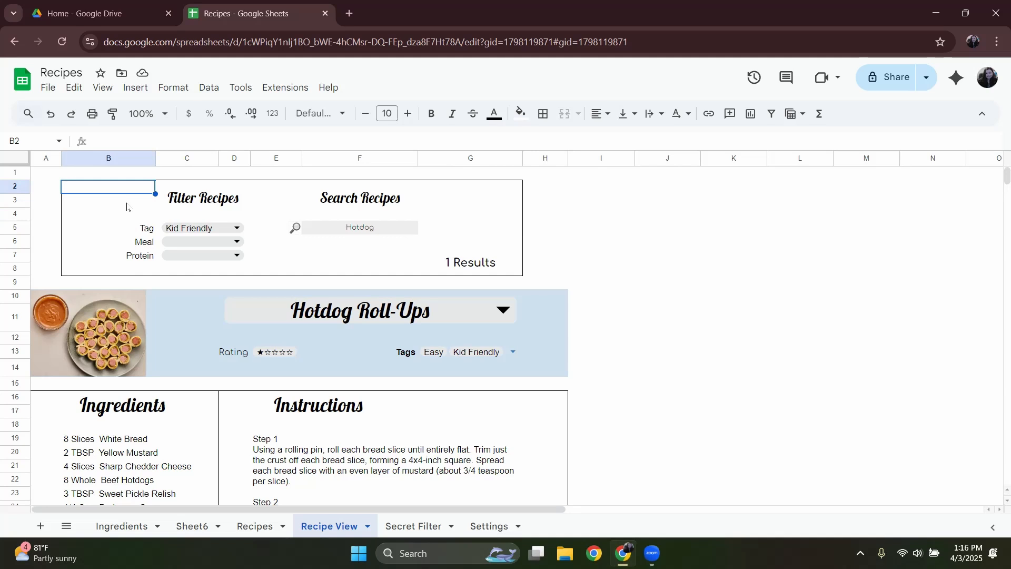
pyautogui.click(740, 232)
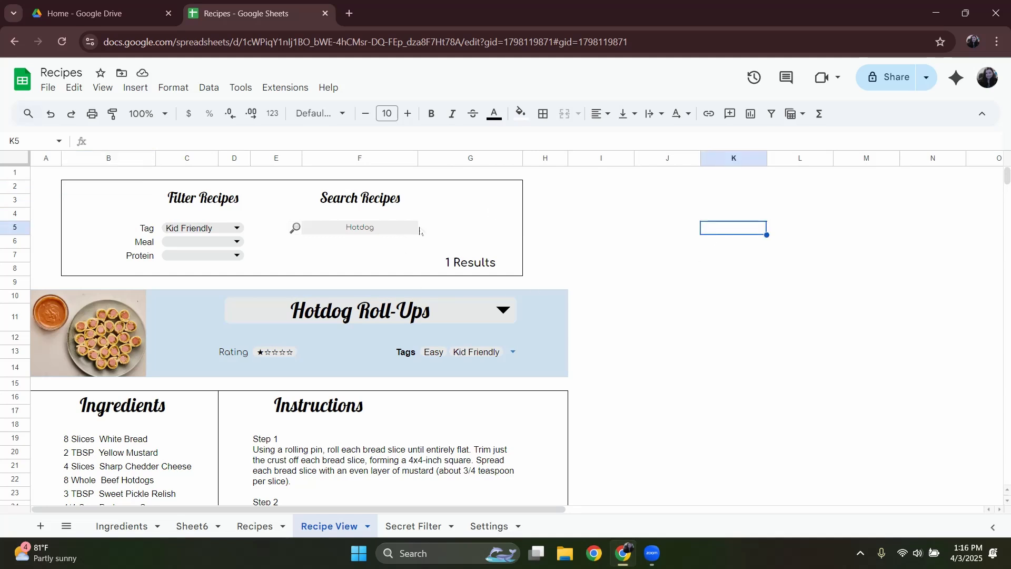
pyautogui.click(471, 197)
pyautogui.click(473, 211)
pyautogui.click(337, 252)
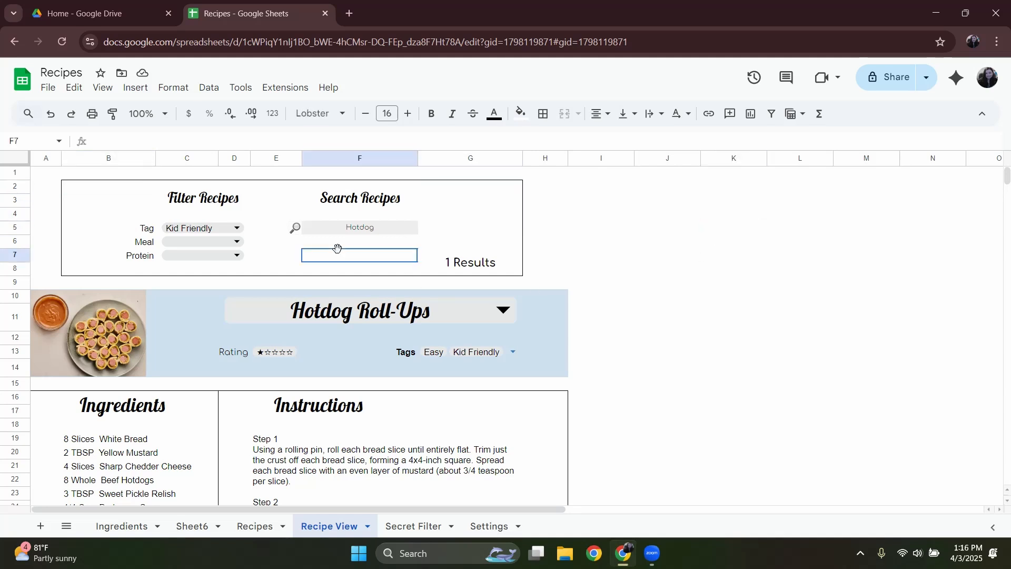
pyautogui.click(716, 249)
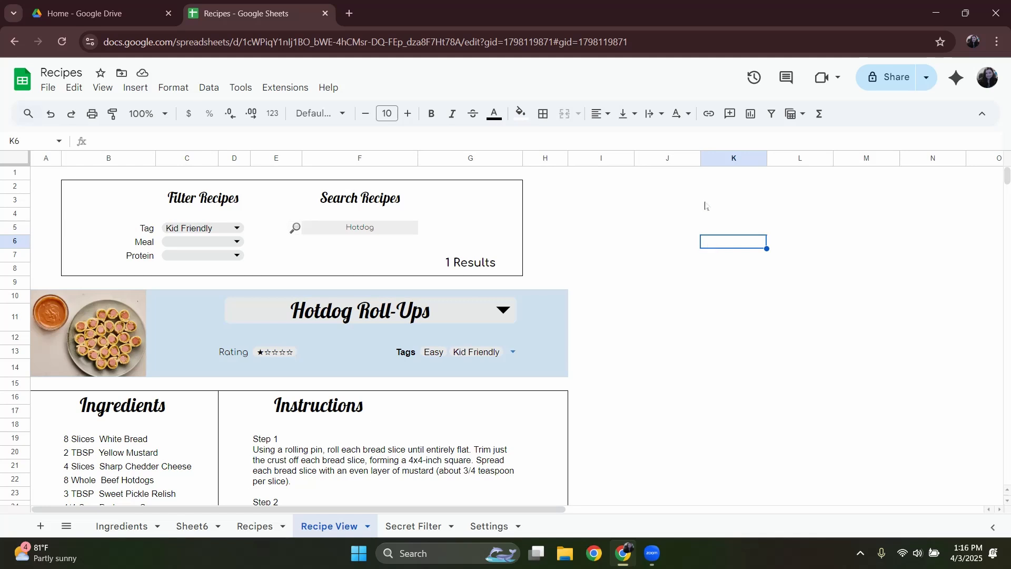
# Apply an outer border around the empty range J4:L18 beside the recipe card.
pyautogui.moveTo(671, 217); pyautogui.dragTo(780, 224)
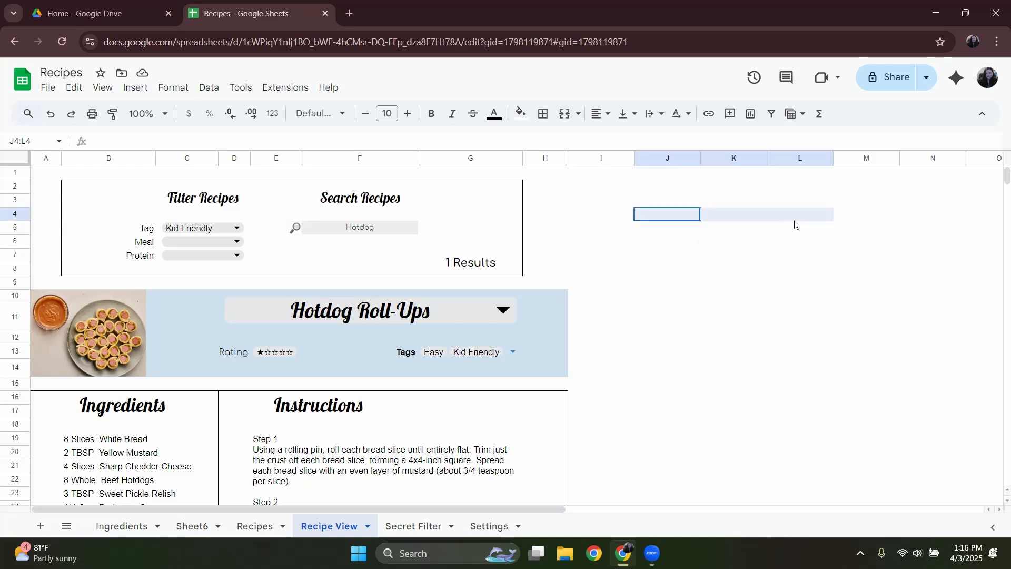
pyautogui.click(657, 232)
pyautogui.moveTo(658, 216); pyautogui.dragTo(788, 425)
pyautogui.click(543, 113)
pyautogui.click(634, 141)
pyautogui.click(659, 316)
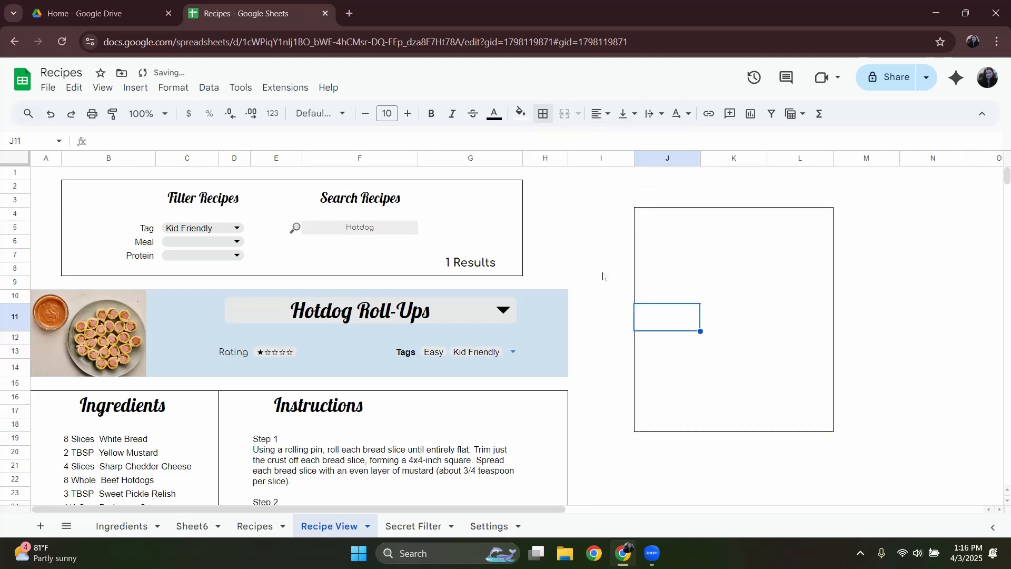
# Move the Search Recipes heading out of the filter box and merge it across J5:L6.
pyautogui.click(368, 199)
pyautogui.hotkey('ctrl', 'x')
pyautogui.click(729, 231)
pyautogui.hotkey('ctrl', 'v')
pyautogui.moveTo(669, 232); pyautogui.dragTo(795, 237)
pyautogui.click(564, 114)
# Move the magnifier icon and search field from E5:F5 to J8:K8, and narrow column J.
pyautogui.moveTo(279, 228); pyautogui.dragTo(358, 229)
pyautogui.hotkey('ctrl', 'x')
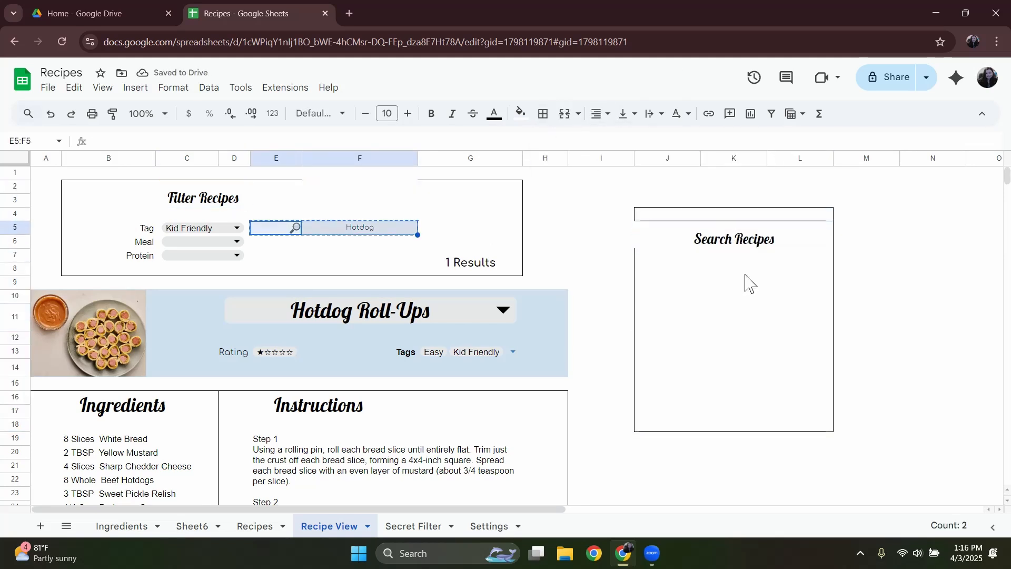
pyautogui.hotkey('ctrl', 'v')
pyautogui.moveTo(669, 269)
pyautogui.mouseDown()
pyautogui.moveTo(790, 269)
pyautogui.moveTo(685, 269)
pyautogui.mouseUp()
pyautogui.click(737, 269)
pyautogui.moveTo(784, 269); pyautogui.dragTo(753, 269)
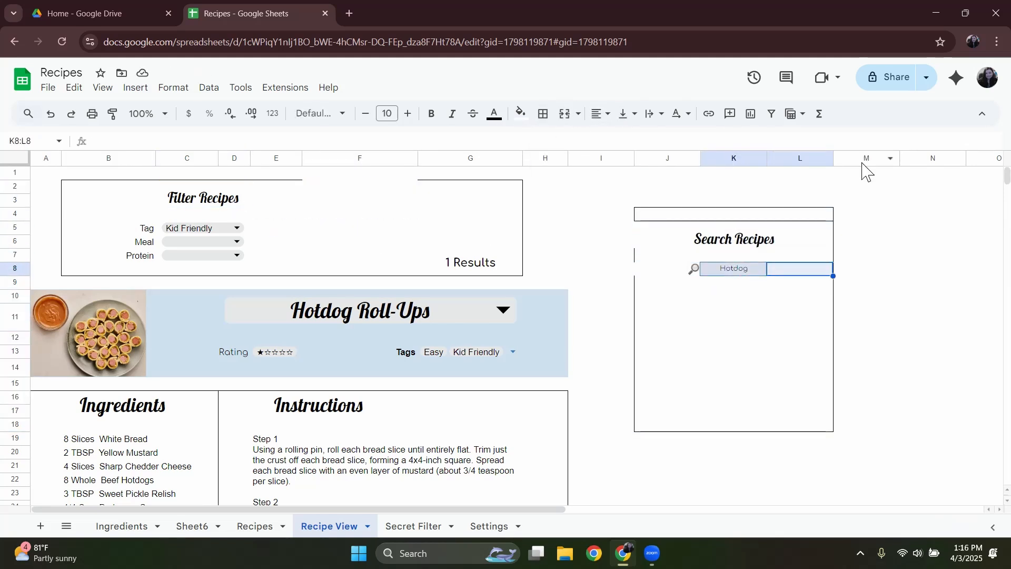
pyautogui.moveTo(700, 158); pyautogui.dragTo(657, 158)
# Remove the borders from the box around the relocated search area, J4:L18.
pyautogui.moveTo(645, 215); pyautogui.dragTo(758, 425)
pyautogui.click(543, 114)
pyautogui.click(634, 163)
pyautogui.click(753, 316)
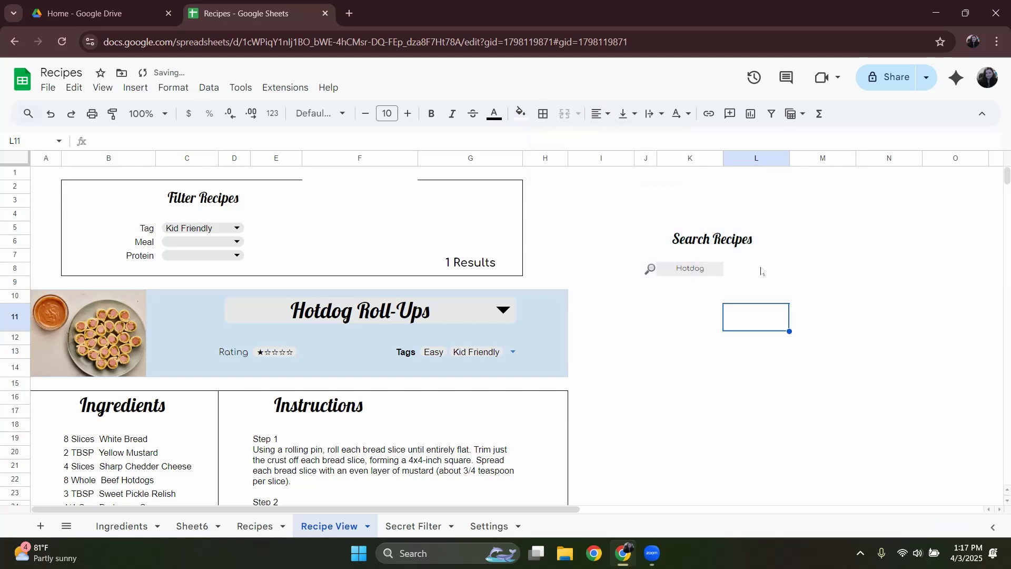
# Merge the relocated Hotdog search field across K8:L8.
pyautogui.click(565, 114)
pyautogui.click(753, 316)
pyautogui.moveTo(760, 270); pyautogui.dragTo(821, 245)
# Narrow column M and extend the merged Search Recipes heading across columns J to M.
pyautogui.moveTo(856, 158); pyautogui.dragTo(814, 158)
pyautogui.click(802, 269)
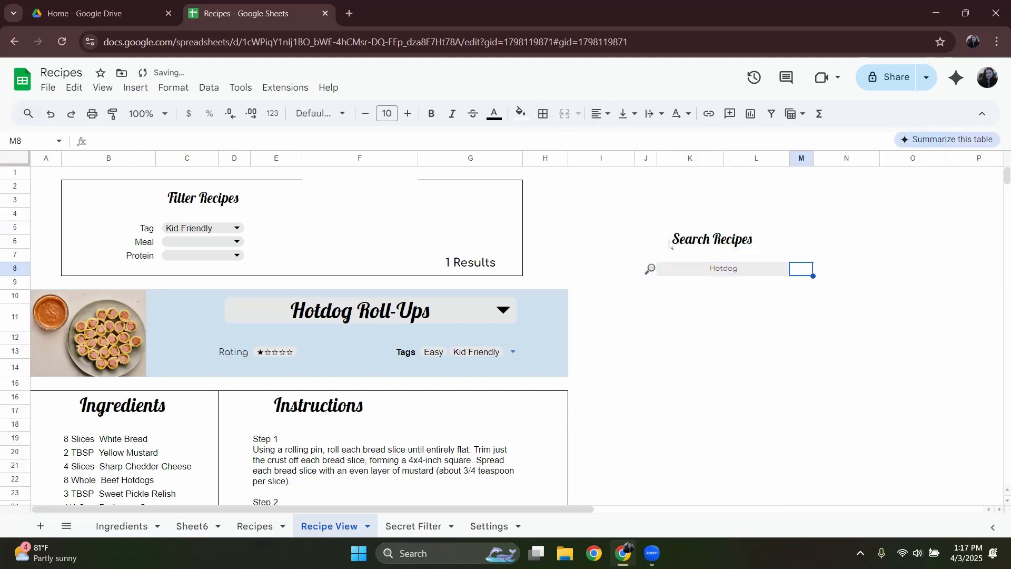
pyautogui.moveTo(671, 242); pyautogui.dragTo(800, 241)
pyautogui.click(564, 113)
# Move the Filter Recipes heading below the relocated search field and merge it across J11:M11.
pyautogui.click(216, 200)
pyautogui.hotkey('ctrl', 'x')
pyautogui.moveTo(800, 319); pyautogui.dragTo(649, 320)
pyautogui.hotkey('ctrl', 'v')
pyautogui.moveTo(679, 329); pyautogui.dragTo(802, 338)
pyautogui.click(564, 113)
pyautogui.hotkey('ctrl', 'z')
pyautogui.moveTo(646, 318); pyautogui.dragTo(801, 318)
pyautogui.click(565, 114)
pyautogui.click(679, 366)
pyautogui.click(700, 317)
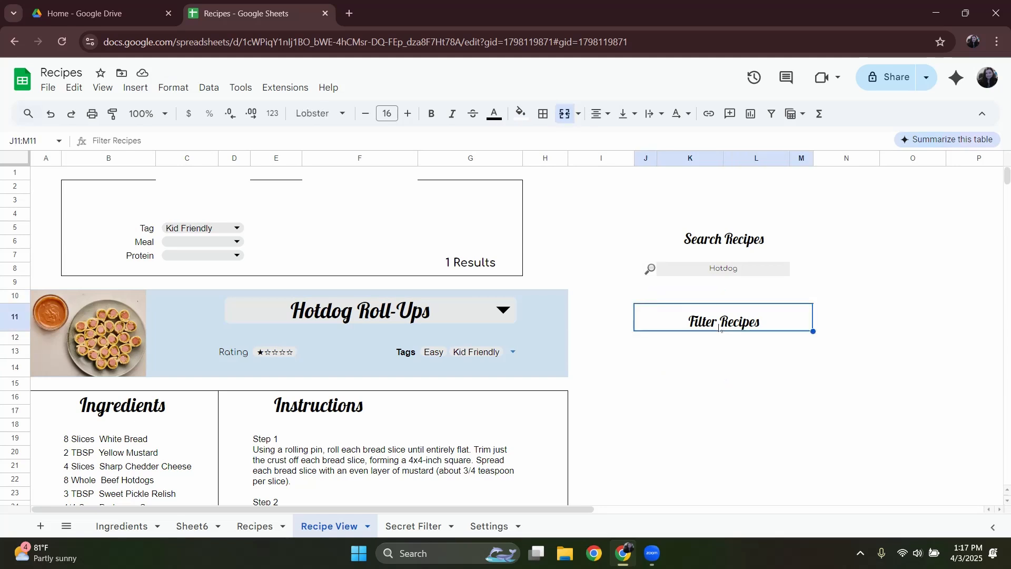
# Try to move the Filter Recipes heading up to row 10.
pyautogui.hotkey('ctrl', 'x')
pyautogui.click(670, 297)
pyautogui.hotkey('ctrl', 'v')
pyautogui.hotkey('ctrl', 'z')
pyautogui.moveTo(645, 295); pyautogui.dragTo(806, 299)
# Move the Tag, Meal and Protein filters from B5:C7 to directly below the Filter Recipes heading, starting at K12.
pyautogui.click(689, 338)
pyautogui.moveTo(116, 229); pyautogui.dragTo(224, 257)
pyautogui.hotkey('ctrl', 'x')
pyautogui.click(683, 340)
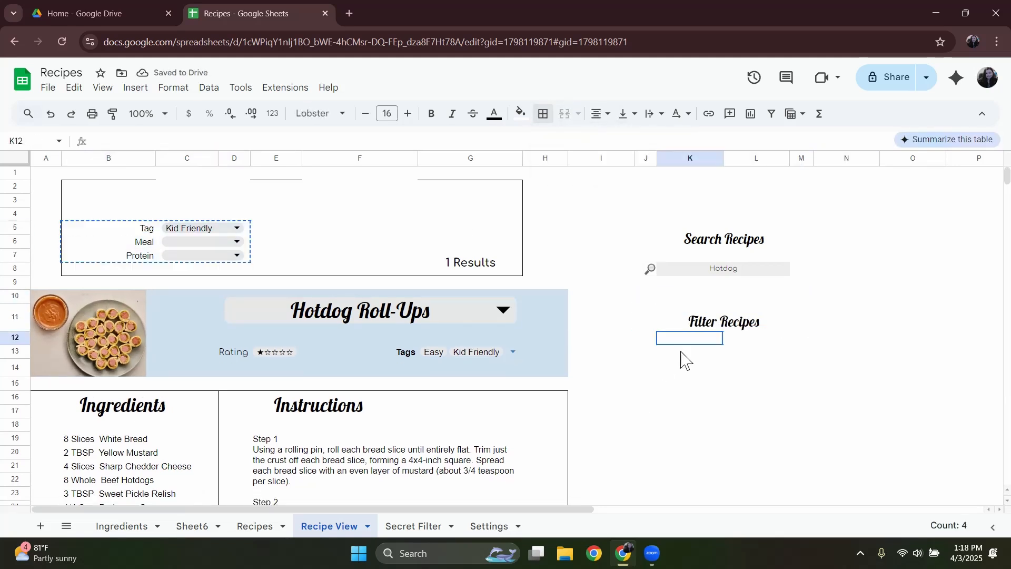
pyautogui.moveTo(683, 340); pyautogui.dragTo(753, 368)
pyautogui.moveTo(647, 338); pyautogui.dragTo(721, 374)
pyautogui.click(689, 453)
pyautogui.click(645, 338)
pyautogui.hotkey('ctrl', 'v')
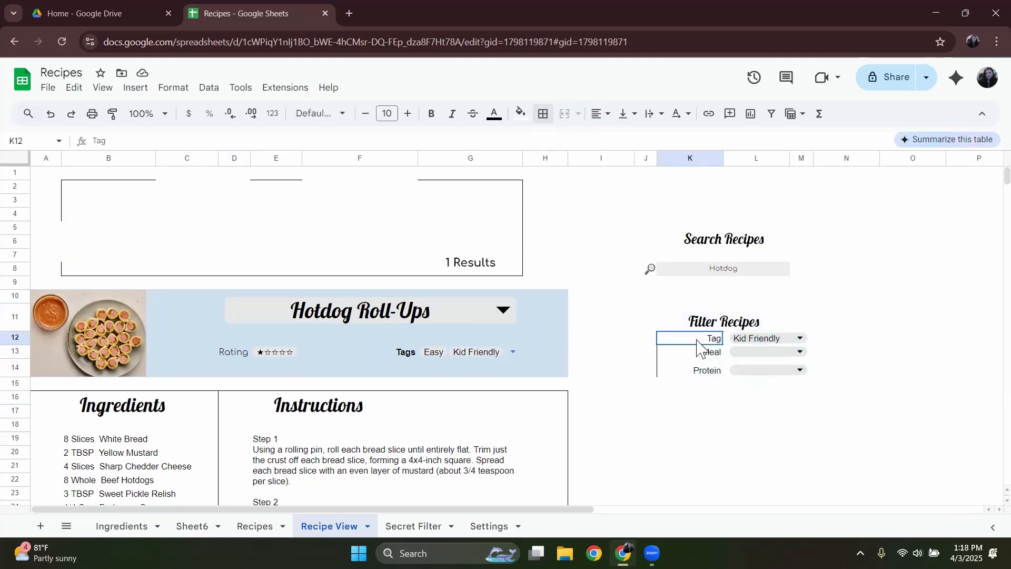
# Shift the three filter labels into column J and merge each of their dropdowns across columns K and L.
pyautogui.click(716, 415)
pyautogui.click(800, 339)
pyautogui.click(724, 339)
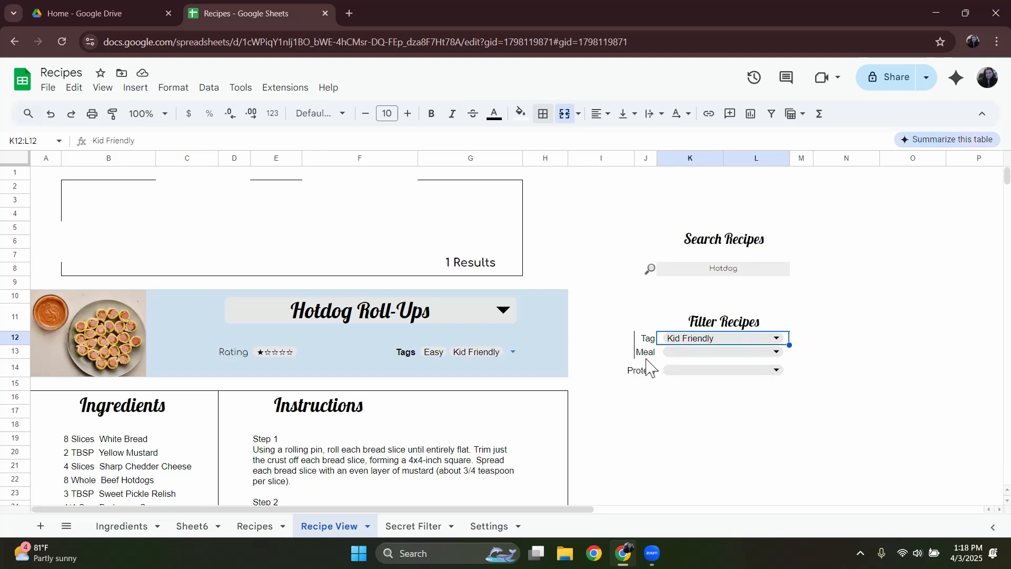
pyautogui.click(647, 383)
pyautogui.click(701, 389)
# Reduce the height of row 14 and clear the borders from J5:M16.
pyautogui.moveTo(15, 377); pyautogui.dragTo(15, 372)
pyautogui.click(756, 419)
pyautogui.click(690, 434)
pyautogui.moveTo(645, 228); pyautogui.dragTo(801, 393)
pyautogui.click(542, 113)
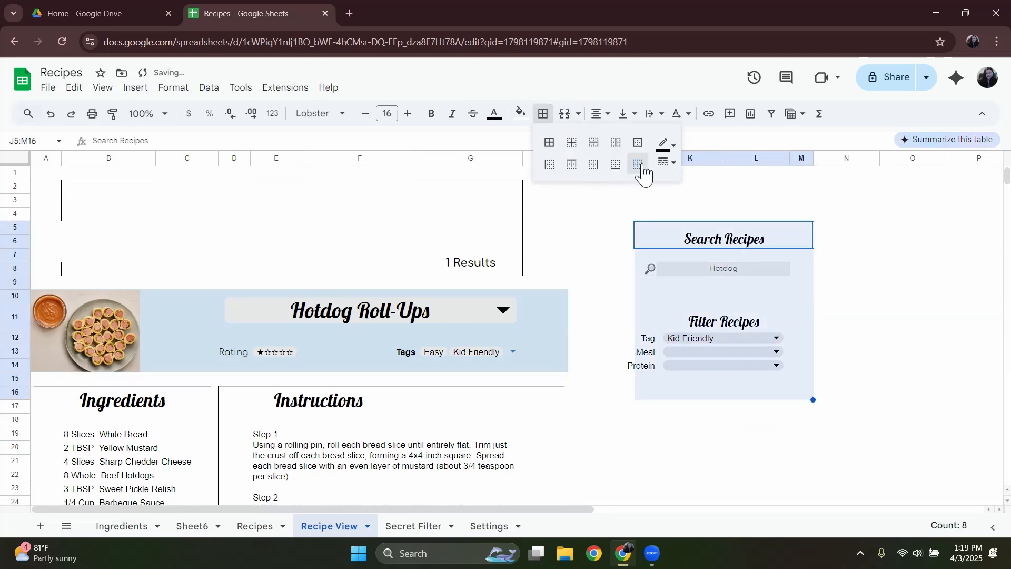
pyautogui.click(639, 164)
# Widen column J so the Tag, Meal and Protein labels fit inside it.
pyautogui.click(647, 256)
pyautogui.moveTo(653, 281); pyautogui.dragTo(801, 378)
pyautogui.moveTo(710, 237); pyautogui.dragTo(644, 365)
pyautogui.moveTo(657, 158); pyautogui.dragTo(673, 158)
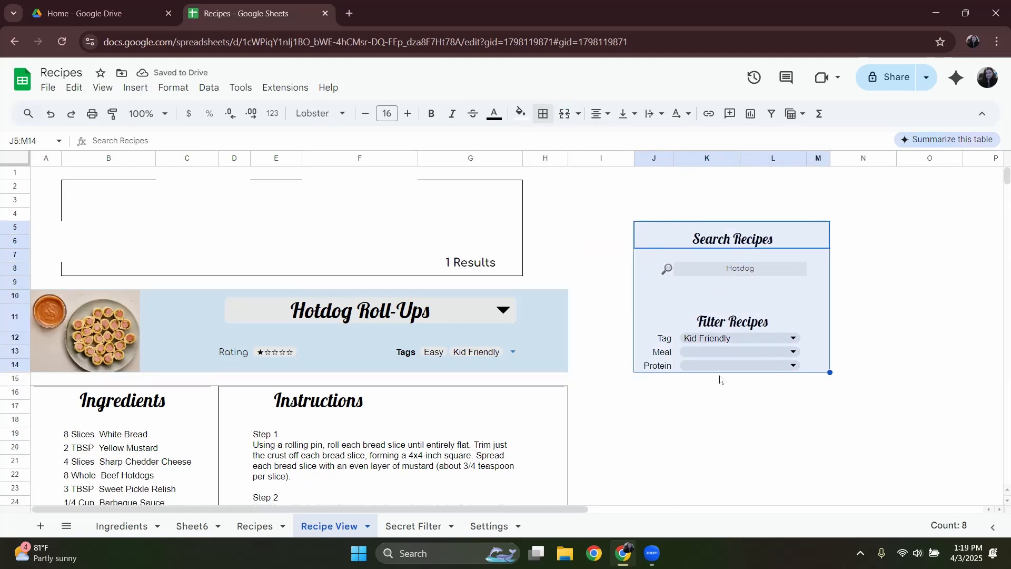
pyautogui.click(720, 379)
# Copy the Search Recipes heading to J16:M17 and retitle the copy Nutritional Search.
pyautogui.click(720, 238)
pyautogui.click(653, 403)
pyautogui.click(738, 245)
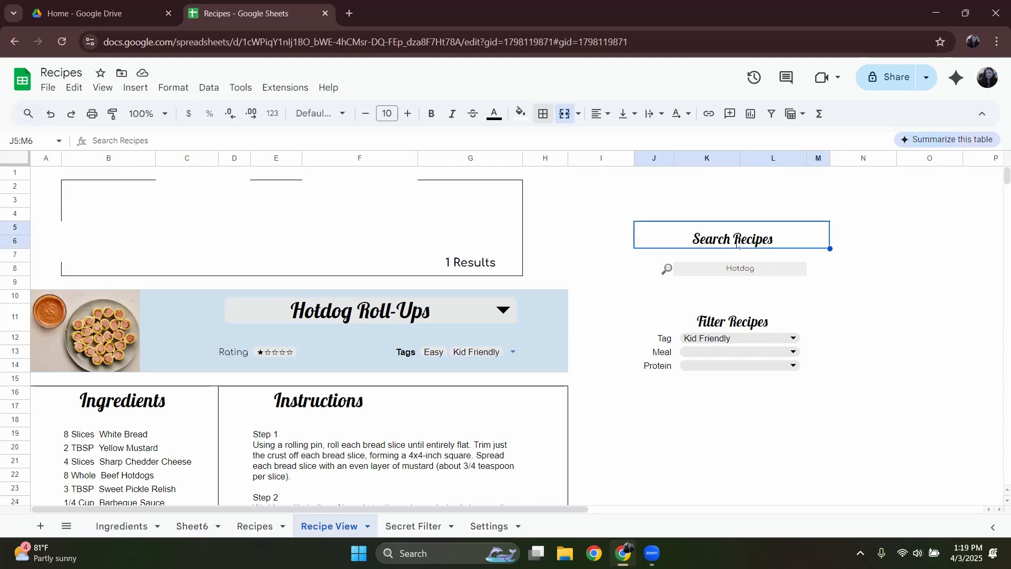
pyautogui.moveTo(653, 406); pyautogui.dragTo(820, 408)
pyautogui.hotkey('ctrl', 'v')
pyautogui.doubleClick(769, 406)
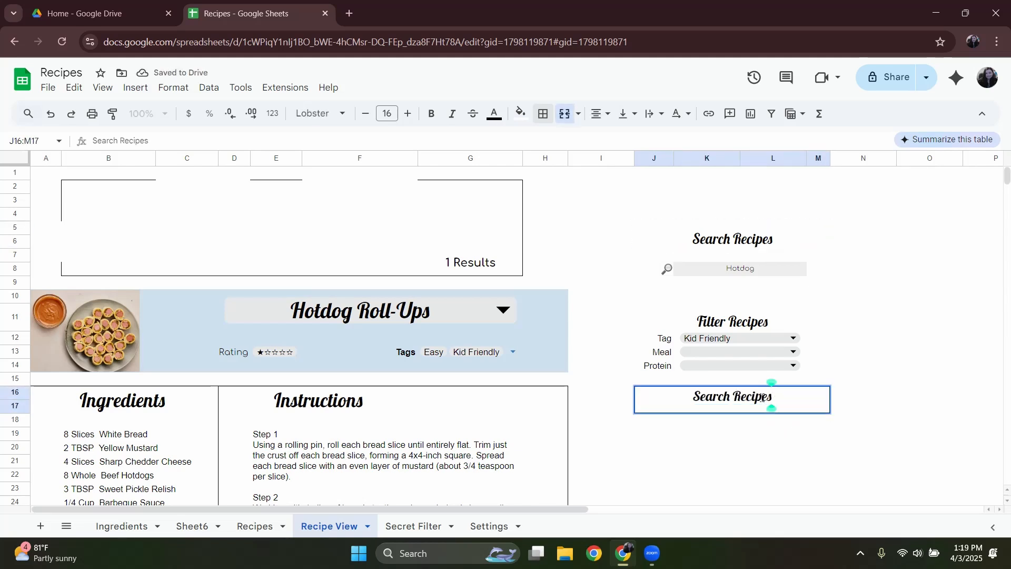
pyautogui.hotkey('ctrl', 'a')
pyautogui.write('Nutritional Search')
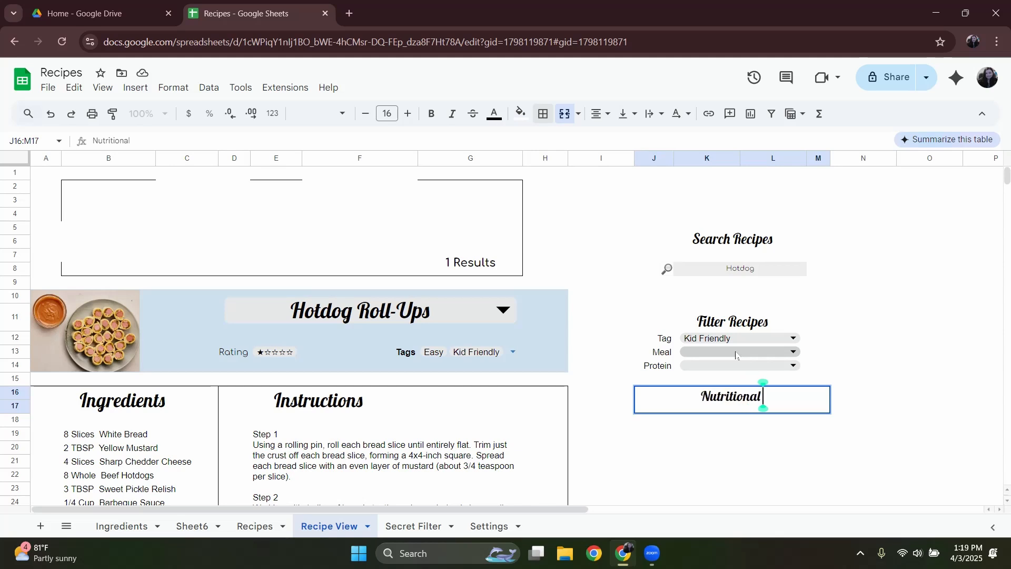
pyautogui.click(745, 435)
# Enter the labels Catagory, Min and Max in rows 19 to 21 under Nutritional Search and place them in column K.
pyautogui.click(658, 431)
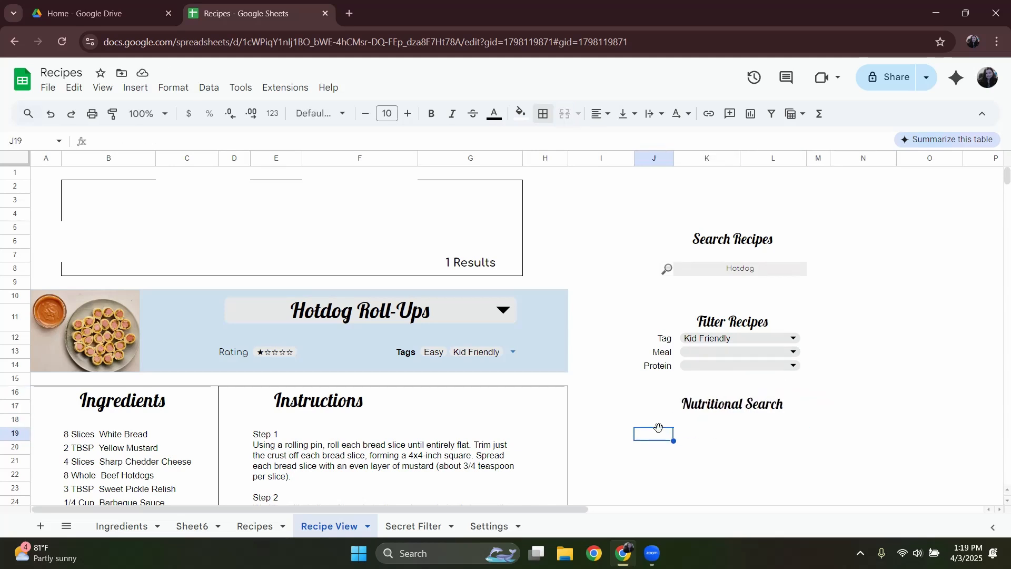
pyautogui.write('Catagory')
pyautogui.press('Return')
pyautogui.write('Min')
pyautogui.press('Return')
pyautogui.write('Max')
pyautogui.moveTo(659, 434); pyautogui.dragTo(660, 462)
pyautogui.hotkey('ctrl', 'x')
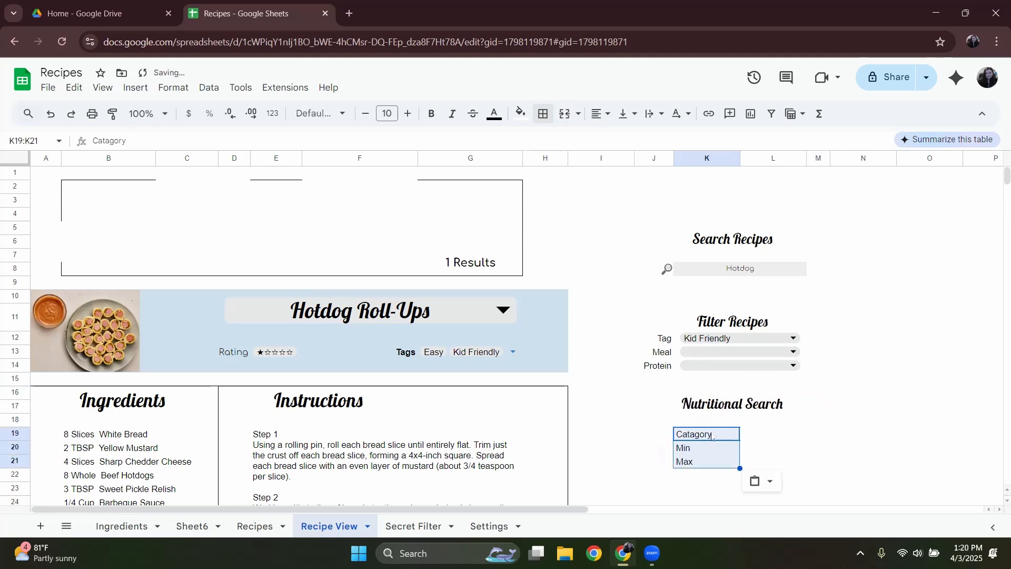
# Fill the cells beside Min and Max, L20 and L21, light gray and give L20 a bottom border.
pyautogui.scroll(-2, 768, 435)
pyautogui.click(772, 316)
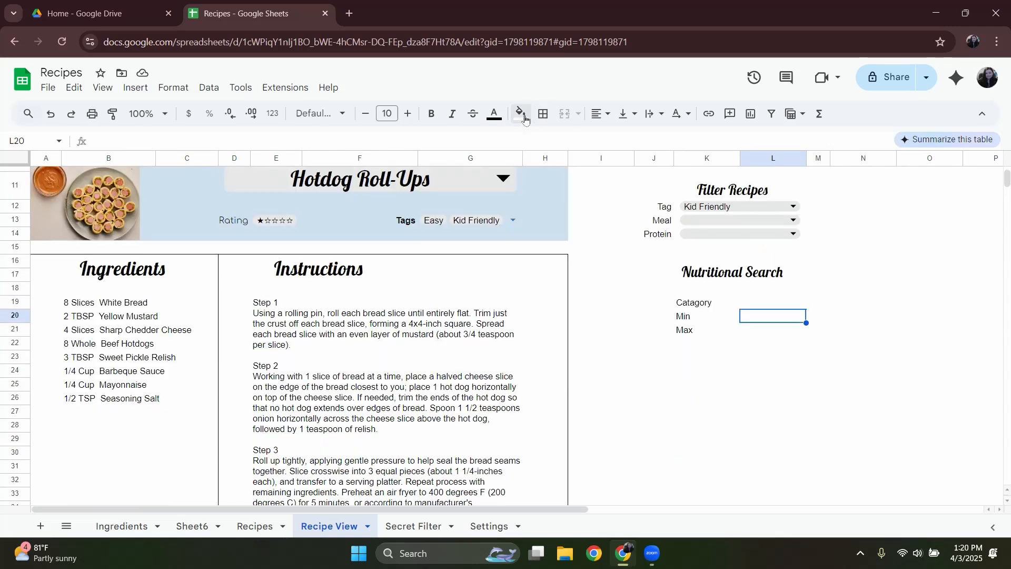
pyautogui.click(521, 113)
pyautogui.click(639, 159)
pyautogui.click(772, 330)
pyautogui.click(520, 113)
pyautogui.click(638, 159)
pyautogui.click(772, 316)
pyautogui.click(543, 113)
pyautogui.click(615, 163)
pyautogui.click(772, 331)
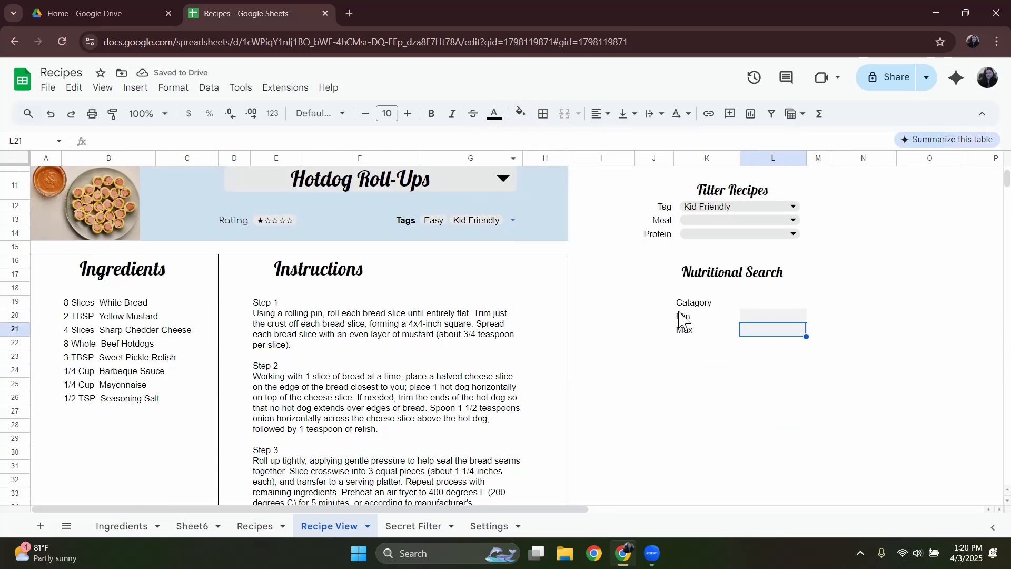
# Move the Min and Max labels with their shaded cells down one row to start at K21.
pyautogui.click(684, 330)
pyautogui.moveTo(682, 318); pyautogui.dragTo(772, 331)
pyautogui.hotkey('ctrl', 'x')
pyautogui.click(687, 333)
pyautogui.hotkey('ctrl', 'v')
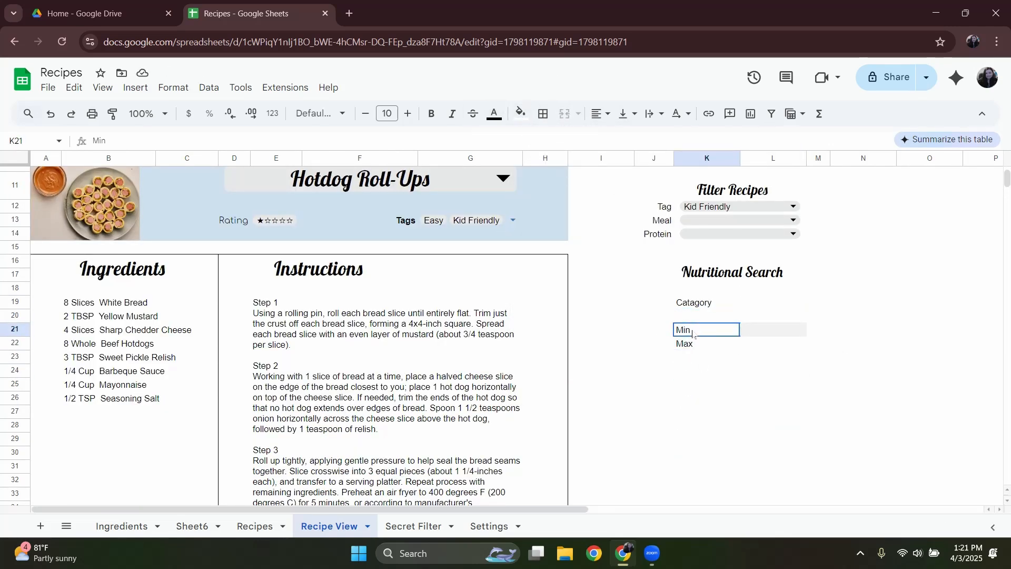
# Delete the Min and Max labels and remove the gray fill from the cells beside them.
pyautogui.moveTo(693, 334); pyautogui.dragTo(758, 343)
pyautogui.press('Delete')
pyautogui.click(766, 331)
pyautogui.click(521, 113)
pyautogui.click(654, 159)
# Merge the Catagory label across K19:L19 and change its text to Catagory Dropdown.
pyautogui.click(708, 303)
pyautogui.scroll(3, 758, 325)
pyautogui.moveTo(708, 433); pyautogui.dragTo(763, 434)
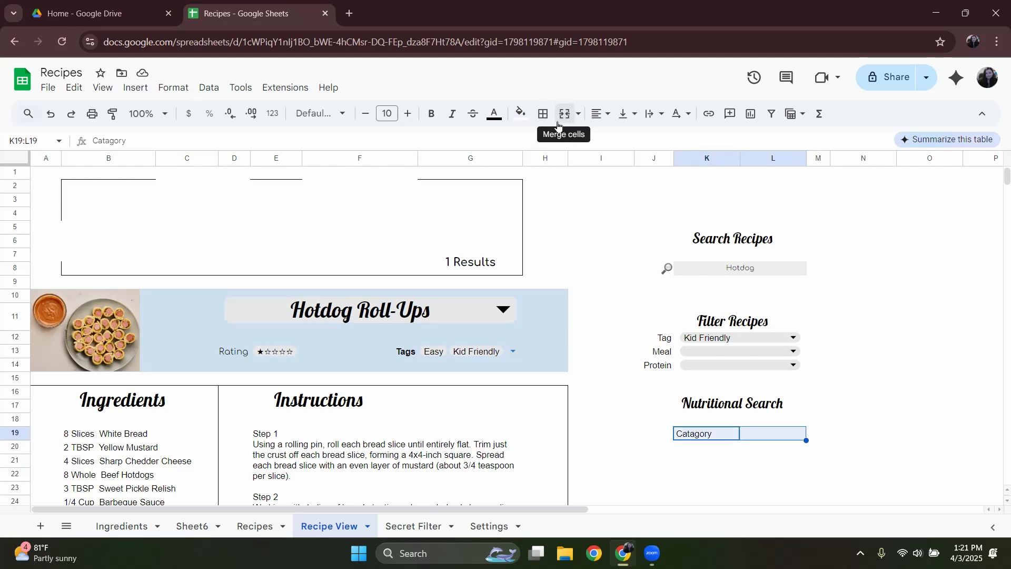
pyautogui.click(559, 116)
pyautogui.doubleClick(785, 432)
pyautogui.write('Dropdown')
pyautogui.press('Return')
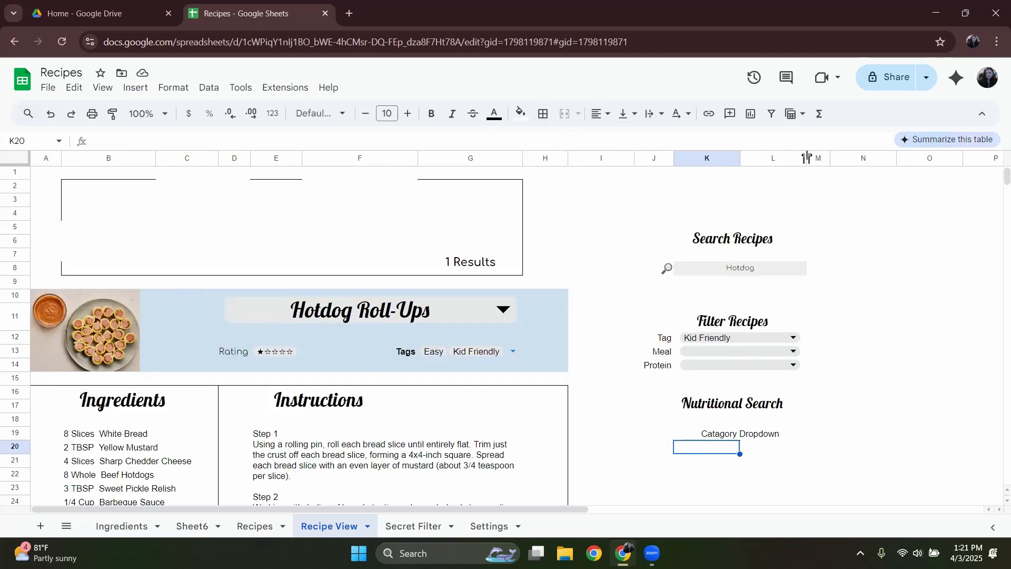
# Narrow column L to a thin spacer, widen column M and merge the Hotdog search field across K8:M8.
pyautogui.moveTo(806, 157); pyautogui.dragTo(750, 157)
pyautogui.moveTo(773, 157); pyautogui.dragTo(839, 157)
pyautogui.moveTo(727, 269); pyautogui.dragTo(769, 270)
pyautogui.click(564, 114)
# Merge each of the Tag, Meal and Protein dropdowns across columns K to M.
pyautogui.moveTo(733, 338); pyautogui.dragTo(768, 352)
pyautogui.click(564, 114)
pyautogui.click(565, 114)
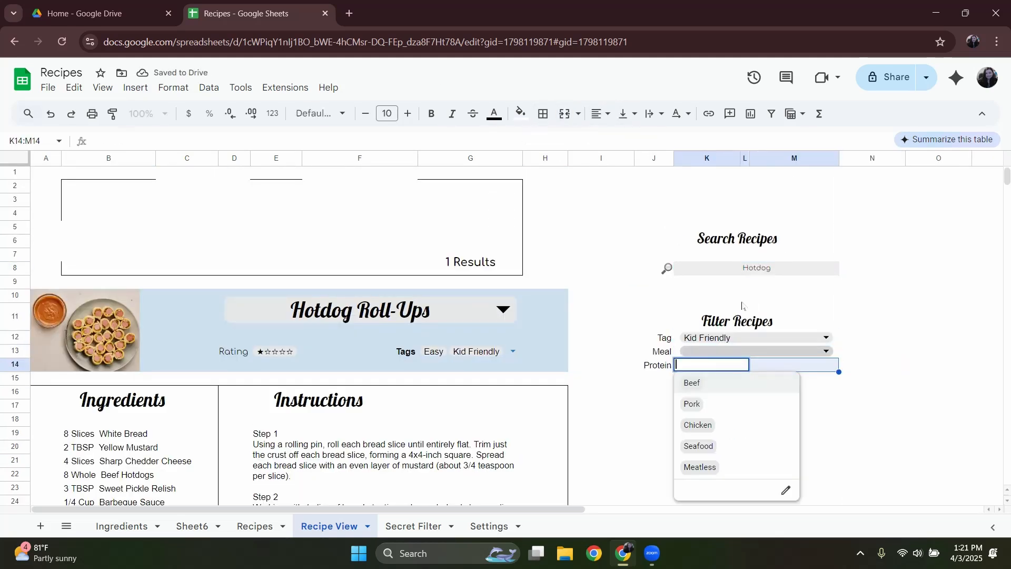
pyautogui.click(565, 114)
# Narrow column M slightly and reduce column N to a narrow margin column.
pyautogui.moveTo(839, 158); pyautogui.dragTo(814, 160)
pyautogui.click(782, 401)
pyautogui.click(781, 235)
pyautogui.moveTo(880, 159); pyautogui.dragTo(841, 160)
pyautogui.moveTo(841, 161); pyautogui.dragTo(853, 160)
# Extend the Search, Filter and Nutritional headings across columns J to N, and merge Catagory Dropdown across K19:M19.
pyautogui.moveTo(832, 229); pyautogui.dragTo(790, 235)
pyautogui.click(565, 113)
pyautogui.moveTo(784, 319); pyautogui.dragTo(831, 319)
pyautogui.click(564, 113)
pyautogui.moveTo(785, 402); pyautogui.dragTo(831, 403)
pyautogui.click(564, 114)
pyautogui.moveTo(717, 436); pyautogui.dragTo(775, 434)
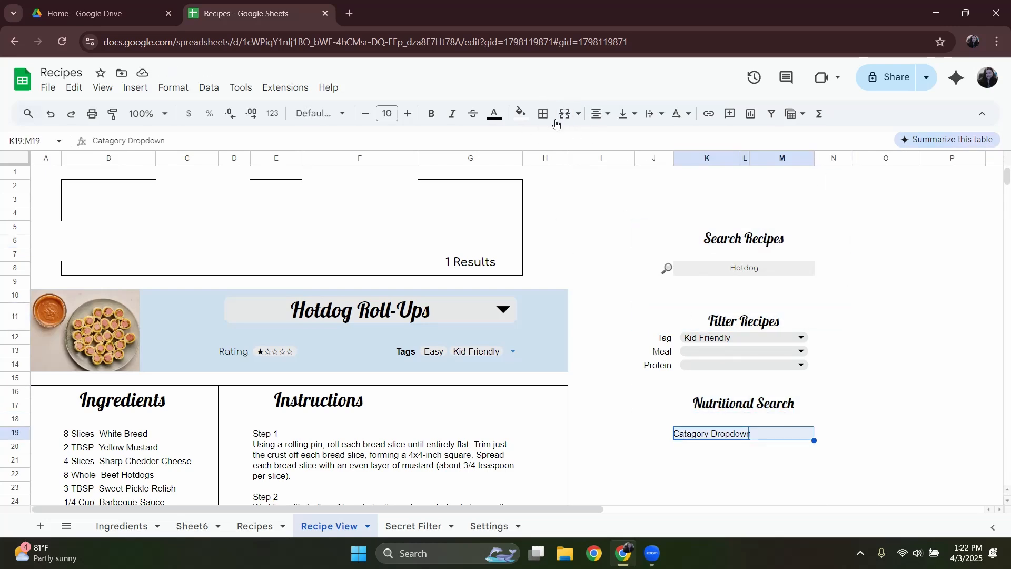
pyautogui.click(565, 114)
# Enter the label Min in K21 and the label Max in M21.
pyautogui.click(706, 460)
pyautogui.scroll(-2, 792, 413)
pyautogui.write('Min')
pyautogui.click(776, 330)
pyautogui.write('Max')
pyautogui.click(684, 326)
# Fill the cells under Min and Max, K22 and M22, light gray.
pyautogui.click(706, 343)
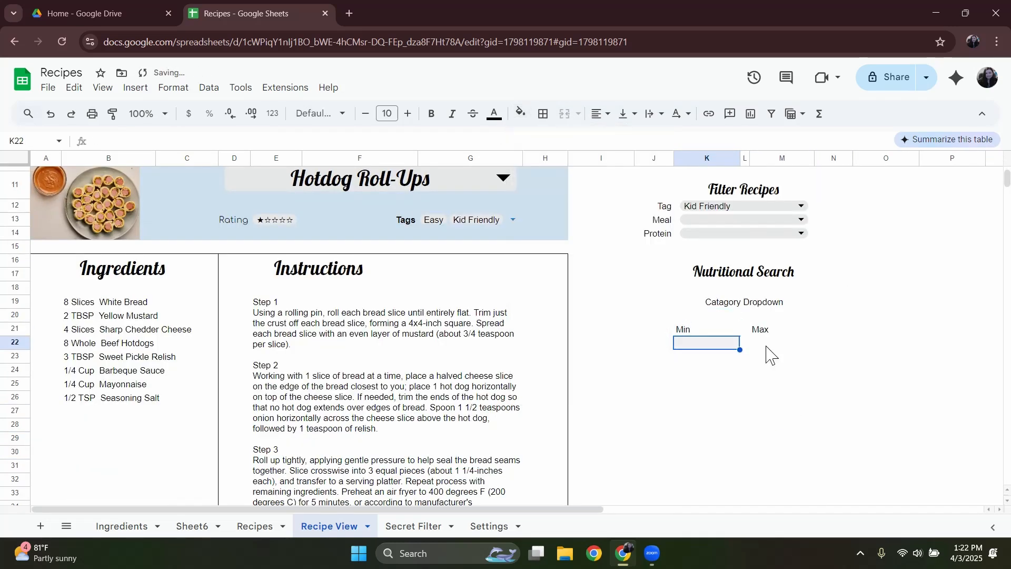
pyautogui.click(766, 345)
pyautogui.click(520, 113)
pyautogui.click(627, 159)
pyautogui.click(780, 370)
pyautogui.click(745, 303)
# Move the whole search and filter block J4:N24 down so that it starts at J11.
pyautogui.scroll(2, 684, 311)
pyautogui.moveTo(653, 214); pyautogui.dragTo(657, 370)
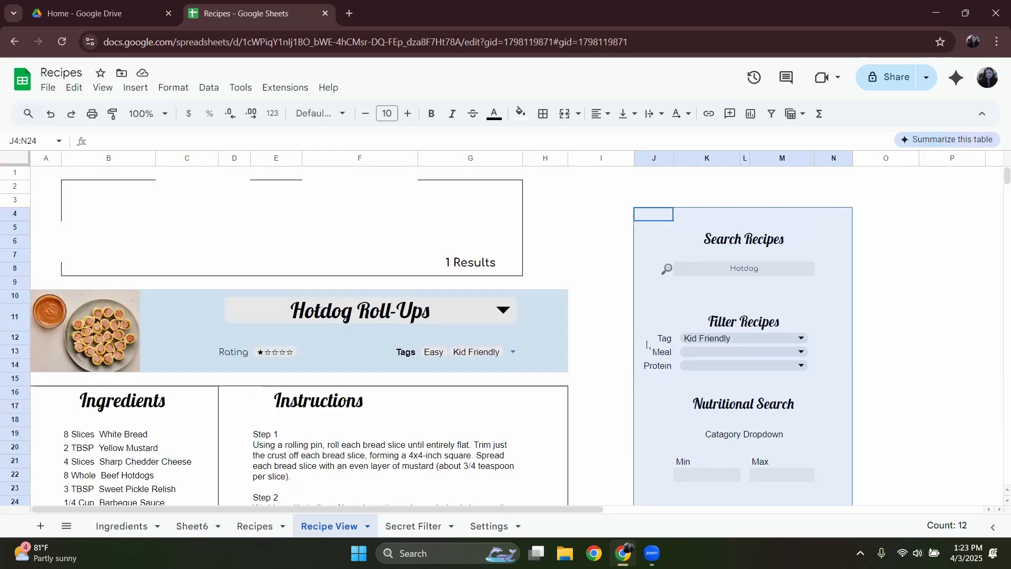
pyautogui.hotkey('ctrl', 'x')
pyautogui.click(649, 317)
pyautogui.hotkey('ctrl', 'v')
# Apply a continuous outer border around the search and filter block J12:N31.
pyautogui.scroll(-2, 685, 369)
pyautogui.moveTo(654, 206); pyautogui.dragTo(834, 472)
pyautogui.click(543, 114)
pyautogui.click(620, 136)
pyautogui.click(732, 462)
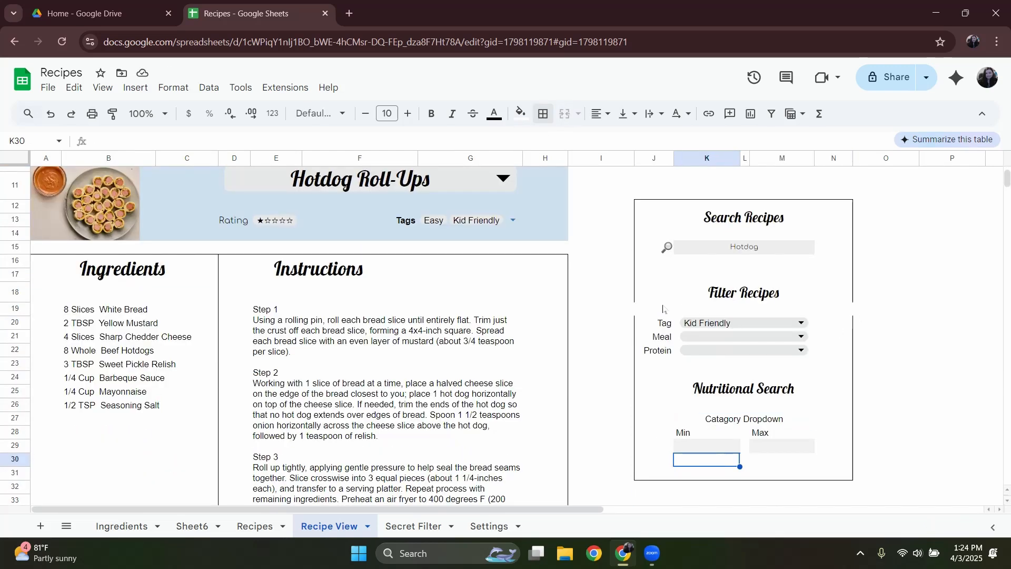
pyautogui.moveTo(662, 309); pyautogui.dragTo(832, 309)
pyautogui.moveTo(661, 212); pyautogui.dragTo(795, 472)
pyautogui.click(543, 113)
pyautogui.click(638, 142)
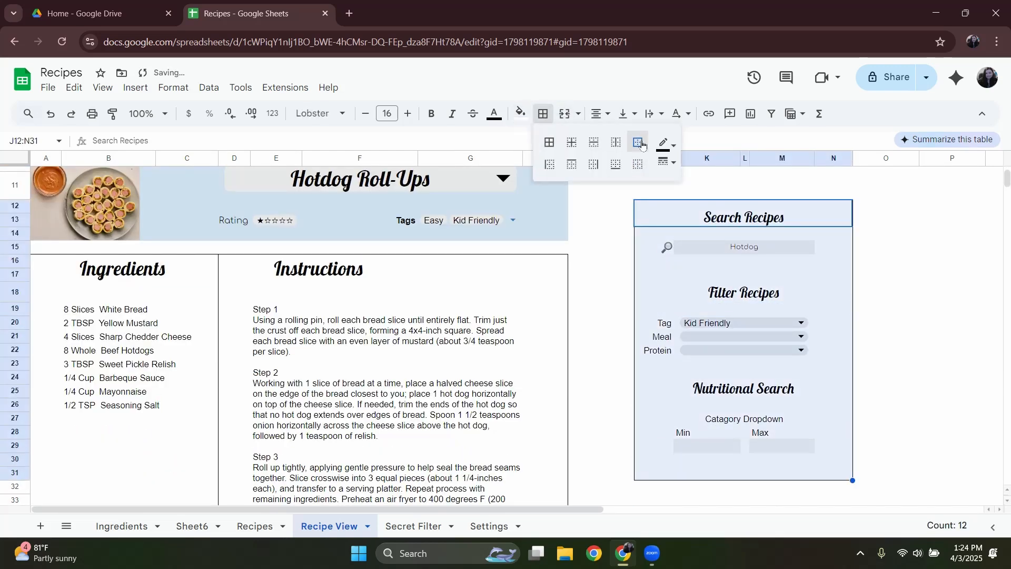
pyautogui.click(705, 293)
# Move the results count from G7:G8 into a merged cell K32:M33 directly below the search block.
pyautogui.scroll(3, 585, 346)
pyautogui.moveTo(17, 272); pyautogui.dragTo(11, 200)
pyautogui.click(464, 266)
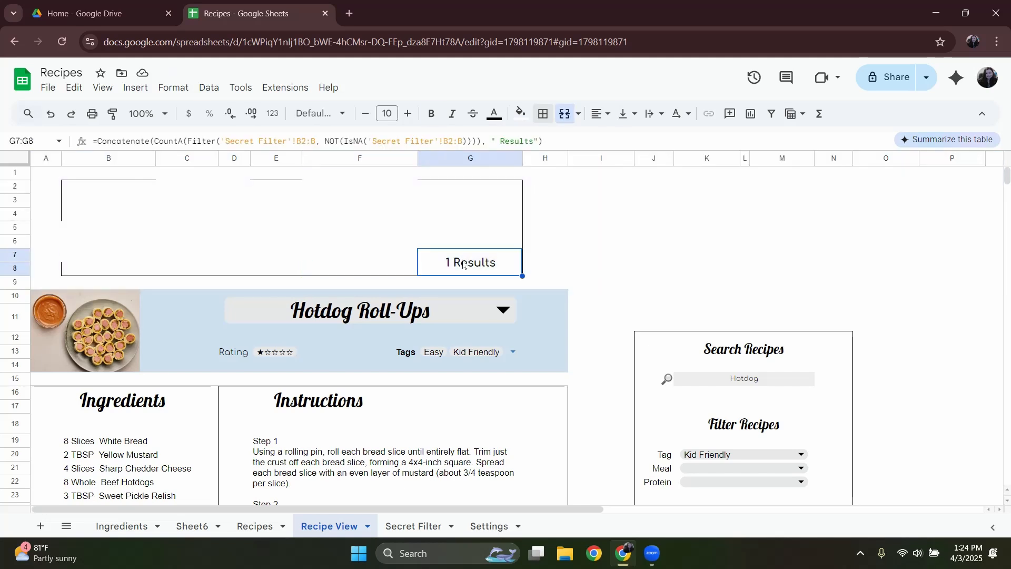
pyautogui.scroll(-5, 507, 283)
pyautogui.moveTo(705, 356); pyautogui.dragTo(789, 372)
pyautogui.click(562, 119)
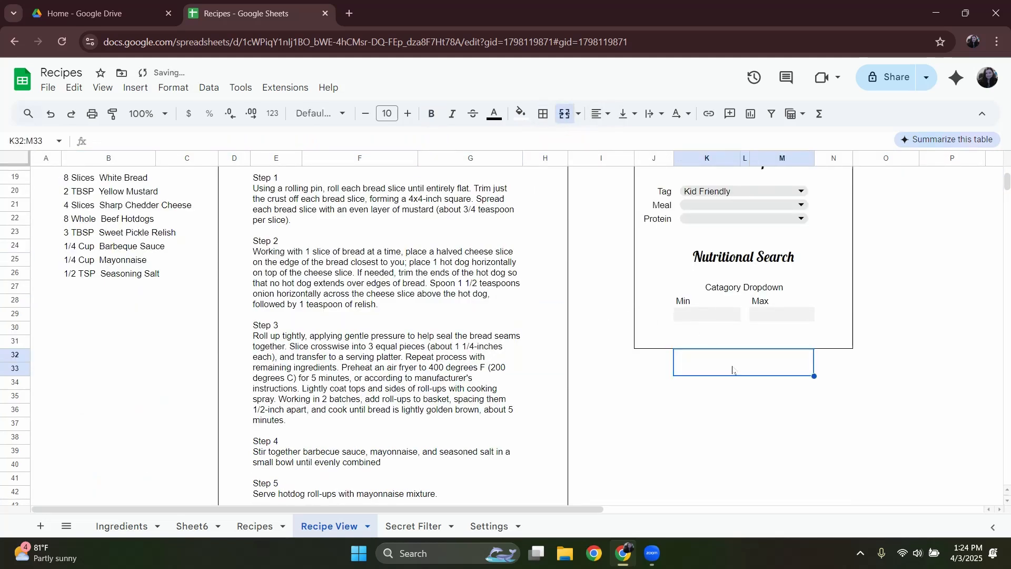
pyautogui.hotkey('ctrl', 'v')
pyautogui.click(734, 395)
# Adjust the borders of J32:N33 so the block's frame encloses the results count, and fill that range light gray.
pyautogui.moveTo(647, 343); pyautogui.dragTo(837, 367)
pyautogui.scroll(5, 747, 331)
pyautogui.click(543, 117)
pyautogui.click(638, 164)
pyautogui.scroll(-5, 729, 334)
pyautogui.click(692, 368)
pyautogui.click(520, 113)
pyautogui.click(614, 160)
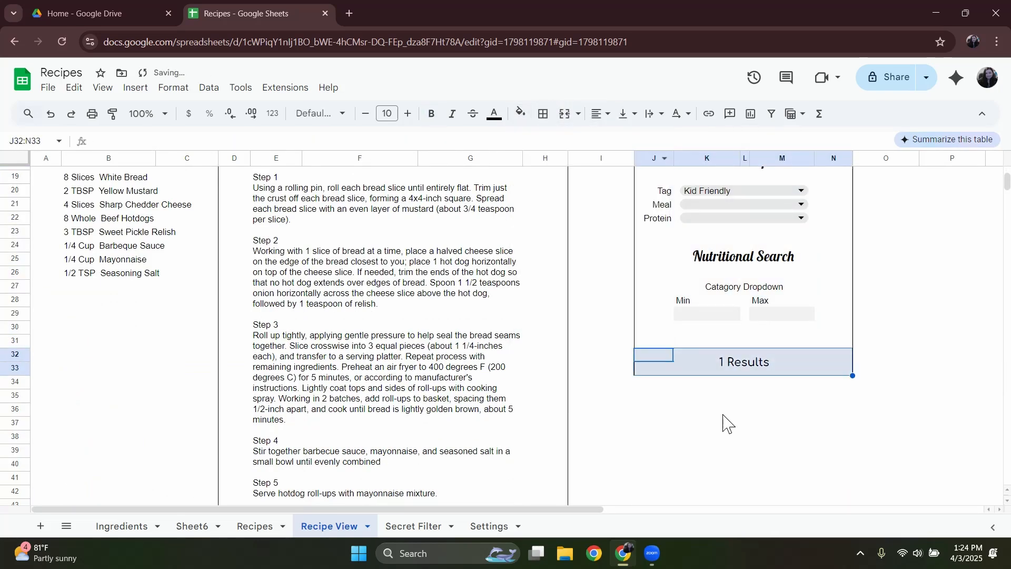
pyautogui.click(717, 413)
# Delete the emptied rows 1 to 9 above the recipe title.
pyautogui.scroll(5, 618, 421)
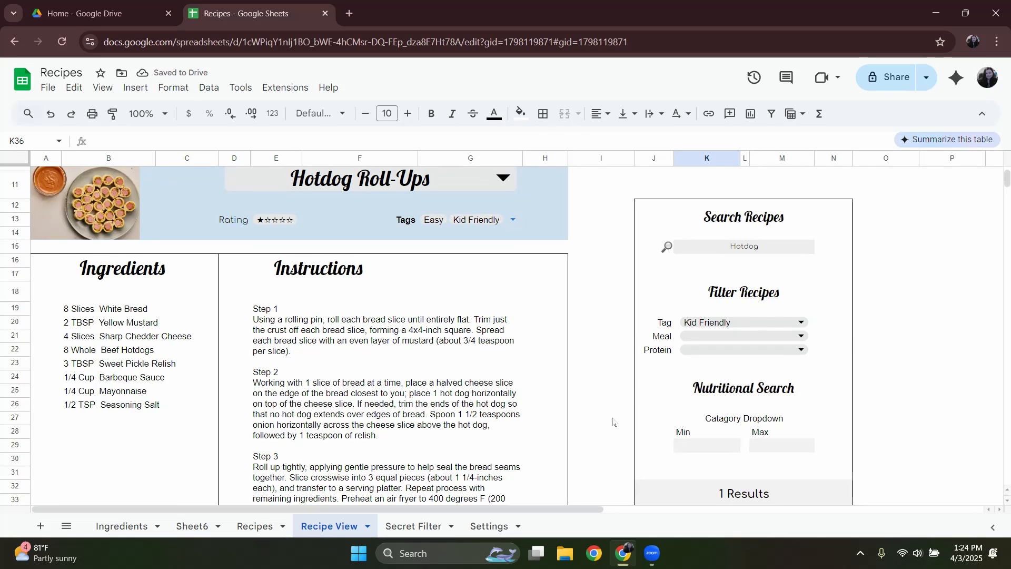
pyautogui.scroll(3, 589, 387)
pyautogui.moveTo(20, 176); pyautogui.dragTo(9, 282)
pyautogui.rightClick(11, 253)
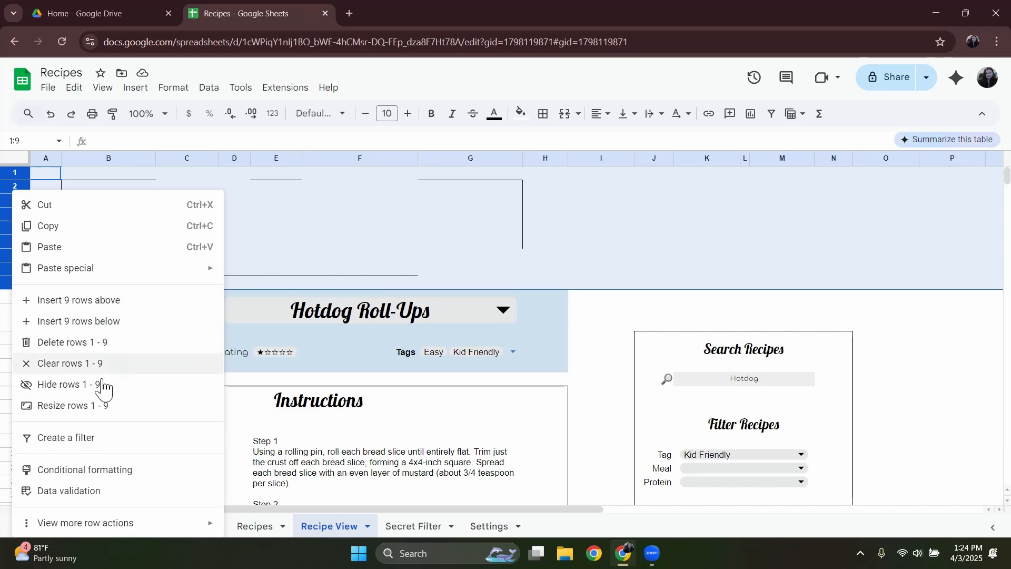
pyautogui.click(72, 342)
pyautogui.click(603, 273)
# Add a fourth column to the Settings sheet's table and head it Nutr.
pyautogui.scroll(-3, 601, 277)
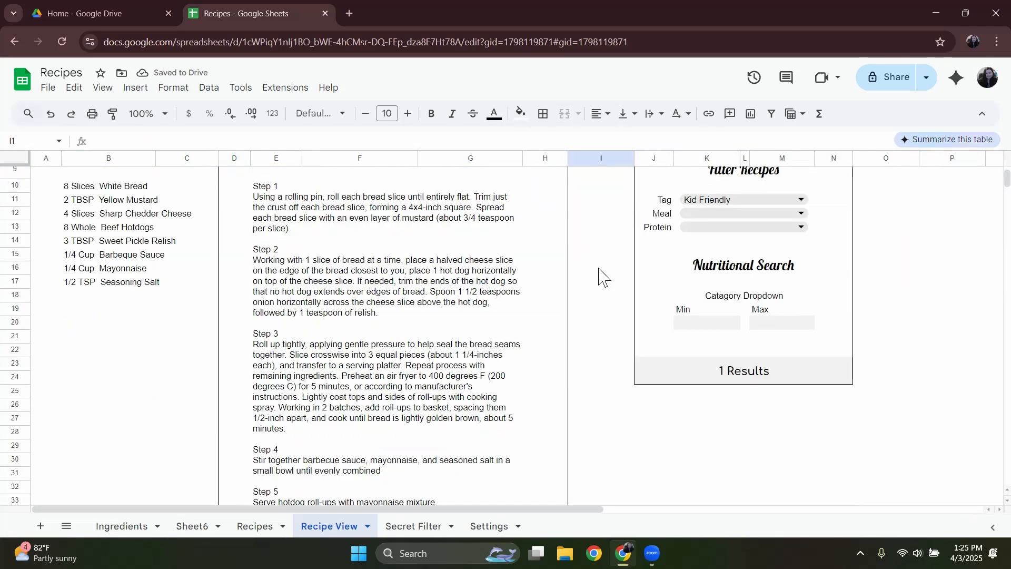
pyautogui.scroll(3, 599, 276)
pyautogui.scroll(-3, 598, 276)
pyautogui.click(734, 322)
pyautogui.click(724, 296)
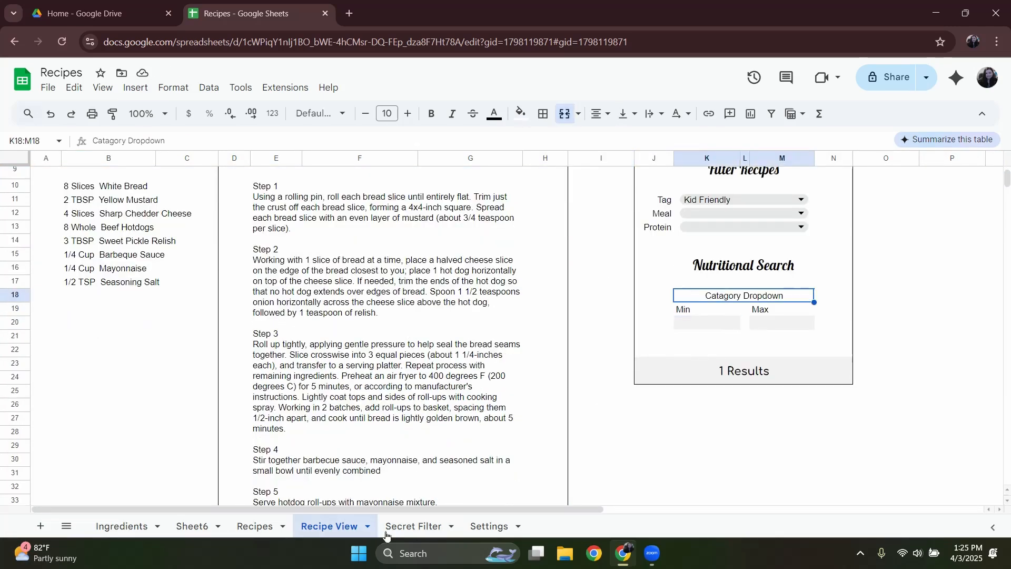
pyautogui.click(488, 525)
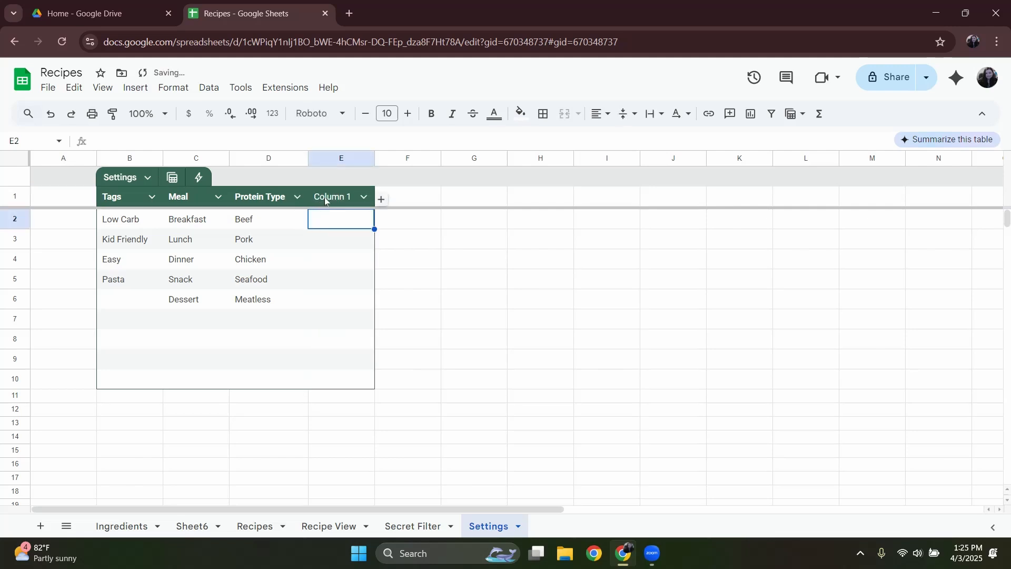
pyautogui.doubleClick(325, 199)
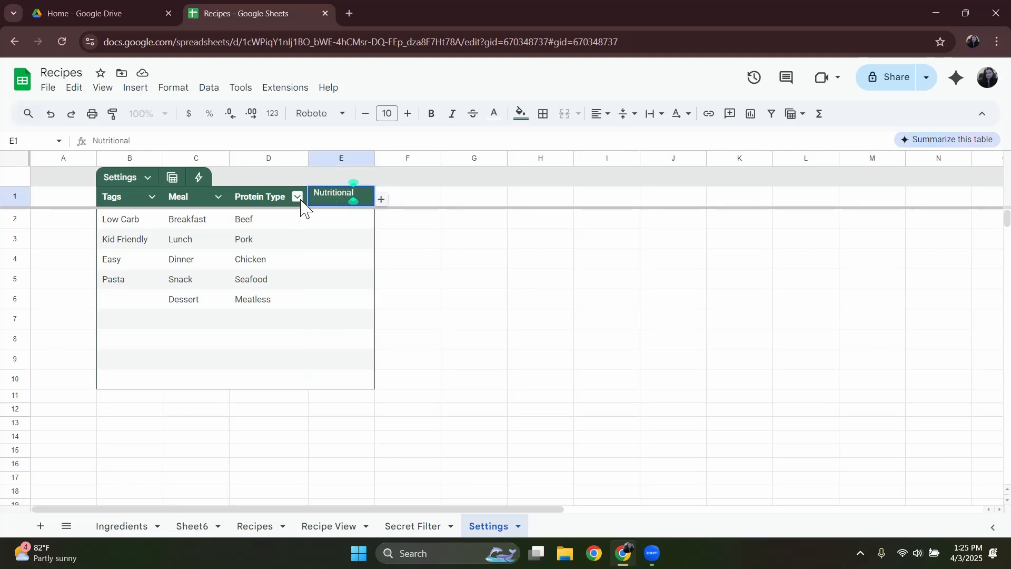
pyautogui.write('Nutr')
pyautogui.click(343, 219)
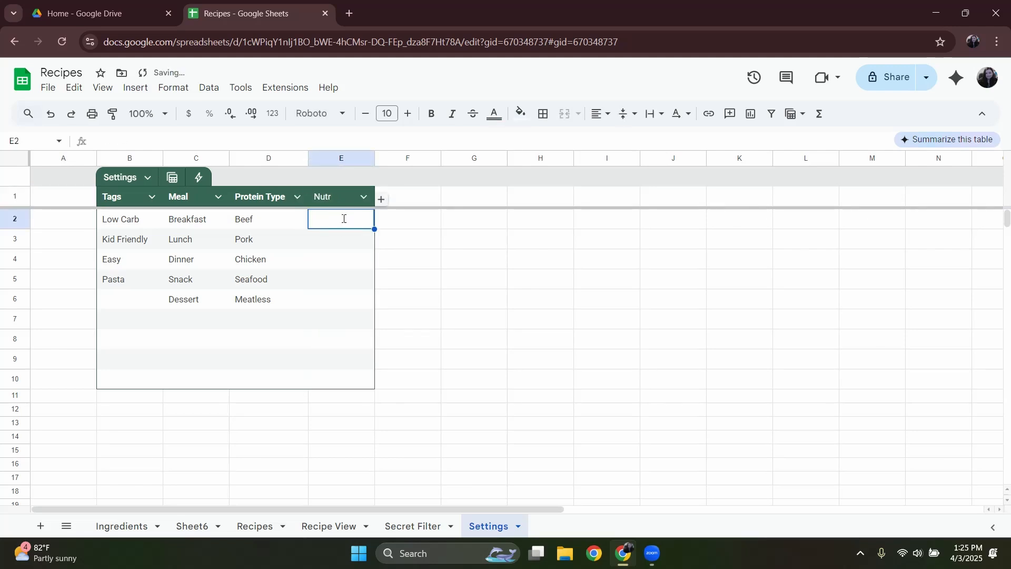
# Copy the Kcal to Sodium headers from the Recipes sheet into Settings starting at G2, with Kcal as the Nutr column's first entry.
pyautogui.click(254, 526)
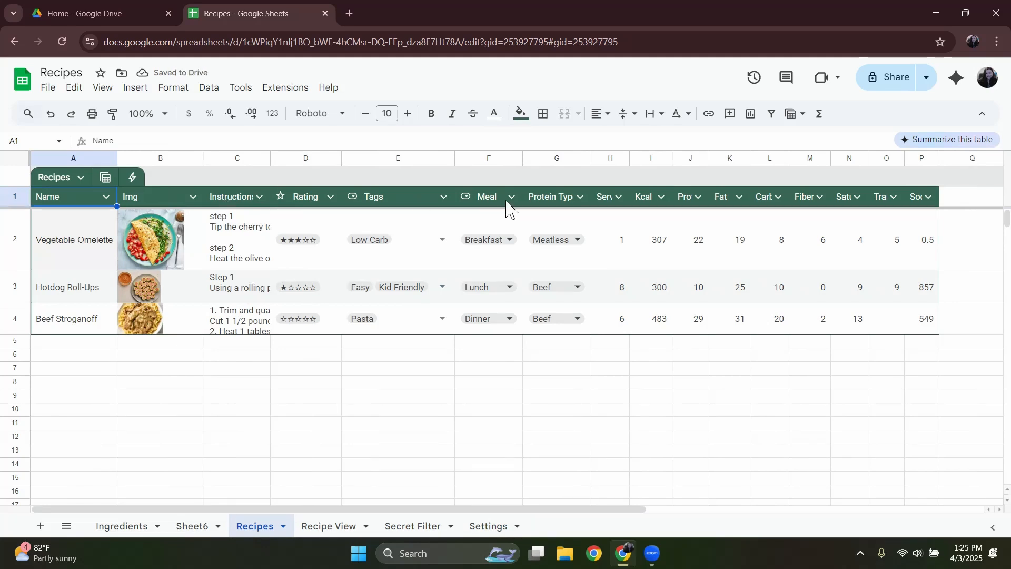
pyautogui.moveTo(647, 196); pyautogui.dragTo(919, 205)
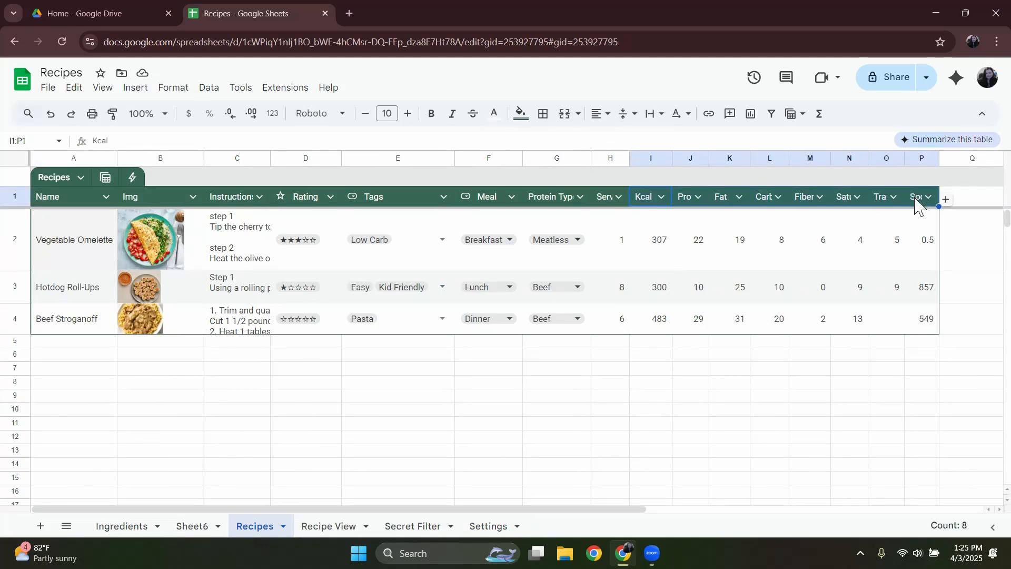
pyautogui.hotkey('ctrl', 'c')
pyautogui.click(329, 526)
pyautogui.click(488, 526)
pyautogui.click(475, 224)
pyautogui.hotkey('ctrl', 'v')
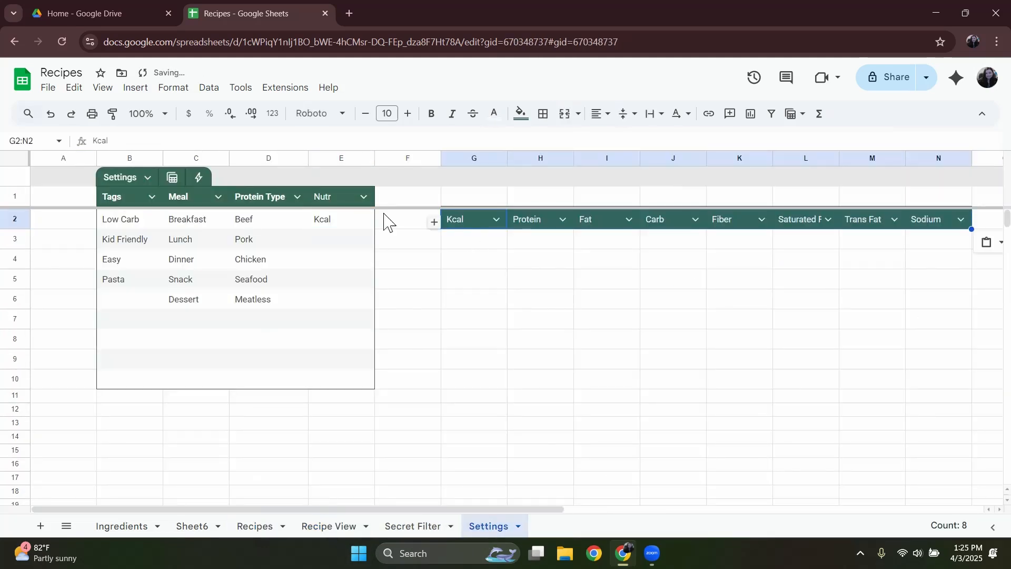
# Copy Protein, Fat and Carb from the pasted headers into the Nutr column, cells E3 to E5.
pyautogui.click(525, 223)
pyautogui.hotkey('ctrl', 'c')
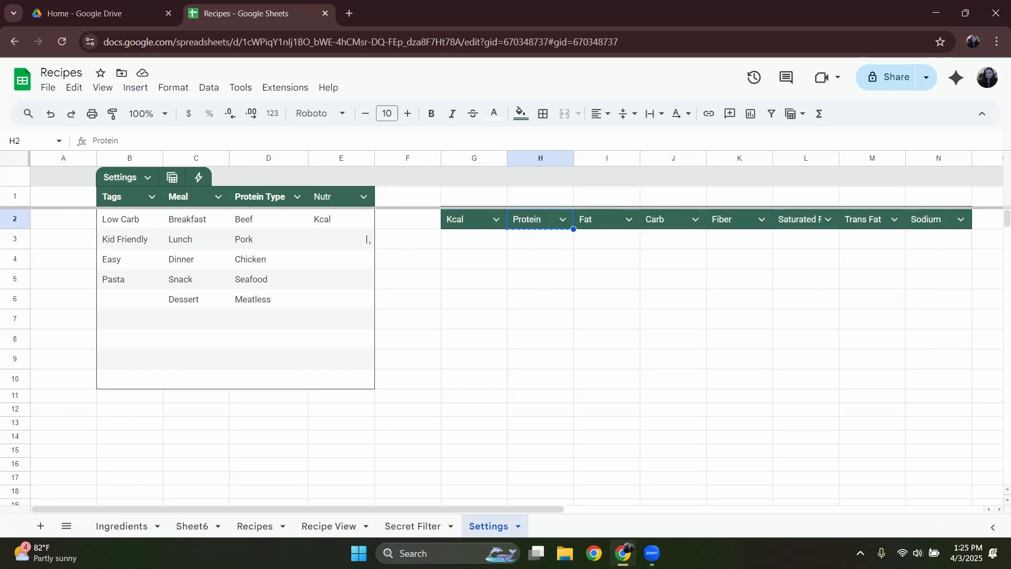
pyautogui.click(350, 239)
pyautogui.hotkey('ctrl', 'v')
pyautogui.click(592, 224)
pyautogui.hotkey('ctrl', 'c')
pyautogui.click(352, 260)
pyautogui.hotkey('ctrl', 'v')
pyautogui.click(664, 223)
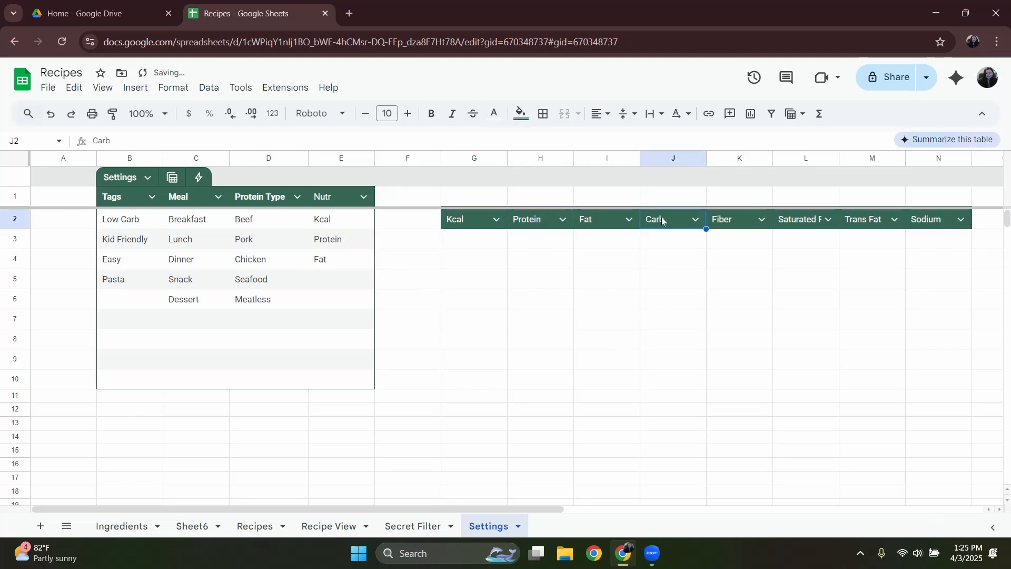
pyautogui.hotkey('ctrl', 'c')
pyautogui.click(351, 279)
pyautogui.hotkey('ctrl', 'v')
pyautogui.click(733, 220)
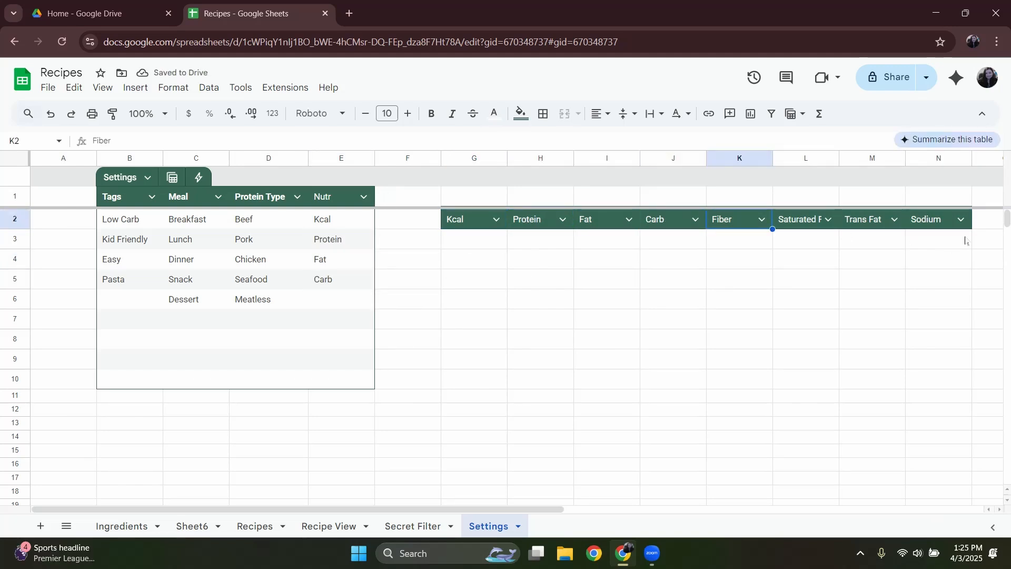
# Delete columns G to O, which hold the temporary nutrient headers, from the Settings sheet.
pyautogui.click(979, 220)
pyautogui.moveTo(442, 240); pyautogui.dragTo(987, 243)
pyautogui.rightClick(964, 243)
pyautogui.scroll(-2, 921, 377)
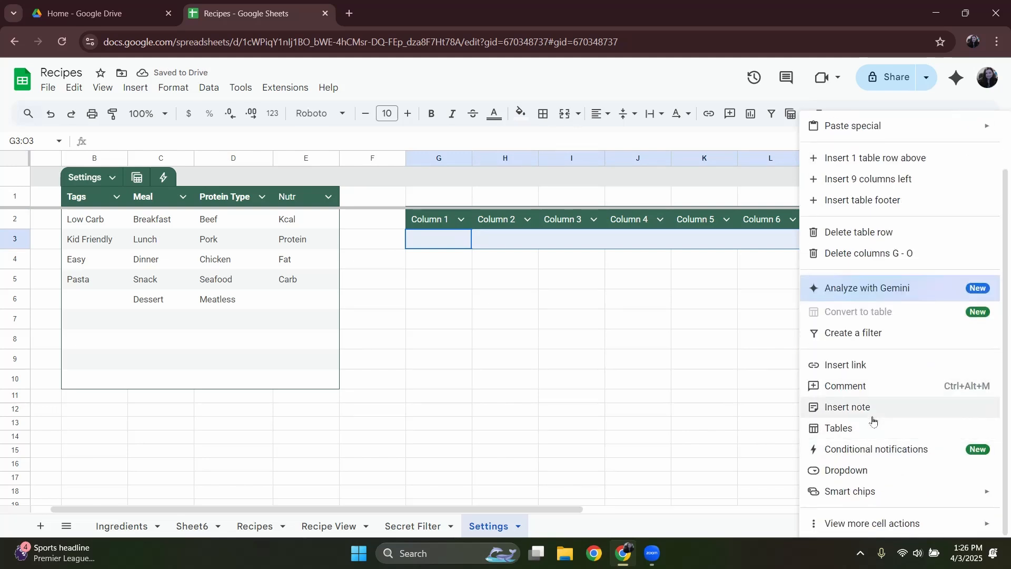
pyautogui.scroll(2, 864, 264)
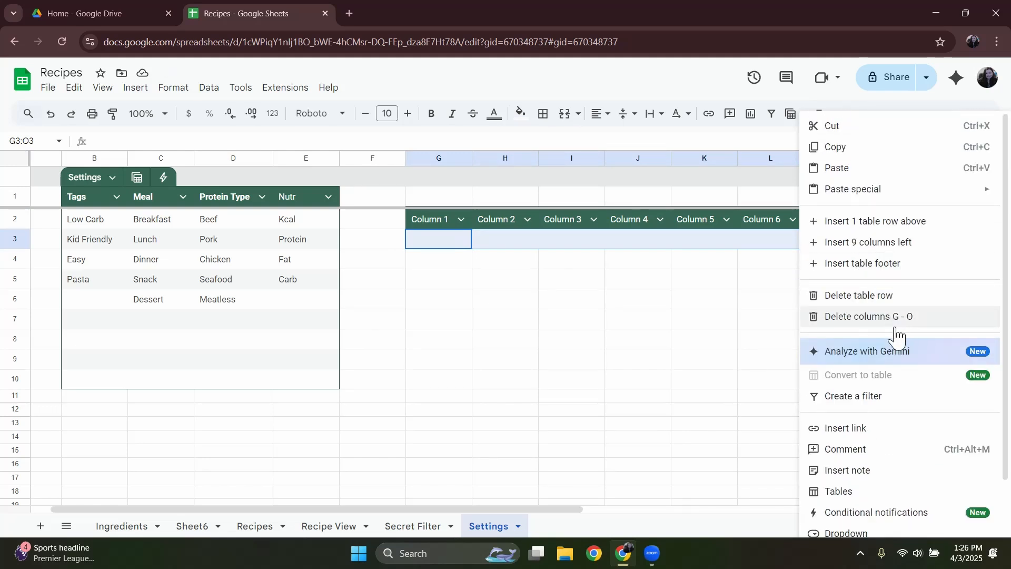
pyautogui.click(887, 325)
# In Recipe View, replace the Catagory Dropdown placeholder in K18:M18 with a dropdown sourced from the range =Settings[Nutr].
pyautogui.click(329, 525)
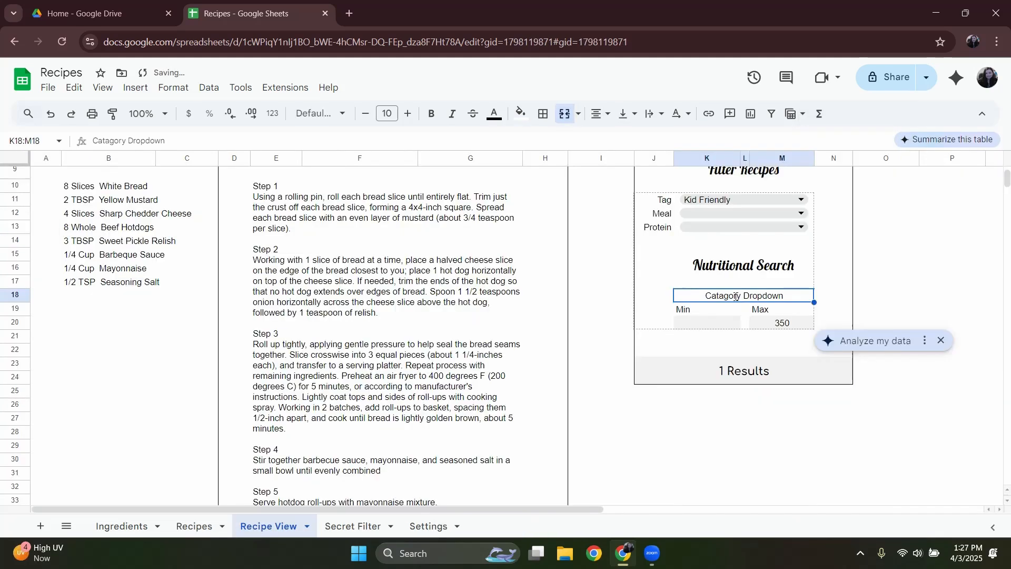
pyautogui.click(736, 296)
pyautogui.press('Delete')
pyautogui.write('@dro')
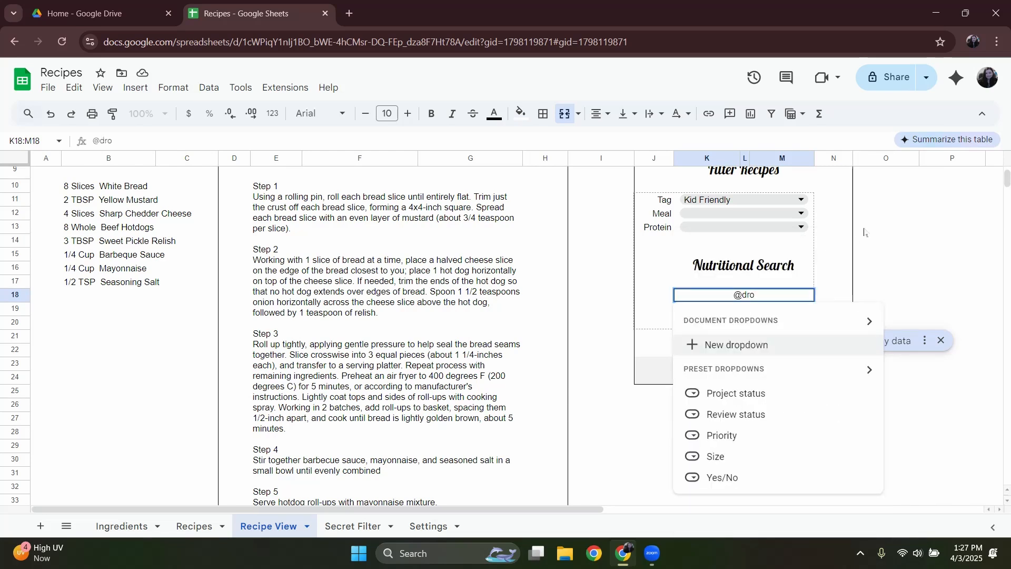
pyautogui.click(762, 346)
pyautogui.click(863, 234)
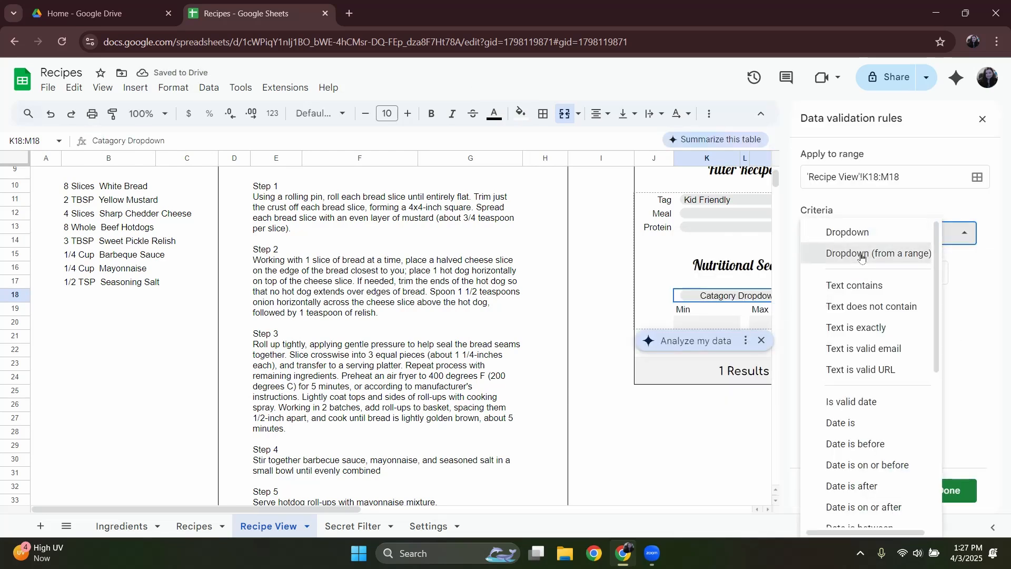
pyautogui.click(862, 256)
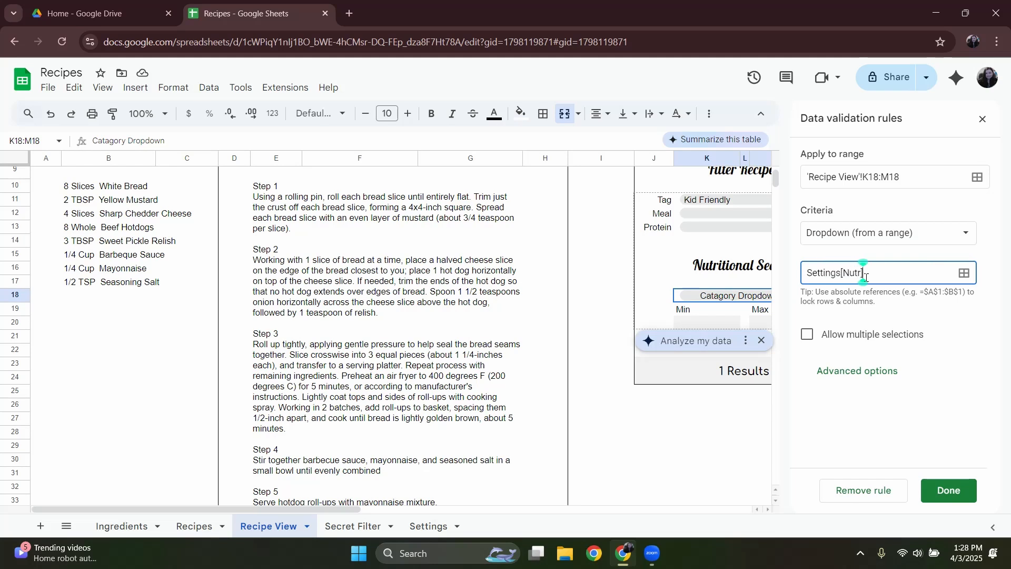
pyautogui.click(881, 443)
pyautogui.scroll(-2, 925, 315)
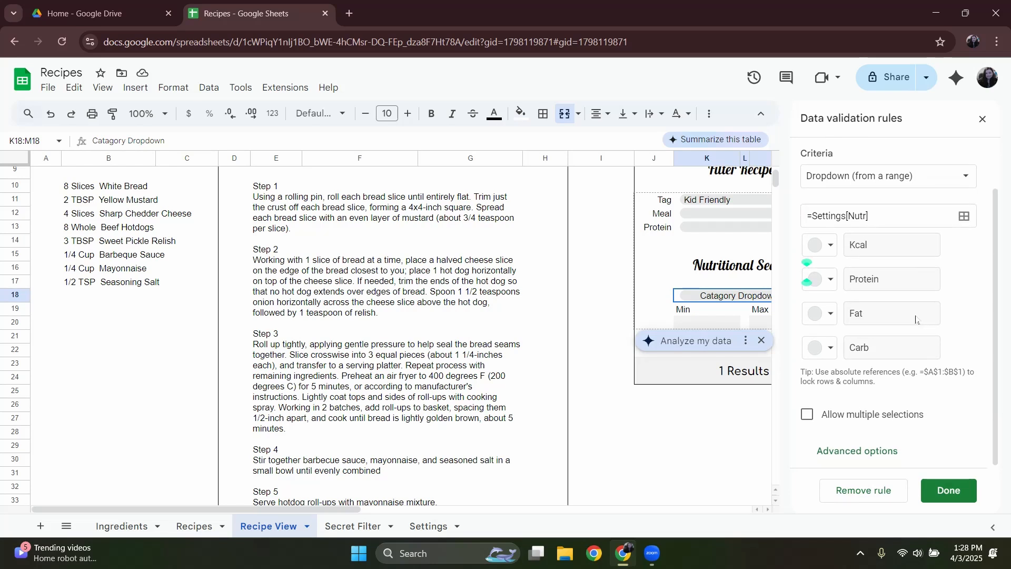
pyautogui.click(948, 490)
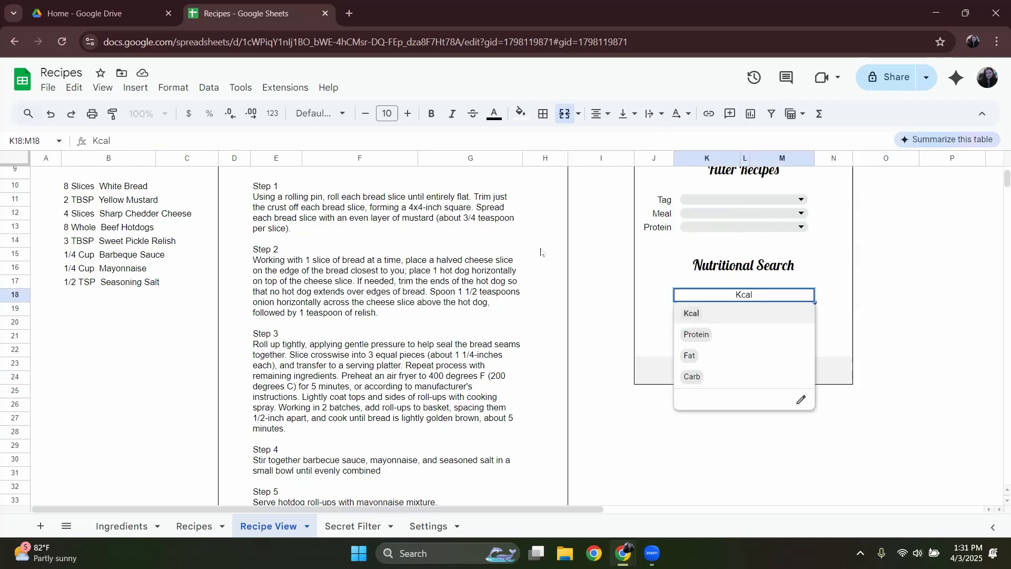
# Name the nutrient category dropdown nutSearch, the Min cell K20 searchMin and the Max cell M20 searchMax.
pyautogui.click(46, 141)
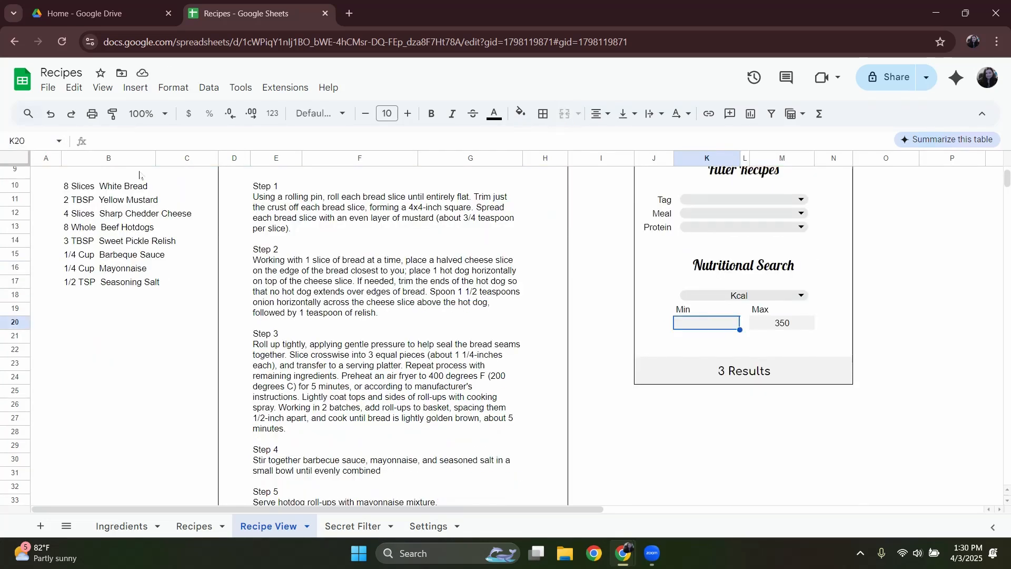
pyautogui.click(48, 141)
pyautogui.write('searchMax')
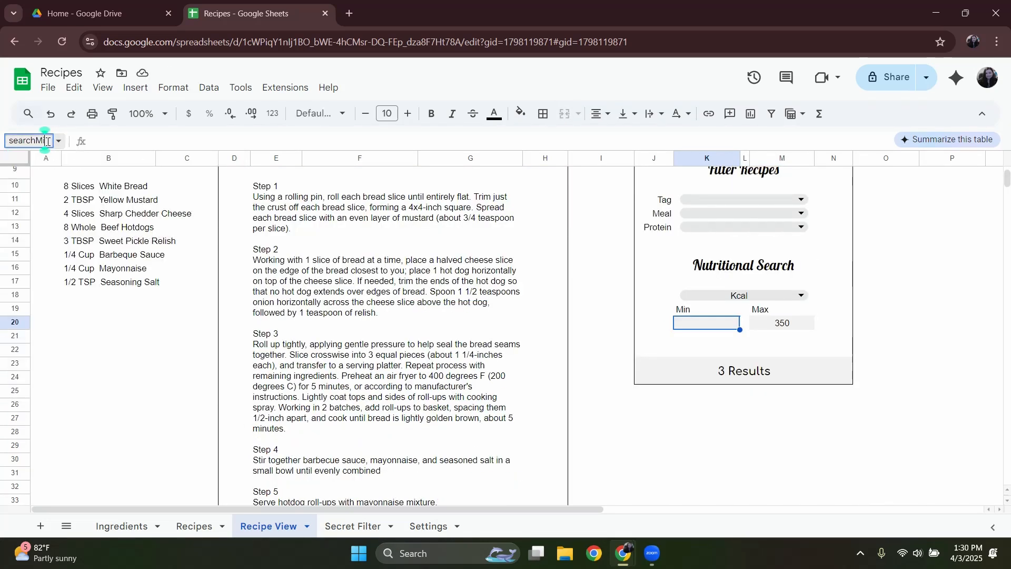
pyautogui.press('Return')
pyautogui.click(47, 141)
pyautogui.write('searchMax')
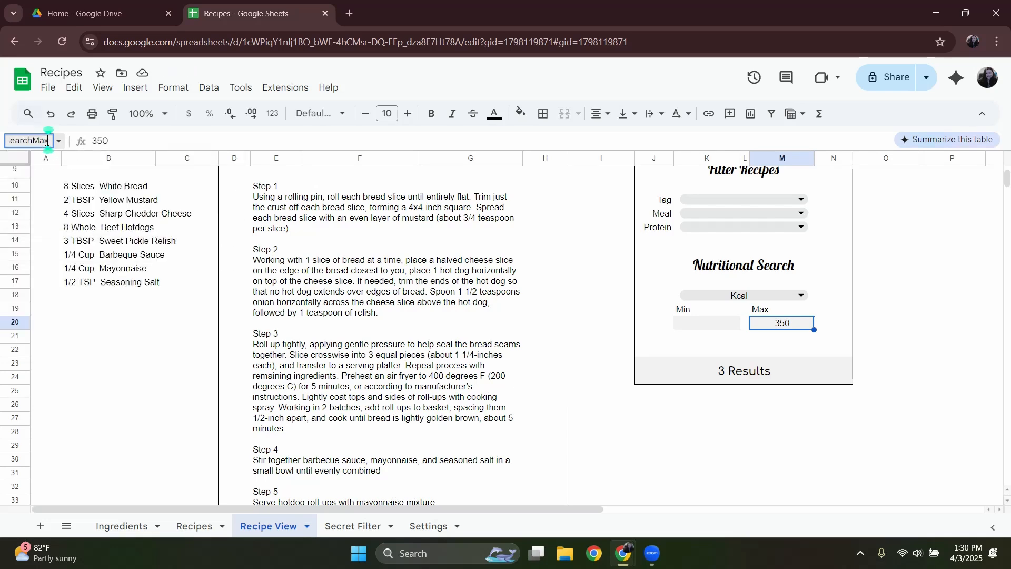
pyautogui.press('Return')
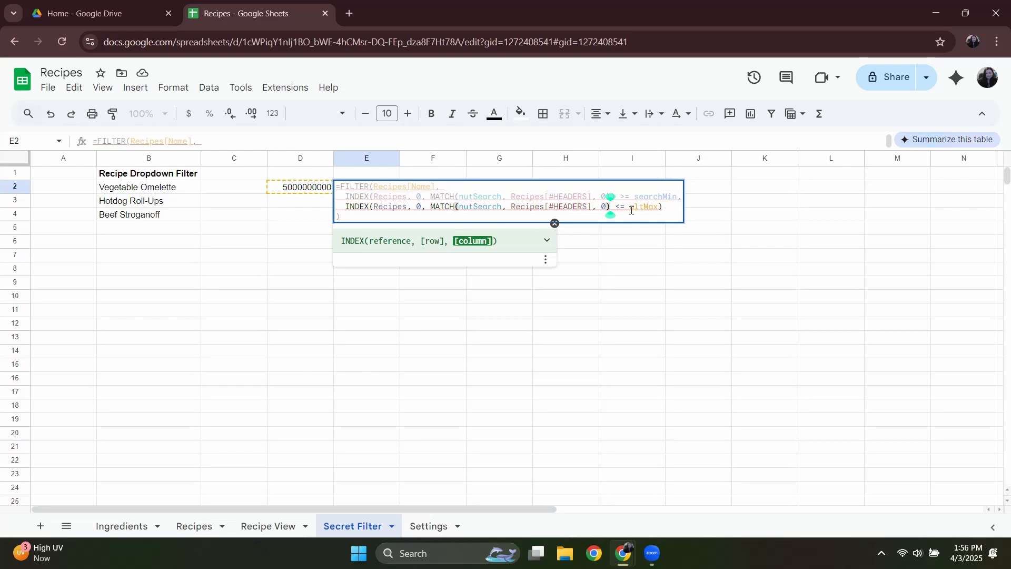
# Rework the Secret Filter's B2 FILTER formula so the nutSearch column is >= searchMin and <= searchMax, using 999999999 when searchMax is blank.
pyautogui.click(632, 209)
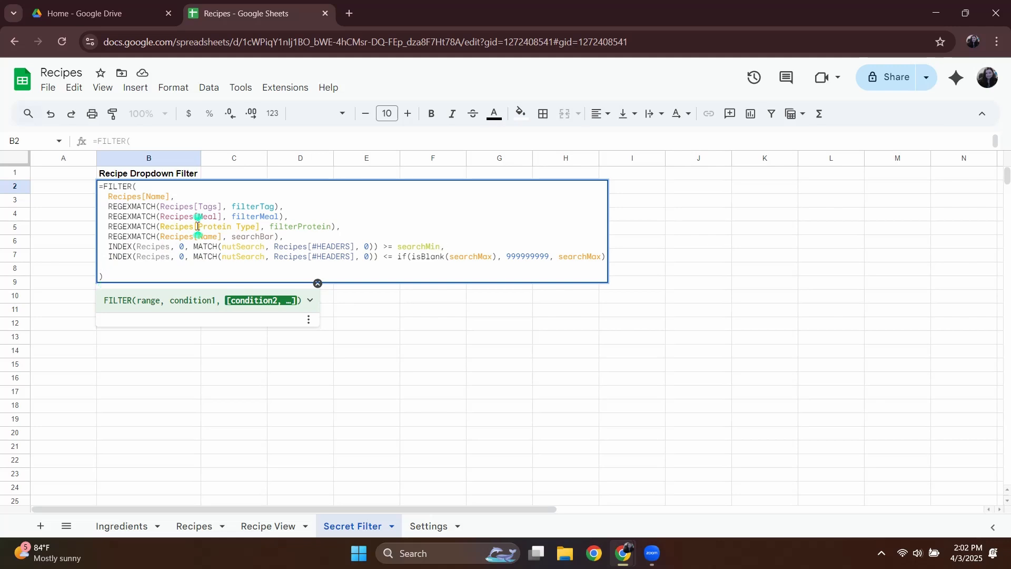
pyautogui.click(475, 236)
pyautogui.press('BackSpace')
pyautogui.press('BackSpace')
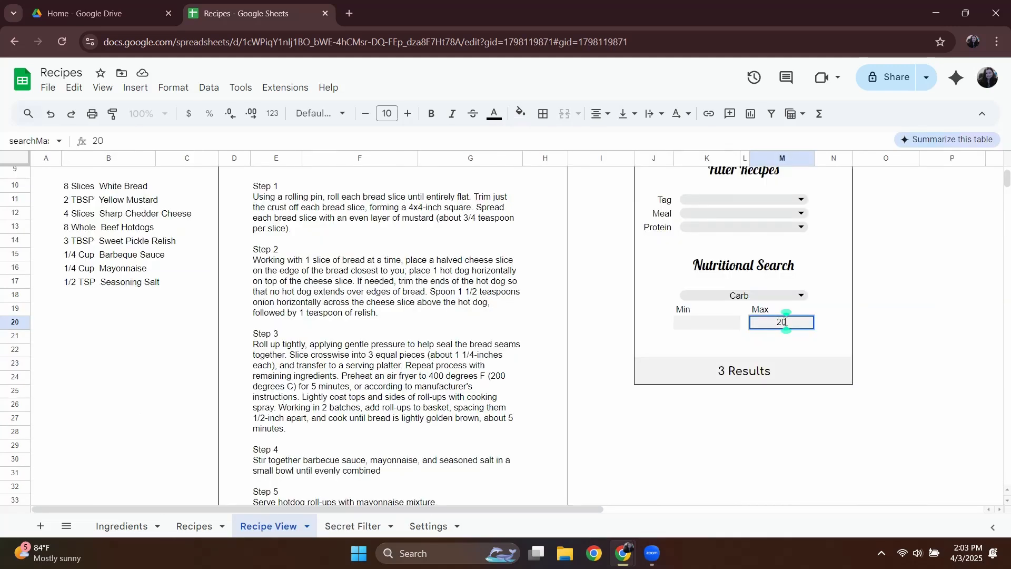
# Test the Carb search with a max of 15 and choose Vegetable Omelette as the displayed recipe.
pyautogui.write('15')
pyautogui.press('Return')
pyautogui.scroll(3, 705, 329)
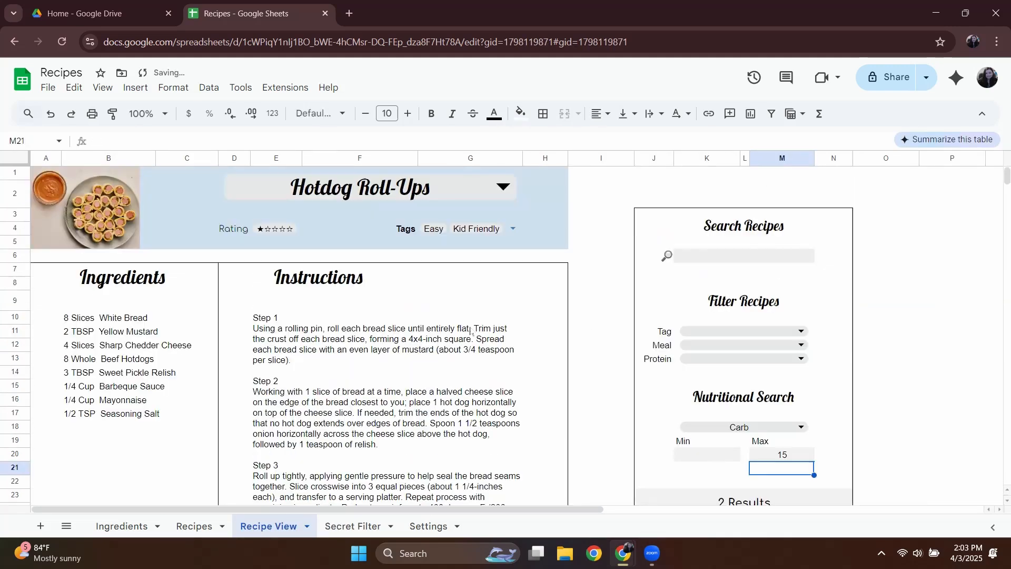
pyautogui.click(450, 199)
pyautogui.click(440, 221)
# Test the Carb search with a max of 10 and with a max of 5.
pyautogui.scroll(-5, 598, 259)
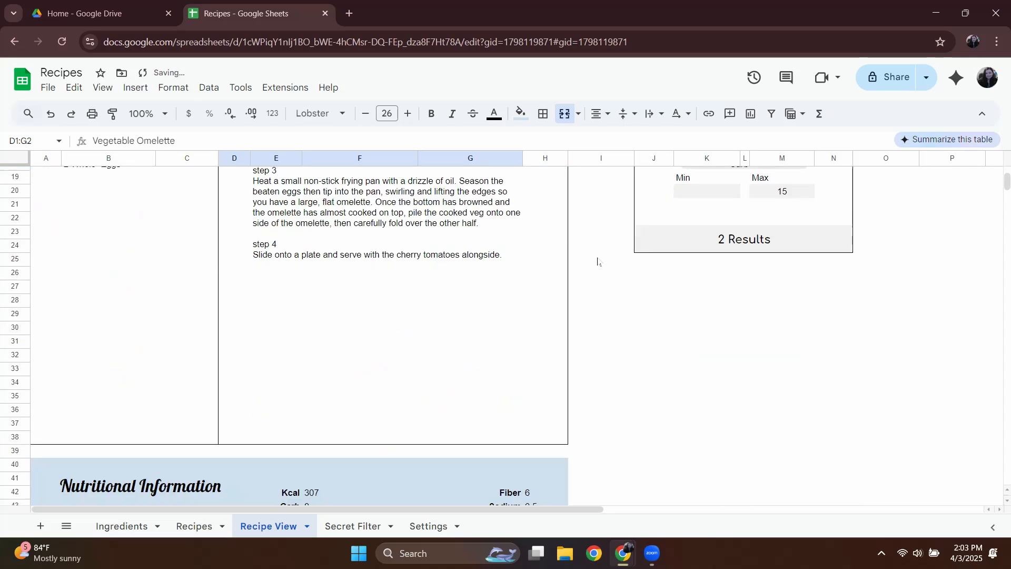
pyautogui.click(790, 194)
pyautogui.write('10')
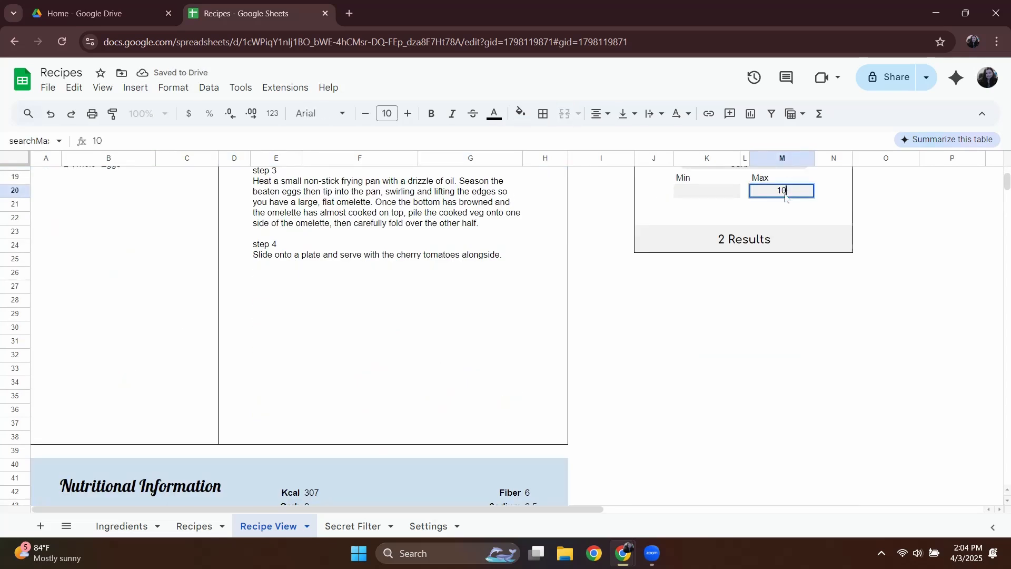
pyautogui.press('Return')
pyautogui.click(786, 191)
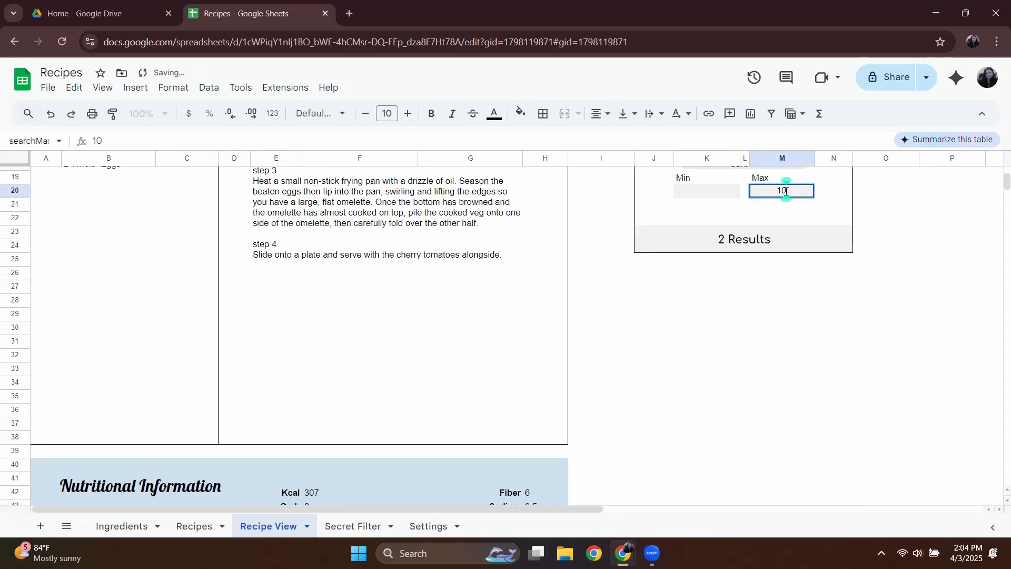
pyautogui.press('BackSpace')
pyautogui.press('BackSpace')
pyautogui.write('5')
pyautogui.press('Return')
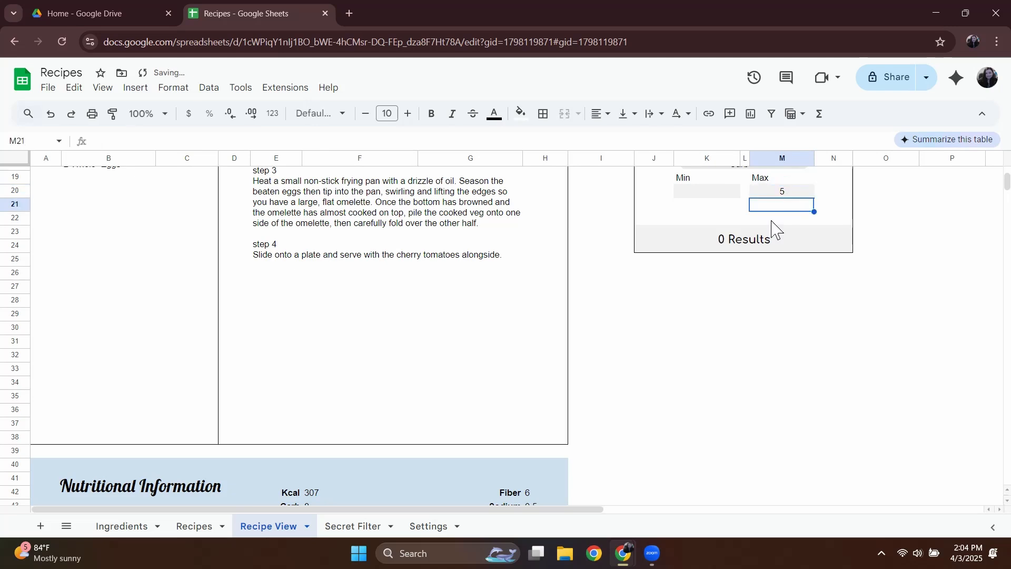
# Switch the Nutritional Search category to Kcal and set its max to 300.
pyautogui.scroll(3, 729, 261)
pyautogui.click(748, 295)
pyautogui.click(747, 295)
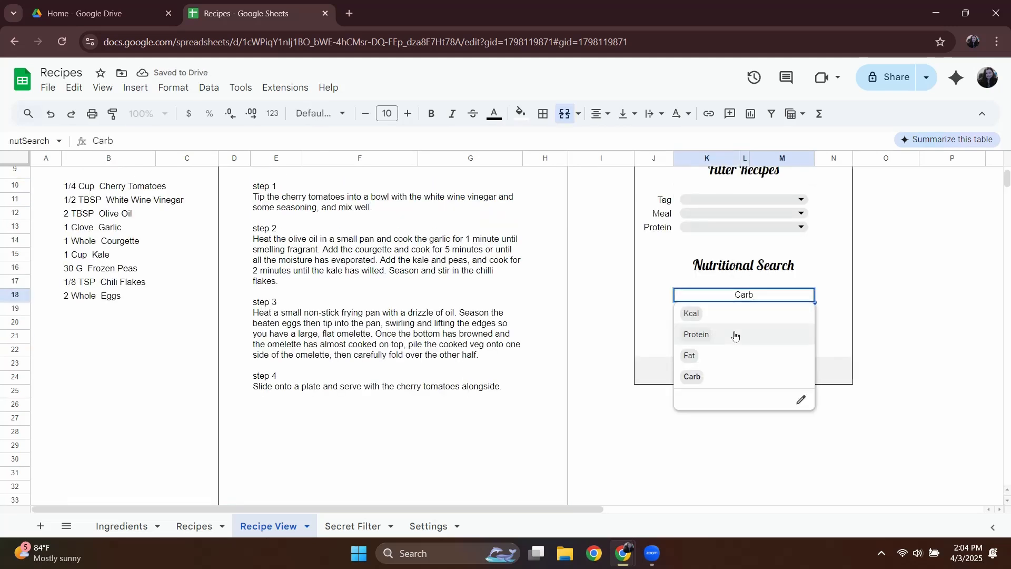
pyautogui.click(734, 335)
pyautogui.click(738, 296)
pyautogui.click(706, 314)
pyautogui.click(784, 323)
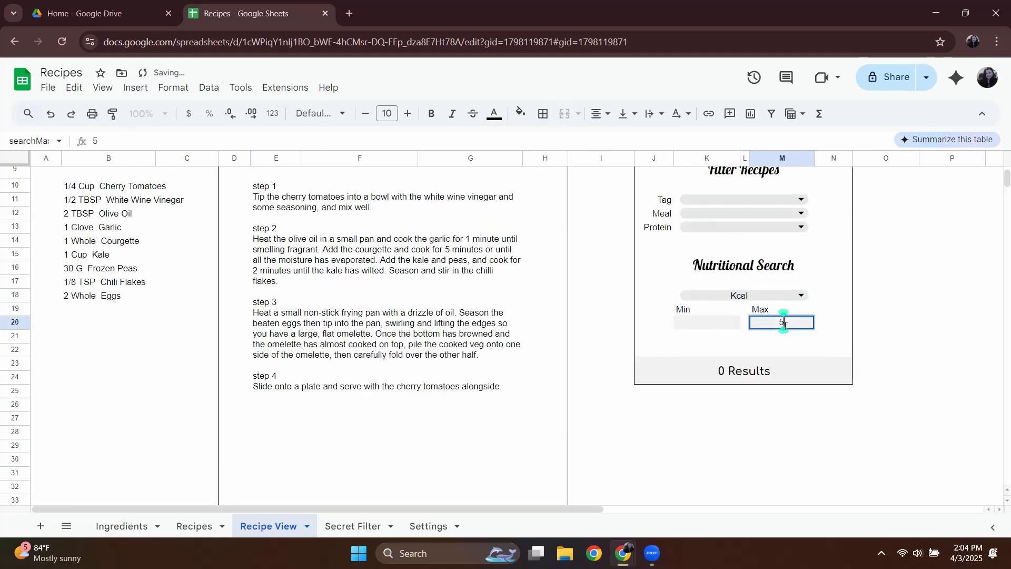
pyautogui.write('300')
pyautogui.press('Return')
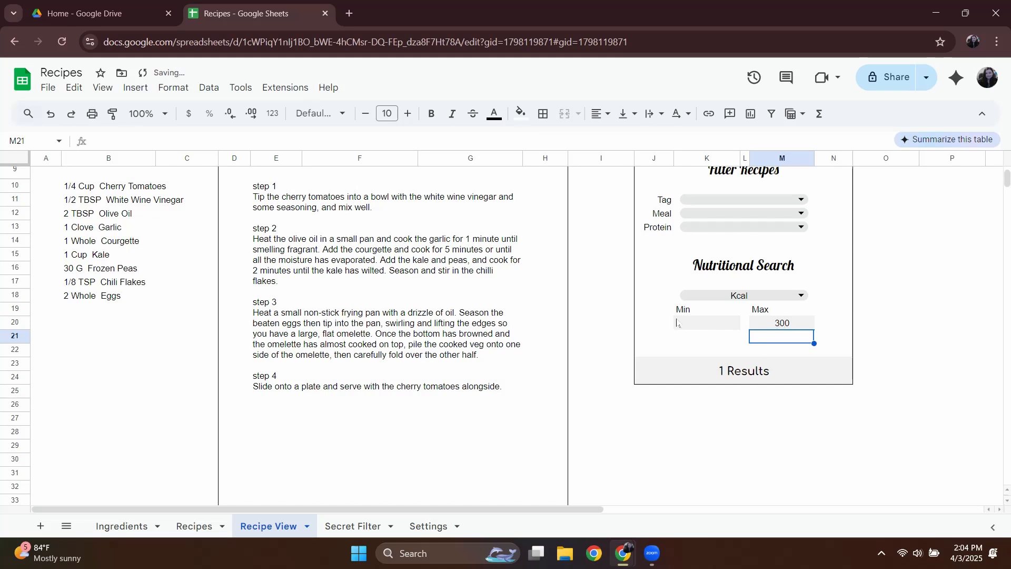
# Choose Hotdog Roll-Ups from the filtered recipe dropdown in the Recipe View title.
pyautogui.scroll(3, 678, 332)
pyautogui.click(458, 188)
pyautogui.click(387, 224)
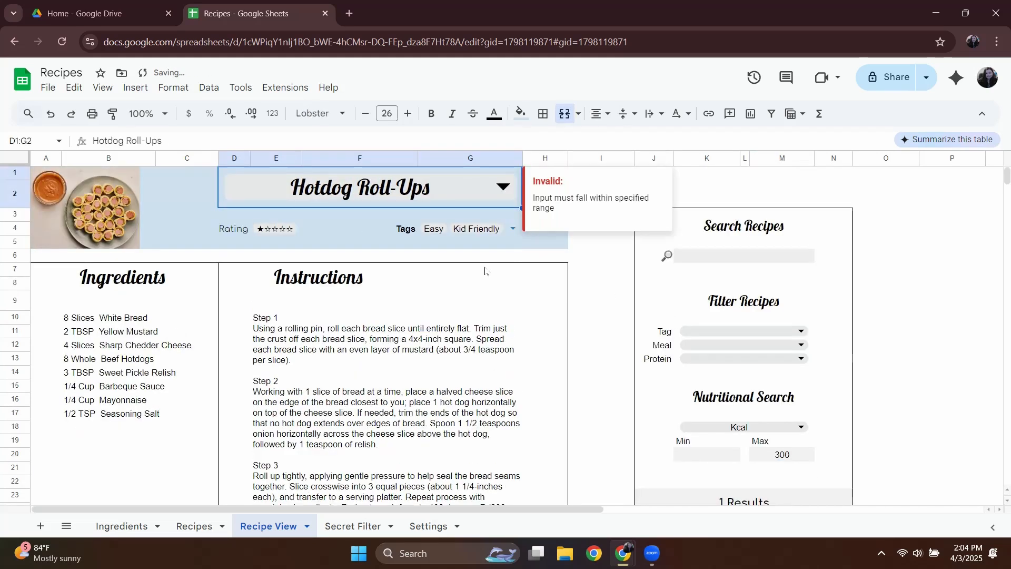
pyautogui.click(605, 284)
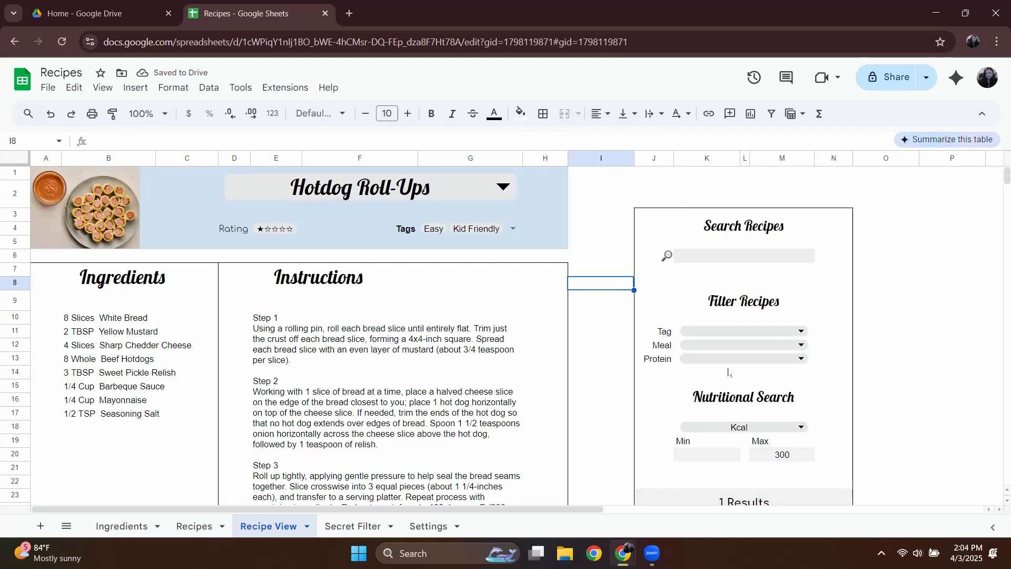